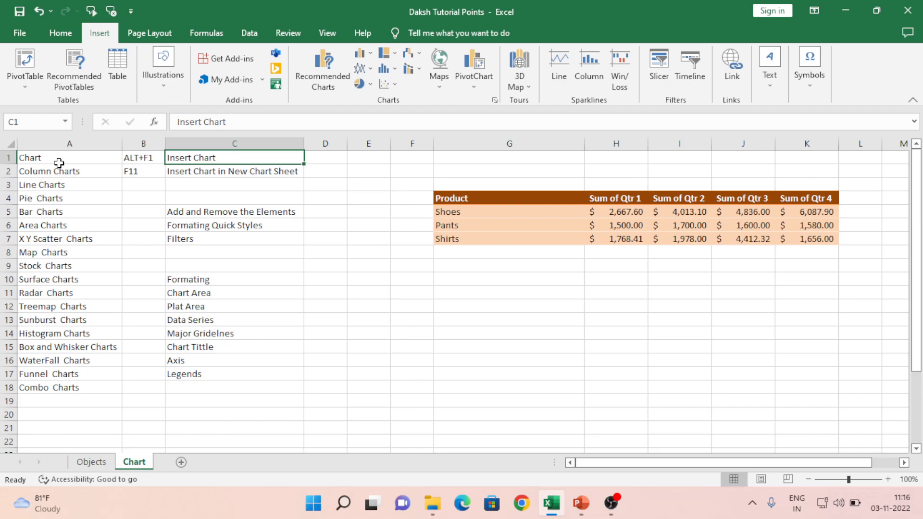
Review the chart topics in column C from Insert Chart in New Chart Sheet down to Formating.
key(Down)
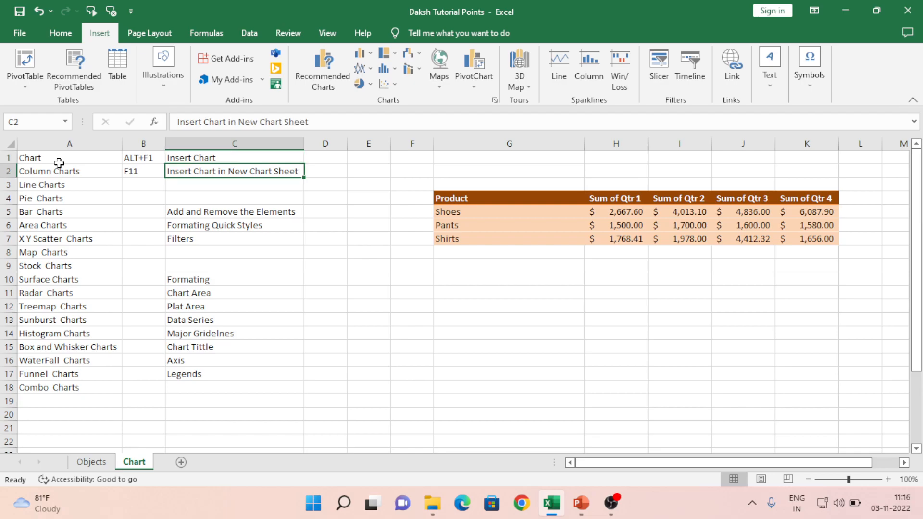
key(Down)
key(Down)
key(Down)
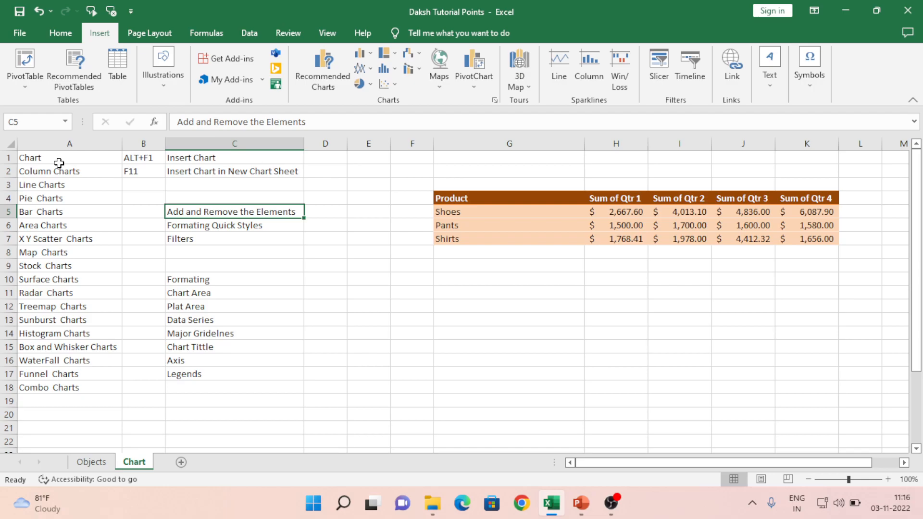
key(Down)
key(Down)
key(Down)
key(Down)
key(Down)
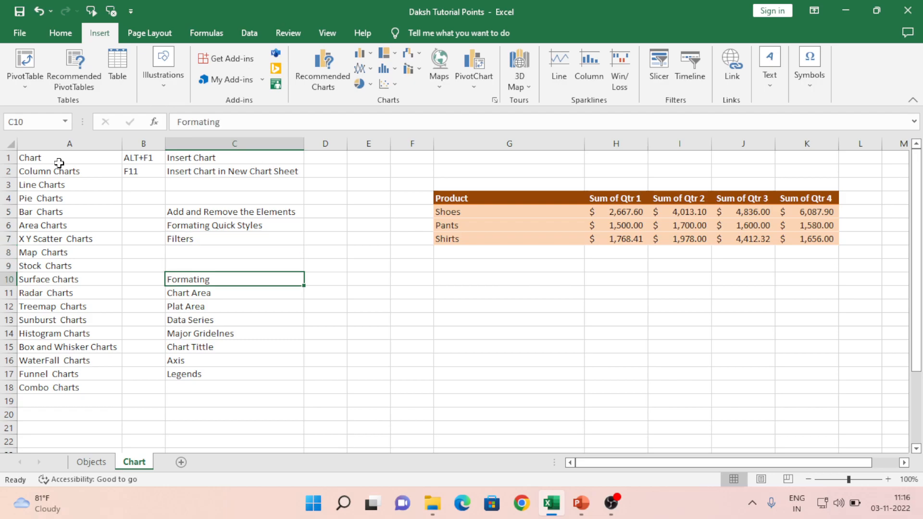
Review the formatting topics from Chart Area to Legends in column C and select C11:C17.
key(Down)
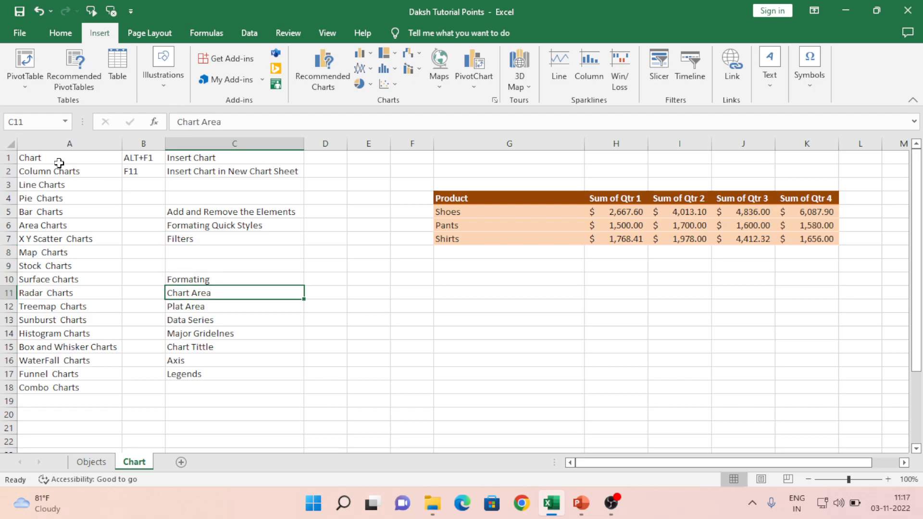
key(Down)
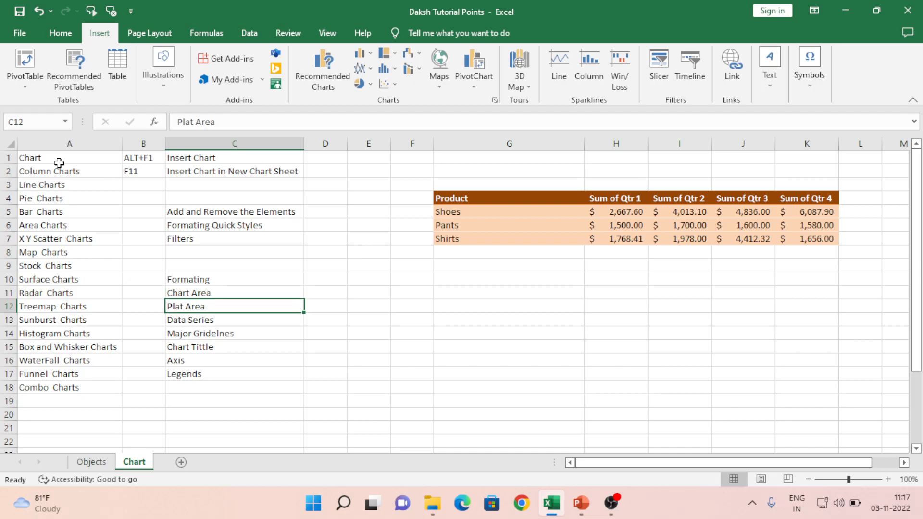
key(Down)
key(Down)
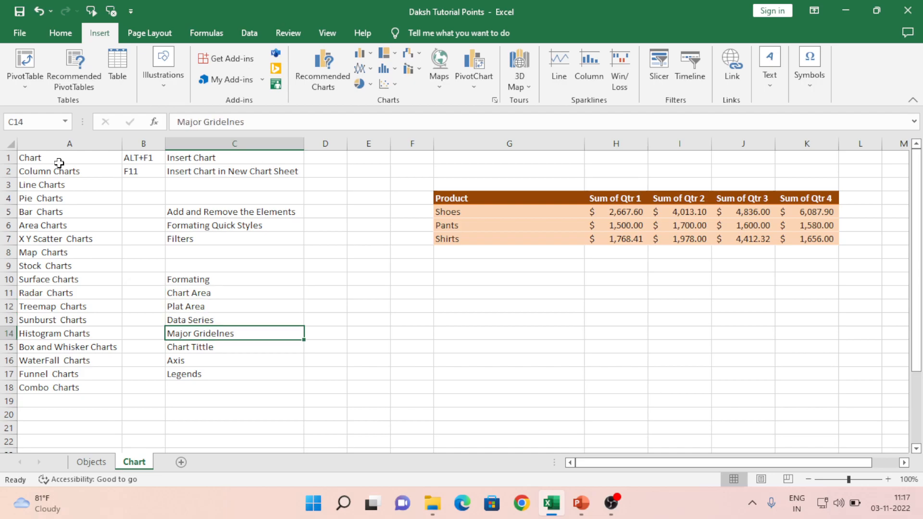
key(Down)
key(Down)
key(Down)
key(ctrl+Up)
key(Down)
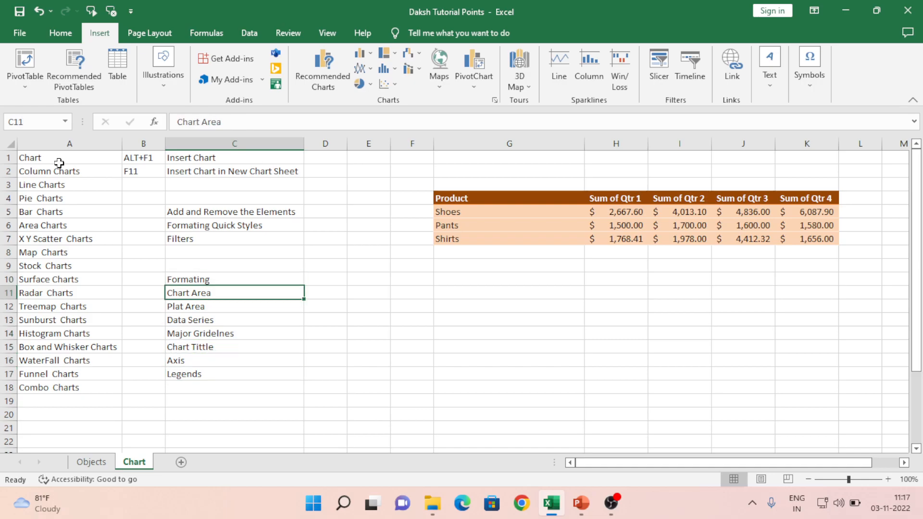
key(ctrl+shift+Down)
key(Up)
key(Down)
key(ctrl+shift+Down)
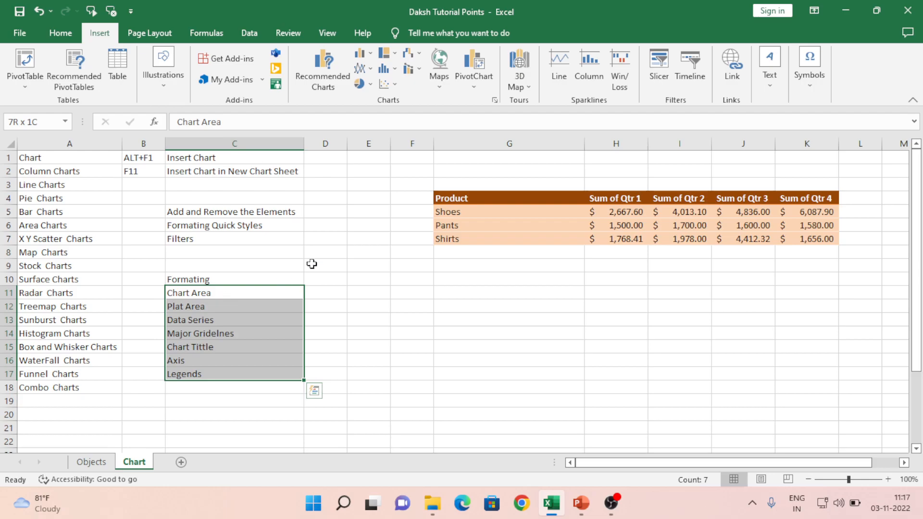
Examine the product sales table, starting from its Product header and going through the Qtr 1 and Qtr 2 columns.
click(404, 234)
key(ctrl+Up)
key(Down)
key(Down)
key(Right)
key(Down)
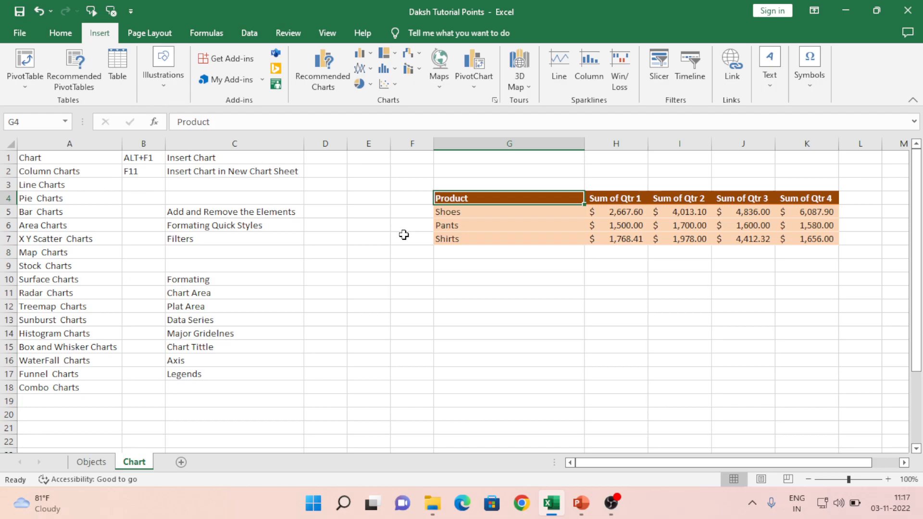
key(Right)
key(Right)
key(Left)
key(Left)
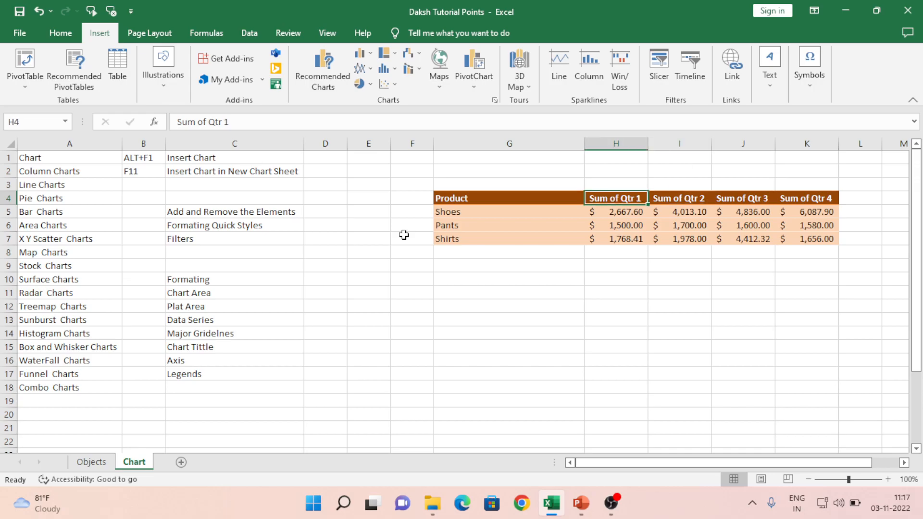
key(Right)
key(Left)
key(Down)
key(Down)
key(Down)
key(Right)
key(Right)
key(Up)
key(Up)
key(Up)
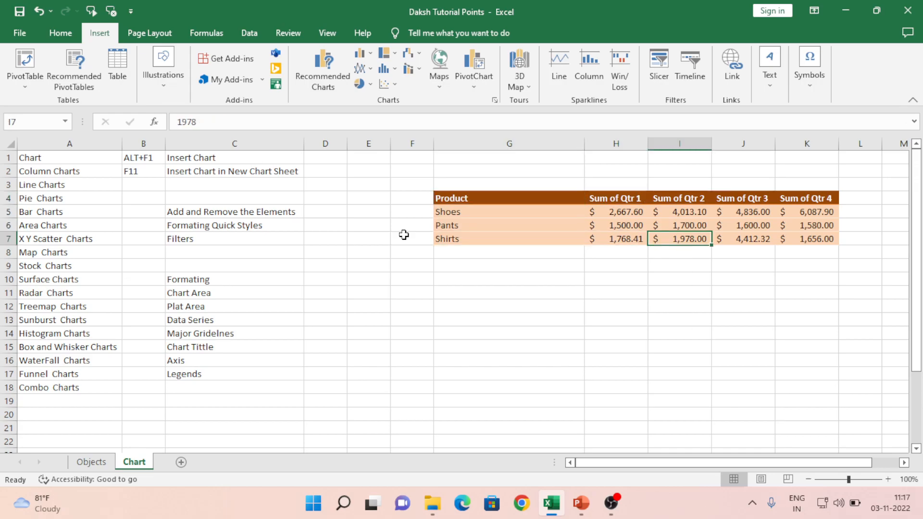
key(Left)
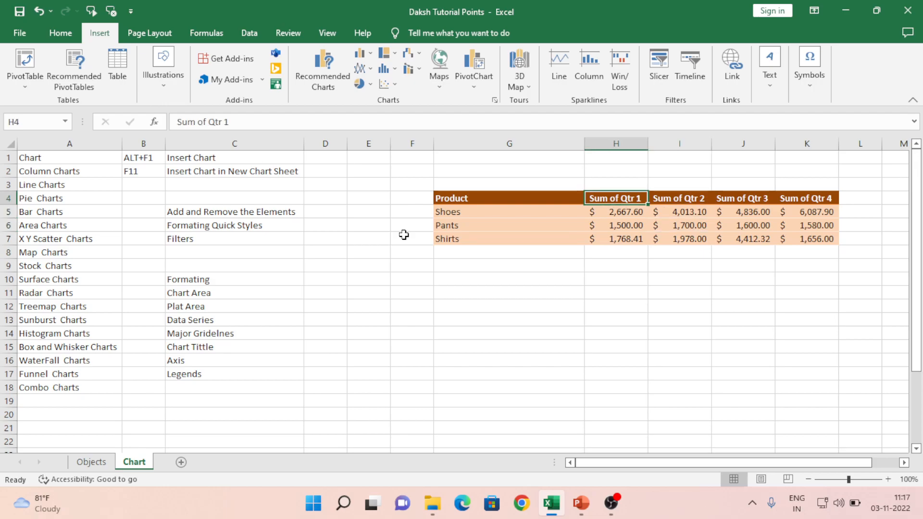
Read across the quarter headers and the Shoes row of the sales table, returning to the Product header.
key(Right)
key(Right)
key(Right)
key(Left)
key(Left)
key(Left)
key(Down)
key(Right)
key(Right)
key(Right)
key(Right)
key(Left)
key(Left)
key(Left)
key(Up)
key(Left)
key(Left)
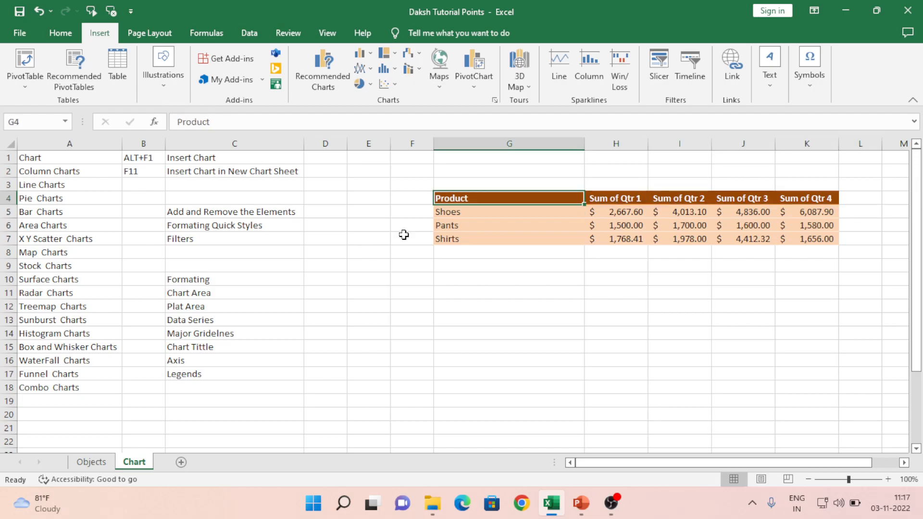
Select the whole product sales table G4:K7 and insert a default clustered column chart from it.
key(ctrl+shift+Right)
key(ctrl+shift+Down)
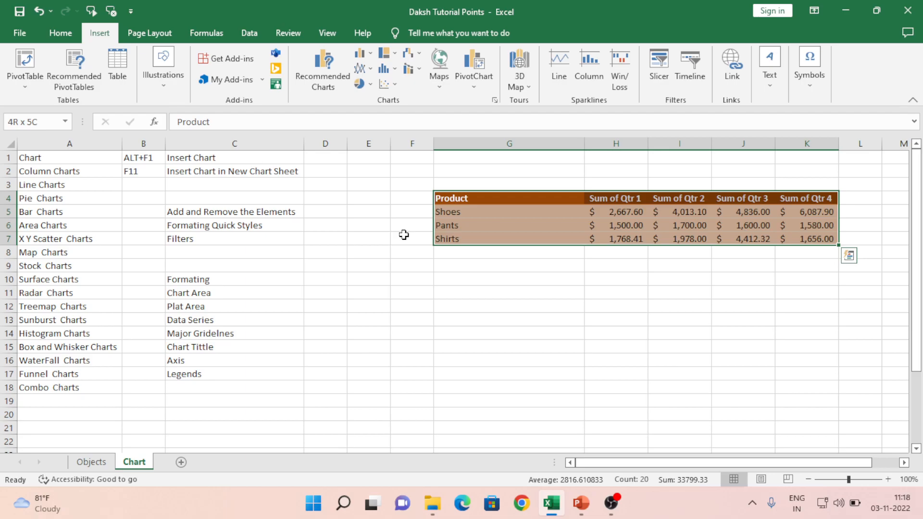
key(alt+F1)
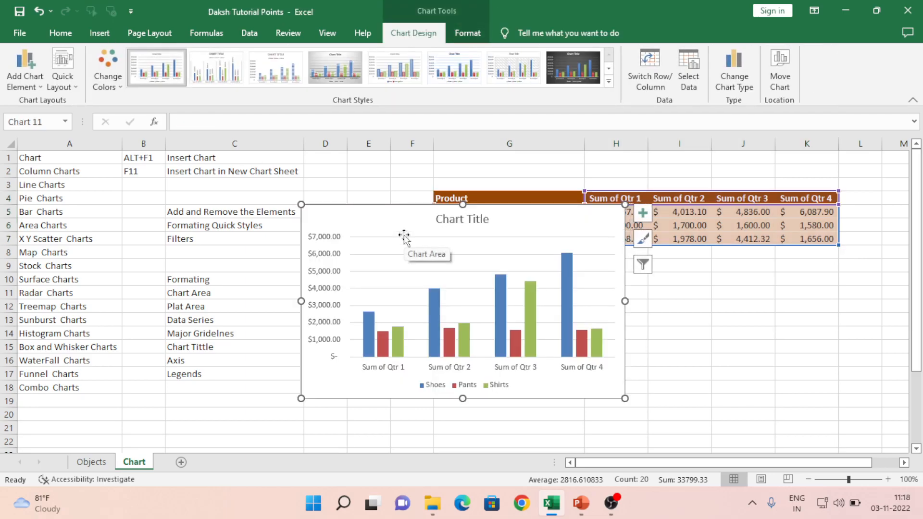
Move the column chart up beside the topic list so its upper-left corner sits in column E near row 1.
drag(512, 222, 644, 275)
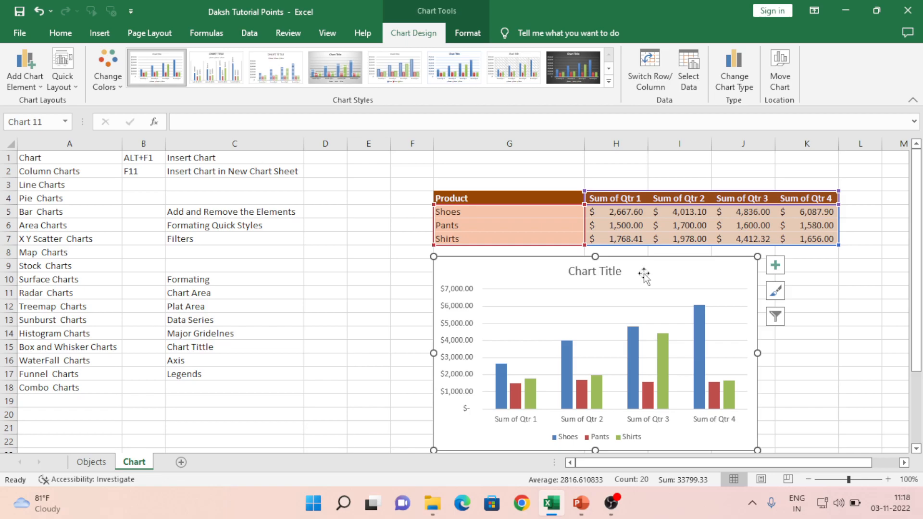
drag(644, 274, 641, 269)
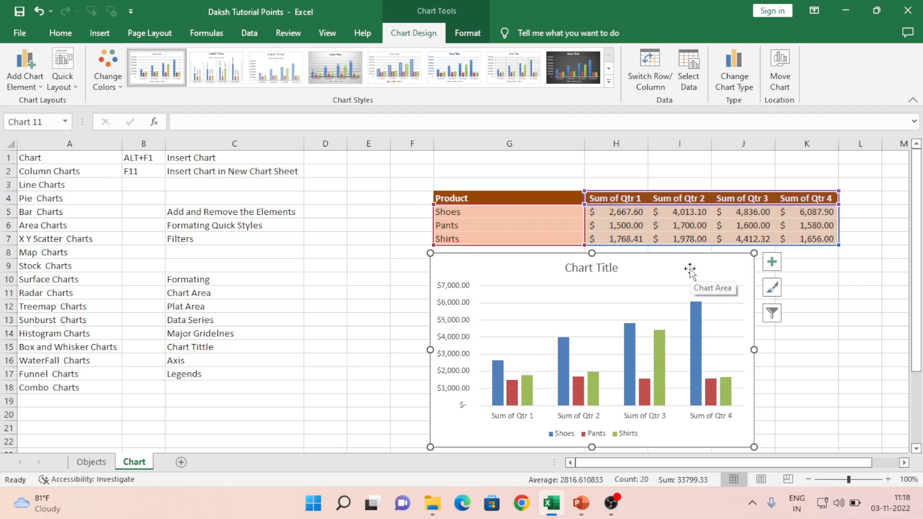
drag(690, 272, 648, 178)
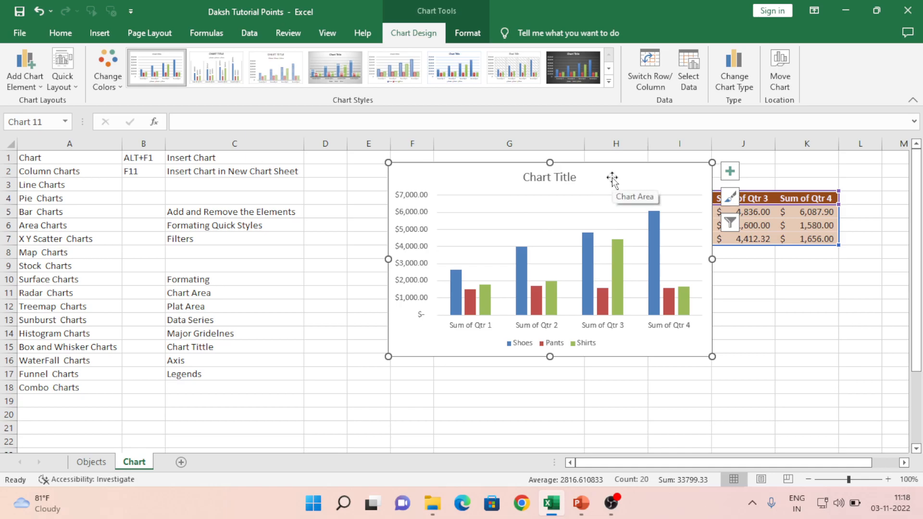
drag(612, 180, 583, 177)
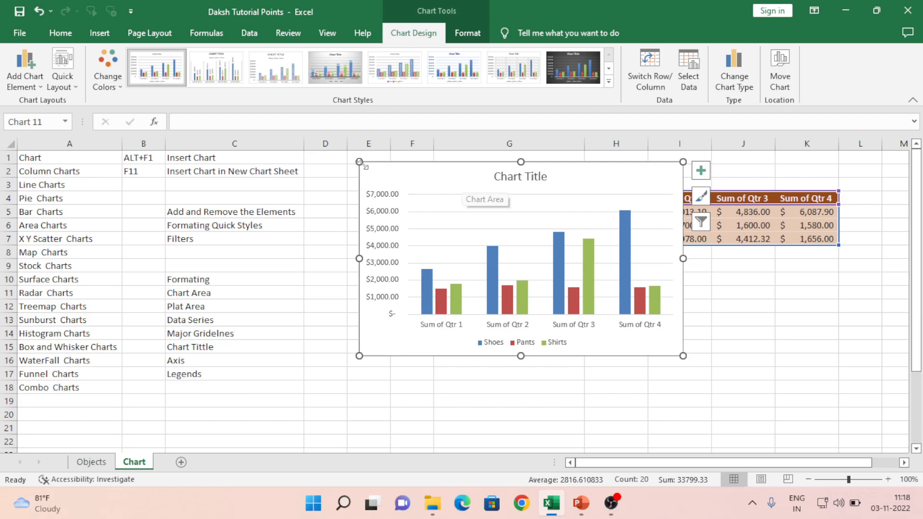
Examine the chart's parts by selecting the chart area and the Shoes data series.
click(603, 375)
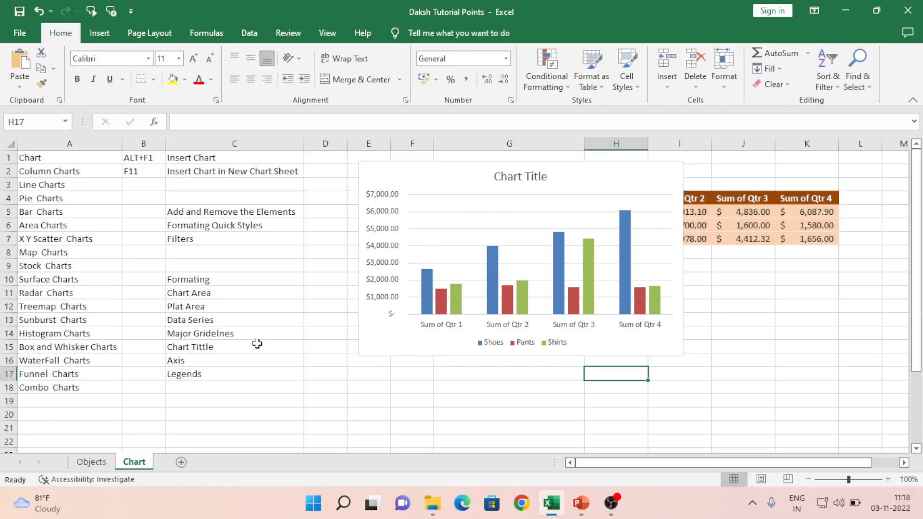
click(134, 249)
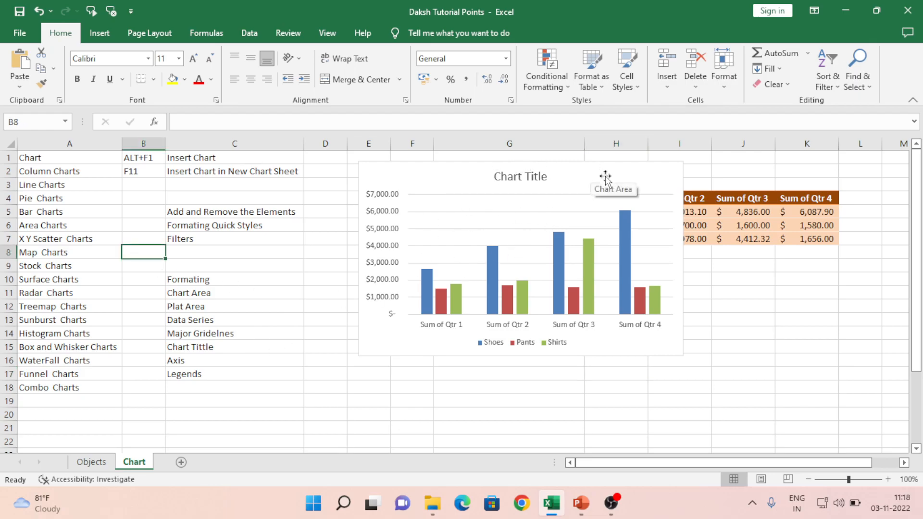
click(387, 169)
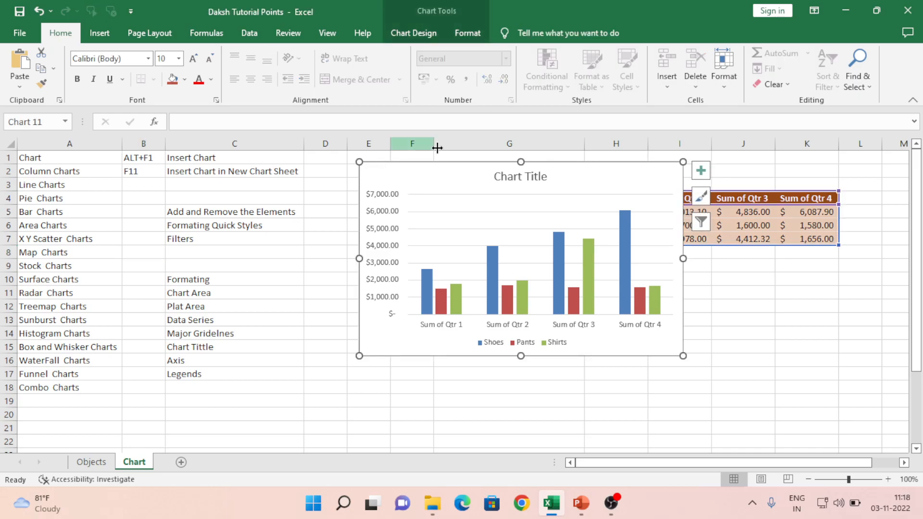
click(141, 368)
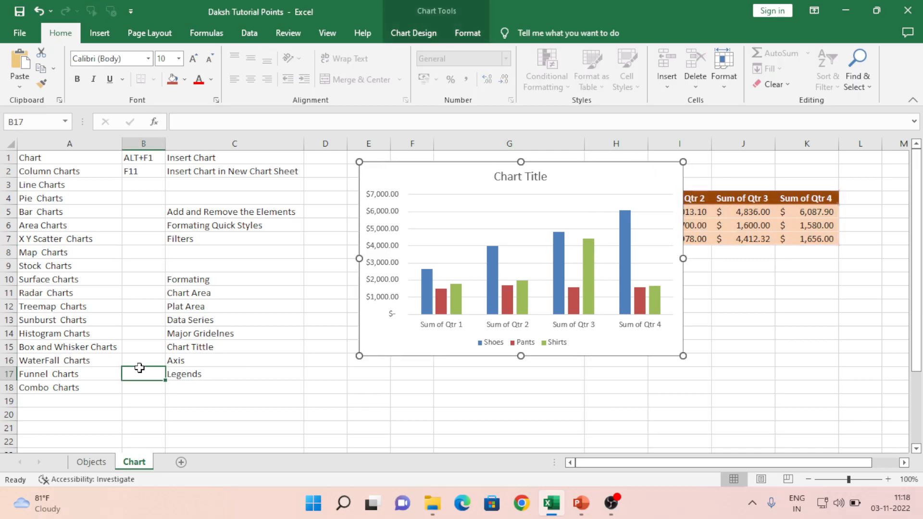
click(496, 284)
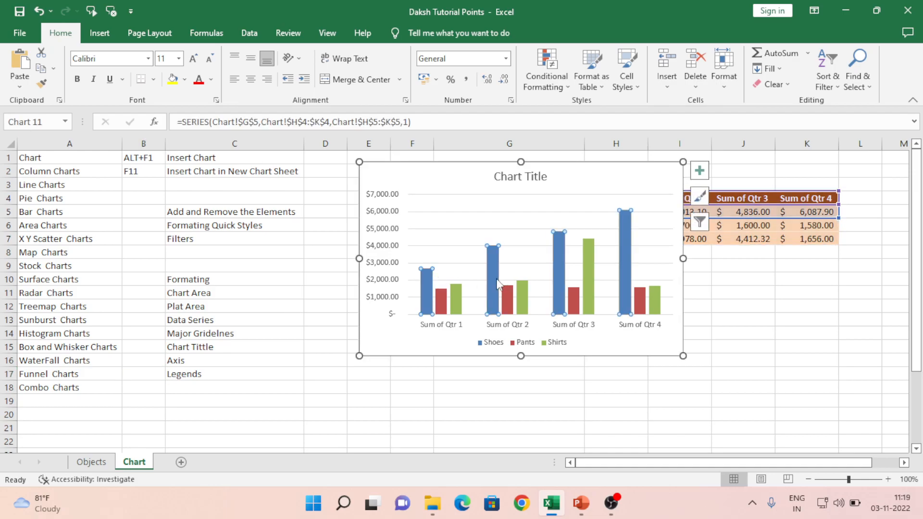
click(478, 162)
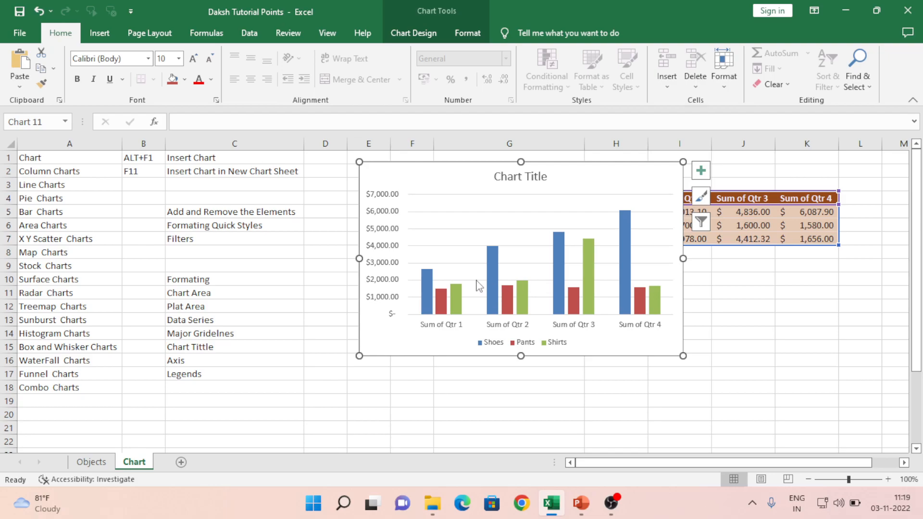
click(494, 284)
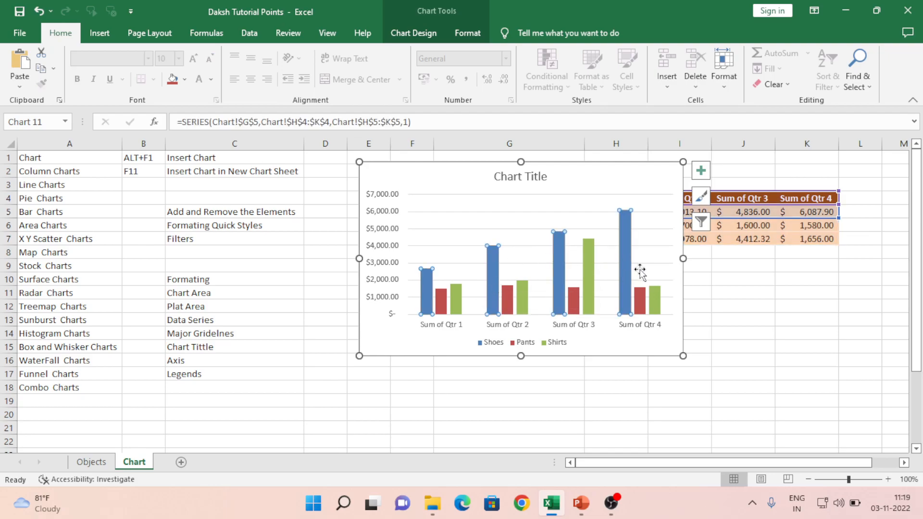
click(290, 357)
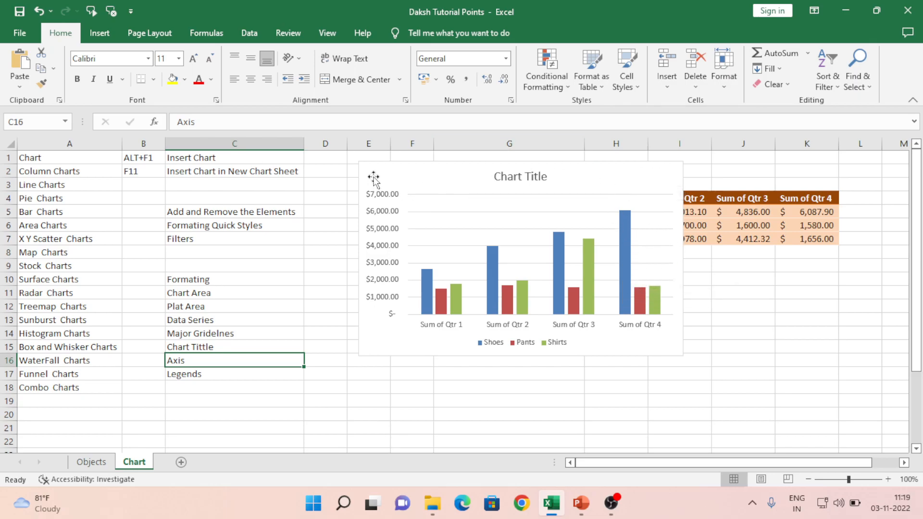
Copy the column chart and paste the duplicate at cell E20, below the original.
click(381, 345)
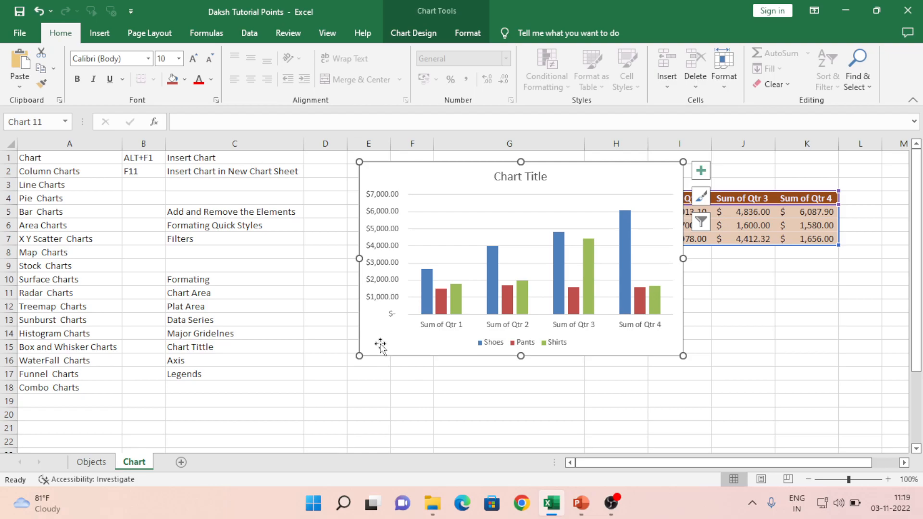
click(380, 411)
key(ctrl+v)
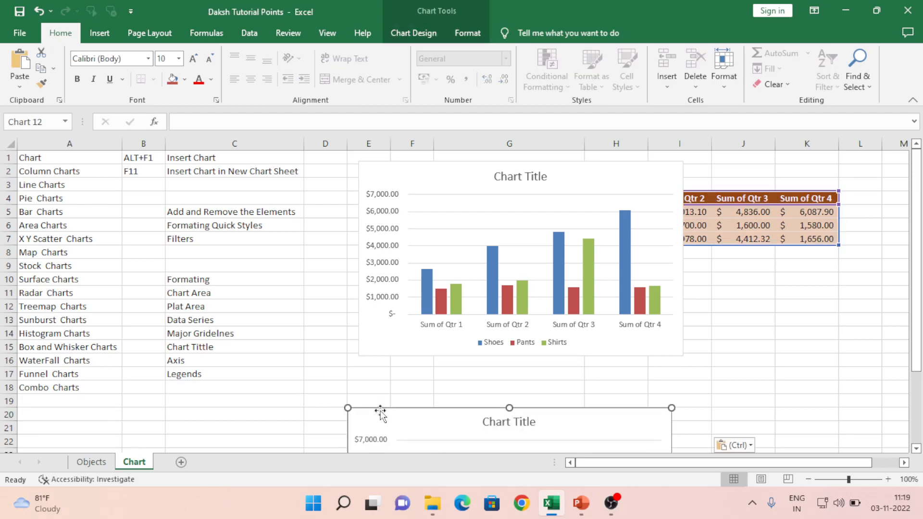
drag(916, 336, 918, 434)
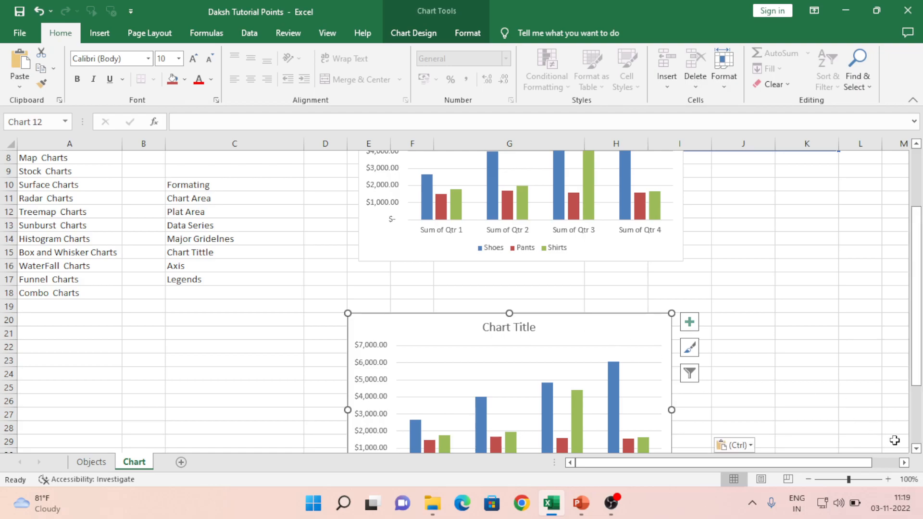
drag(917, 452, 918, 452)
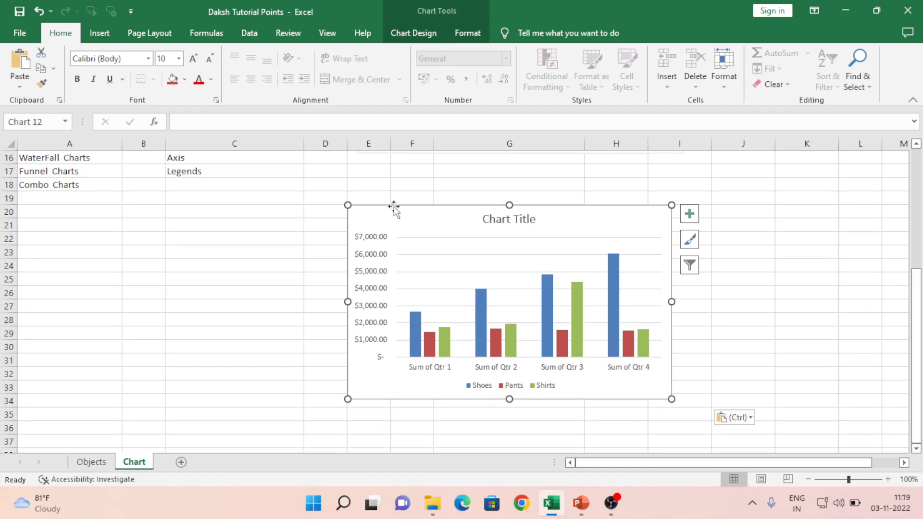
Inspect the duplicate chart's title and select its whole chart area.
click(412, 183)
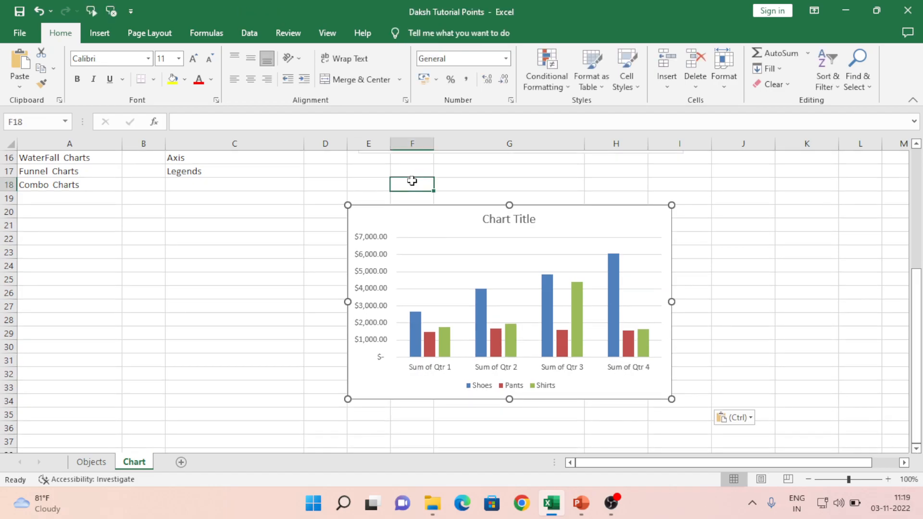
click(514, 221)
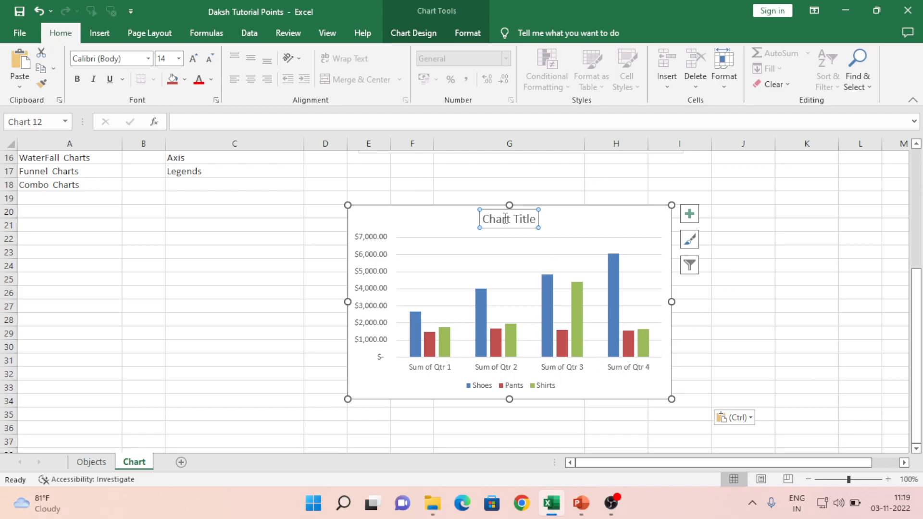
click(443, 189)
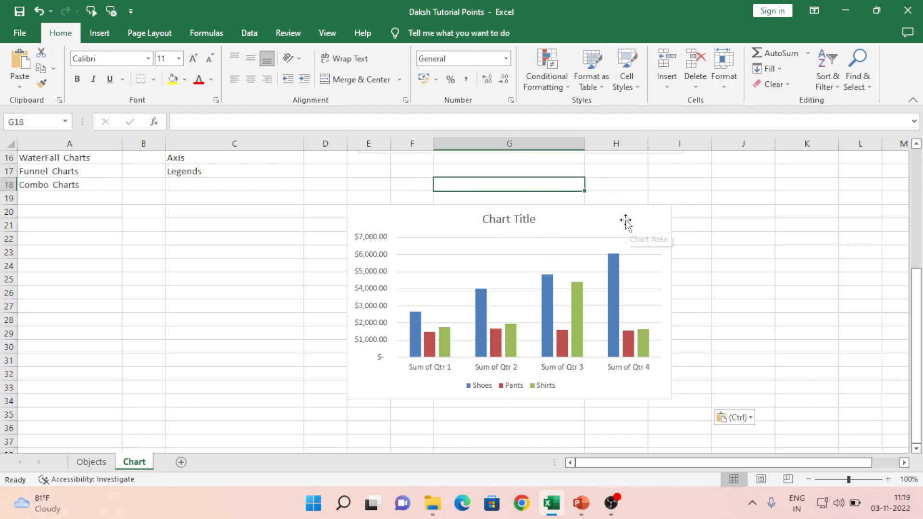
click(656, 220)
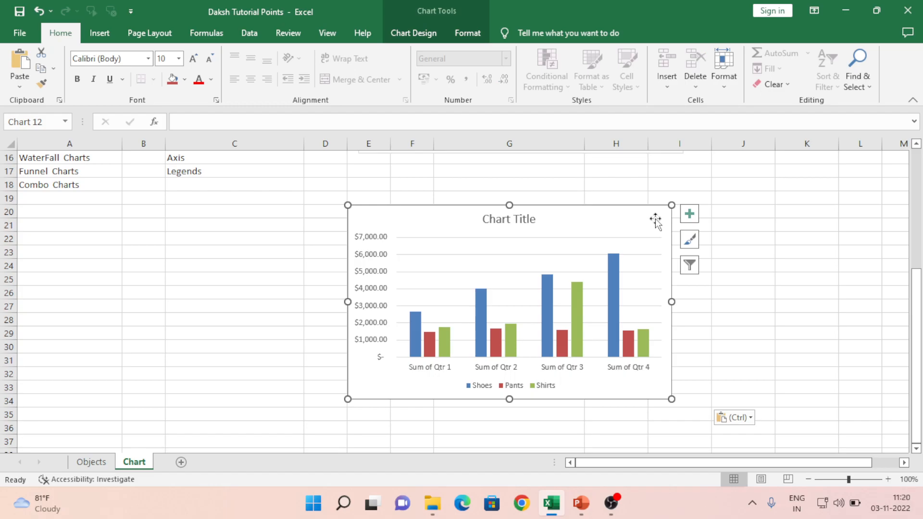
Delete the duplicate column chart and return to row 1 of the sheet.
key(Delete)
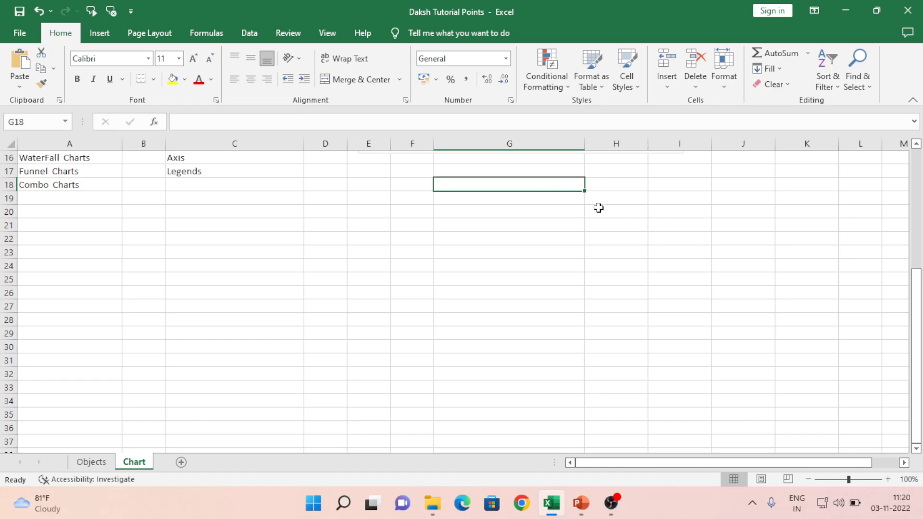
key(ctrl+Up)
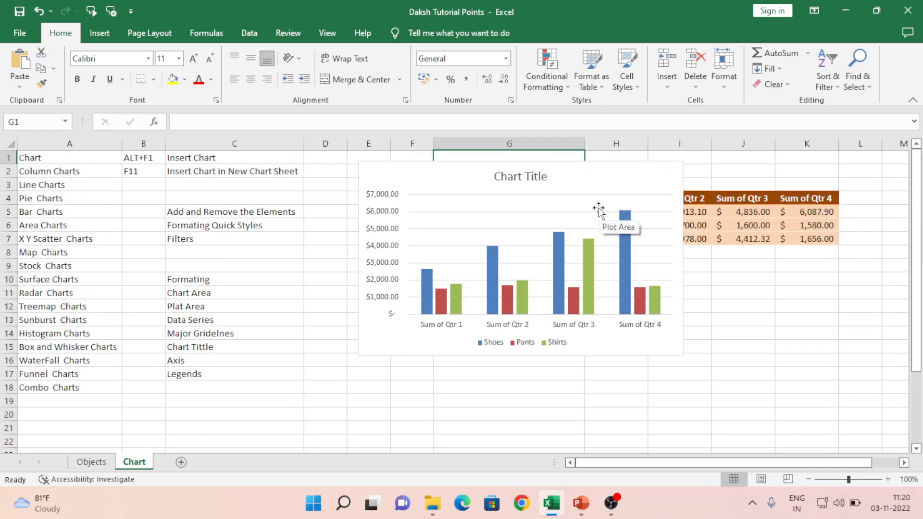
Enlarge the original column chart so its lower-right corner reaches column K, row 22.
click(412, 169)
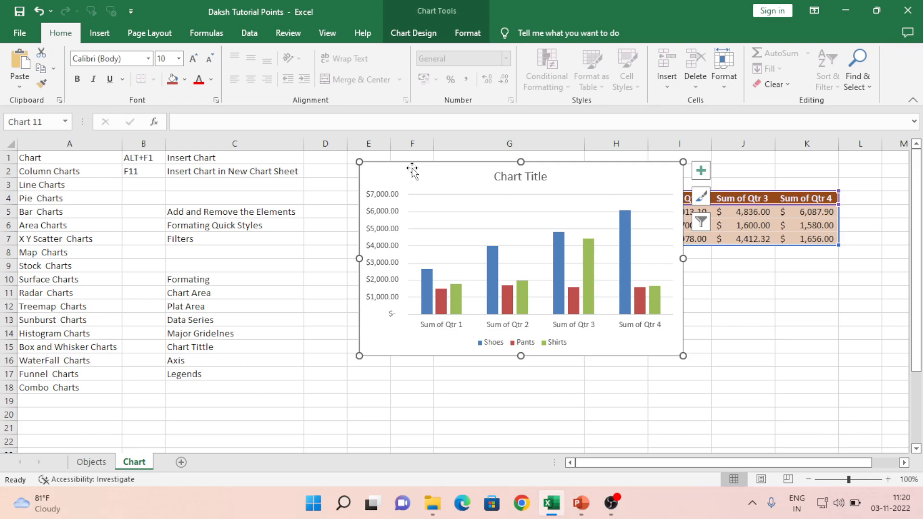
right_click(412, 168)
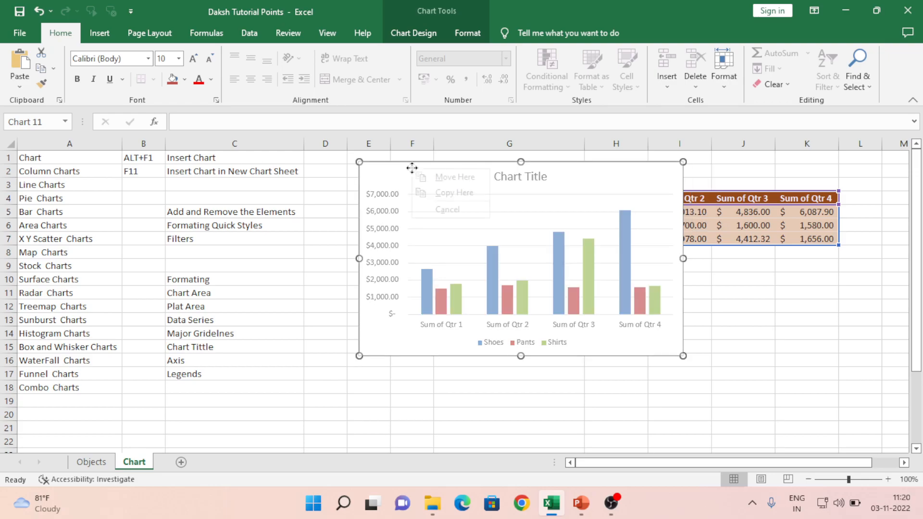
click(454, 210)
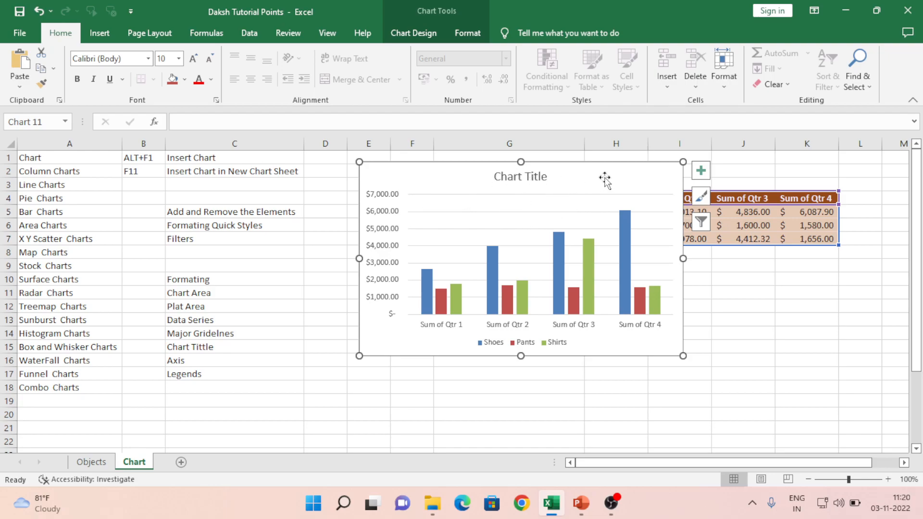
drag(683, 357, 829, 442)
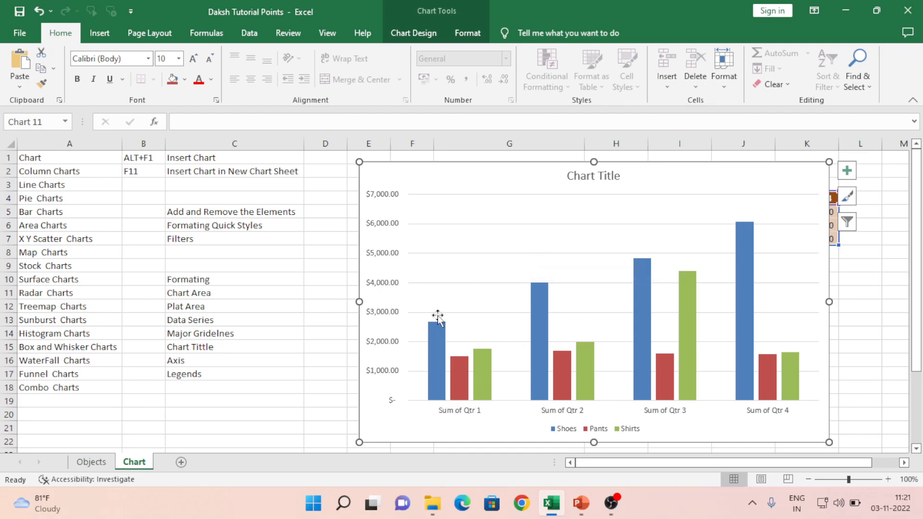
Examine the chart's plot area, its Shoes, Shirts and Pants data series, and the major gridlines.
mouse_move(437, 374)
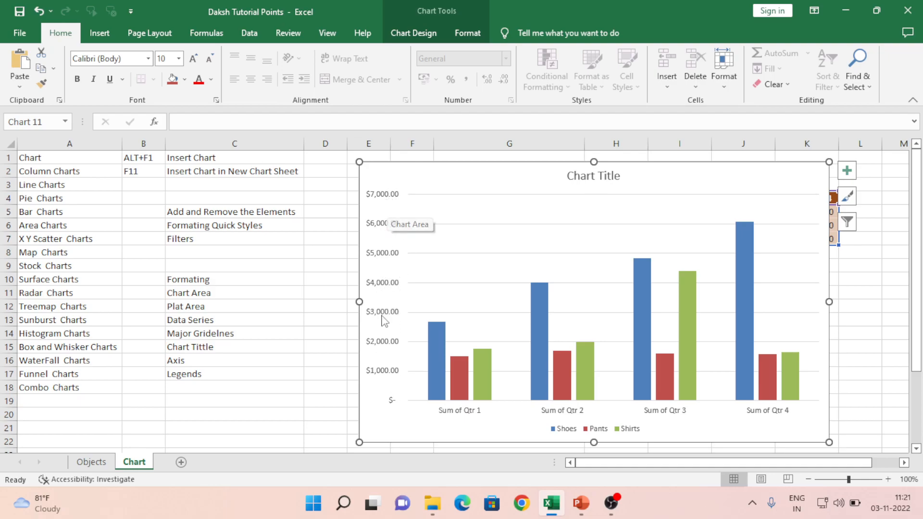
mouse_move(545, 315)
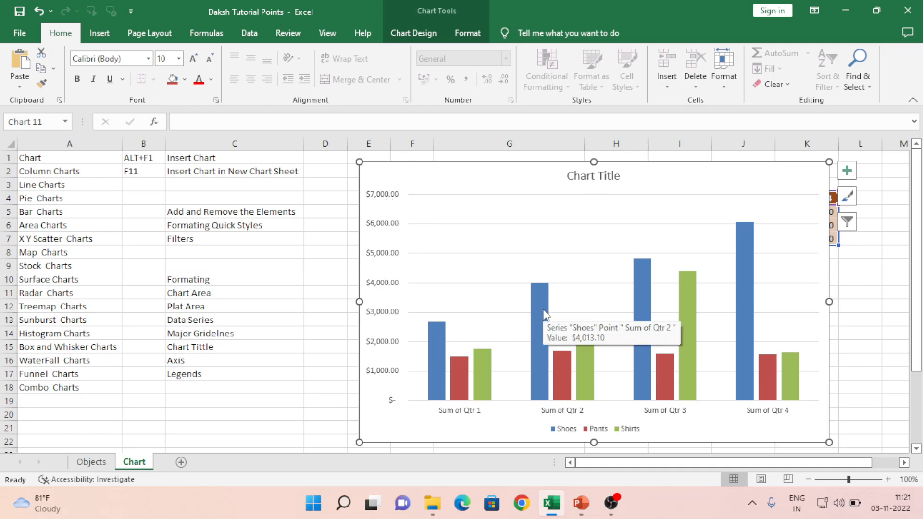
click(482, 245)
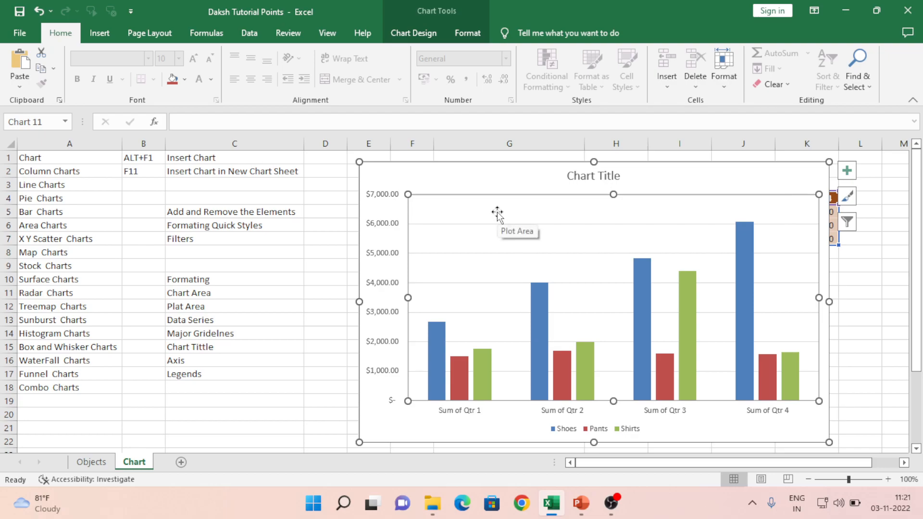
click(206, 319)
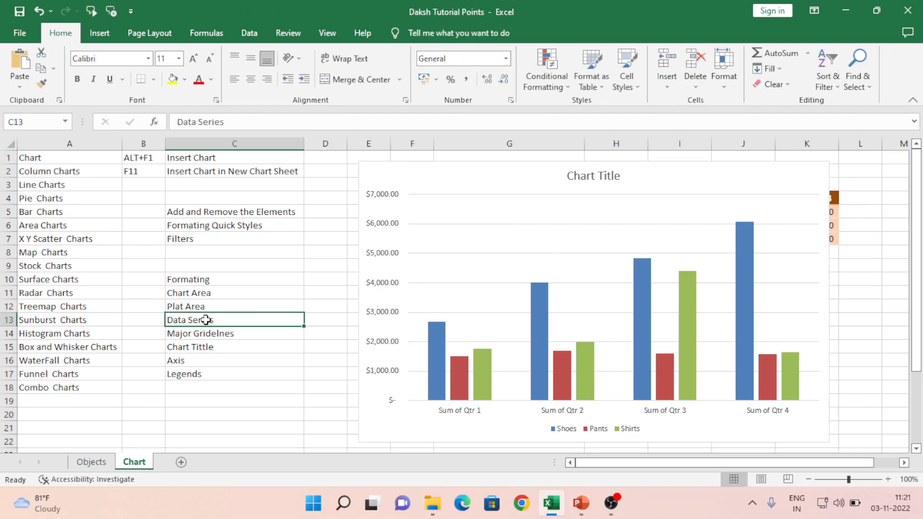
click(436, 341)
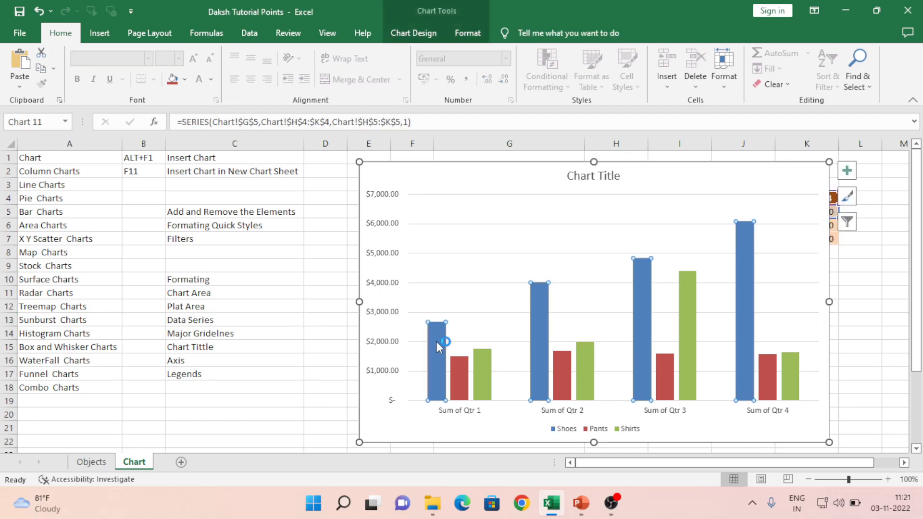
click(483, 396)
click(561, 381)
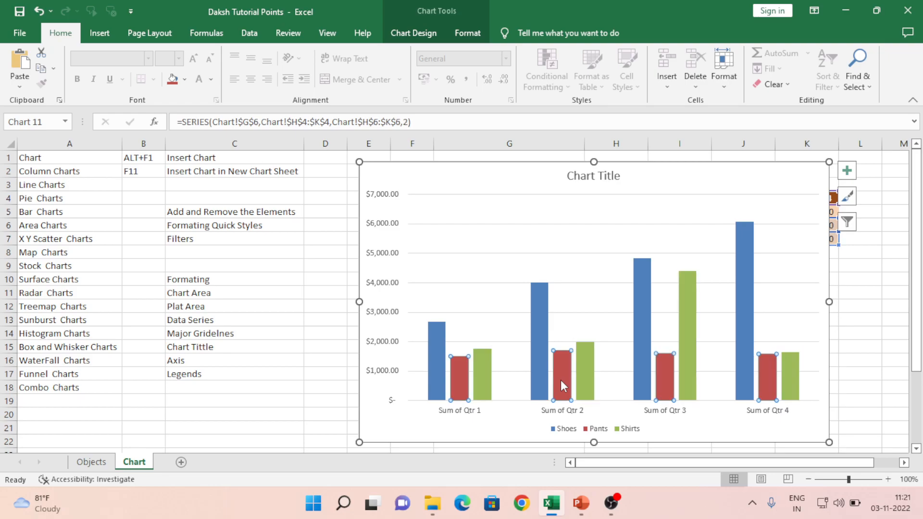
click(462, 254)
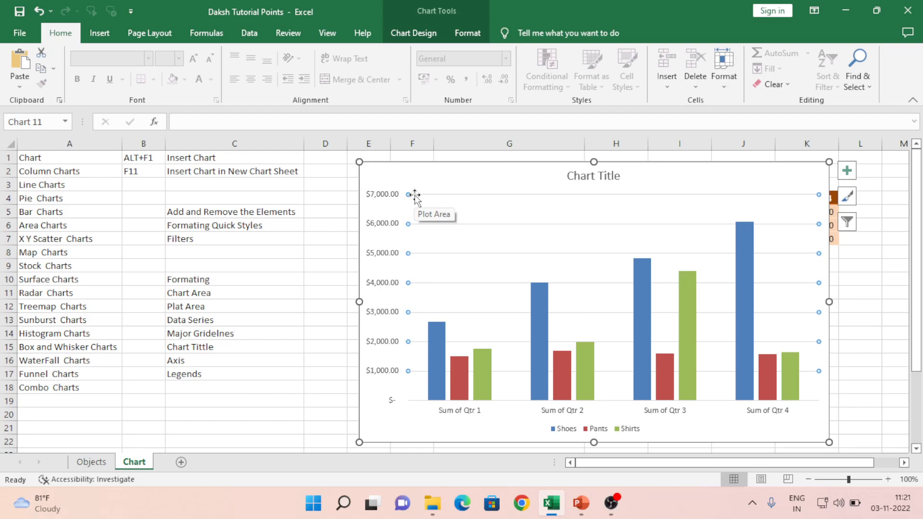
Examine the chart title, vertical value axis and legend, matching them to the listed topics in column C.
click(209, 350)
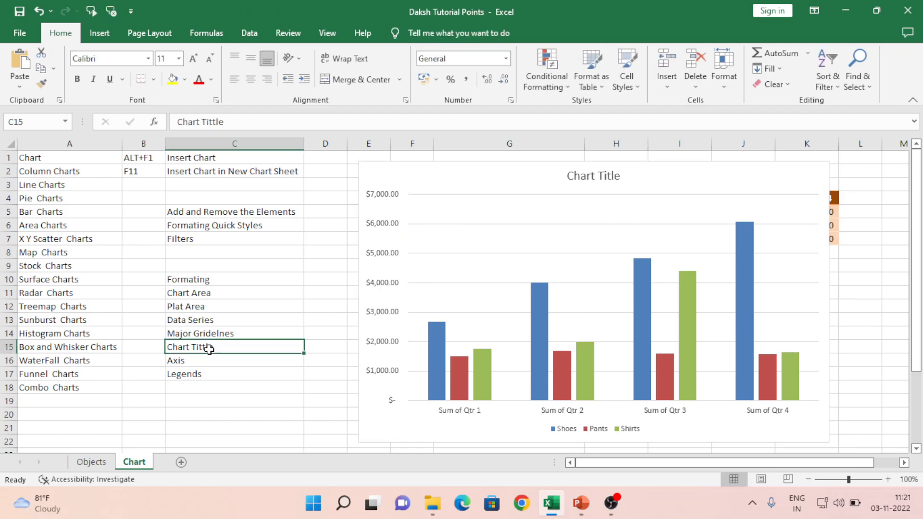
click(586, 178)
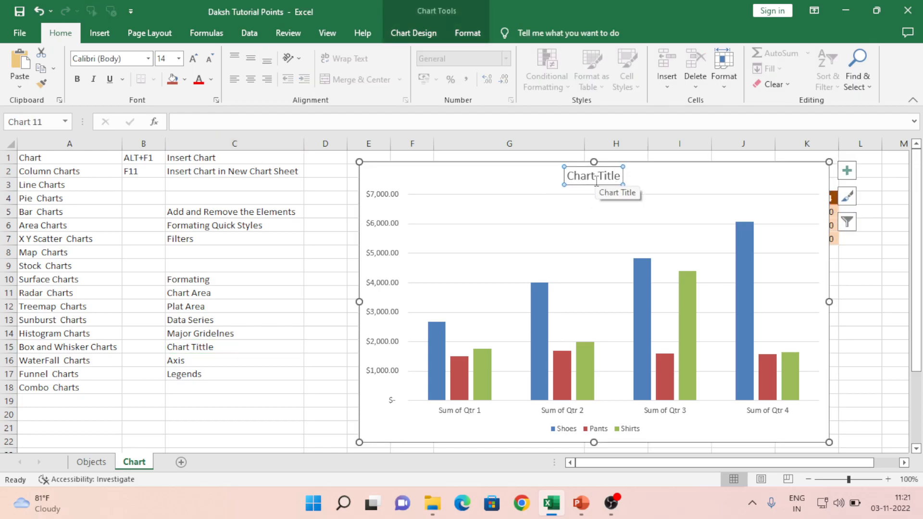
click(179, 361)
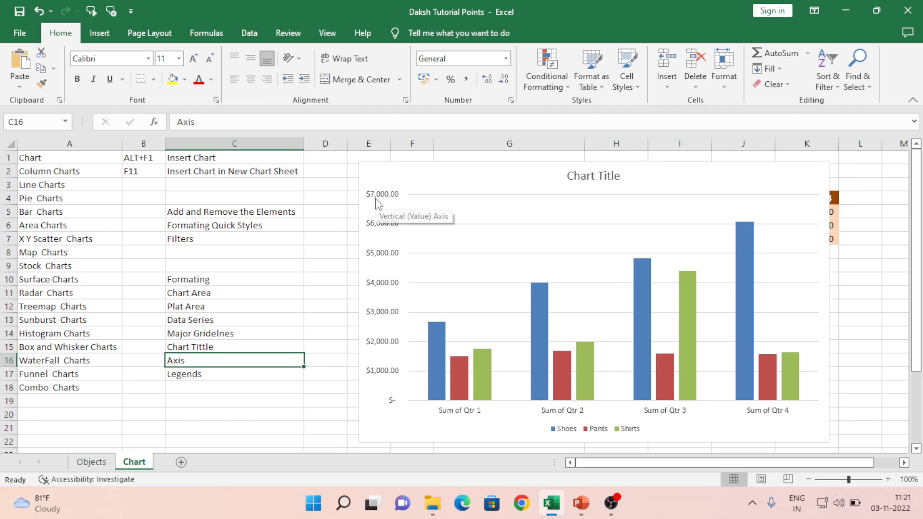
click(386, 230)
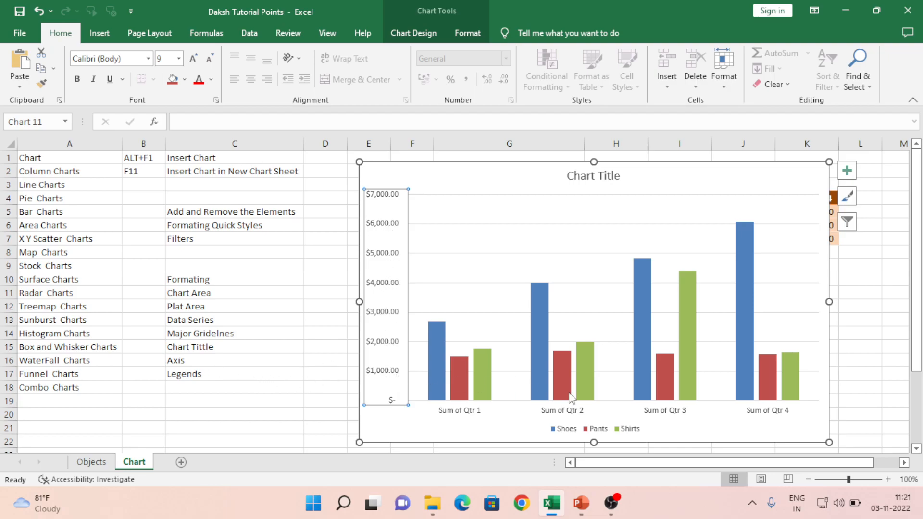
click(567, 429)
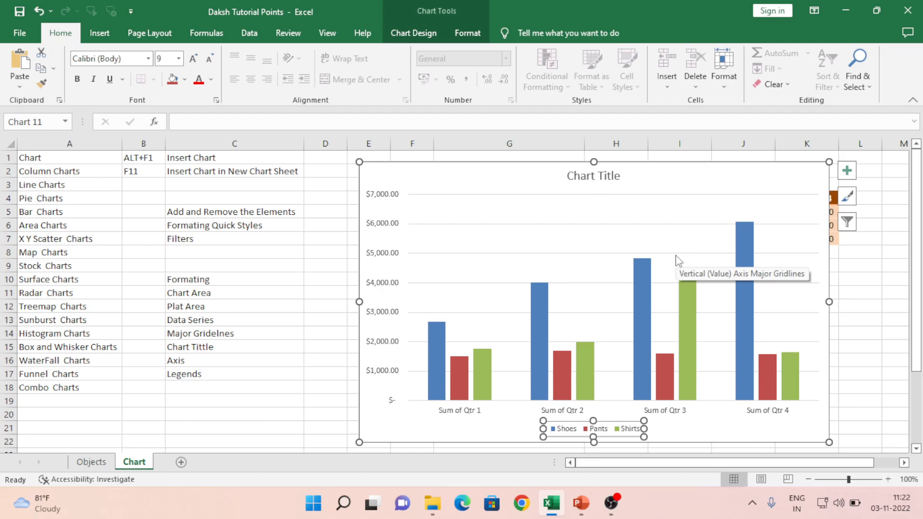
Delete the enlarged column chart covering the product table.
click(466, 168)
key(Delete)
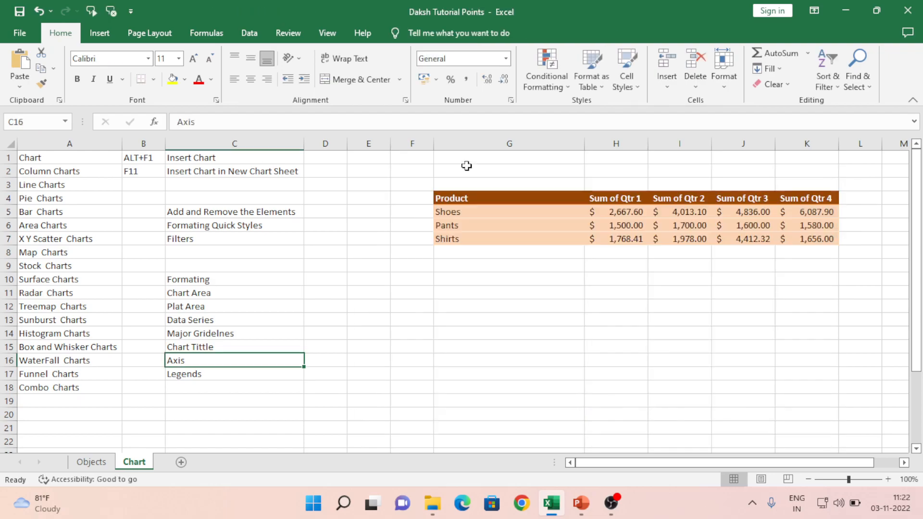
Insert a Clustered Column chart from the product table G4:K7, with the quarters as categories and the products as series.
click(479, 201)
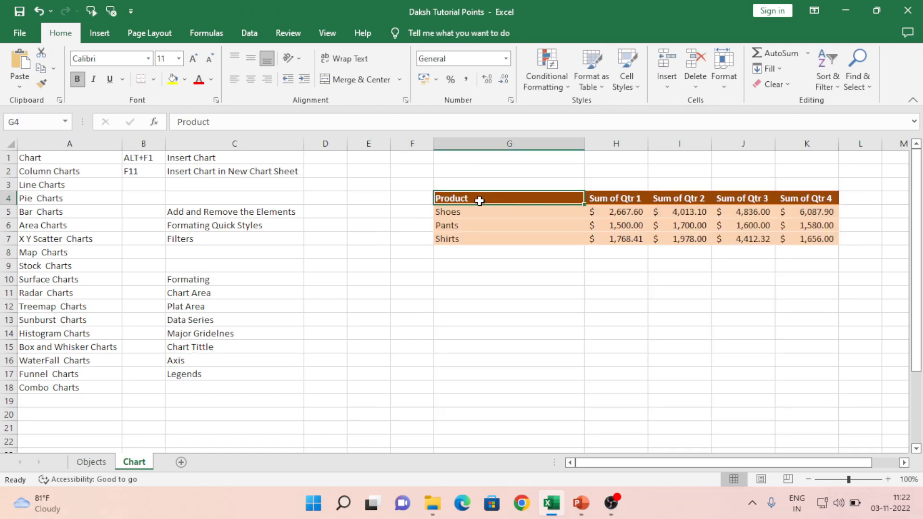
key(ctrl+shift+Right)
key(ctrl+shift+Down)
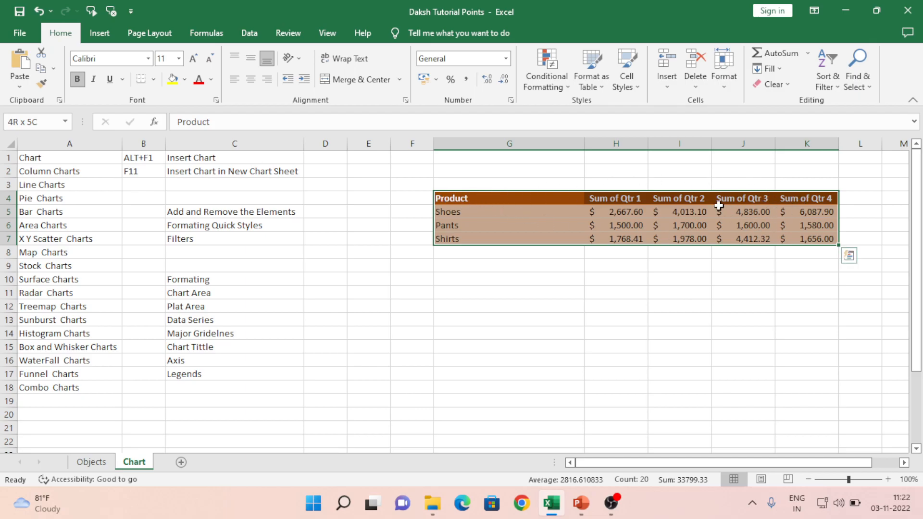
click(99, 33)
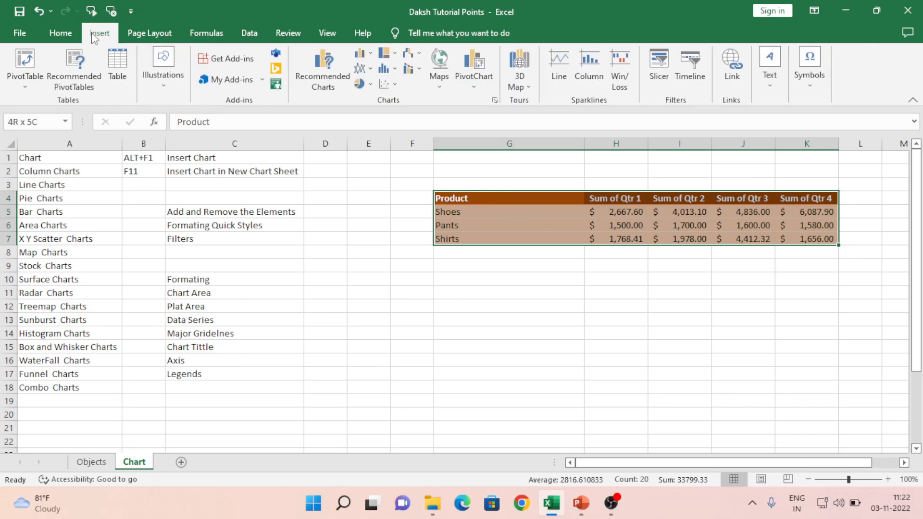
click(371, 53)
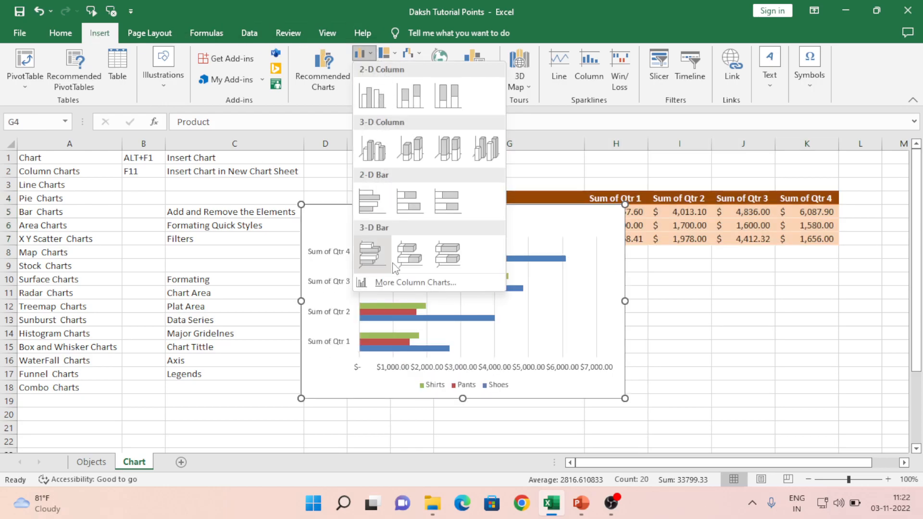
click(415, 282)
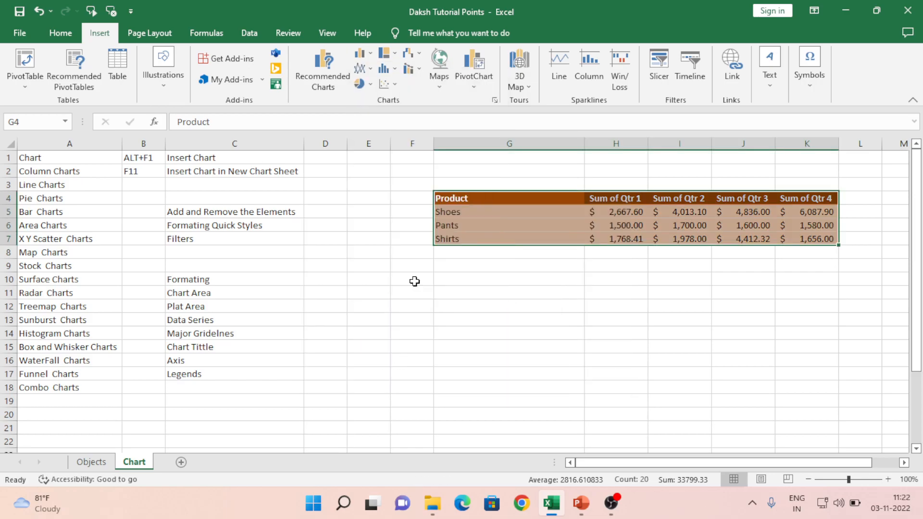
click(310, 129)
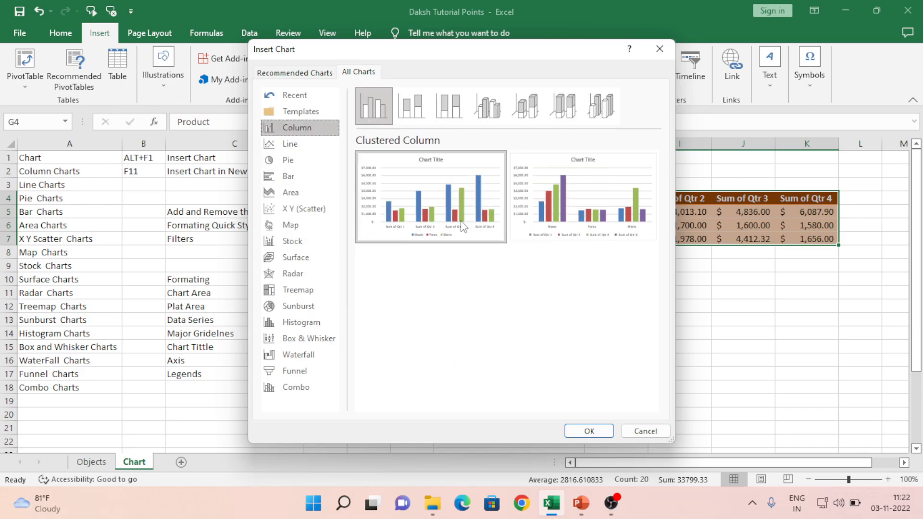
mouse_move(417, 193)
mouse_move(436, 206)
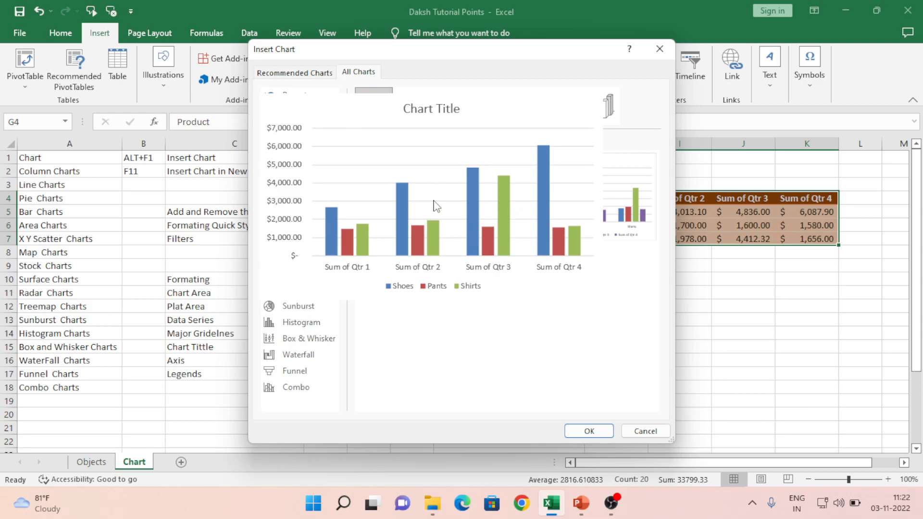
click(592, 432)
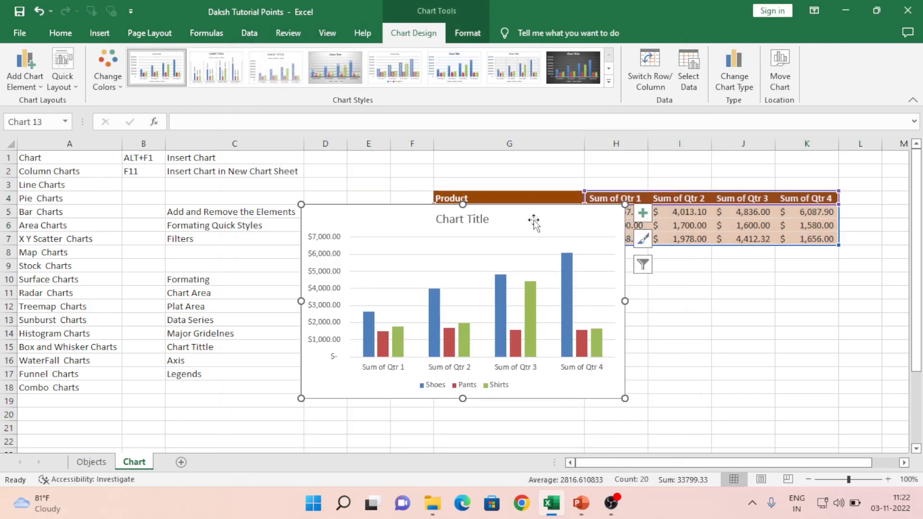
Move the new chart below the product table and widen it so its right edge reaches column I.
drag(534, 221, 492, 271)
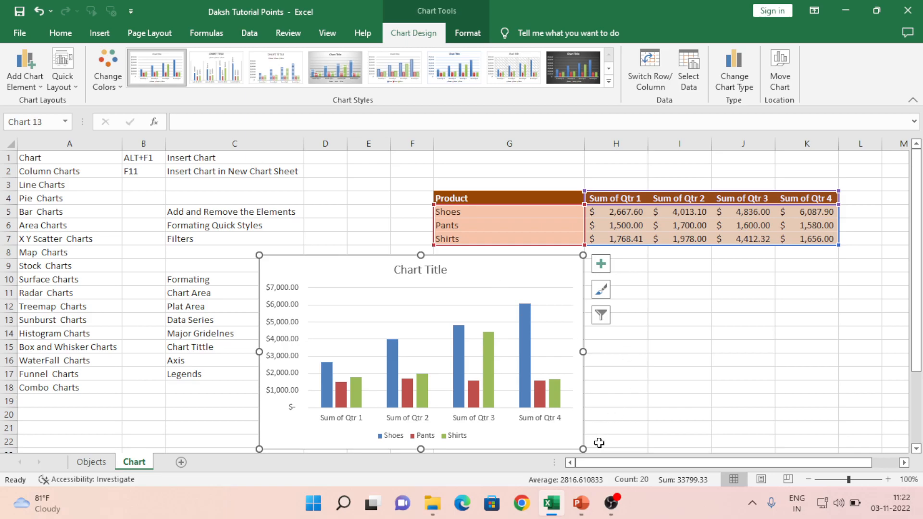
drag(583, 449, 660, 438)
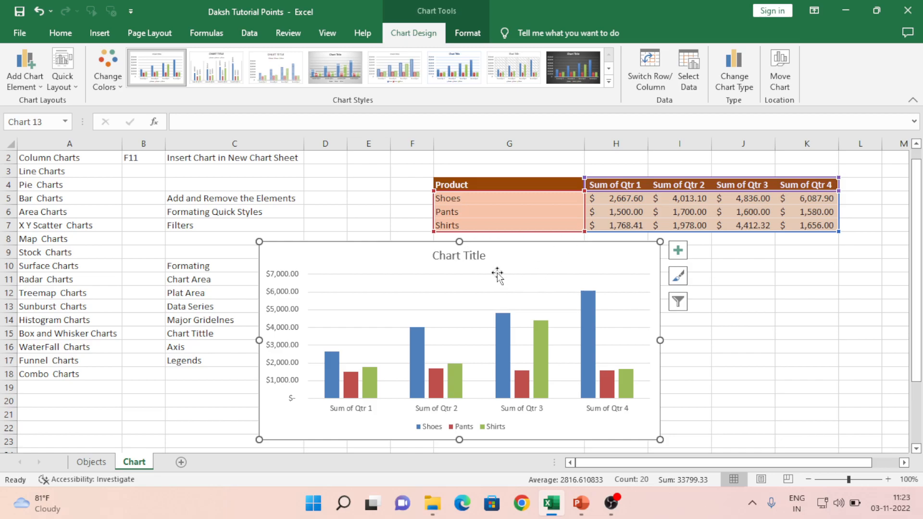
Hide and show the chart's Axes element repeatedly, ending with the axes displayed.
click(678, 251)
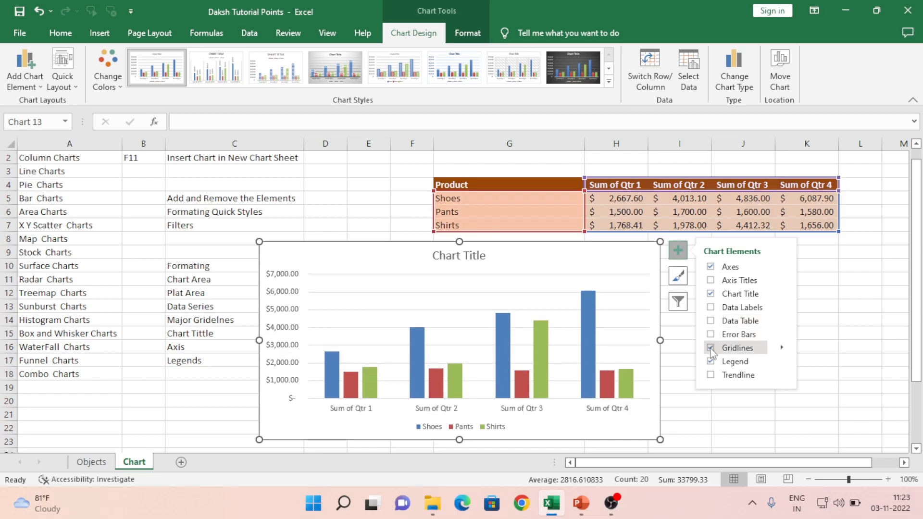
click(710, 267)
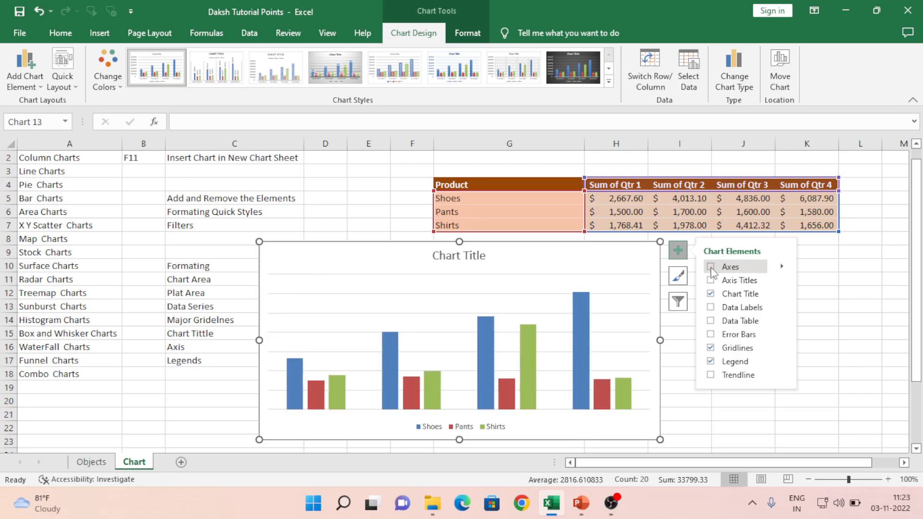
click(711, 267)
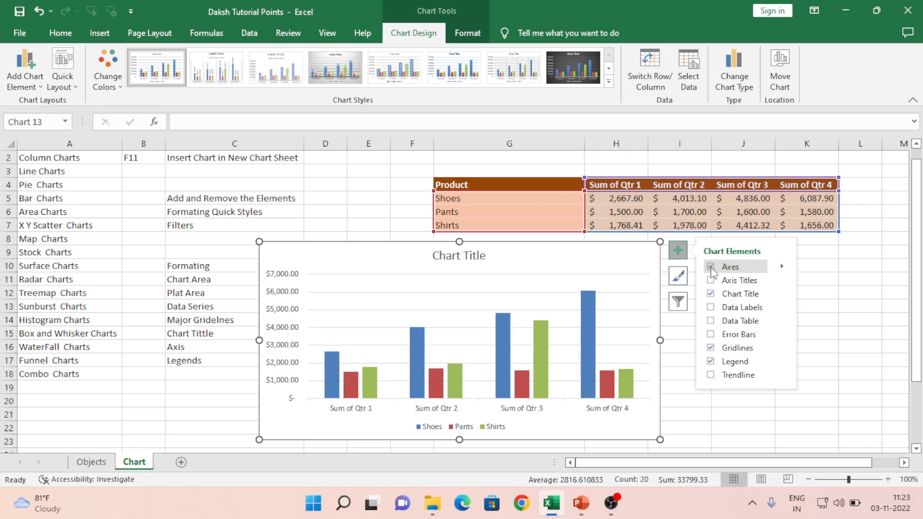
click(711, 267)
click(711, 267)
click(710, 267)
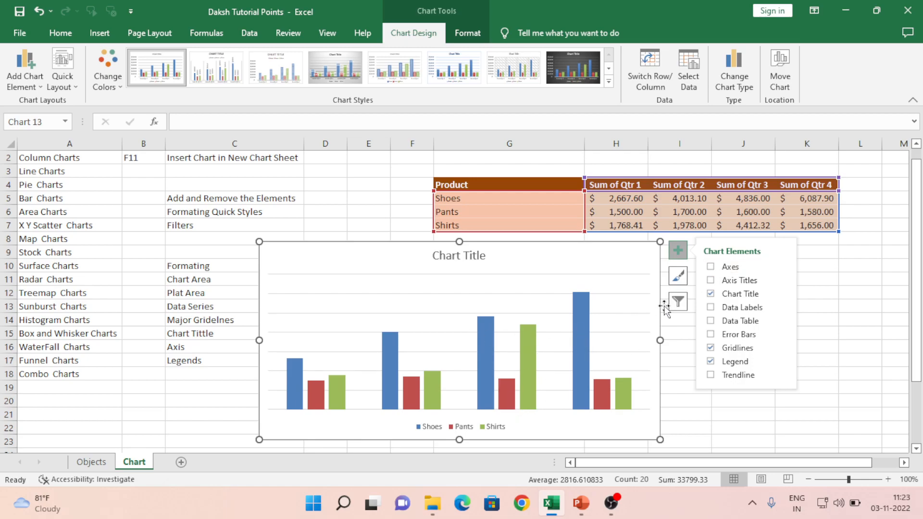
click(711, 267)
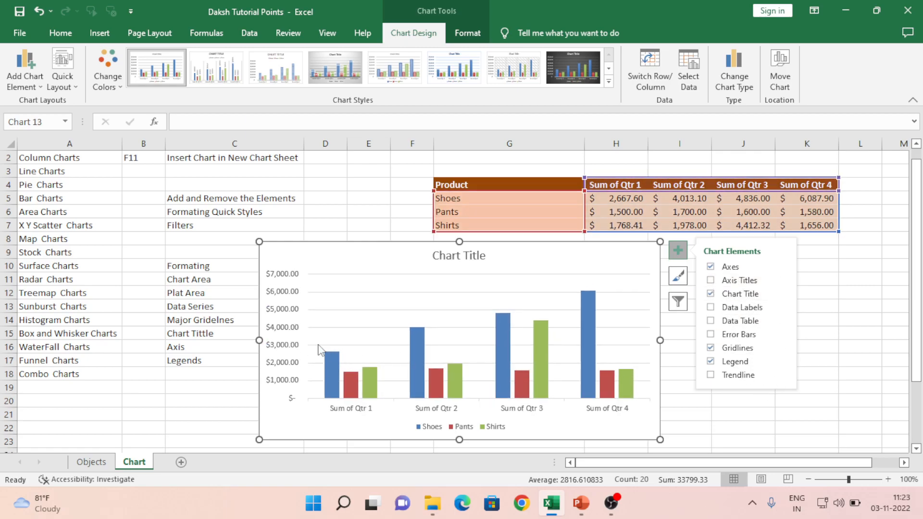
Add Axis Titles to both axes of the column chart.
click(711, 280)
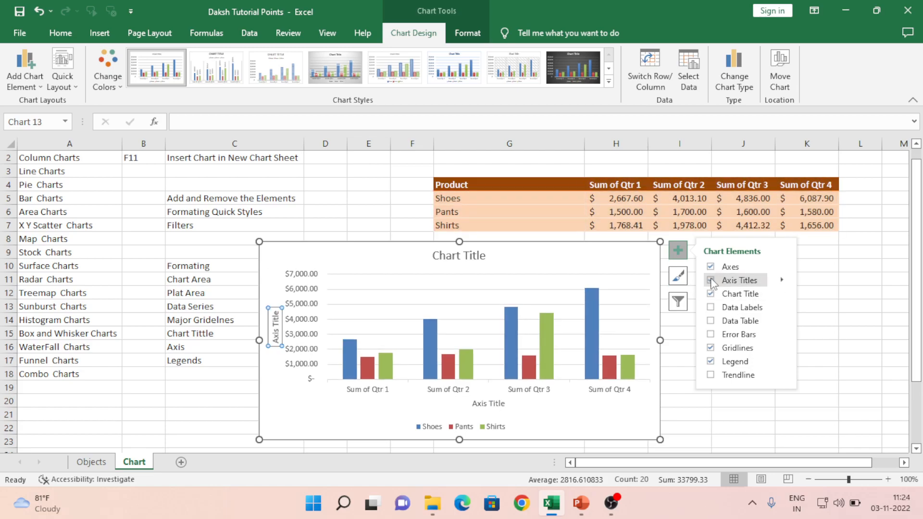
Replace the vertical axis title's text with "Sales".
click(275, 326)
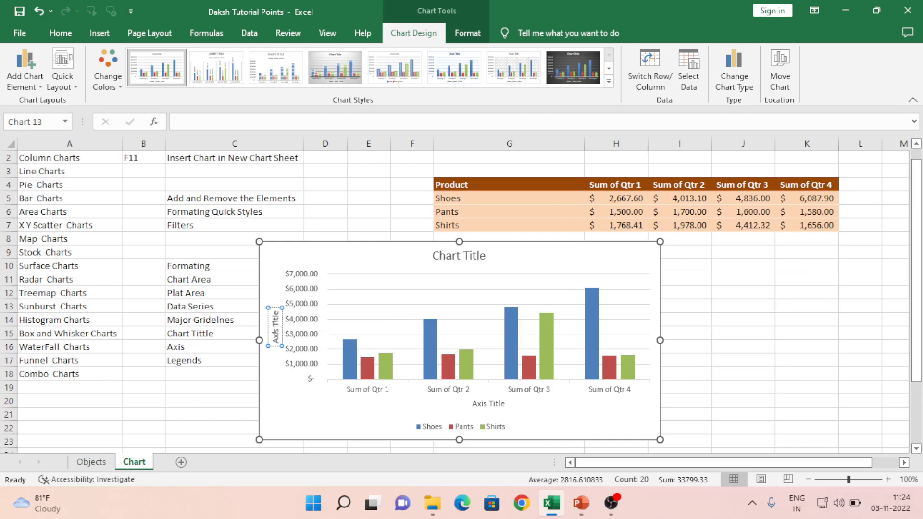
key(Delete)
key(Delete)
key(Delete)
key(Delete)
key(Delete)
key(BackSpace)
key(BackSpace)
key(BackSpace)
key(BackSpace)
key(BackSpace)
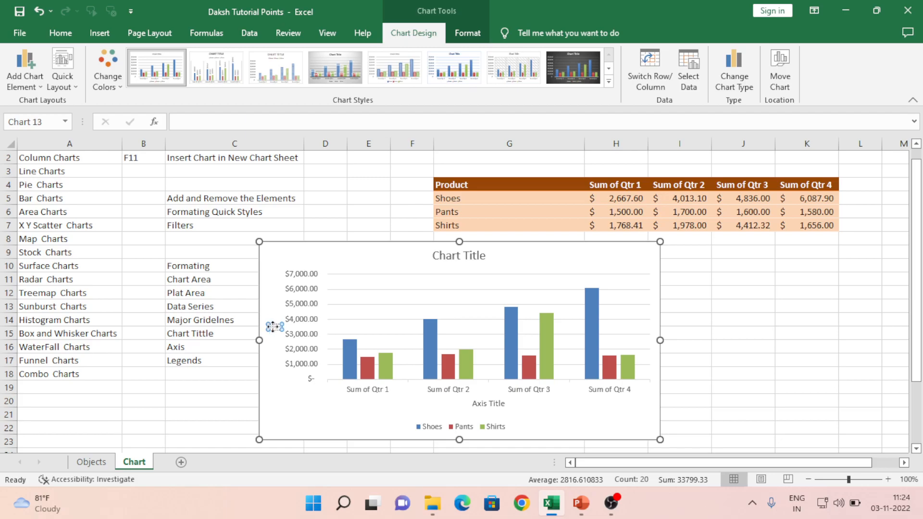
text(Sales)
click(337, 431)
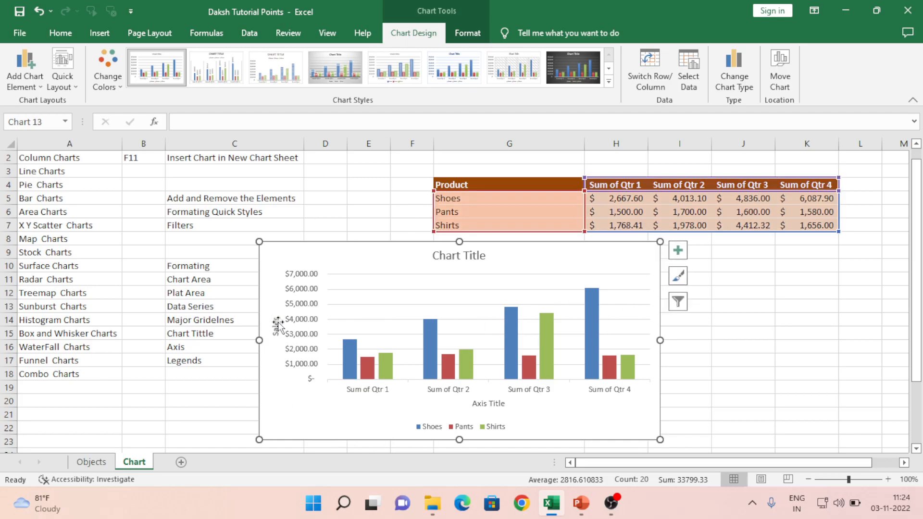
Remove the chart title and both axis titles from the column chart.
click(678, 250)
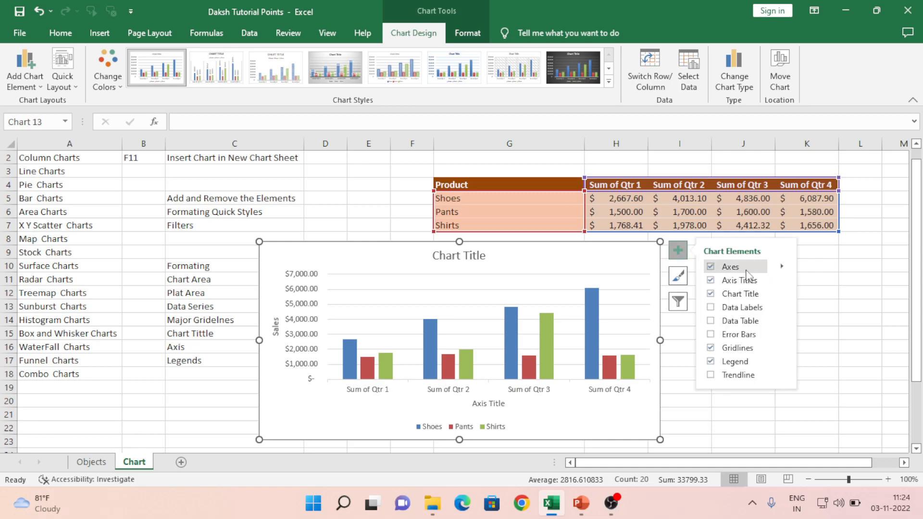
click(710, 281)
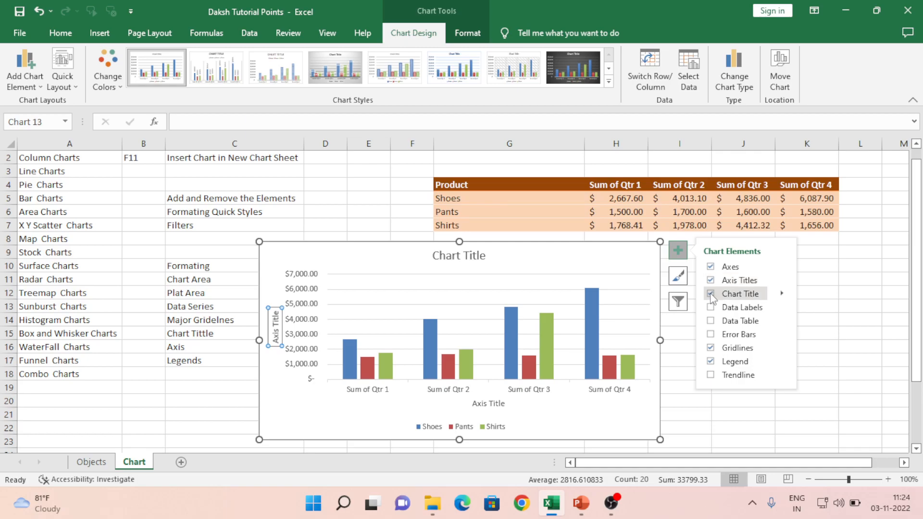
click(711, 294)
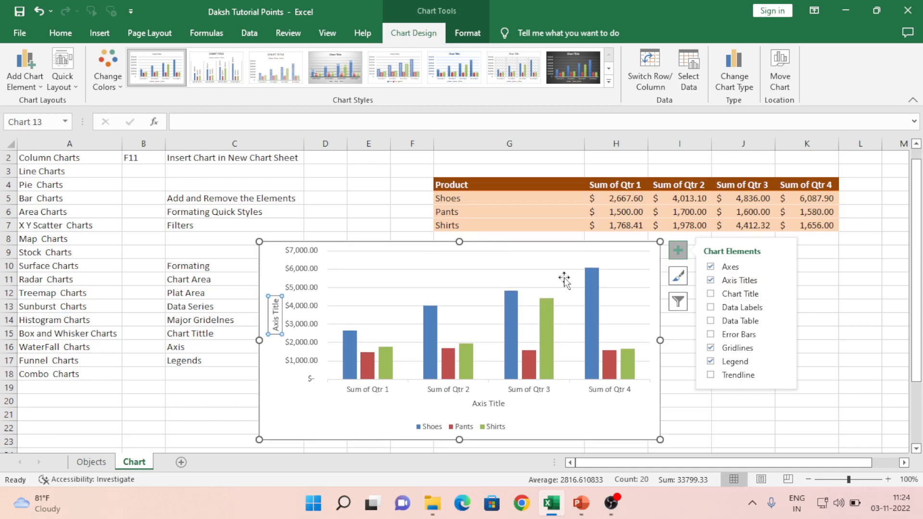
click(711, 280)
Show and remove the chart title repeatedly, including deleting it directly on the chart, ending with it hidden.
click(711, 294)
click(711, 294)
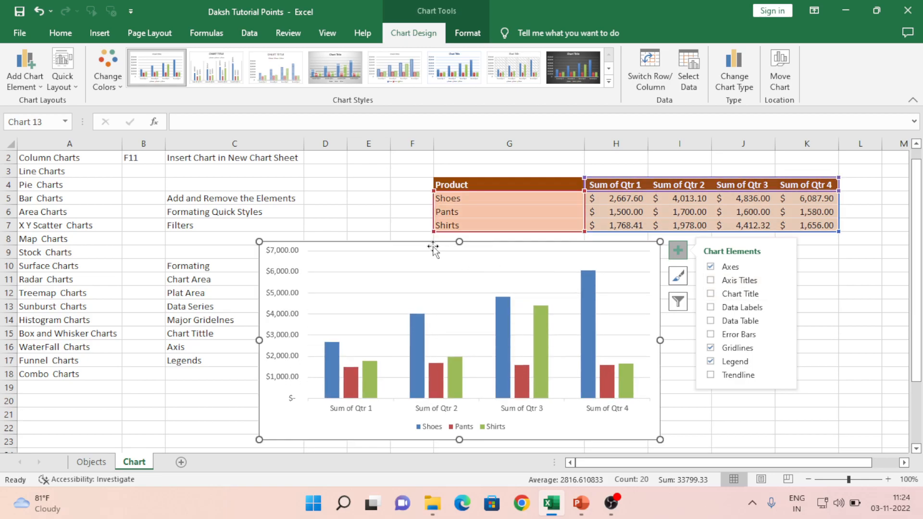
click(711, 294)
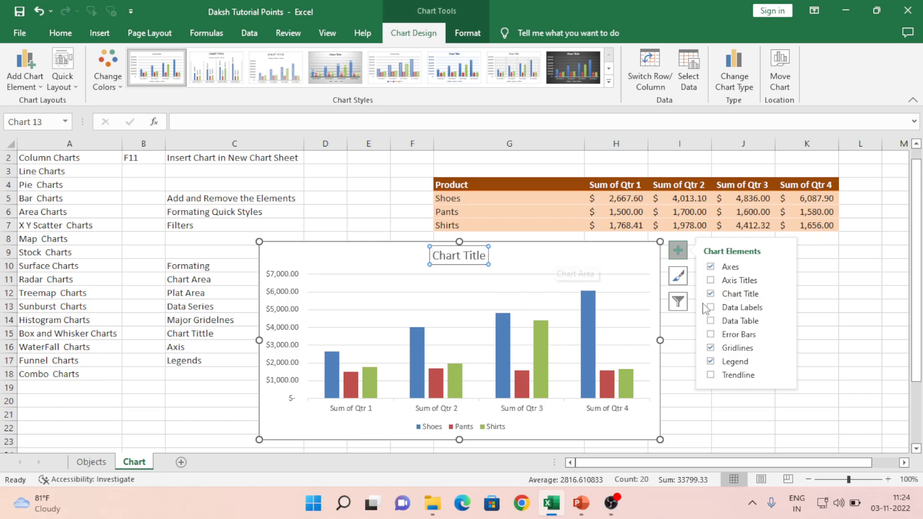
click(711, 294)
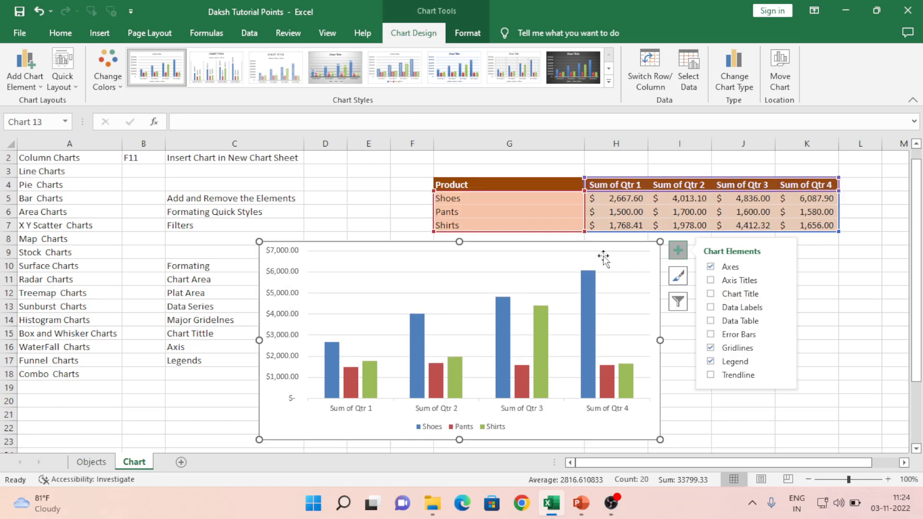
click(711, 294)
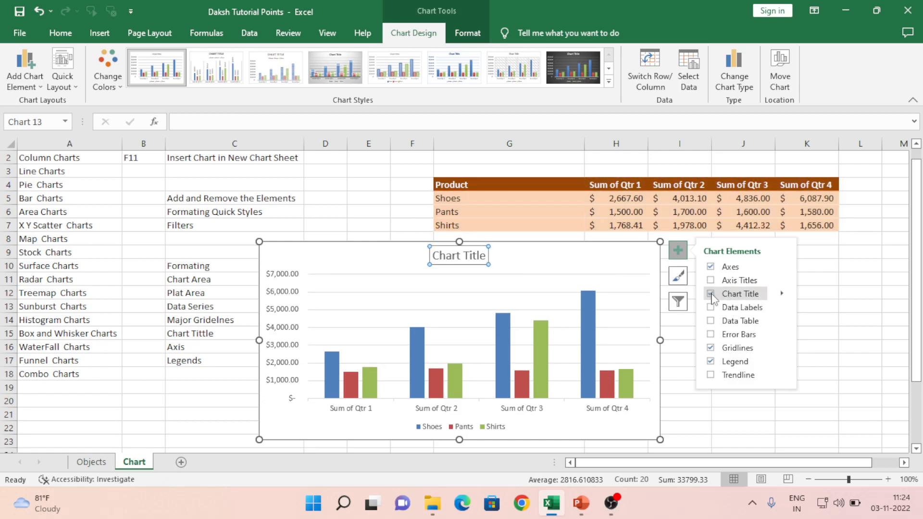
click(476, 260)
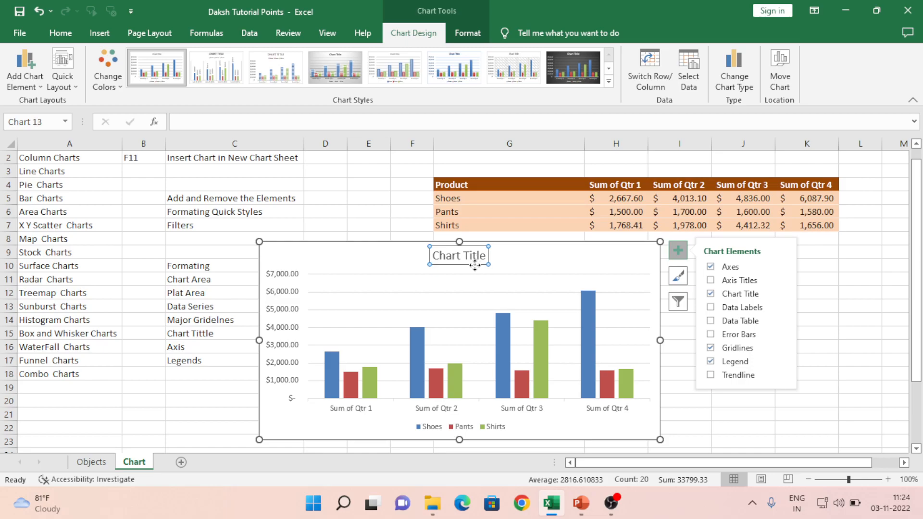
key(Delete)
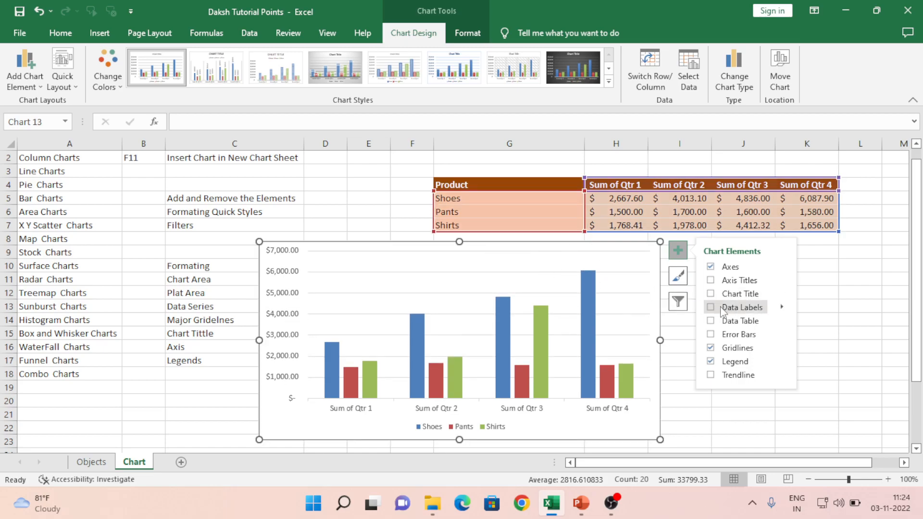
click(716, 295)
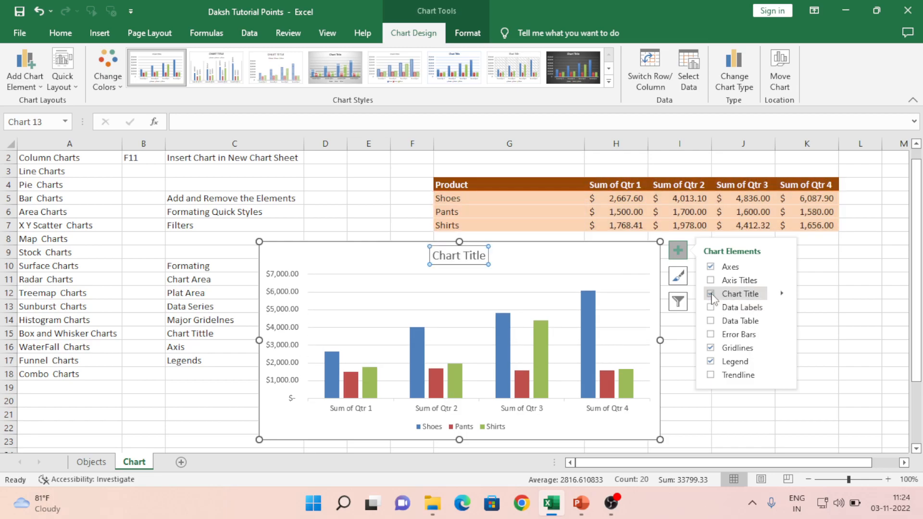
click(713, 296)
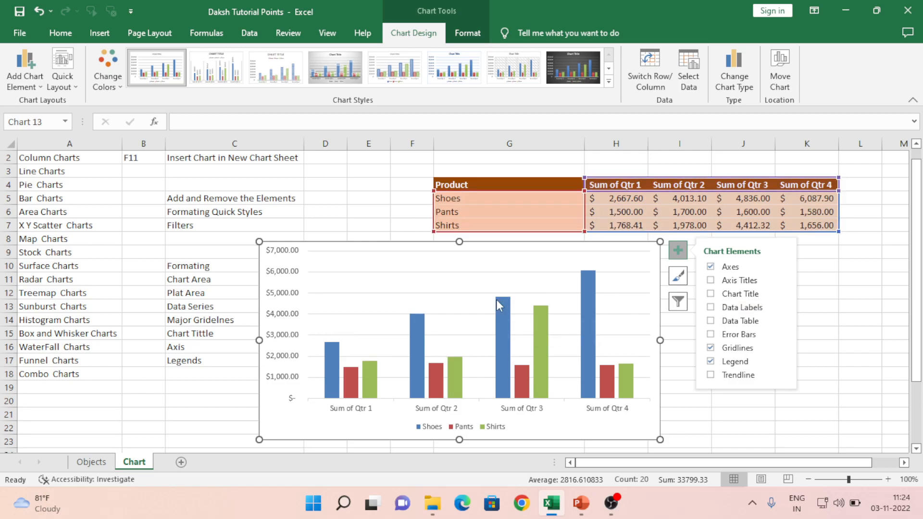
Show data labels on the columns and hide them, and do the same with the chart's data table.
click(713, 308)
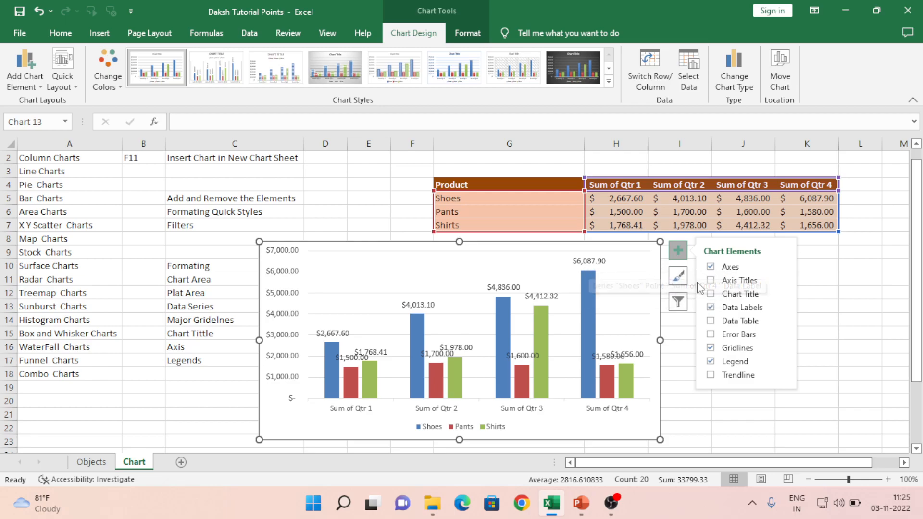
click(713, 310)
click(713, 321)
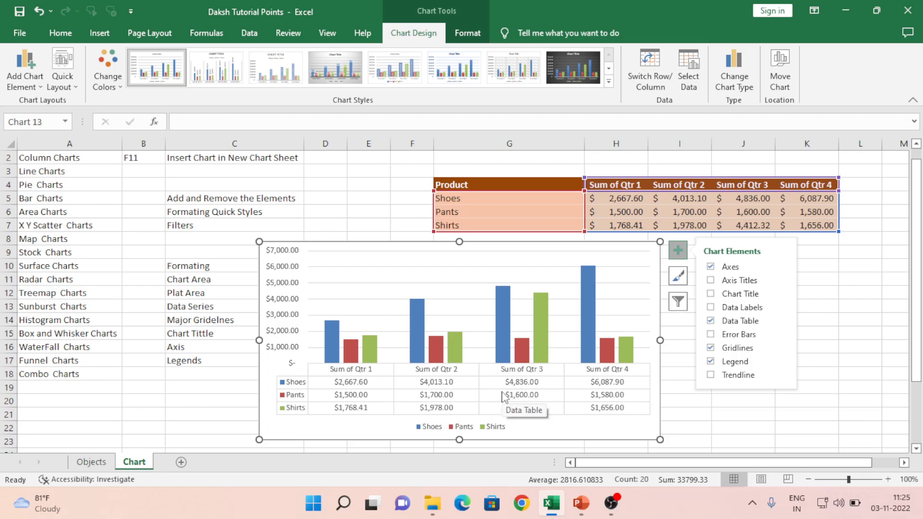
click(713, 323)
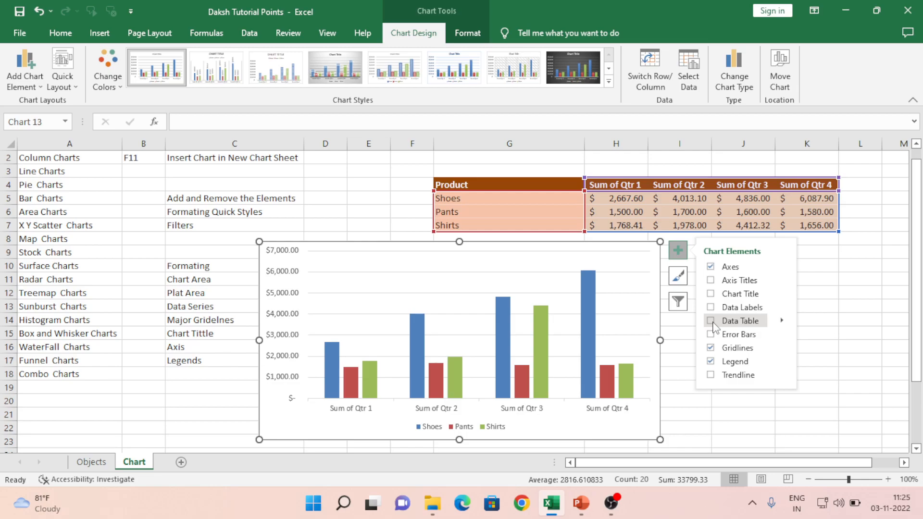
Add error bars to the columns and remove them again.
click(712, 334)
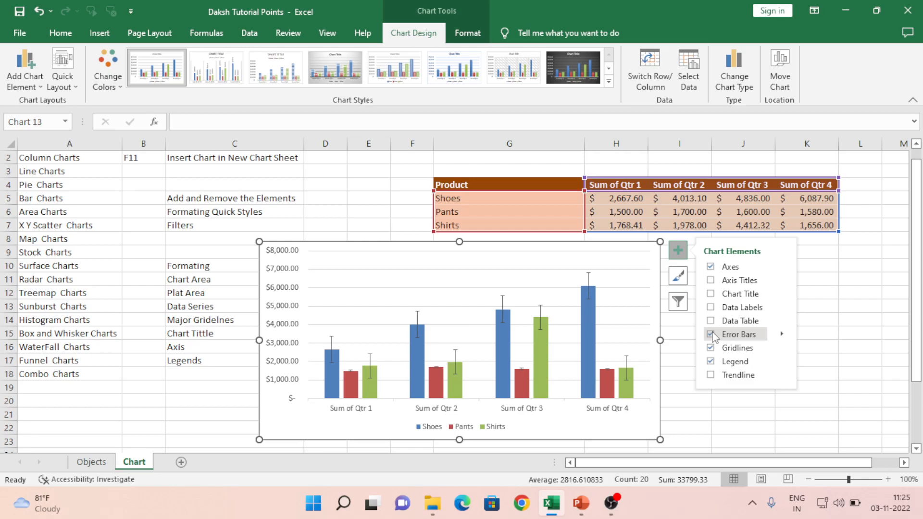
click(711, 334)
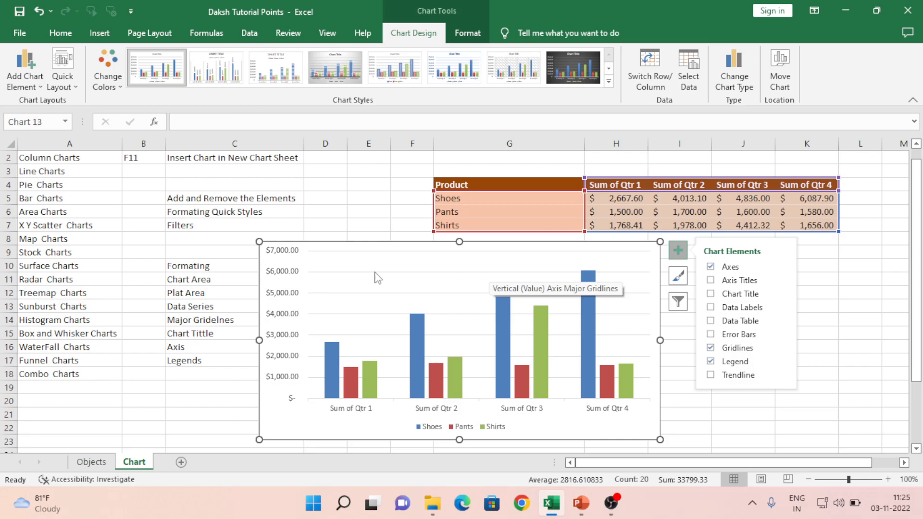
Remove the gridlines and the legend from the column chart.
click(710, 348)
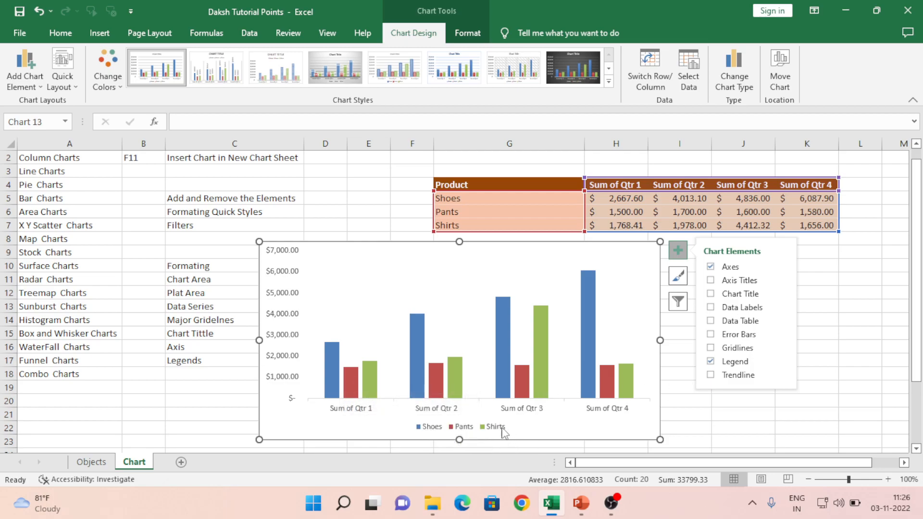
click(710, 363)
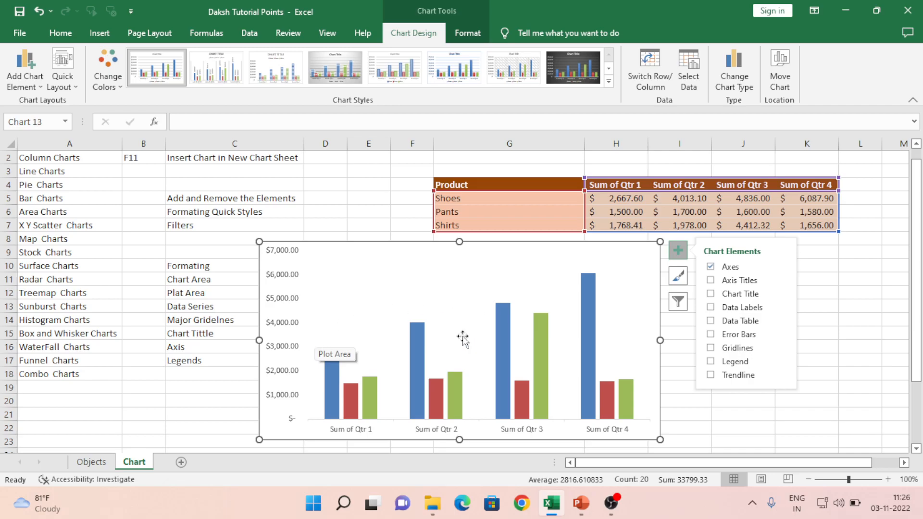
Try the second chart style with vertical data labels, and settle on the fourth style with the grey gradient background.
click(679, 281)
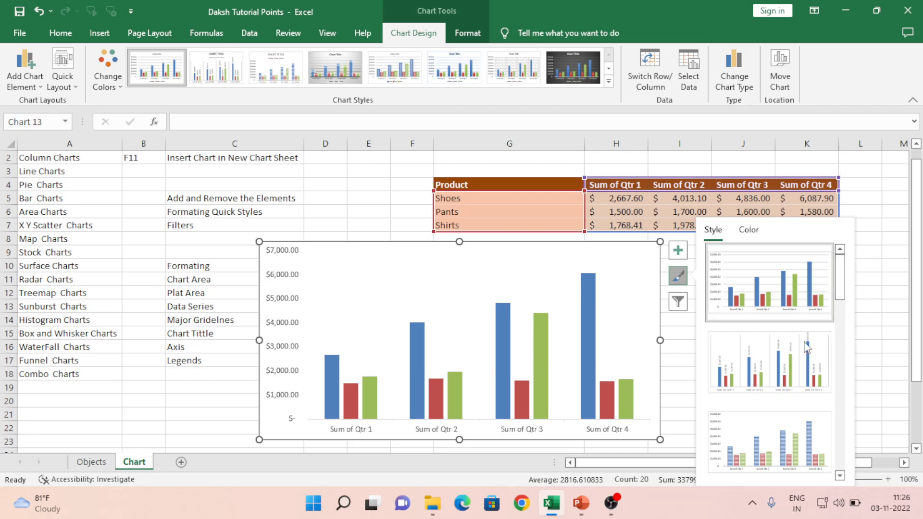
click(772, 363)
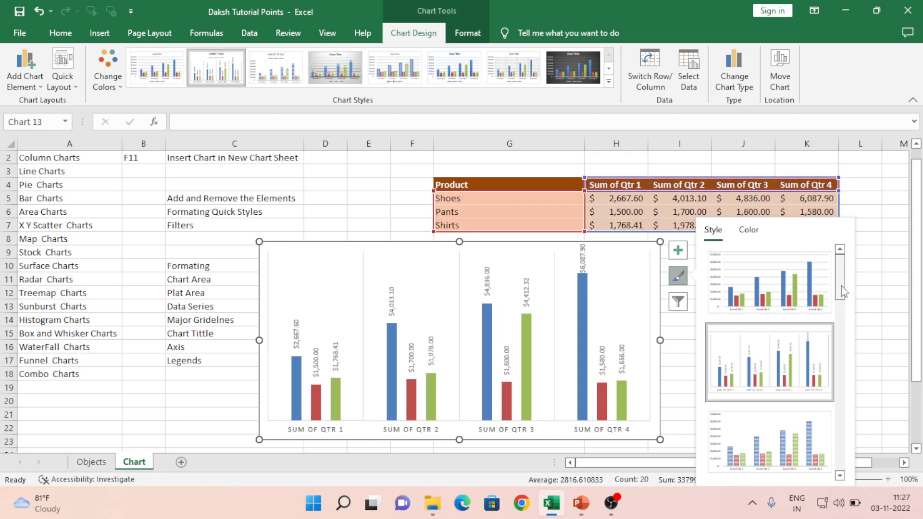
drag(841, 284, 841, 328)
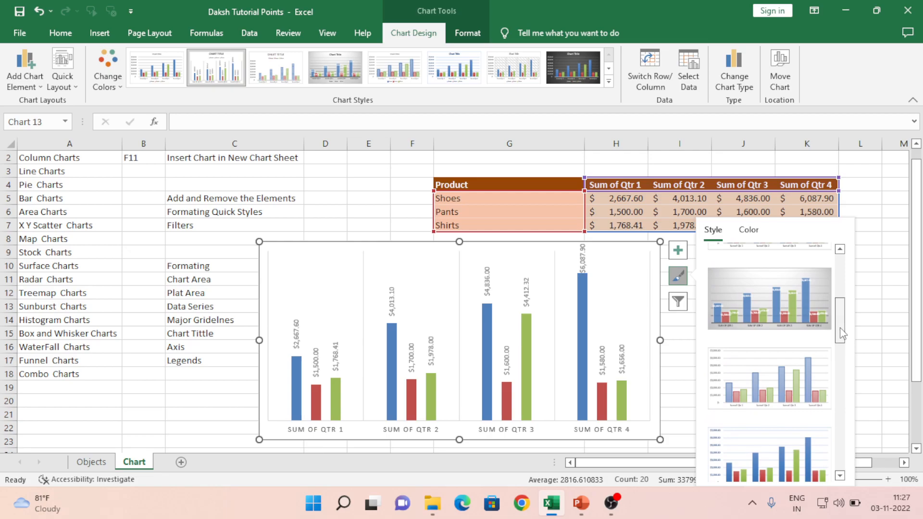
click(774, 290)
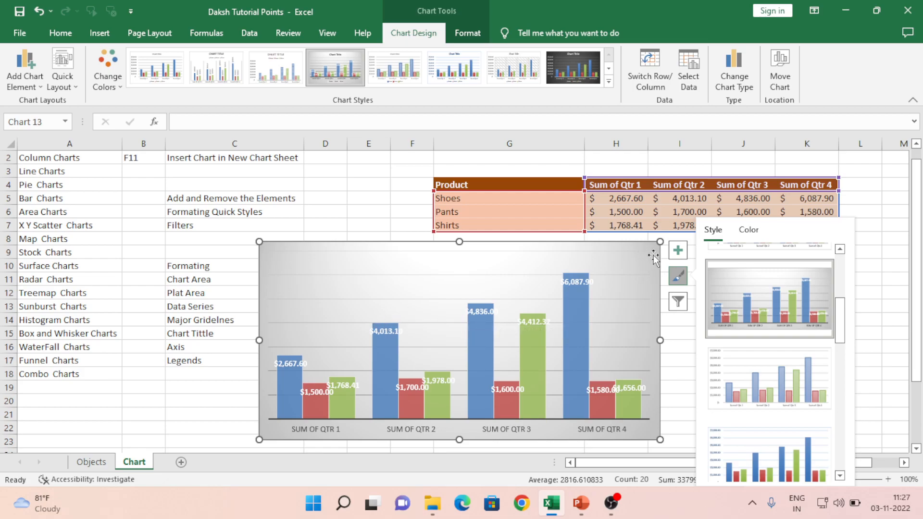
Try a chart title and axis titles on the restyled chart, removing both, and display the vertical axis.
click(678, 250)
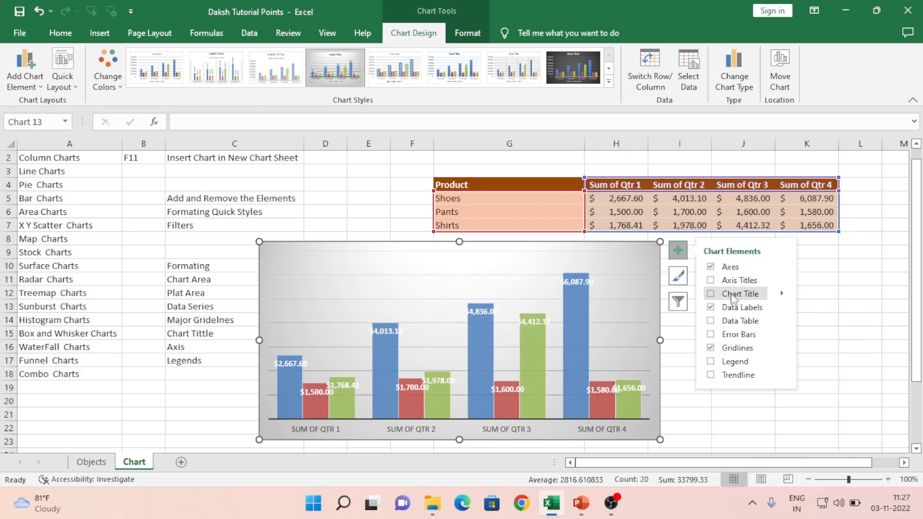
click(715, 294)
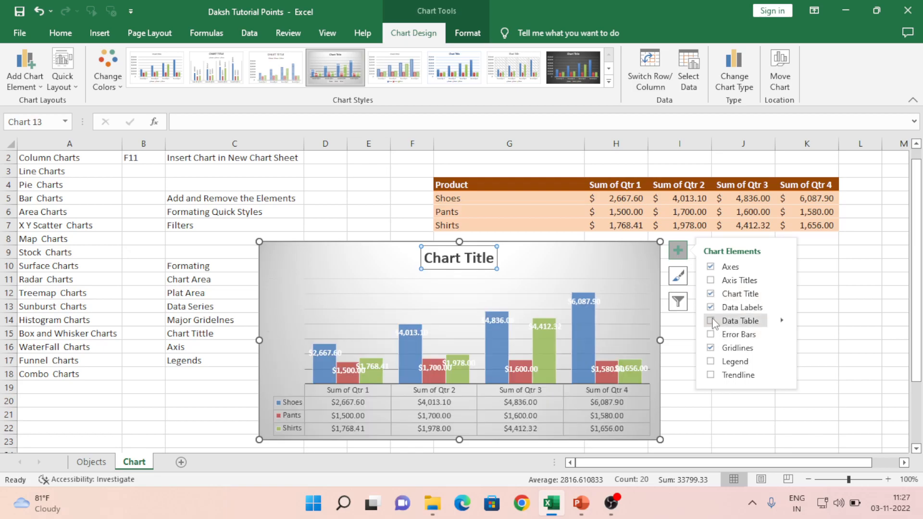
click(712, 281)
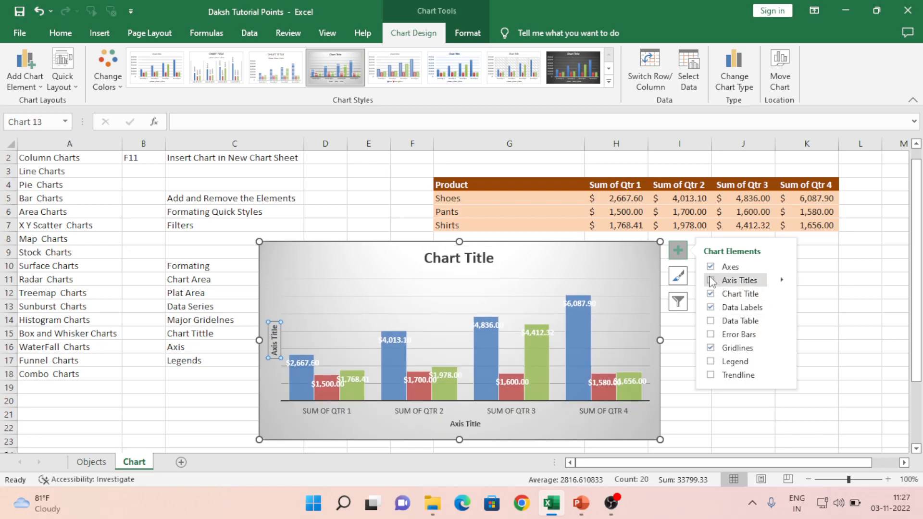
click(711, 280)
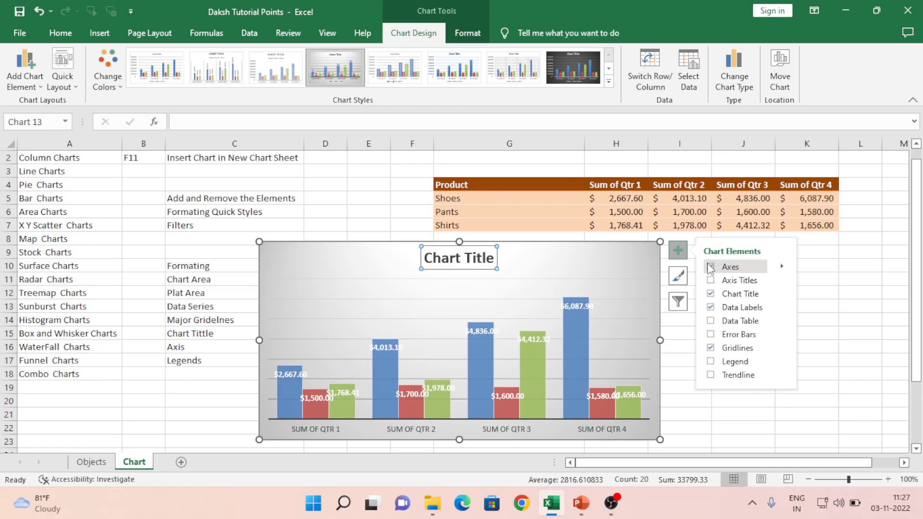
click(711, 268)
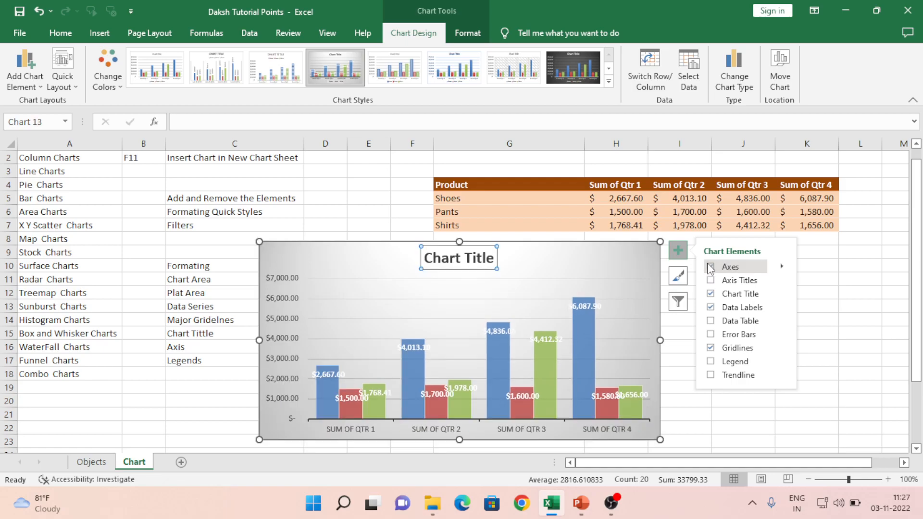
click(711, 294)
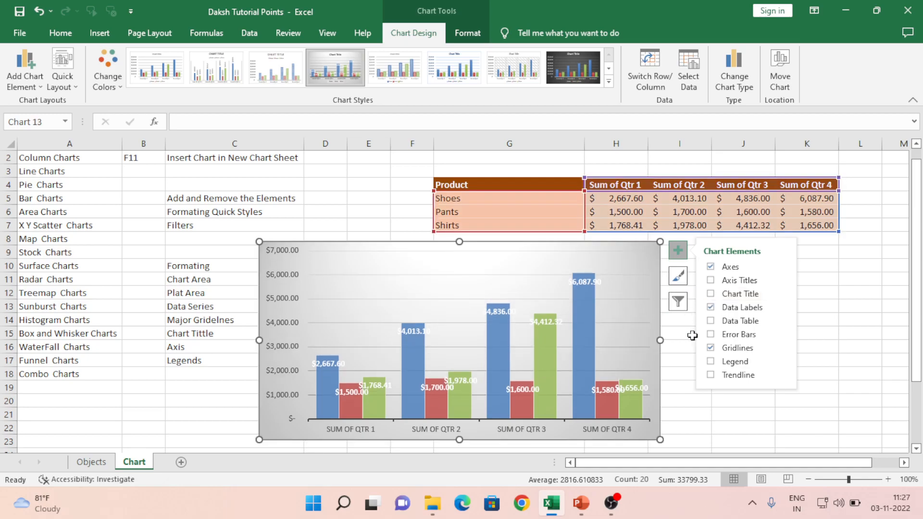
Add a trendline based on the Shoes series and remove it again.
click(710, 376)
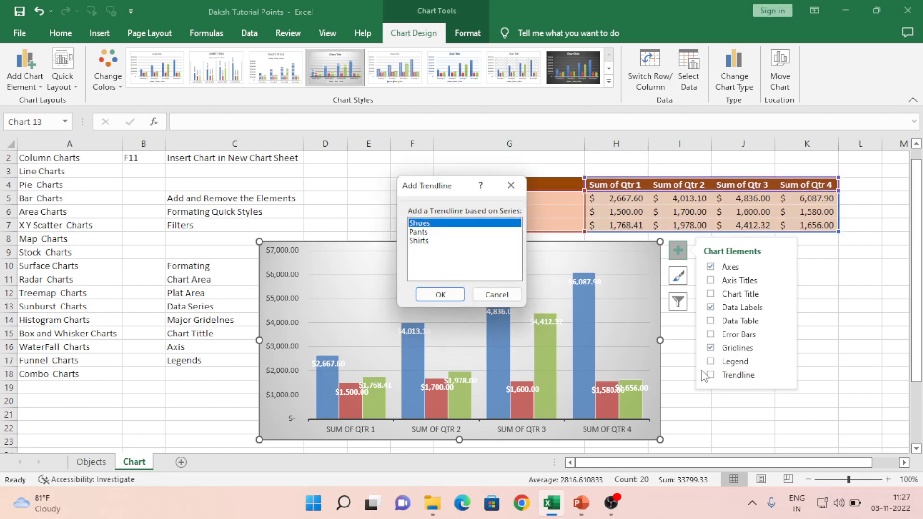
drag(452, 191, 579, 218)
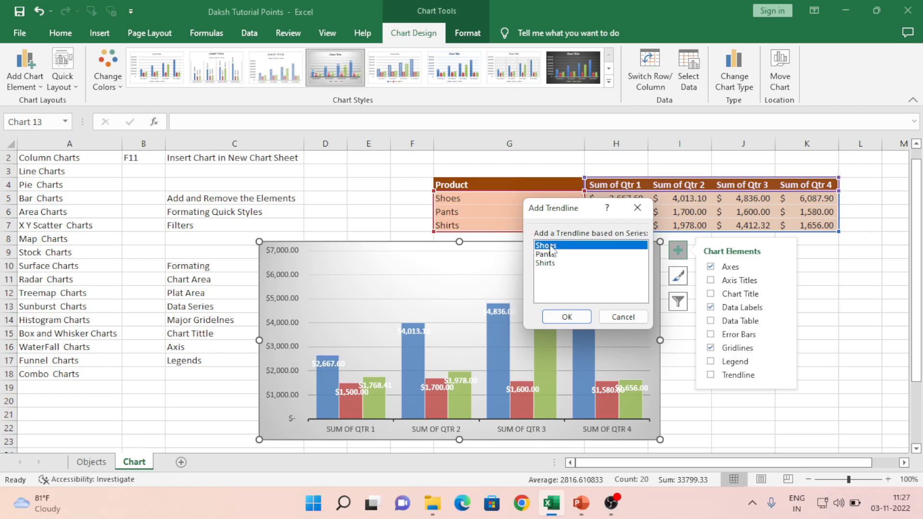
click(573, 315)
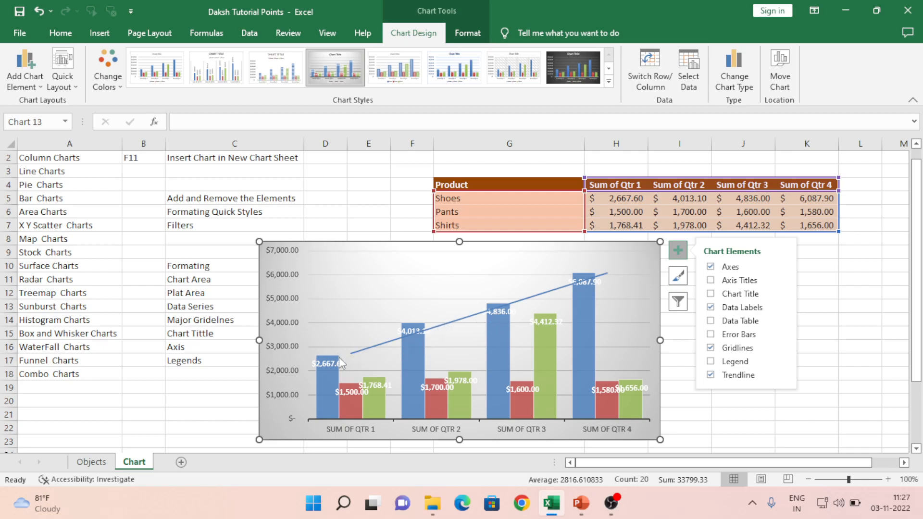
click(754, 379)
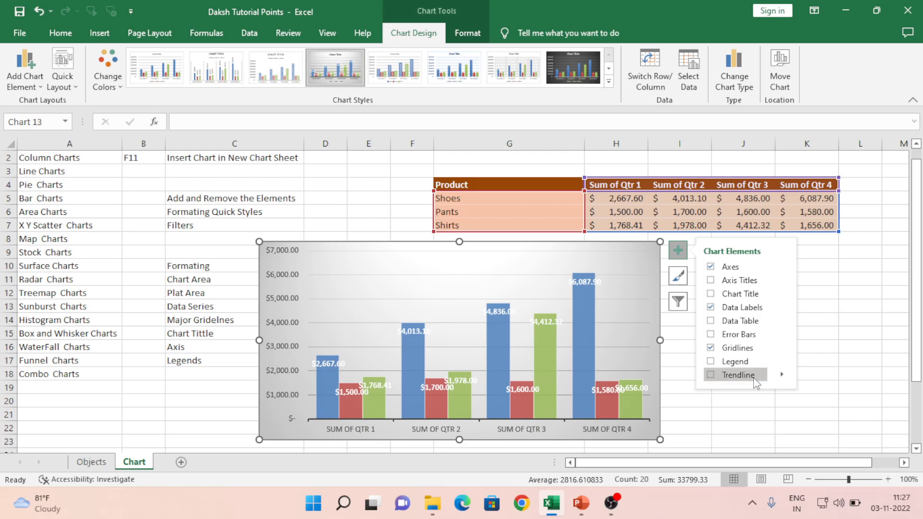
Add a trendline based on the Shoes series and an exponential trendline based on the Pants series.
click(441, 294)
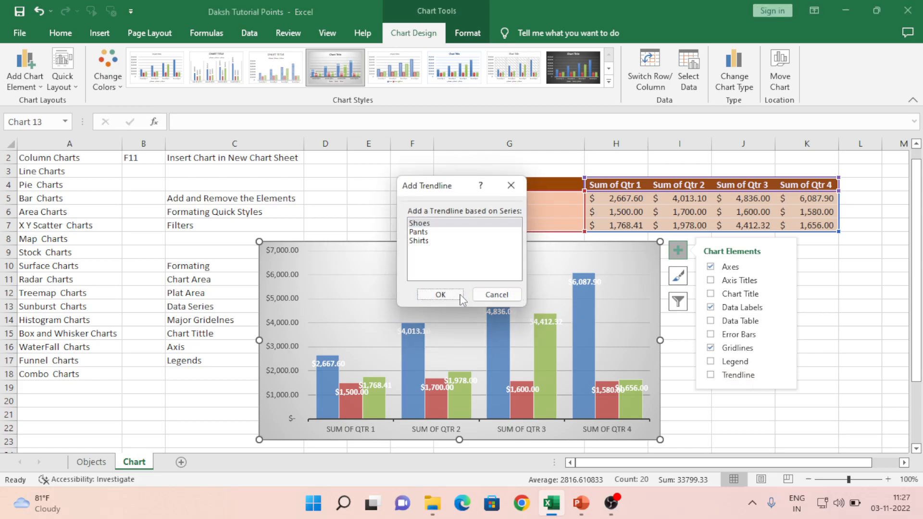
click(783, 375)
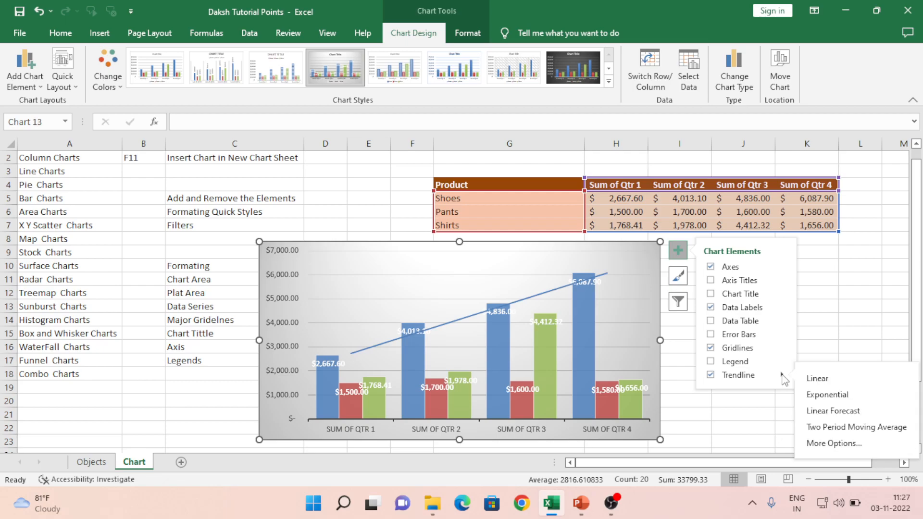
click(834, 397)
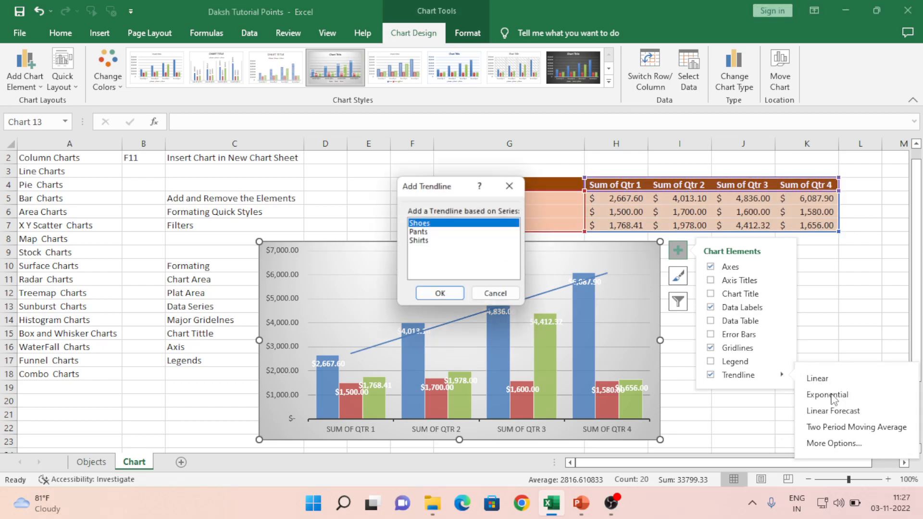
click(420, 233)
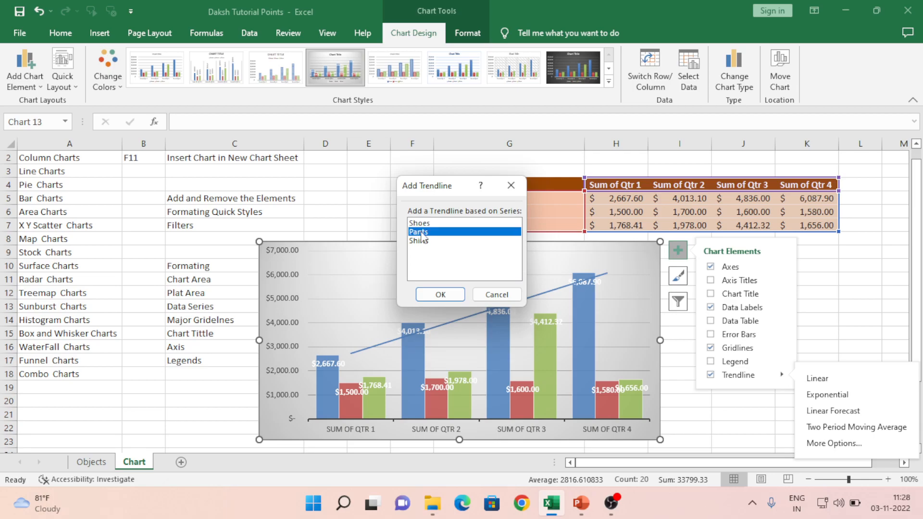
click(452, 297)
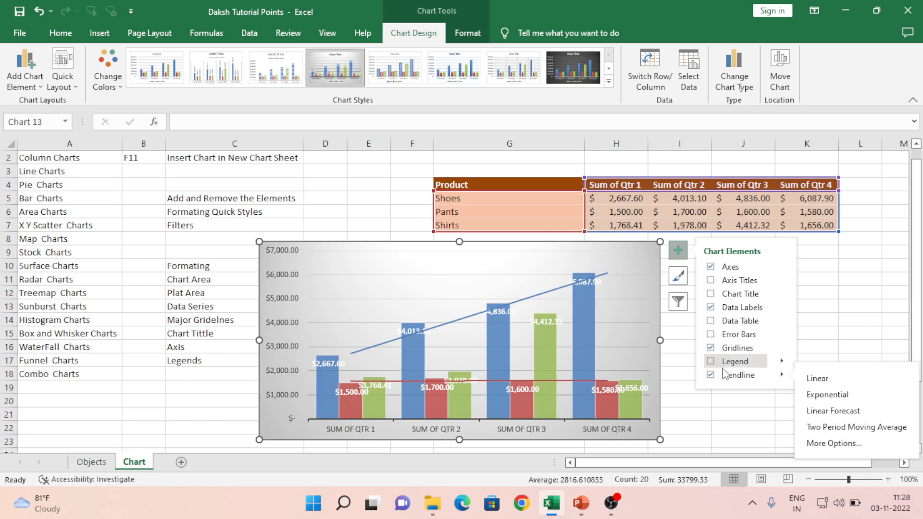
Add a linear forecast trendline for the Shirts series, and remove all trendlines from the chart.
click(845, 411)
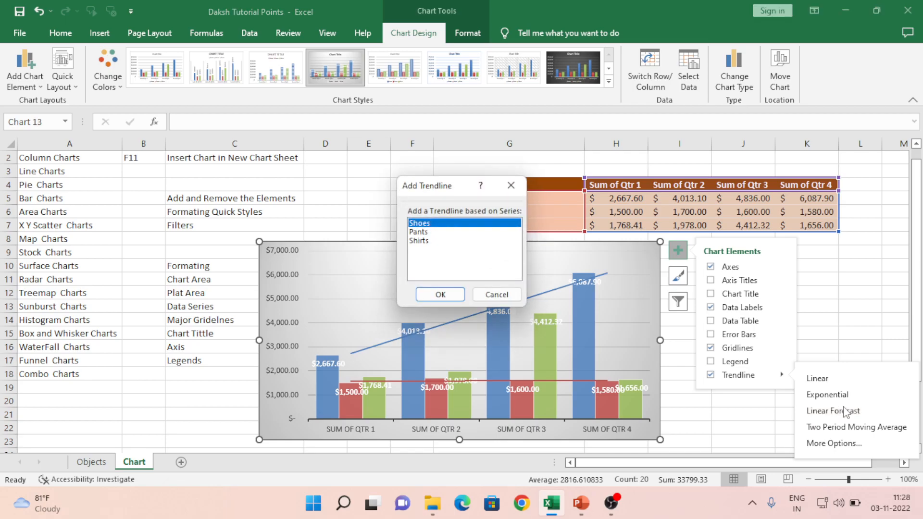
double_click(419, 241)
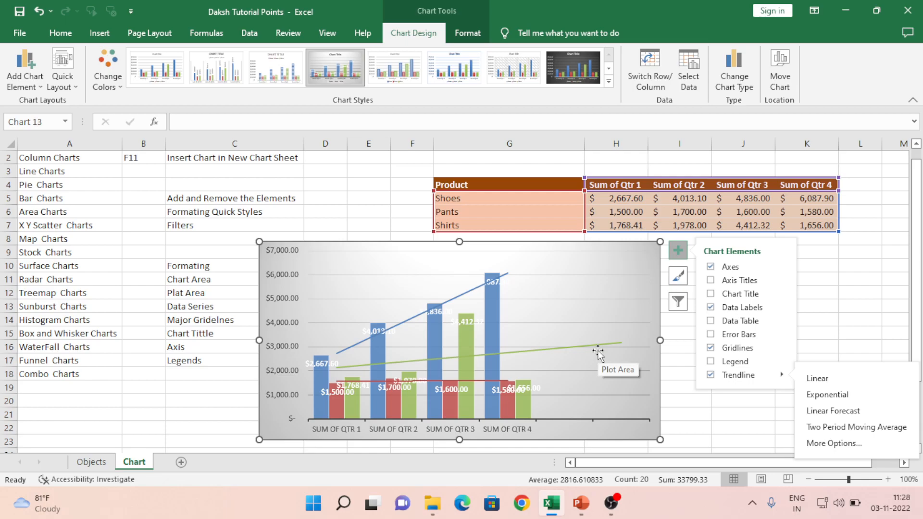
click(711, 376)
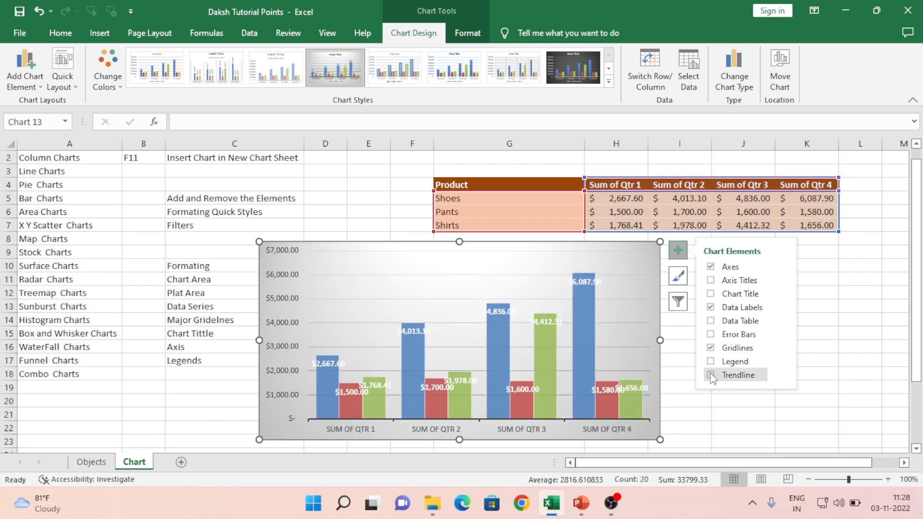
Try a trendline based on the Shirts series and remove it.
click(711, 375)
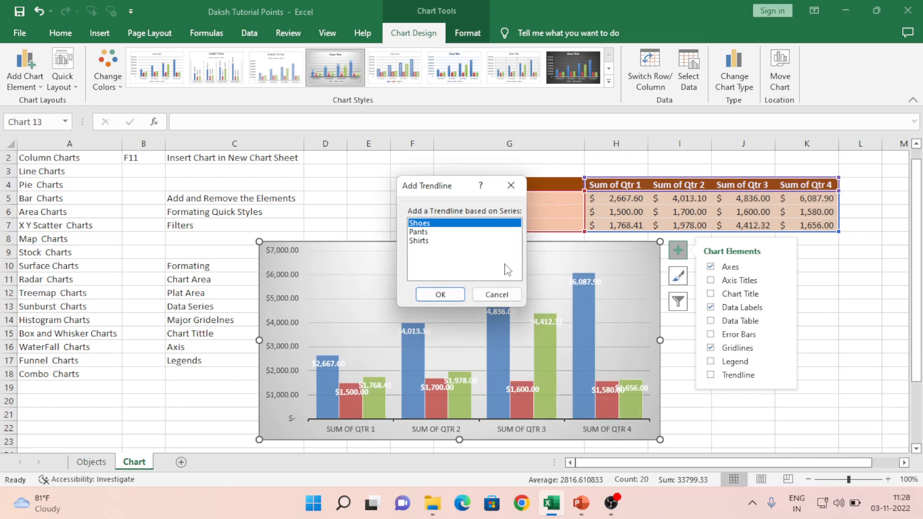
double_click(422, 241)
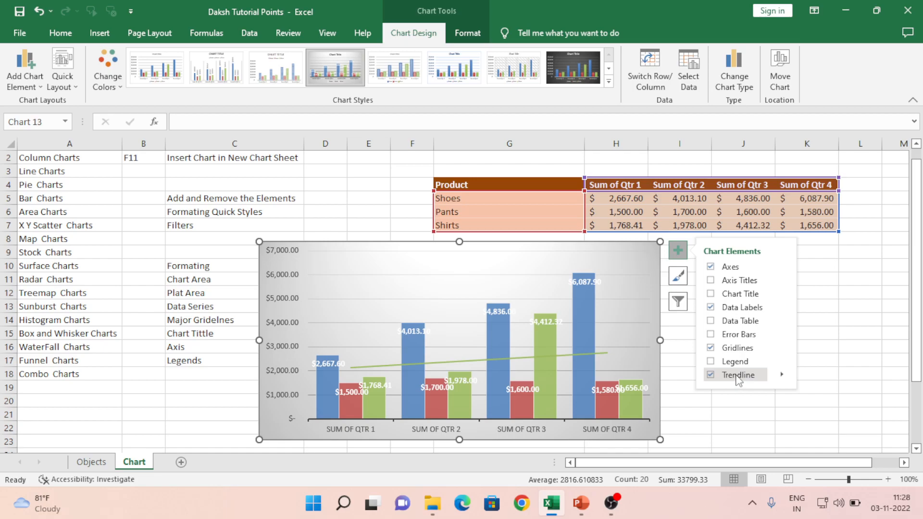
click(711, 375)
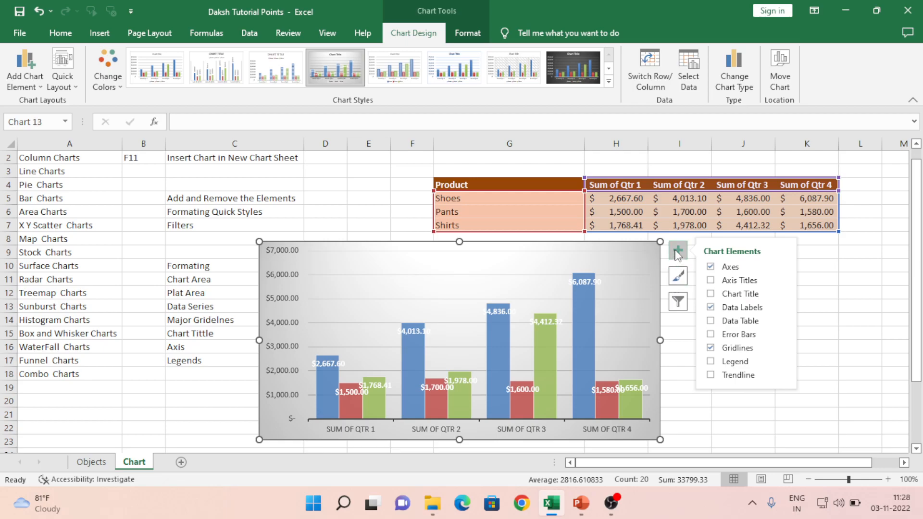
Apply the dark chart style with outlined, glowing columns to the column chart.
click(677, 278)
click(841, 394)
click(844, 444)
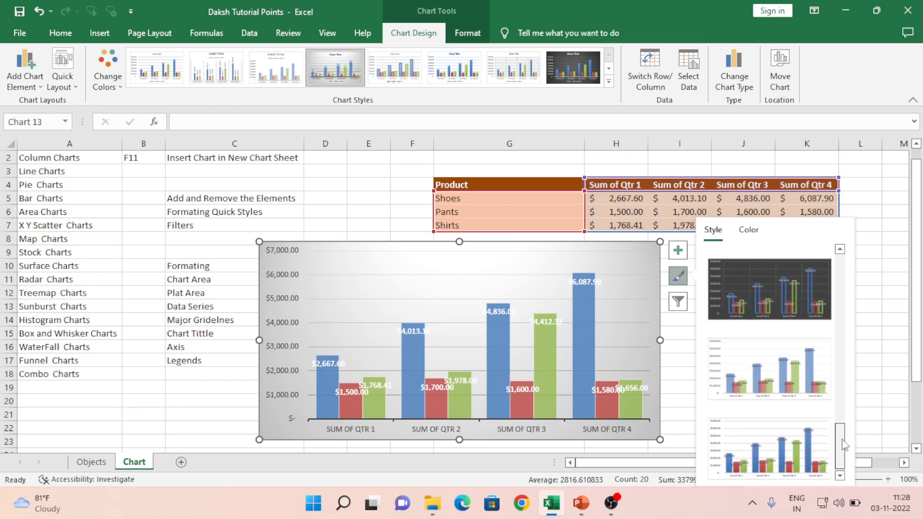
click(783, 276)
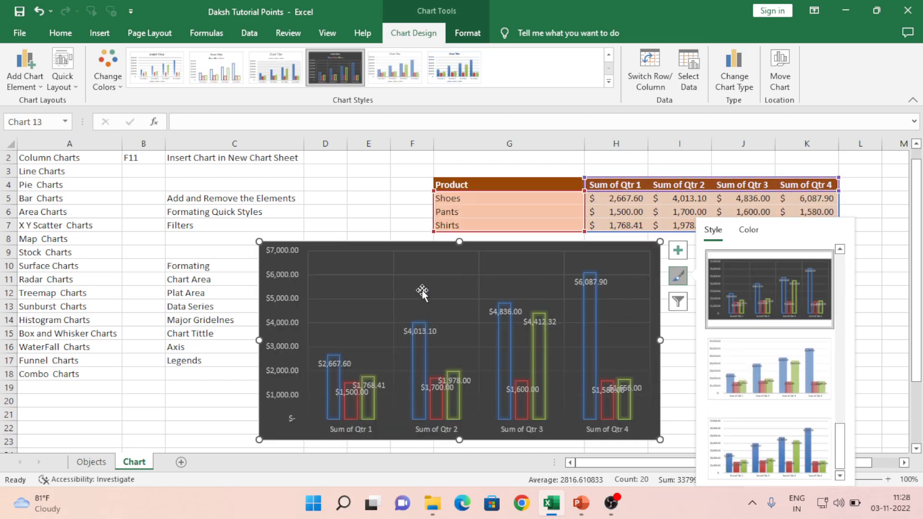
click(367, 203)
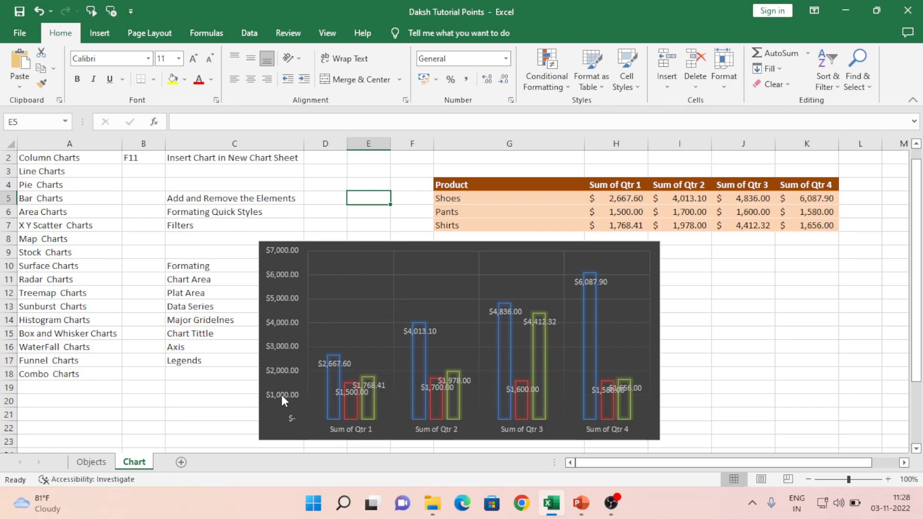
click(280, 412)
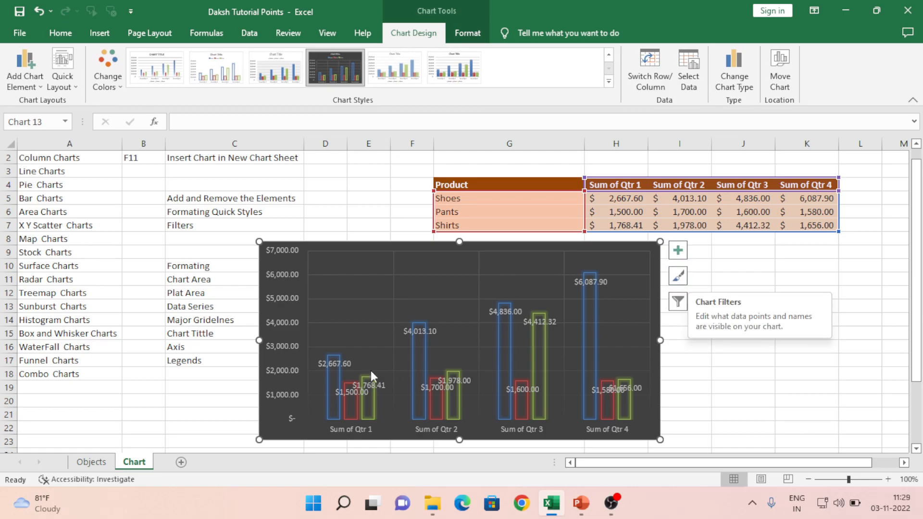
mouse_move(331, 401)
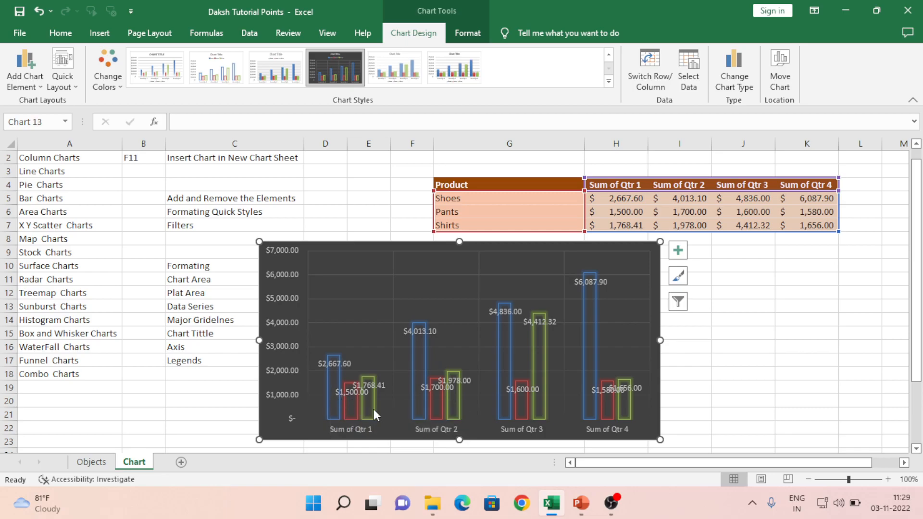
mouse_move(368, 408)
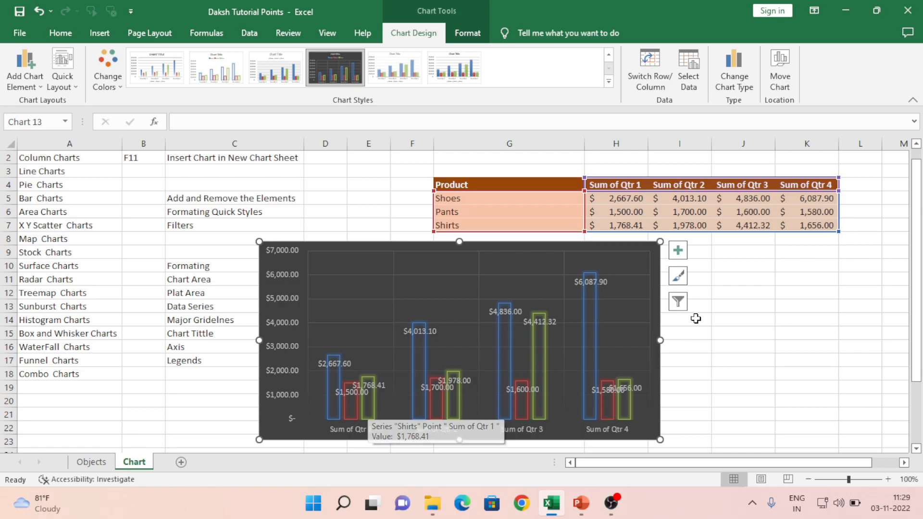
click(679, 303)
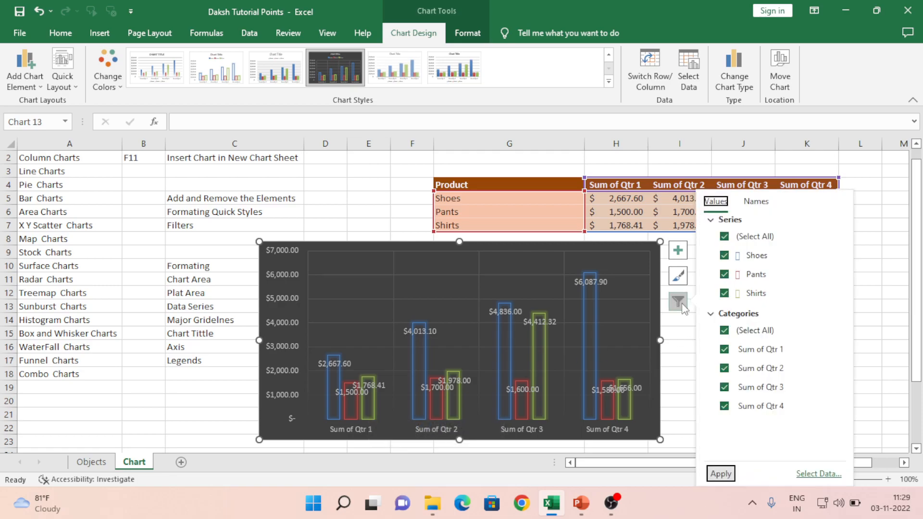
click(724, 255)
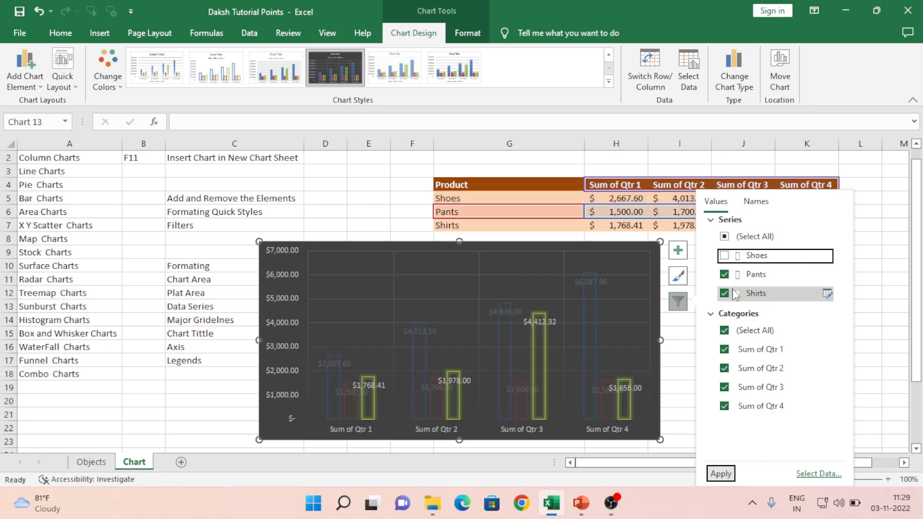
click(657, 363)
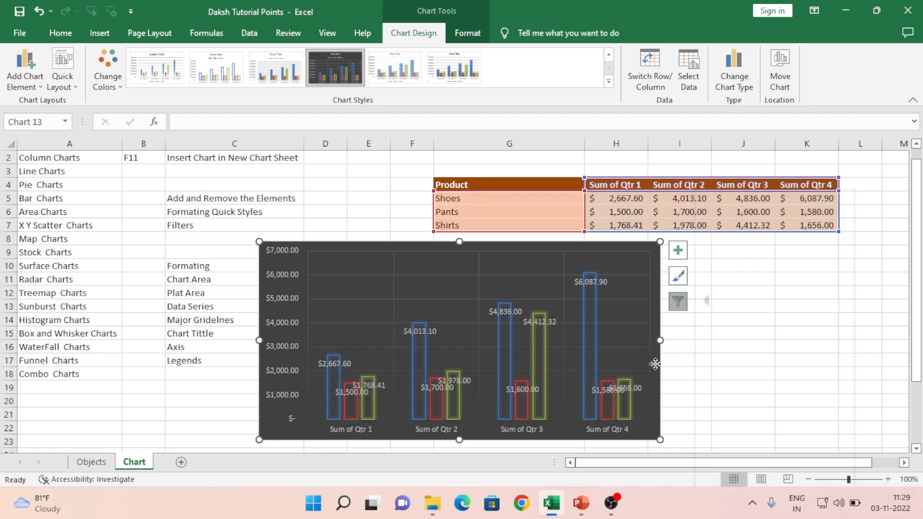
click(603, 347)
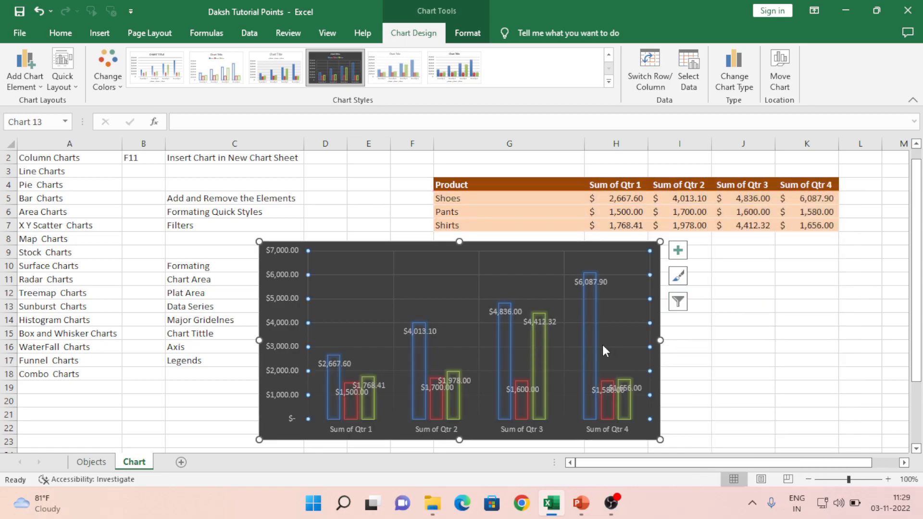
Try filtering the Shoes and Pants series out of the chart, and reselect both series.
click(678, 302)
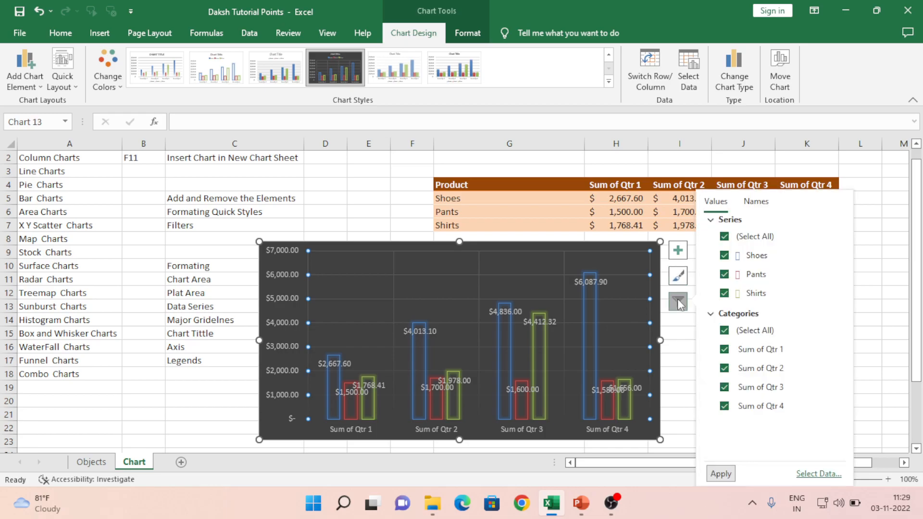
click(725, 256)
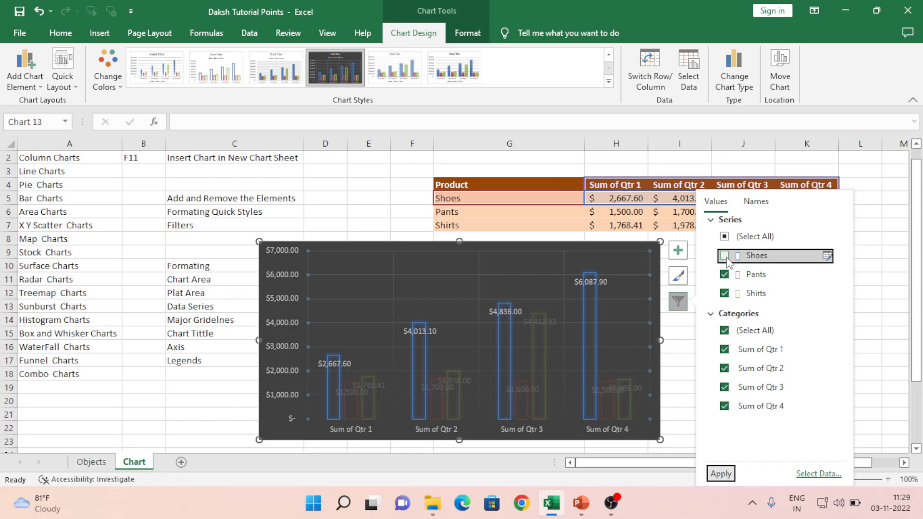
click(719, 474)
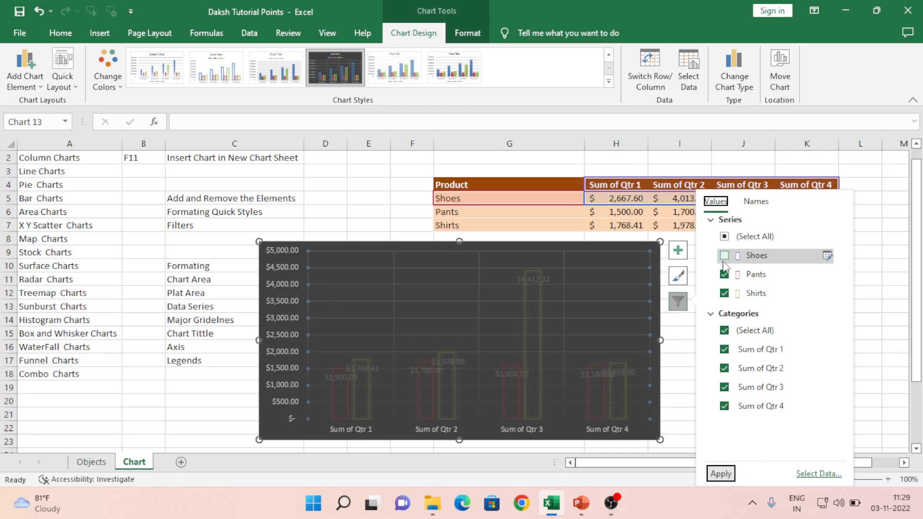
click(727, 474)
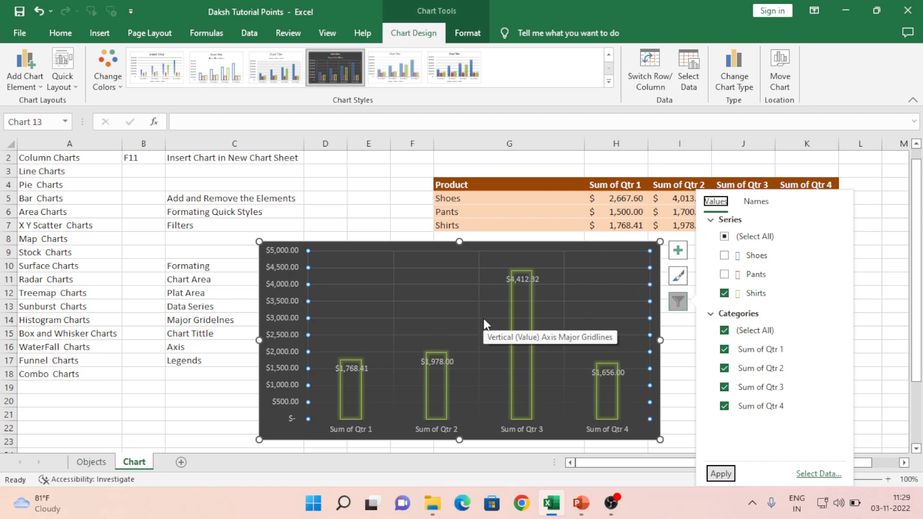
click(724, 256)
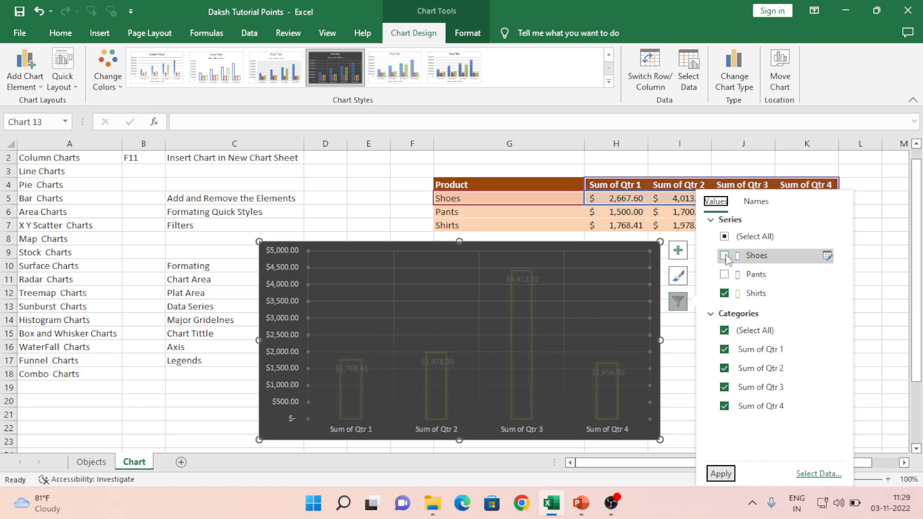
click(725, 275)
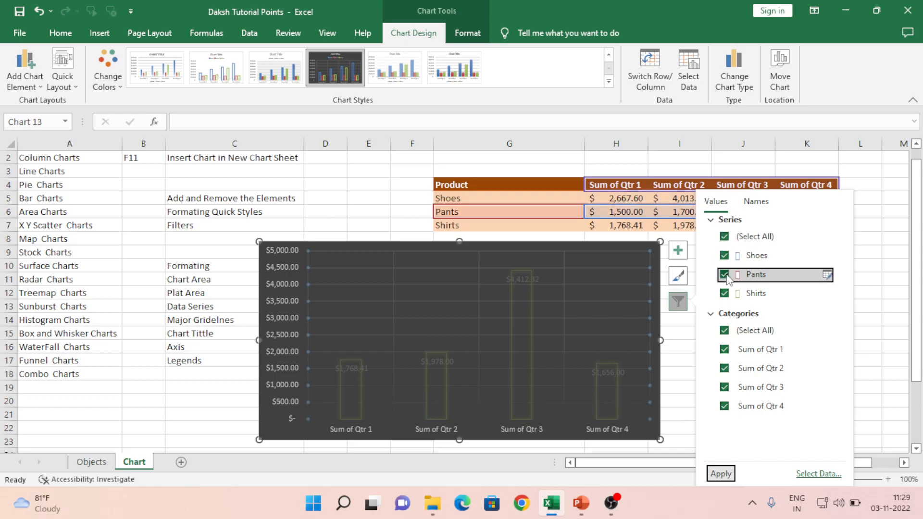
Filter out the Sum of Qtr 1, Sum of Qtr 2 and Sum of Qtr 3 categories and apply the chart filter.
click(725, 350)
click(725, 369)
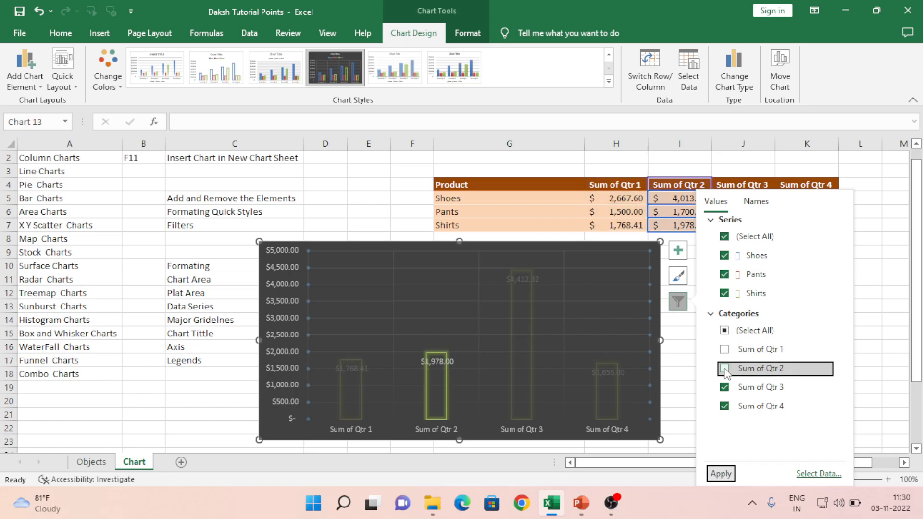
click(725, 387)
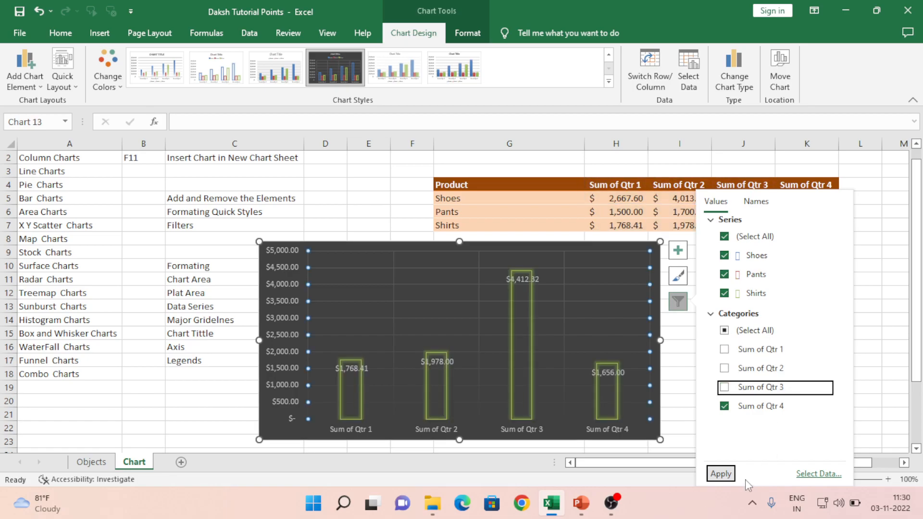
click(721, 474)
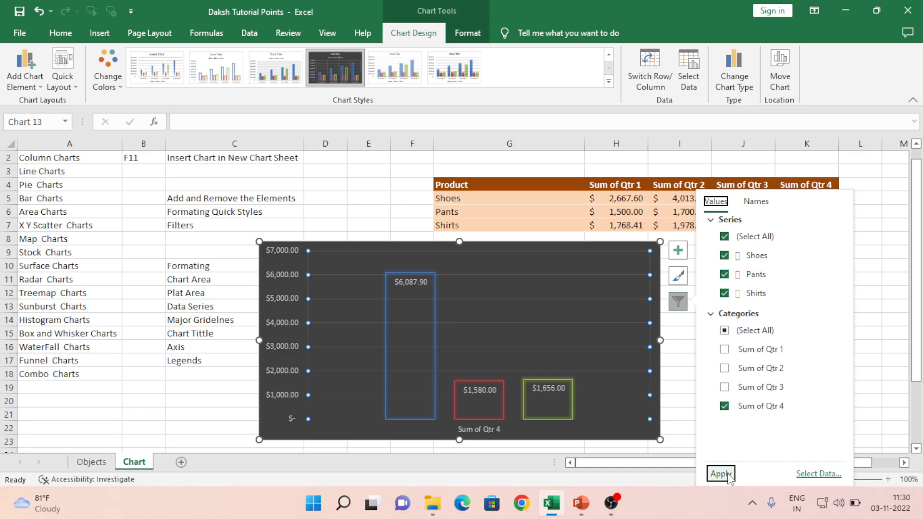
Bring the Sum of Qtr 1 category back into the filtered chart alongside Sum of Qtr 4.
click(726, 352)
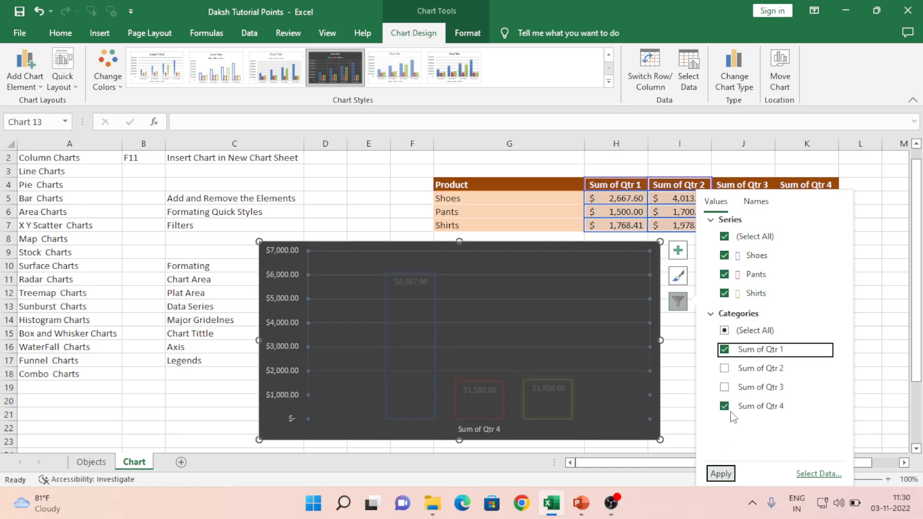
click(722, 474)
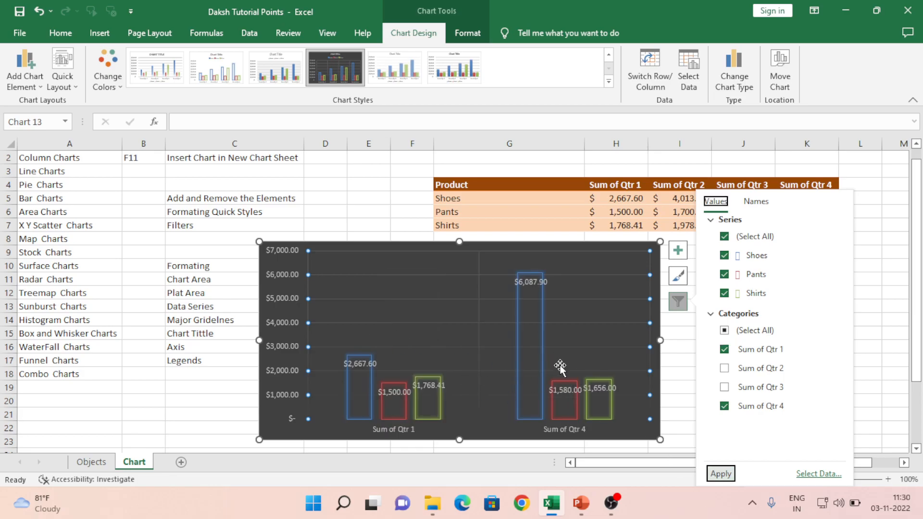
click(453, 338)
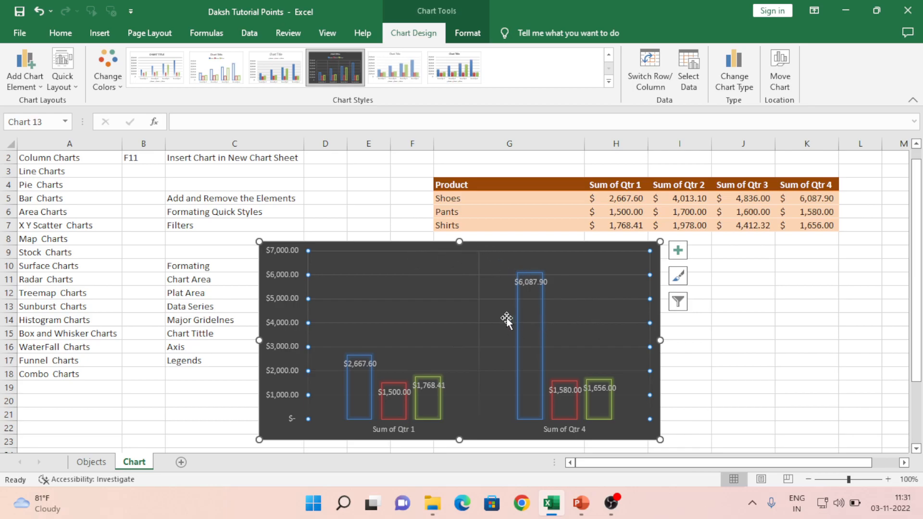
Browse the available chart styles for the filtered dark column chart.
click(683, 277)
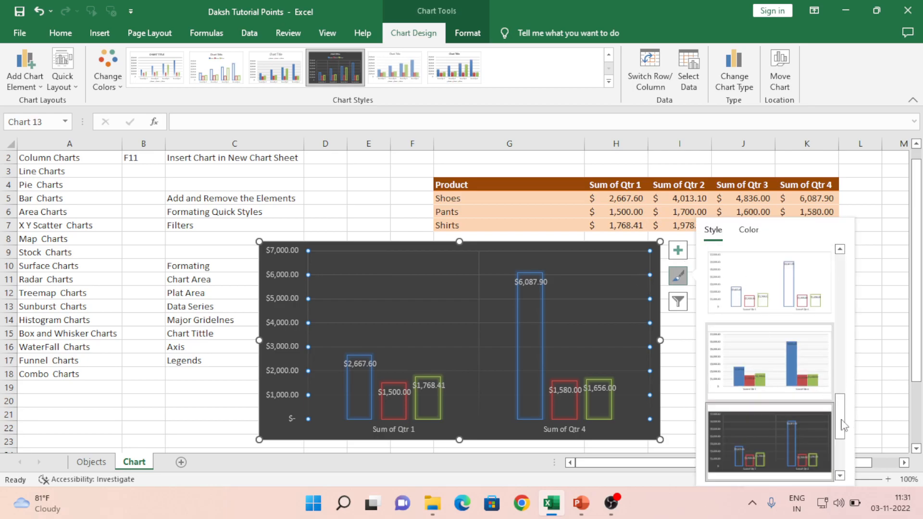
click(840, 476)
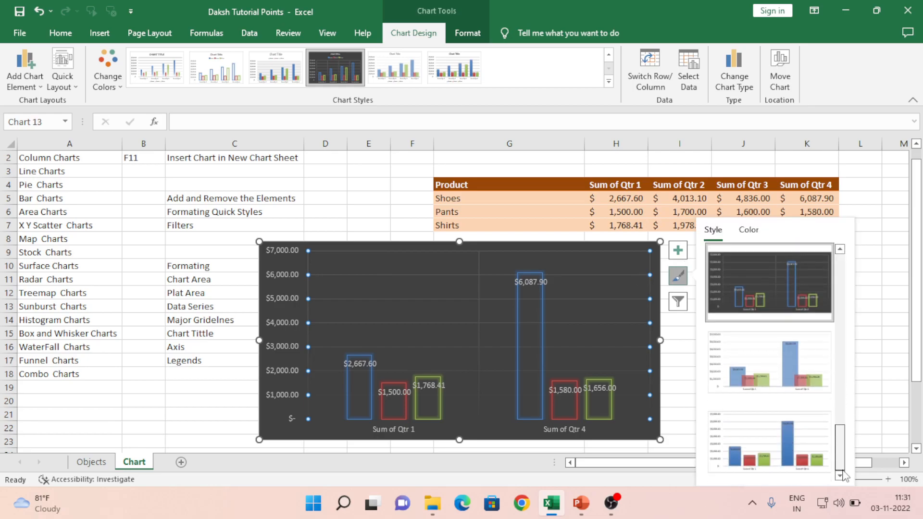
drag(840, 452, 842, 270)
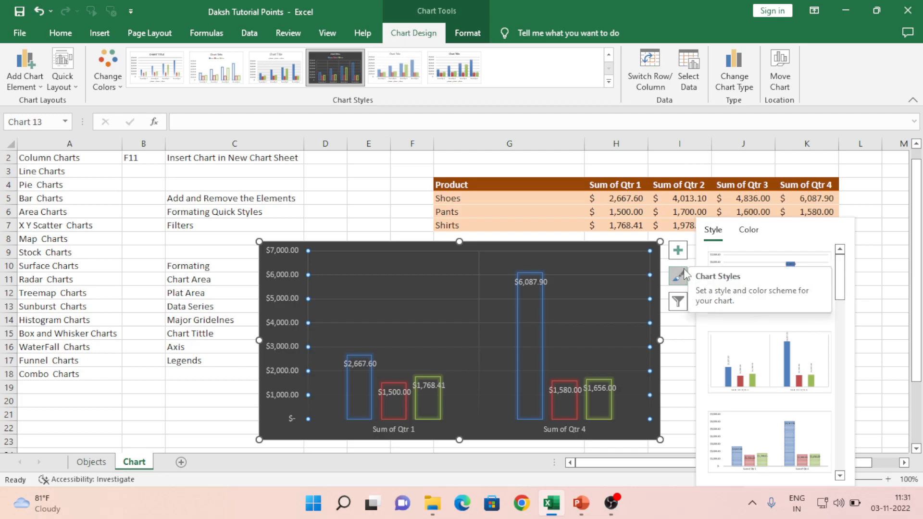
Delete the filtered dark column chart from the Chart sheet.
click(273, 274)
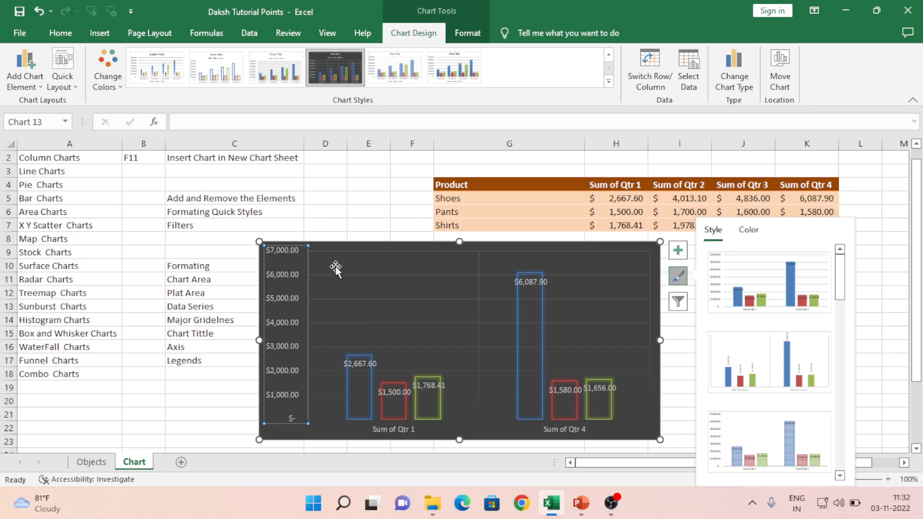
click(354, 244)
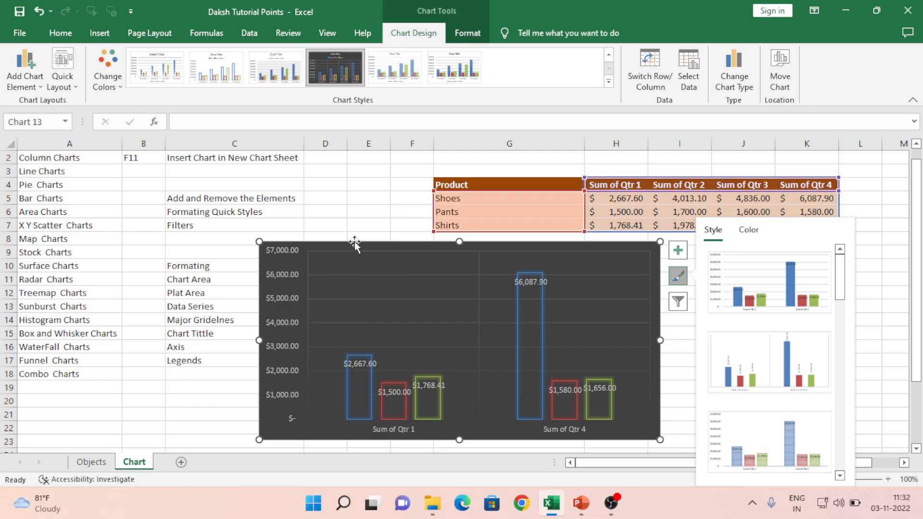
key(Delete)
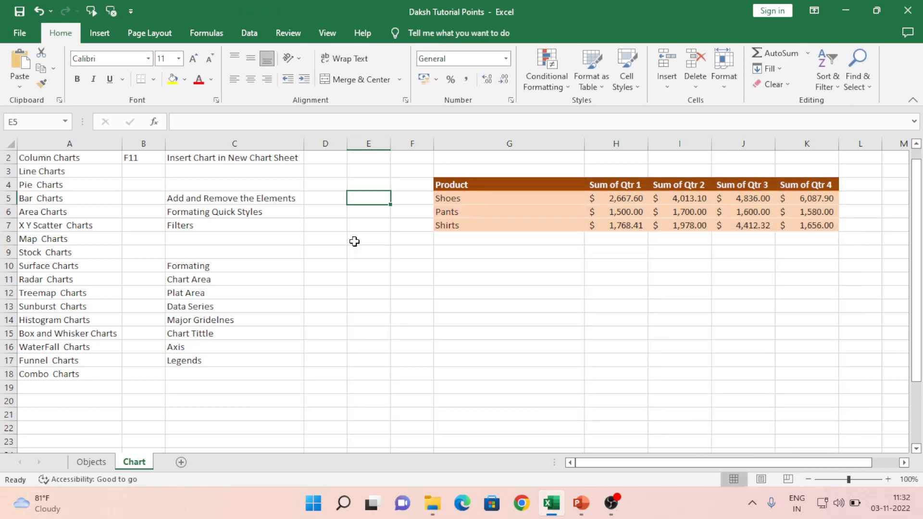
Insert a default clustered column chart from the product quarterly sales table in G4:K7.
click(467, 182)
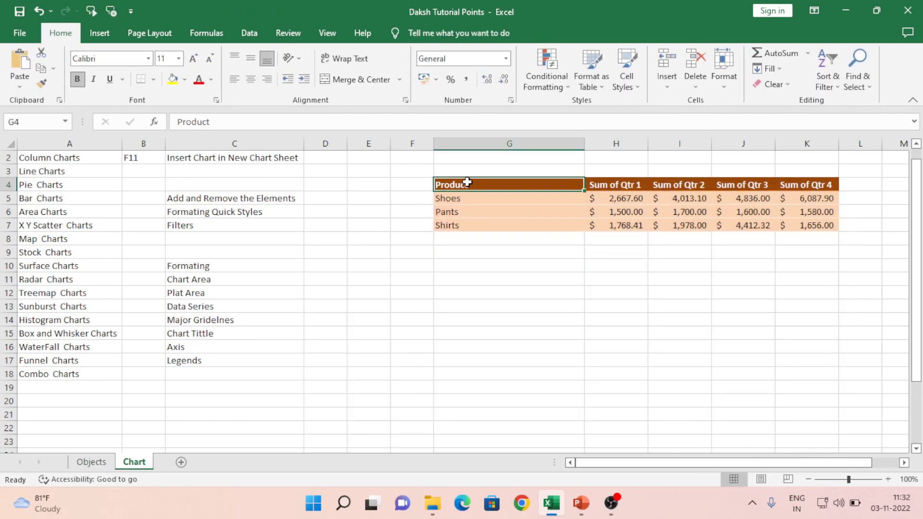
key(ctrl+shift+Right)
key(ctrl+shift+Down)
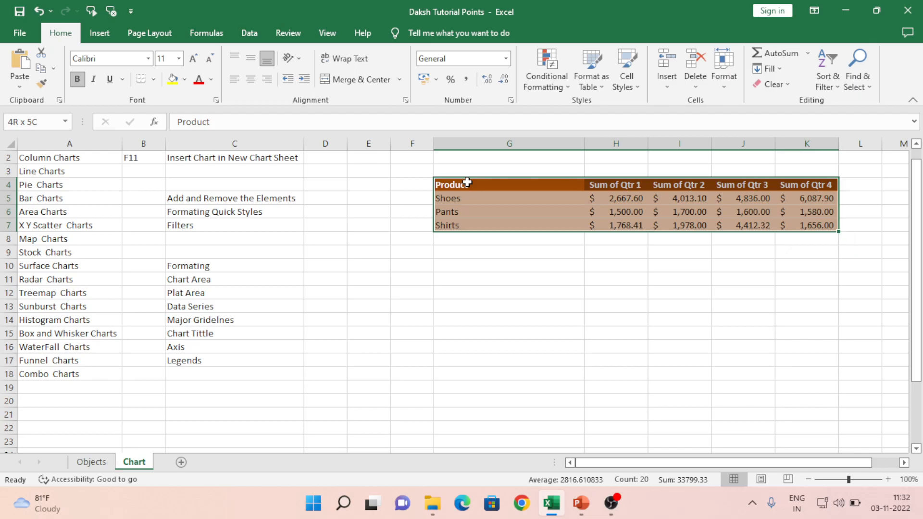
key(alt+F1)
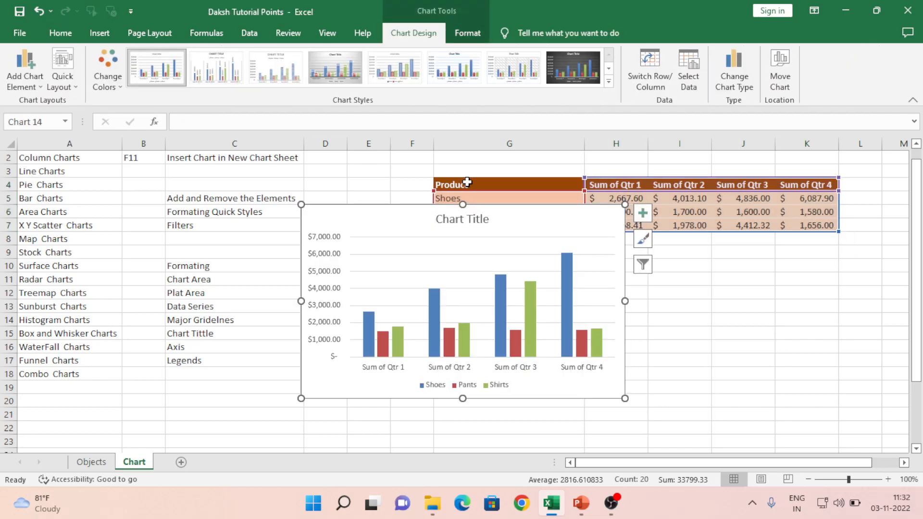
Enlarge the new column chart to span columns D to J and reach down to about row 24.
drag(520, 226, 525, 227)
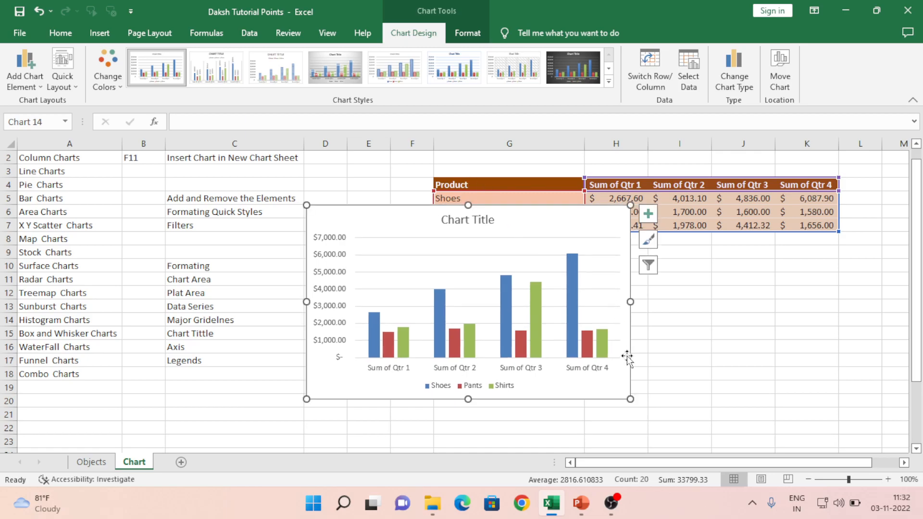
drag(631, 399, 765, 407)
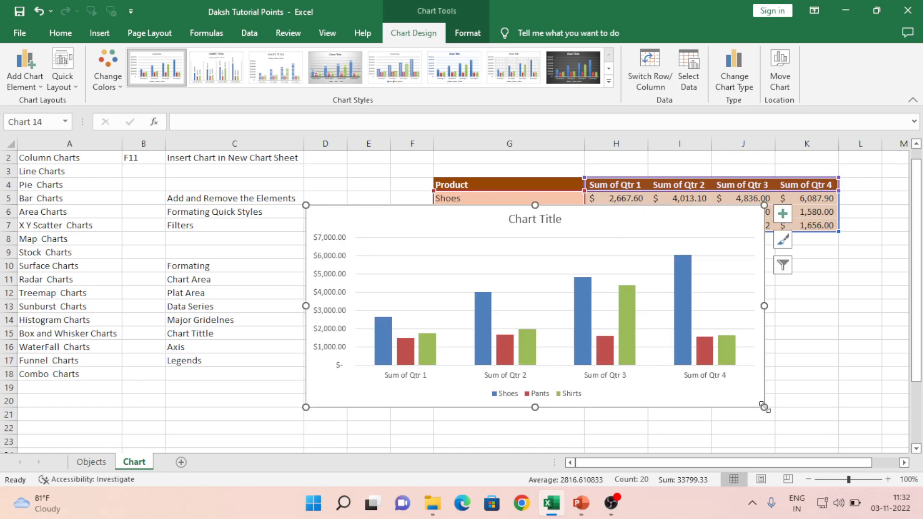
drag(534, 407, 532, 446)
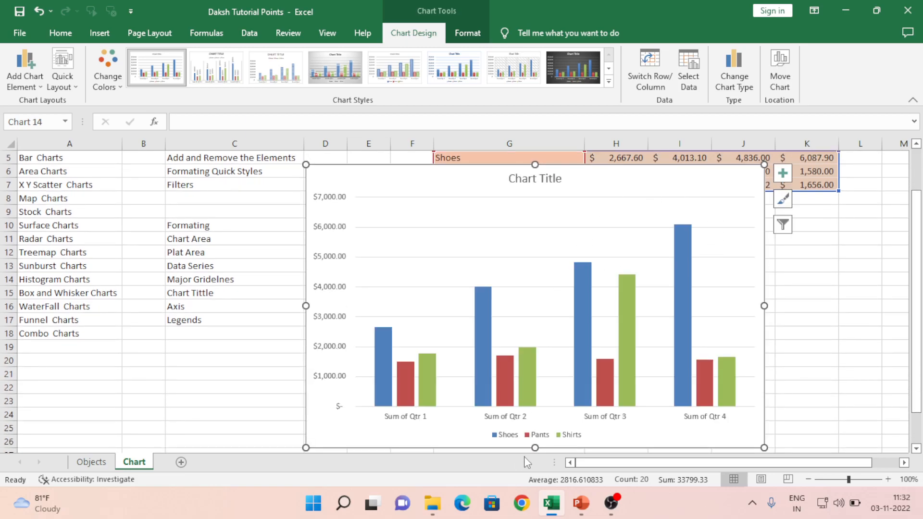
drag(534, 447, 535, 427)
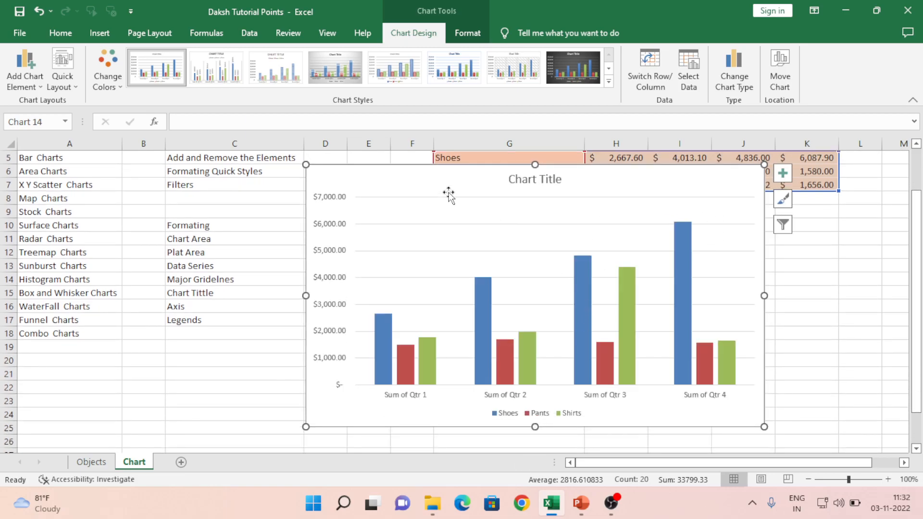
Check which formatting commands are offered for the chart area and the chart title.
right_click(394, 176)
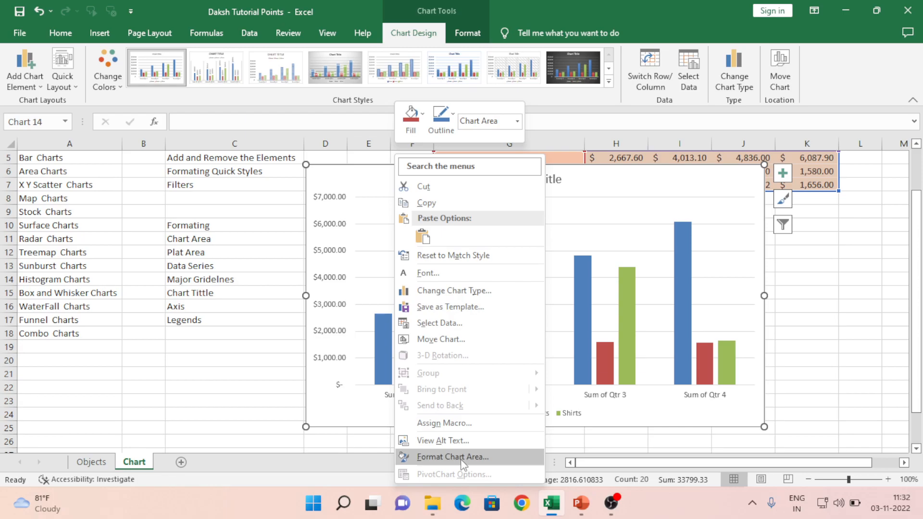
click(648, 174)
click(536, 183)
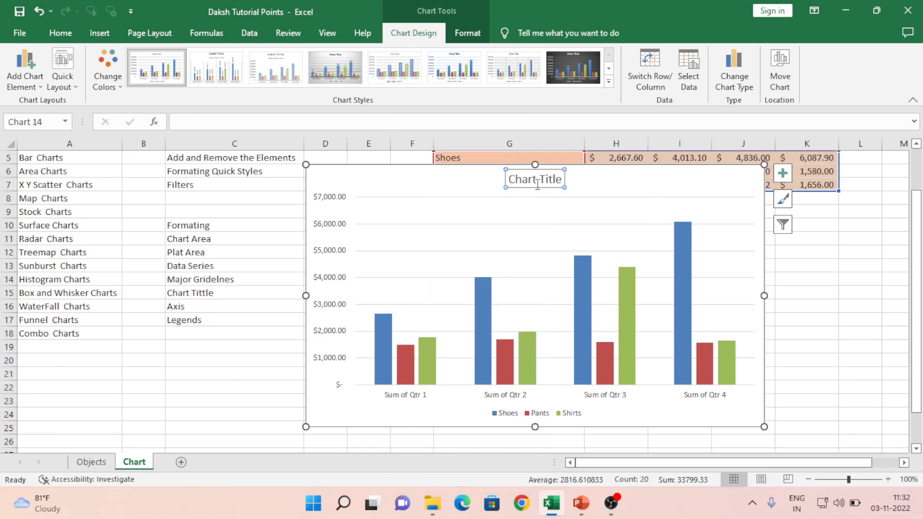
right_click(538, 184)
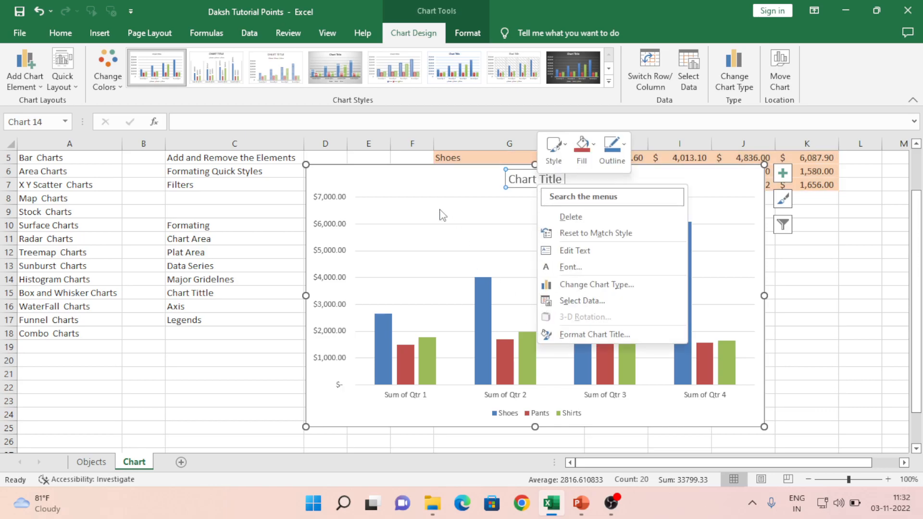
key(Escape)
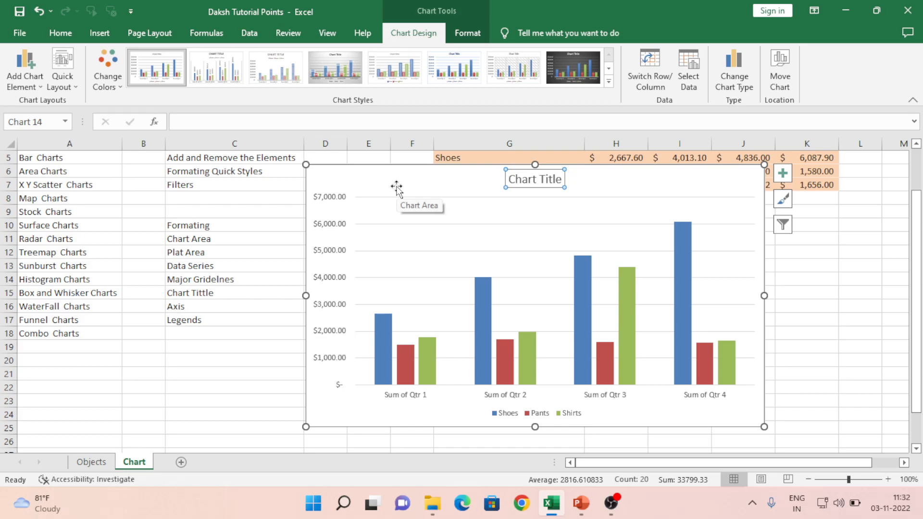
Move the chart over columns A to G, clear of the sales figures, and open its chart area formatting options.
click(424, 188)
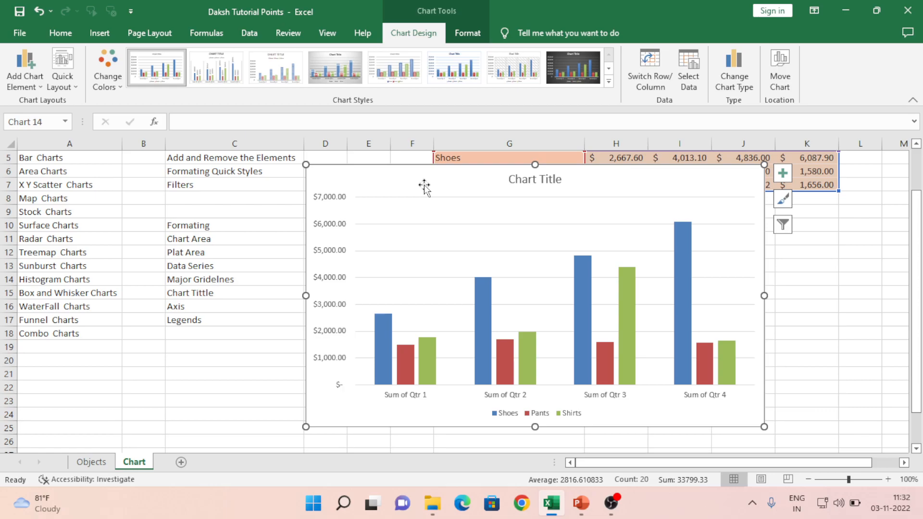
drag(424, 188, 216, 172)
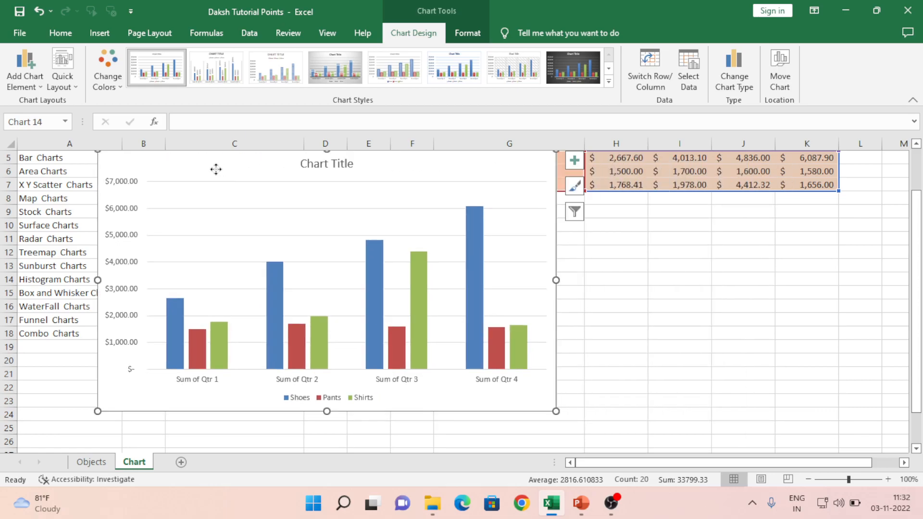
double_click(216, 169)
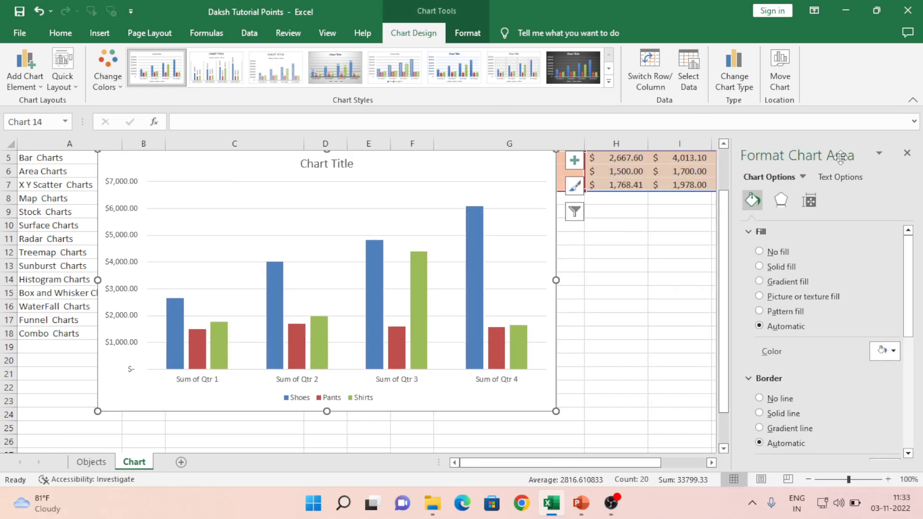
Examine the formatting options of the chart title, Shoes series, vertical axis, legend, plot area and major gridlines, and close the formatting pane.
click(339, 166)
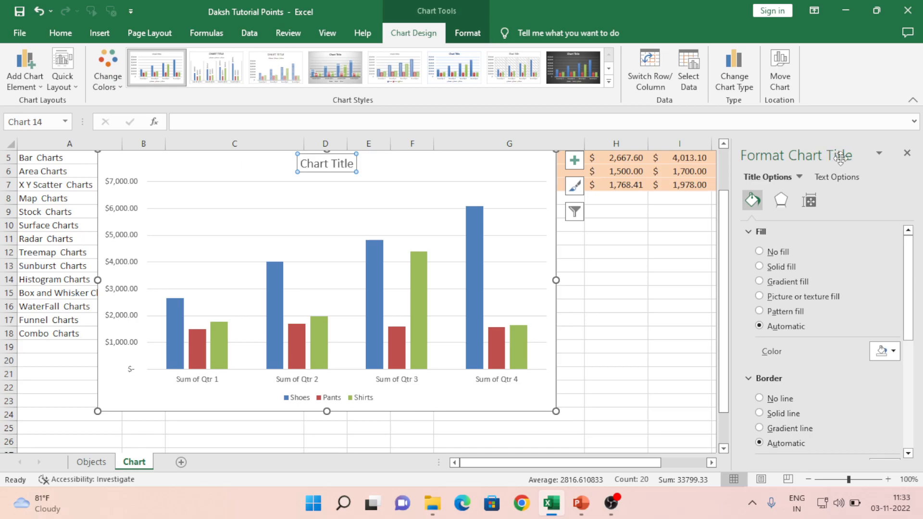
click(479, 335)
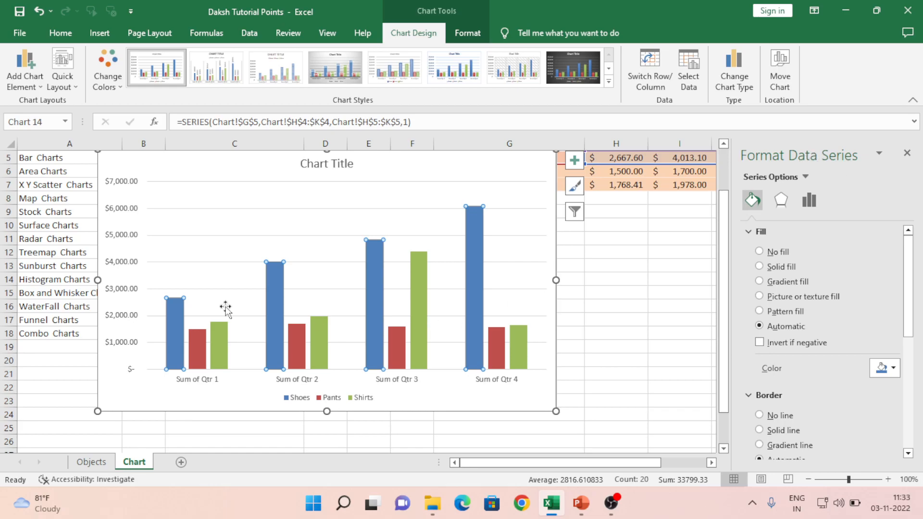
click(117, 239)
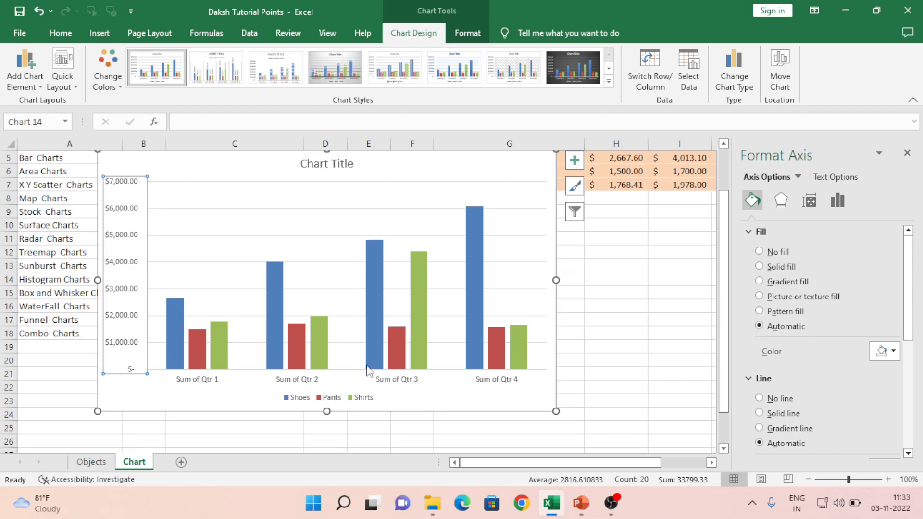
click(309, 400)
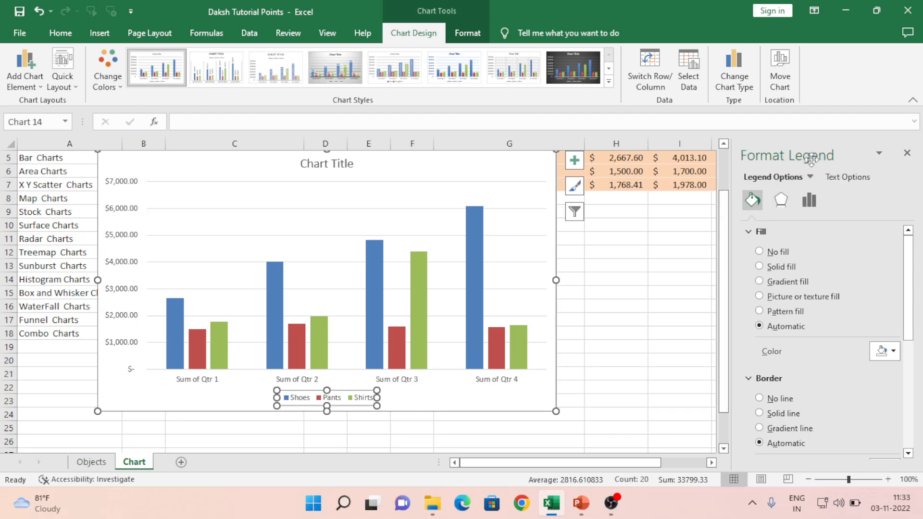
click(347, 183)
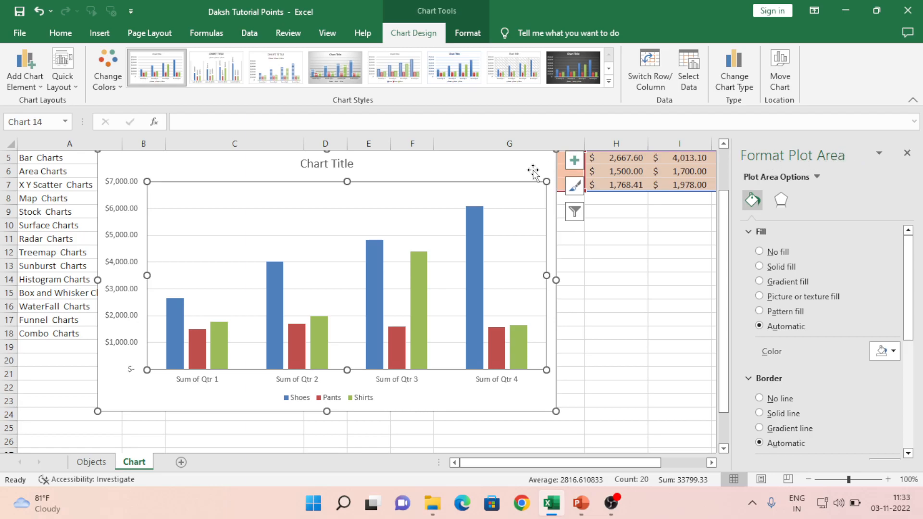
click(342, 214)
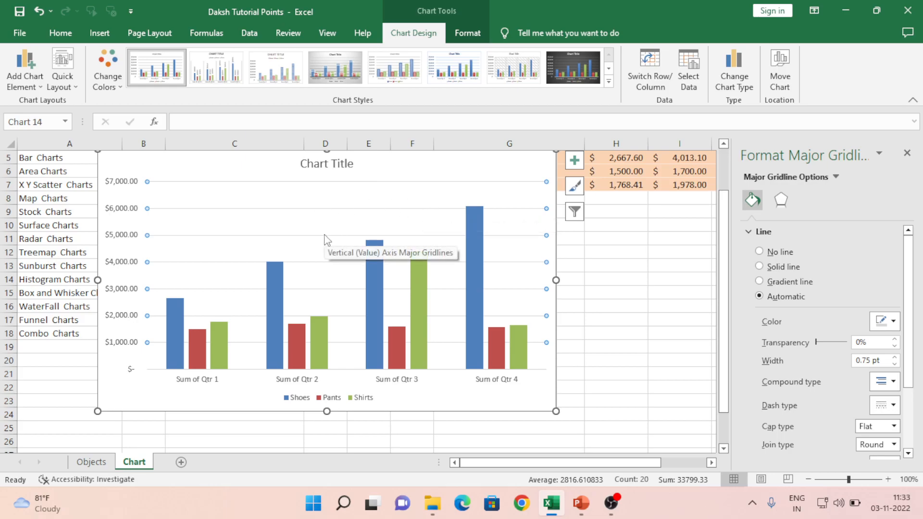
click(318, 400)
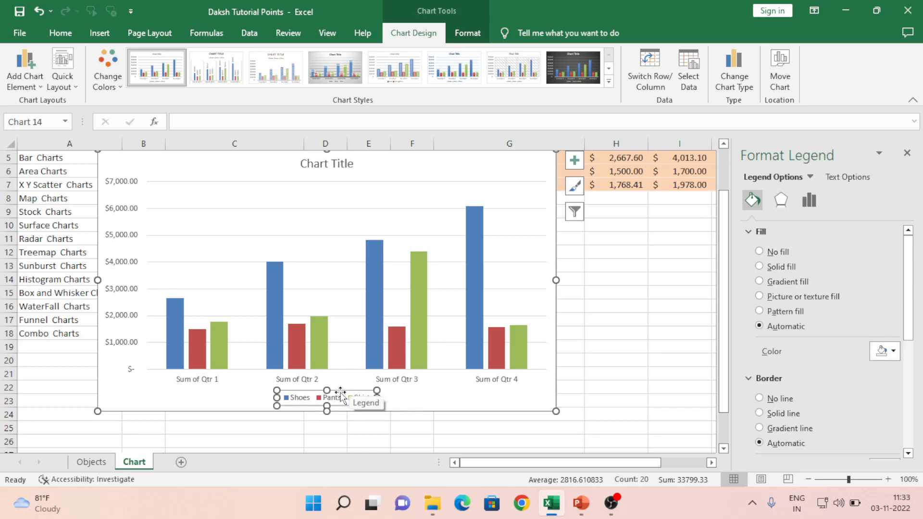
click(126, 212)
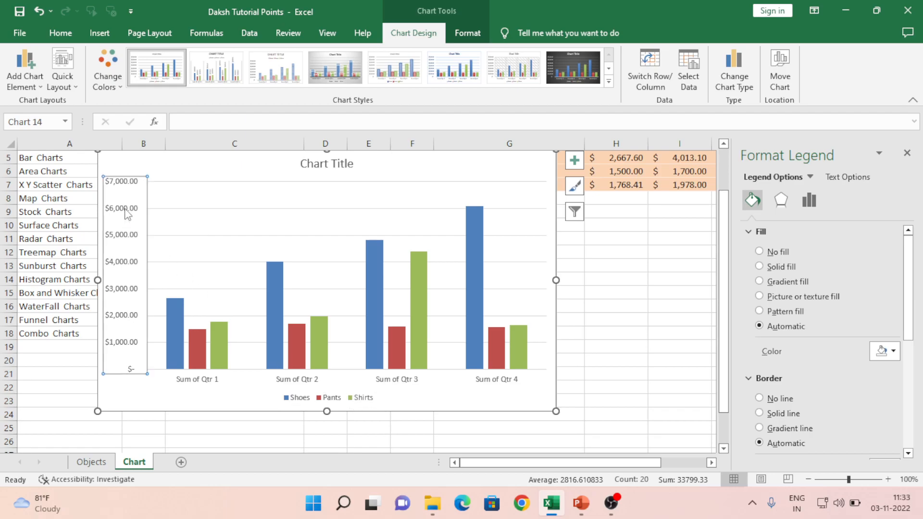
click(908, 155)
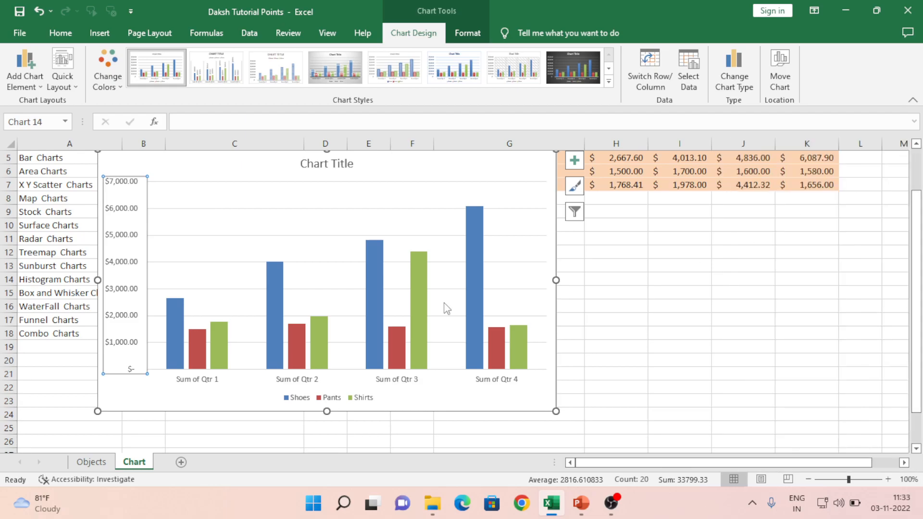
Reopen the formatting options on the Shoes series and compare them with those of the vertical axis and chart title.
mouse_move(477, 356)
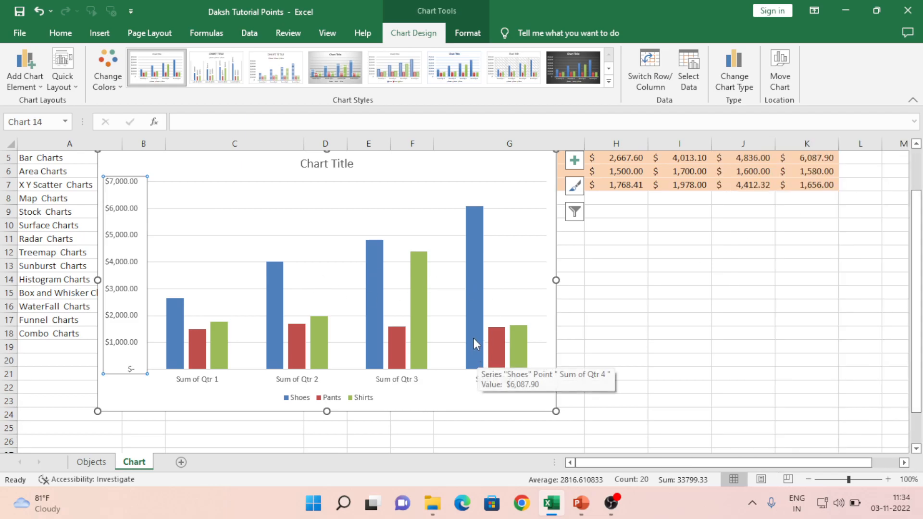
double_click(474, 340)
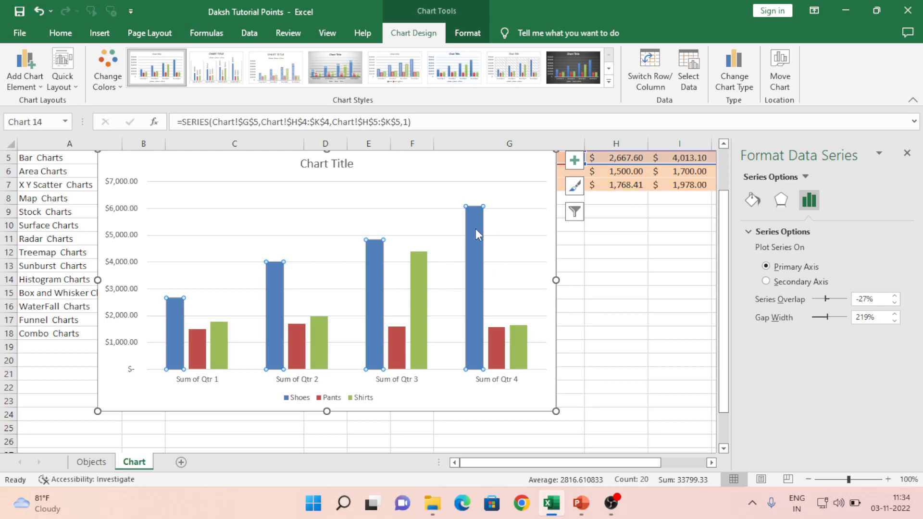
mouse_move(474, 227)
click(114, 212)
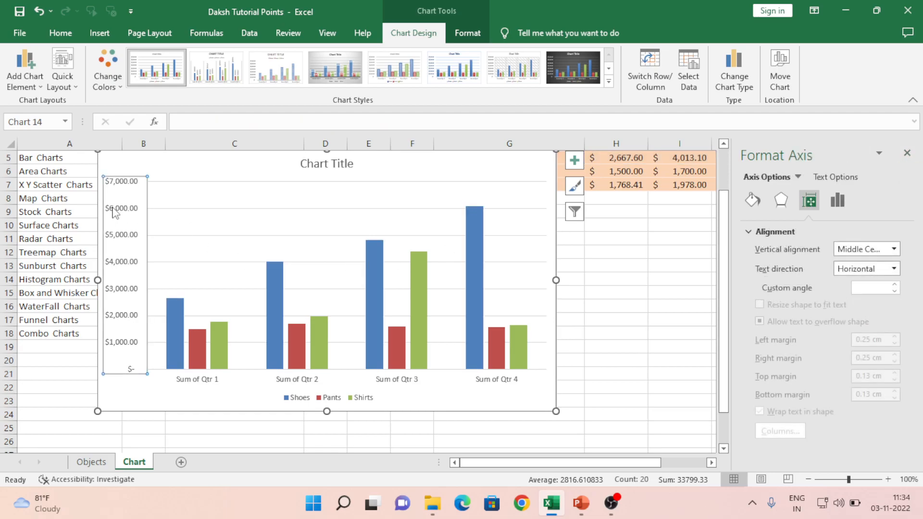
click(320, 168)
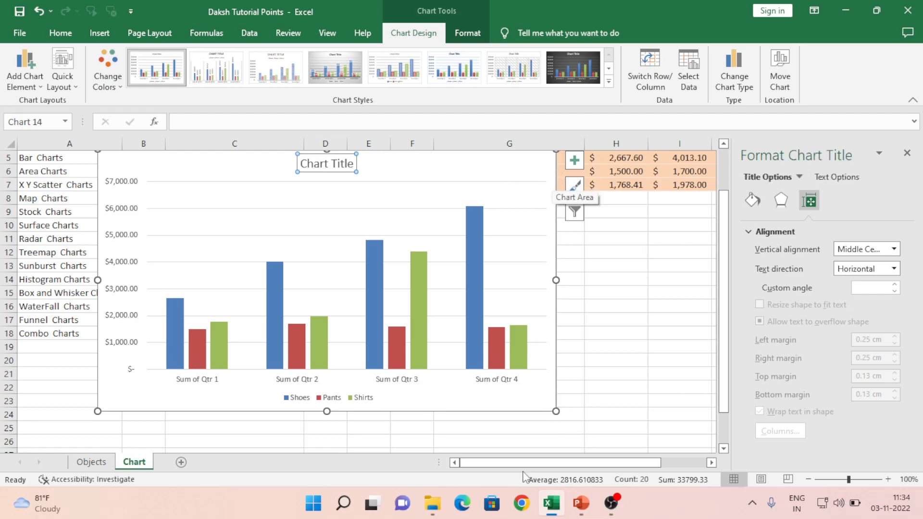
Move the chart down over columns B to G, starting at about row 6, and show its title's formatting options.
drag(496, 411, 530, 439)
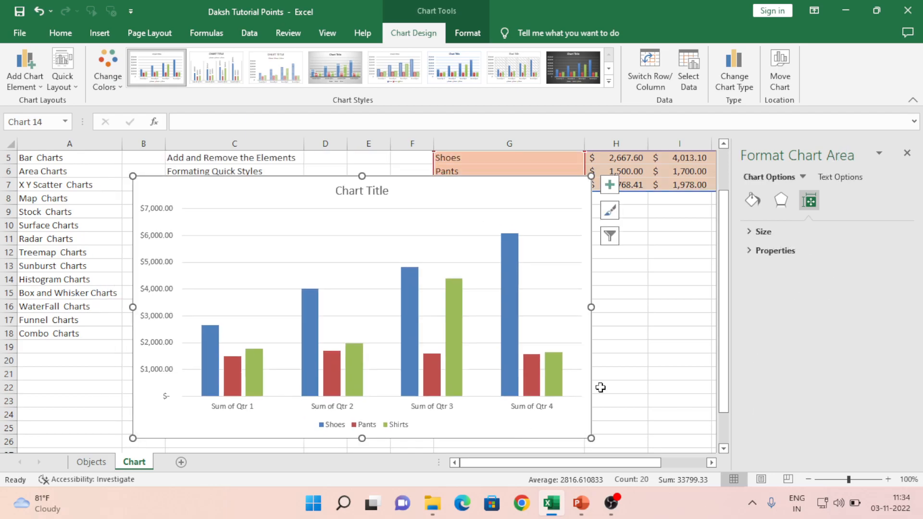
click(363, 192)
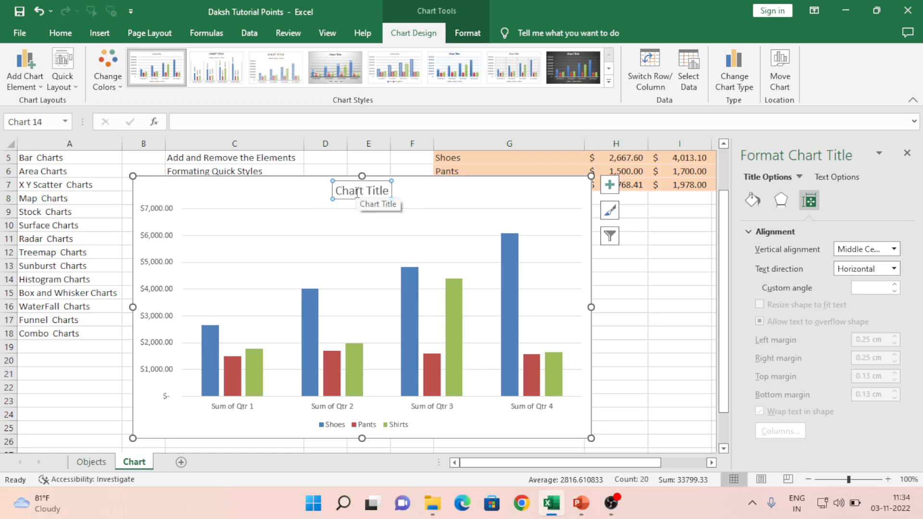
Replace the chart's placeholder title with "Sales for 2022".
click(357, 193)
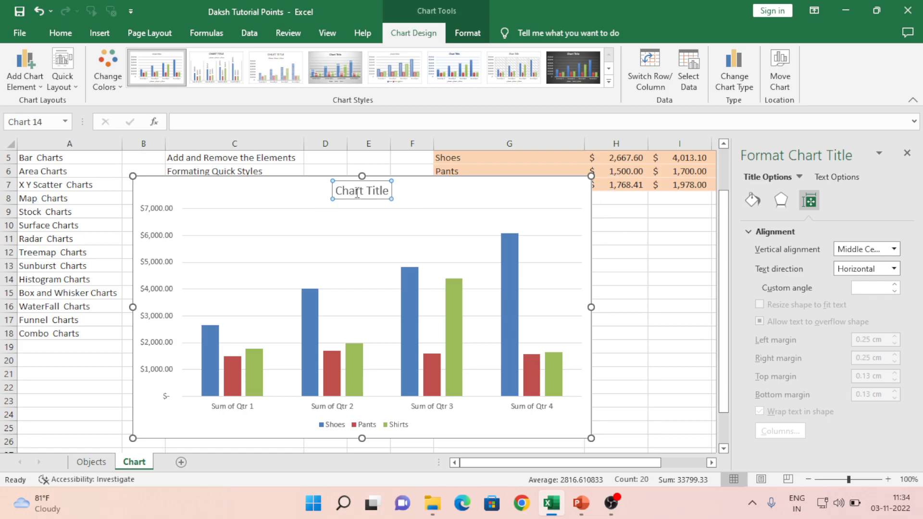
triple_click(357, 194)
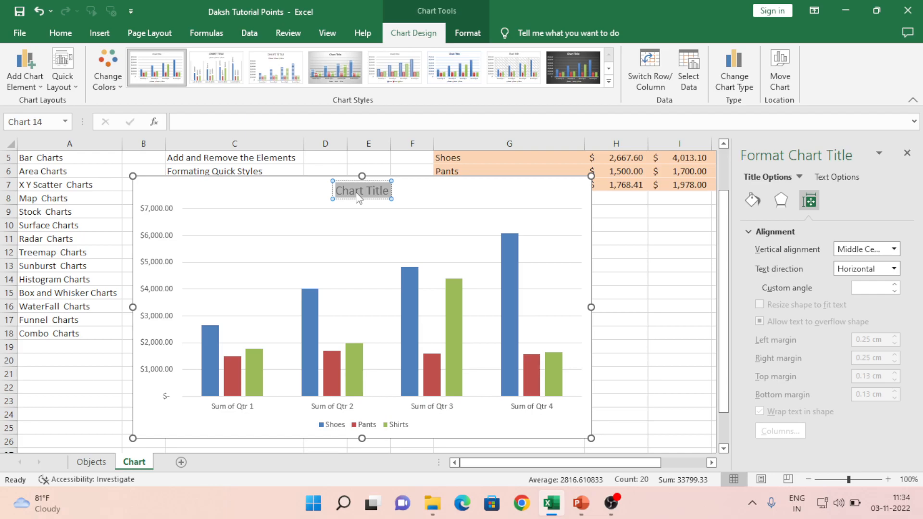
text(Sale)
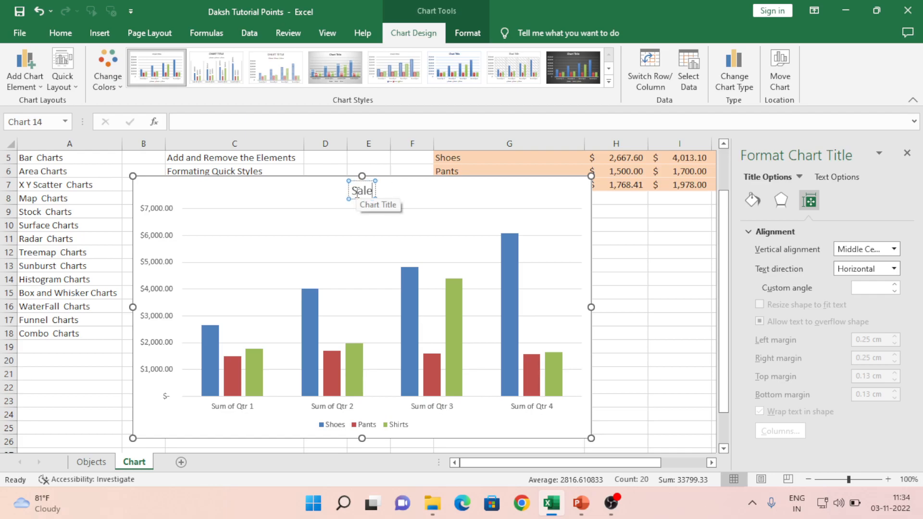
text(s for 2022)
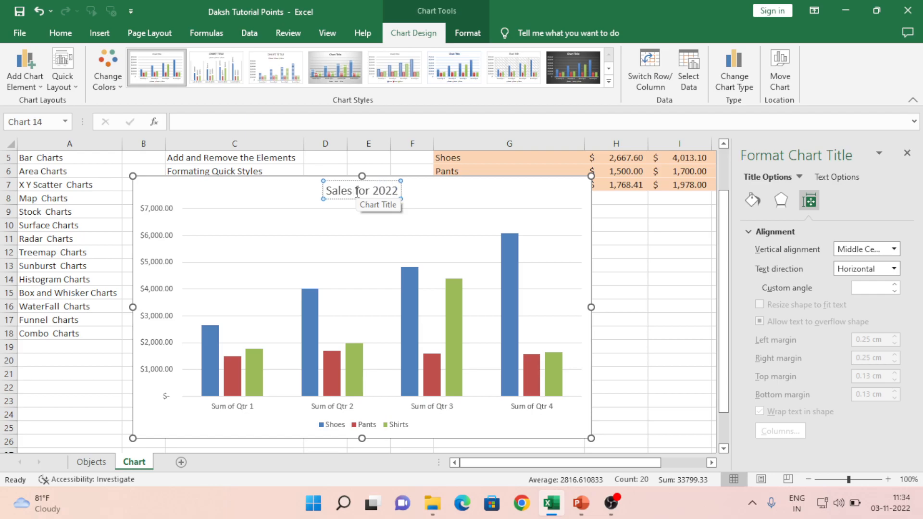
click(447, 194)
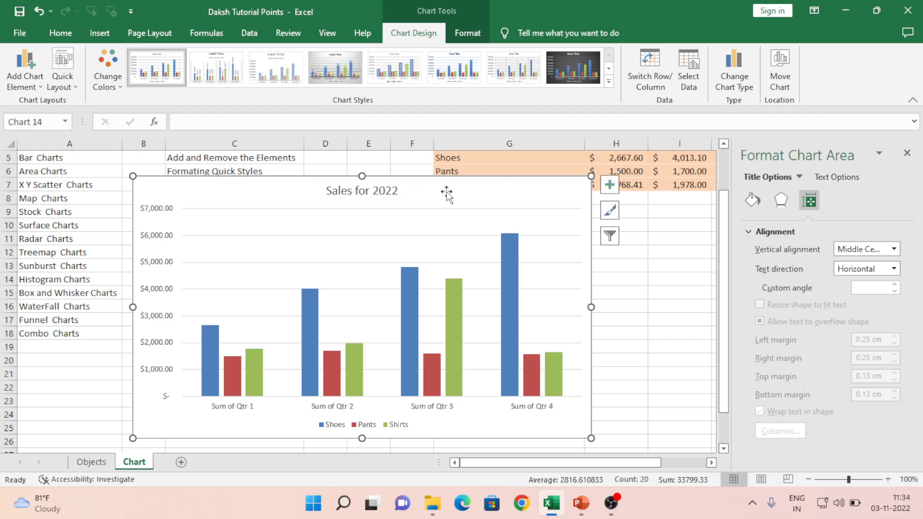
Change the chart title to "ABC Company".
click(367, 192)
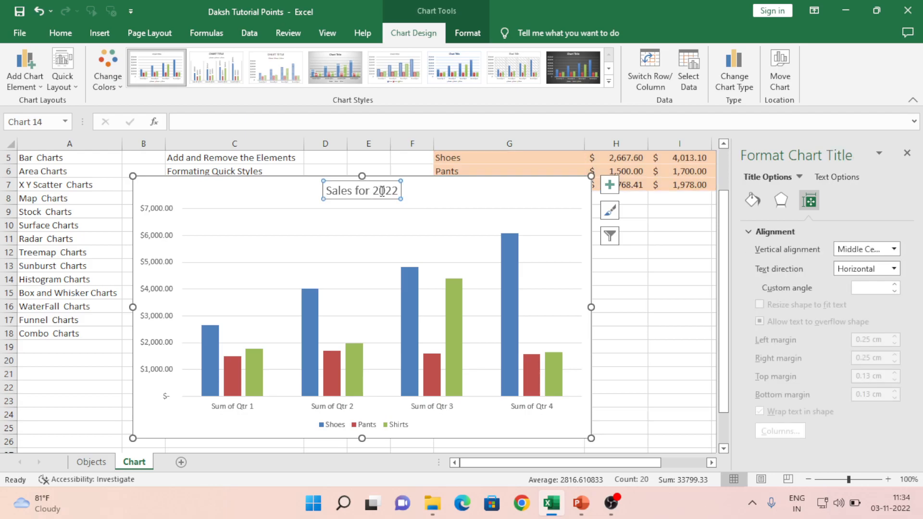
triple_click(383, 192)
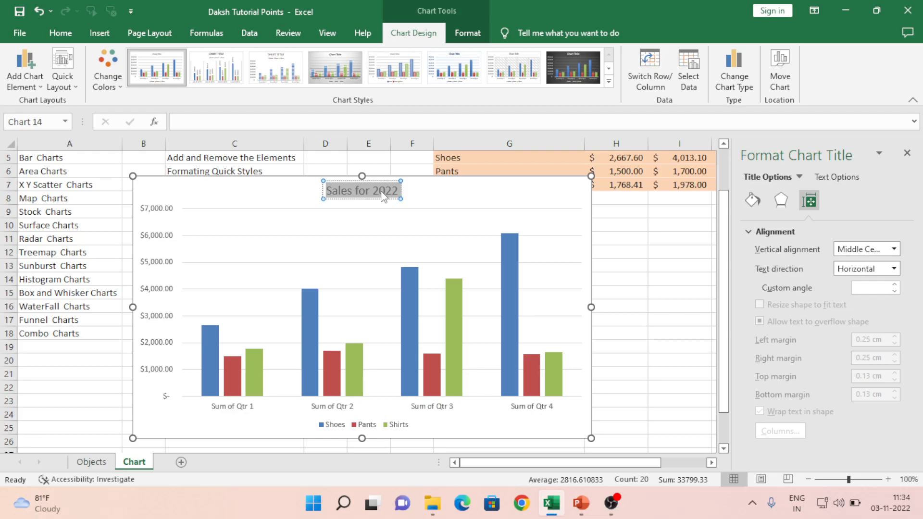
text(ABC)
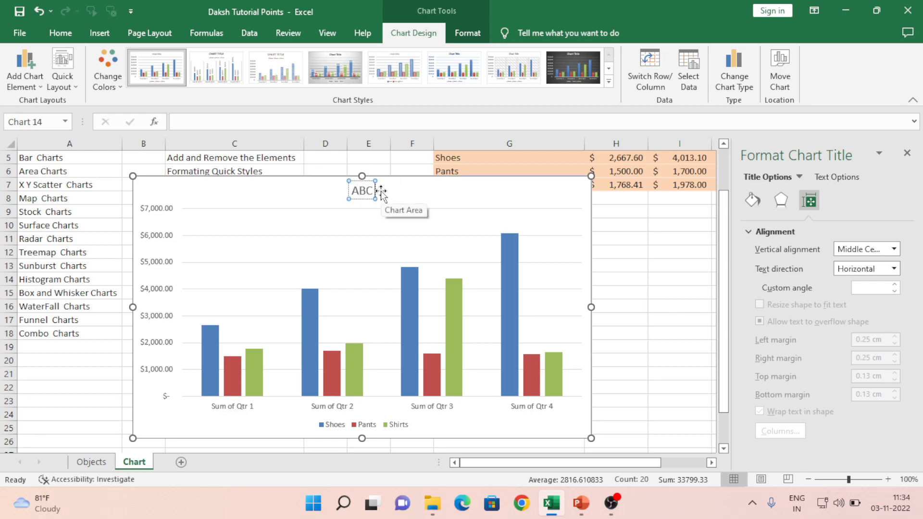
text( Company)
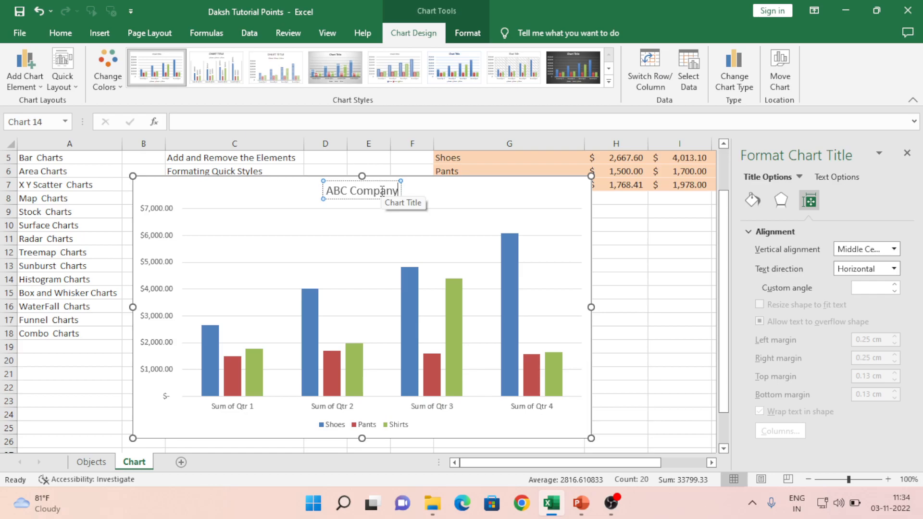
click(475, 185)
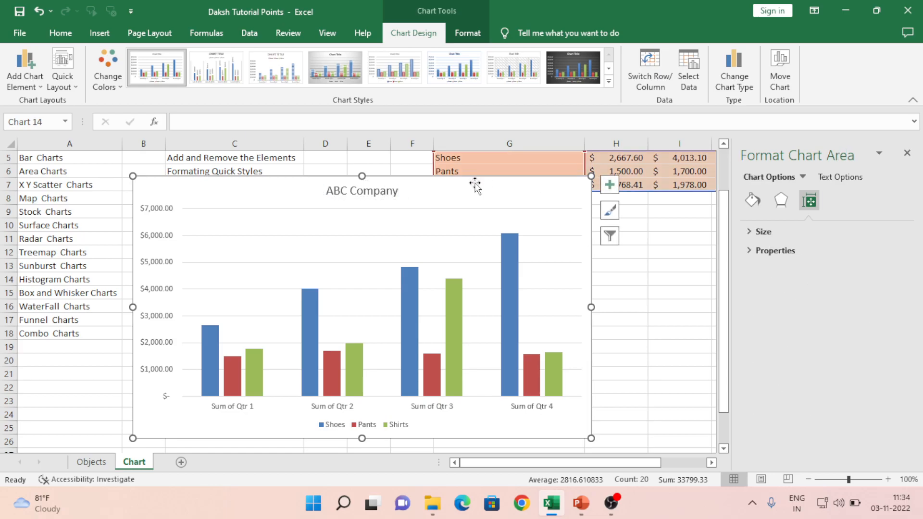
Compare the formatting options offered for the chart title, the vertical axis and the Shoes series.
click(369, 194)
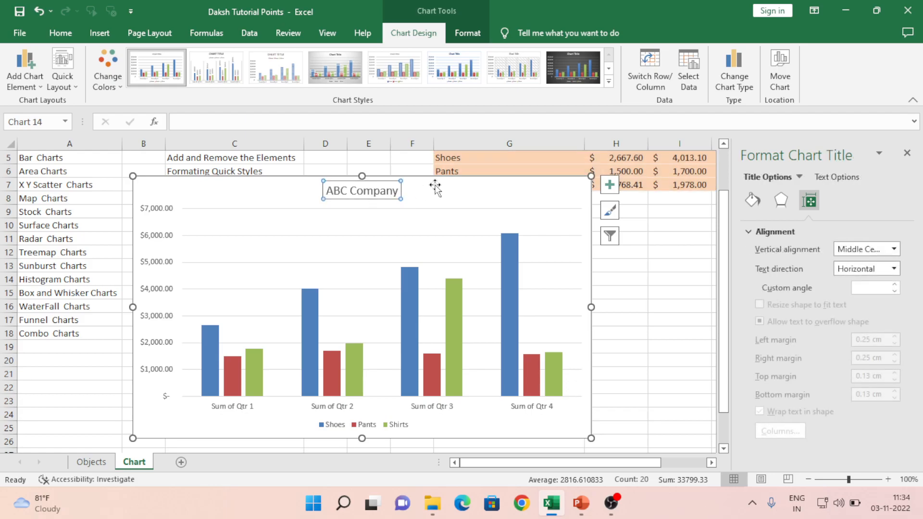
click(361, 193)
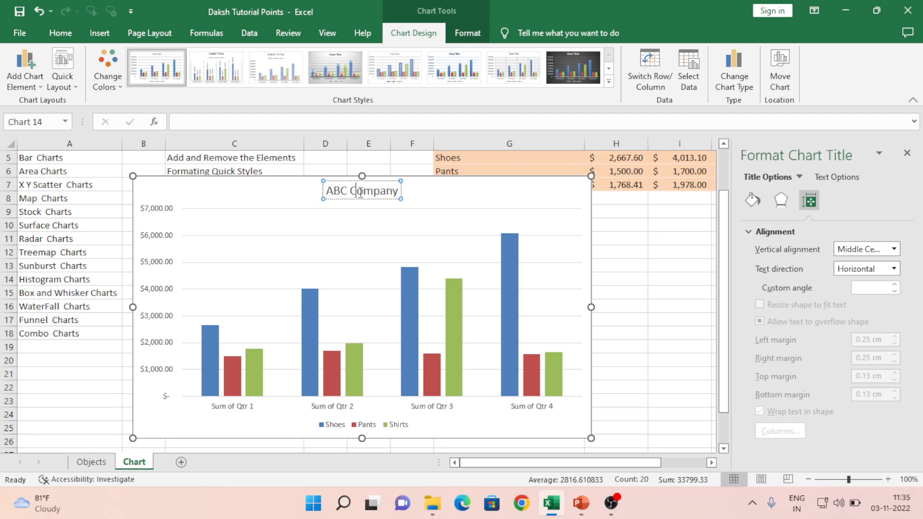
click(417, 198)
click(375, 189)
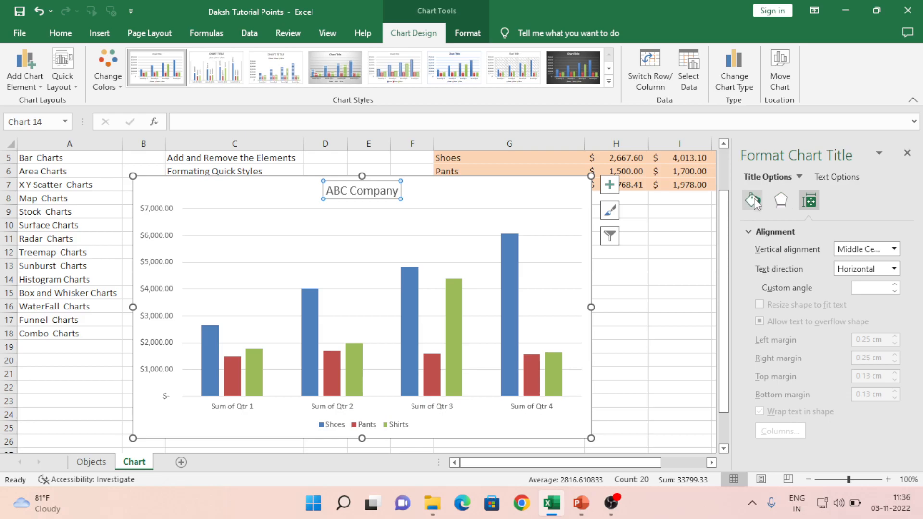
click(162, 237)
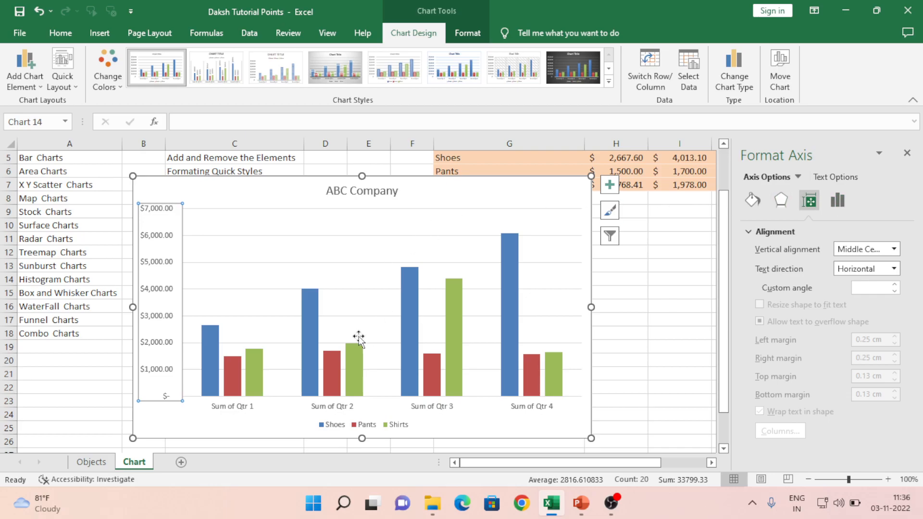
click(307, 334)
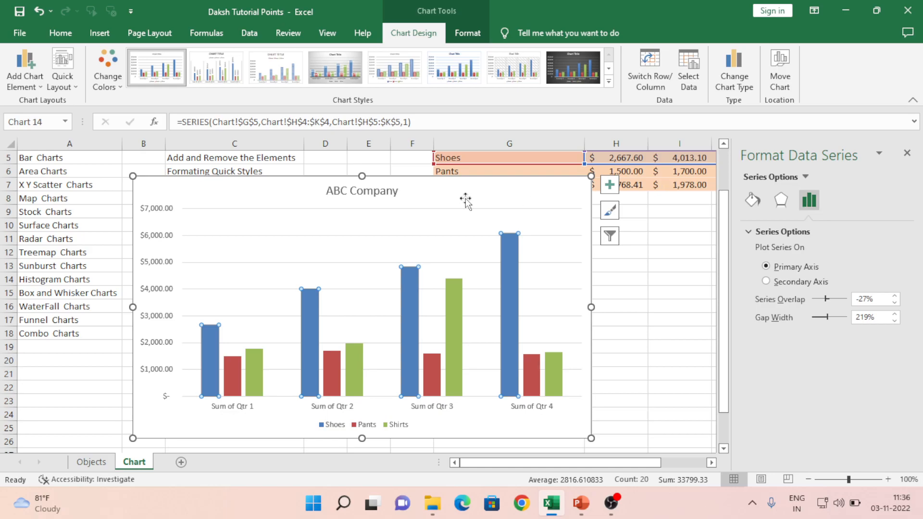
click(378, 196)
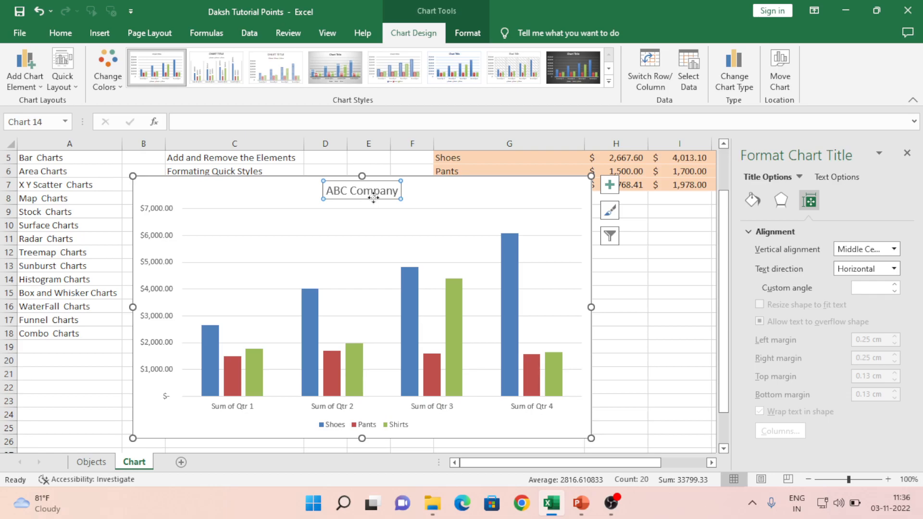
Give the chart title a solid fill in standard green.
click(754, 201)
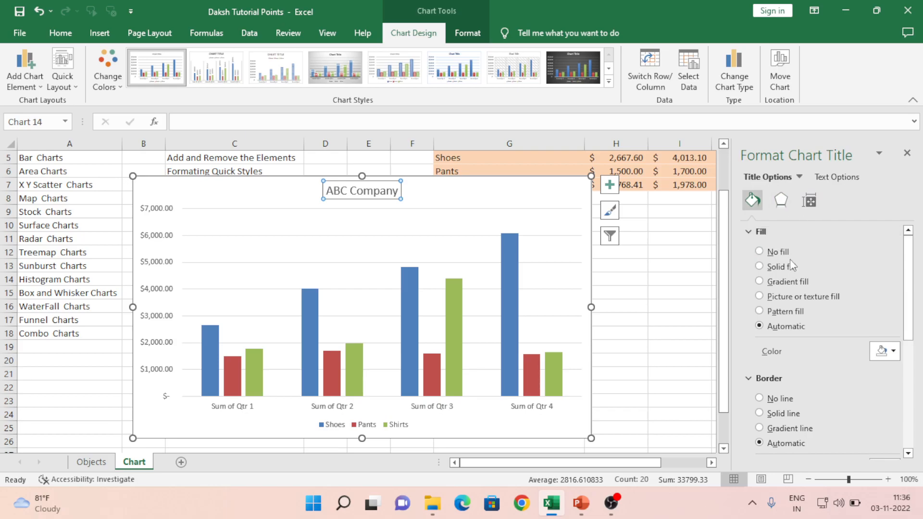
click(760, 267)
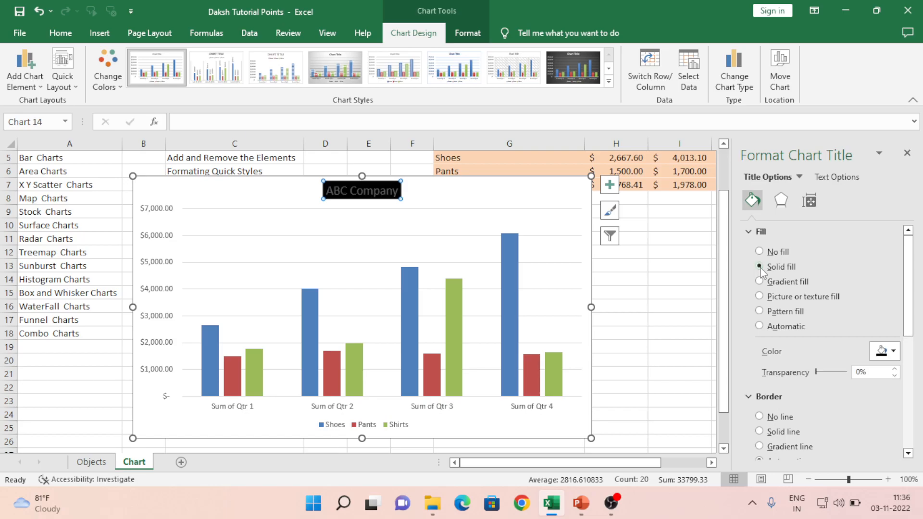
click(893, 352)
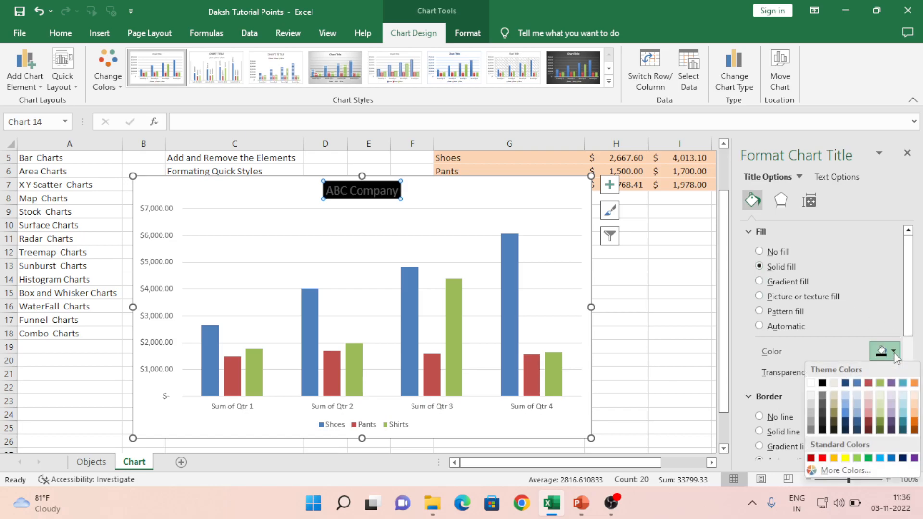
click(869, 458)
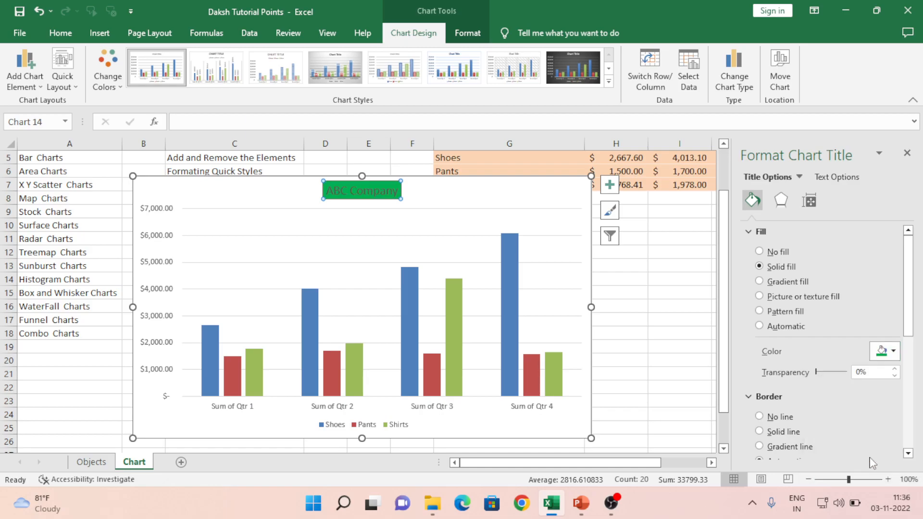
Try gradient, picture and green dotted pattern fills on the chart title, and return its fill to Automatic.
click(760, 283)
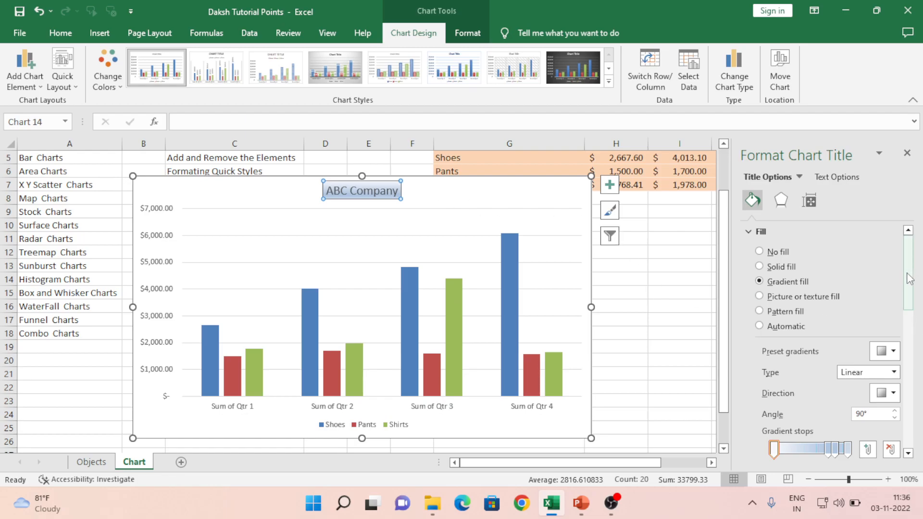
scroll(910, 281, down, 1)
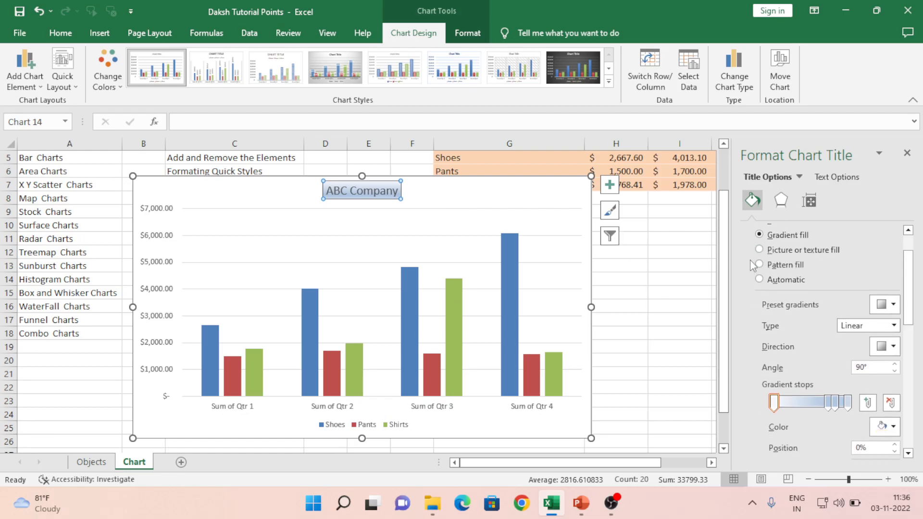
click(760, 250)
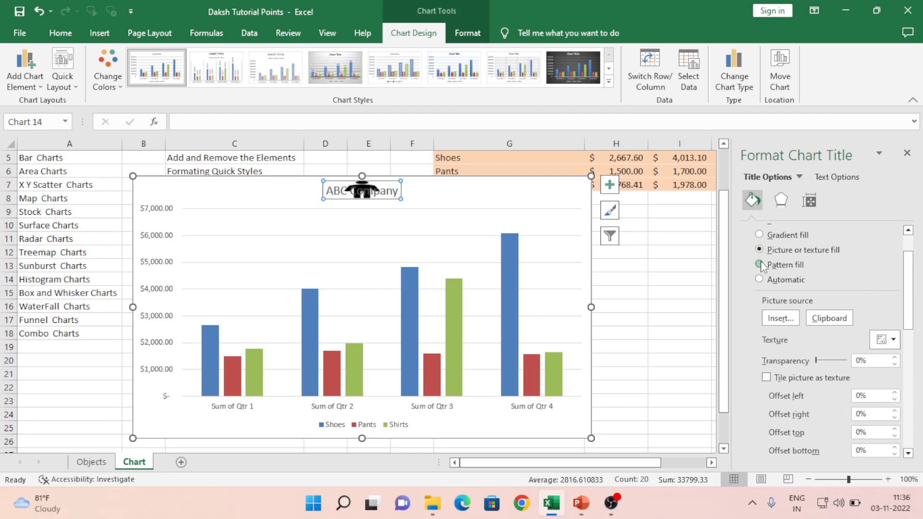
click(761, 265)
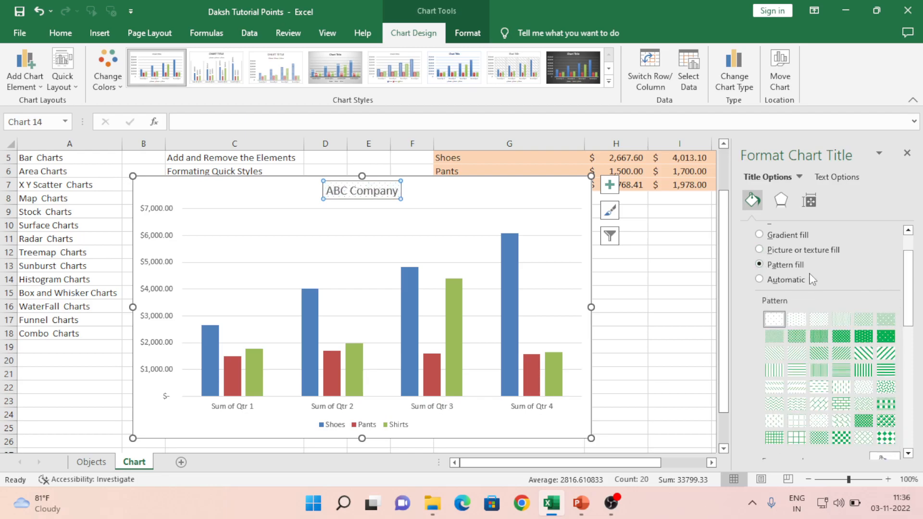
click(864, 336)
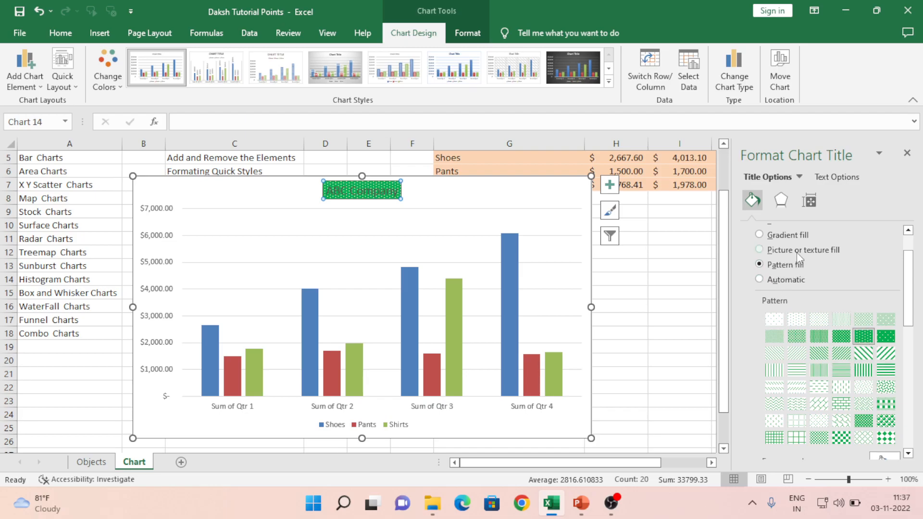
click(763, 279)
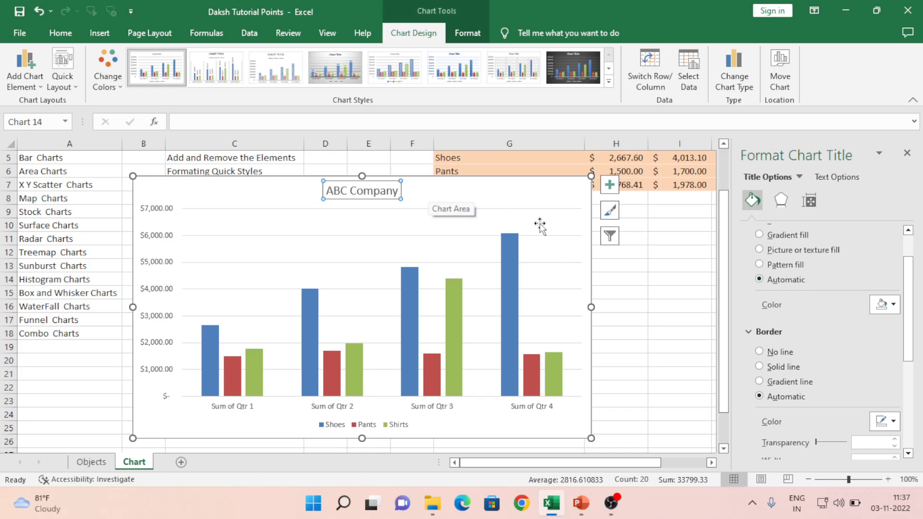
Apply a gradient fill to the chart title using the darkest green Accent 3 preset, and show the title's border options.
click(455, 194)
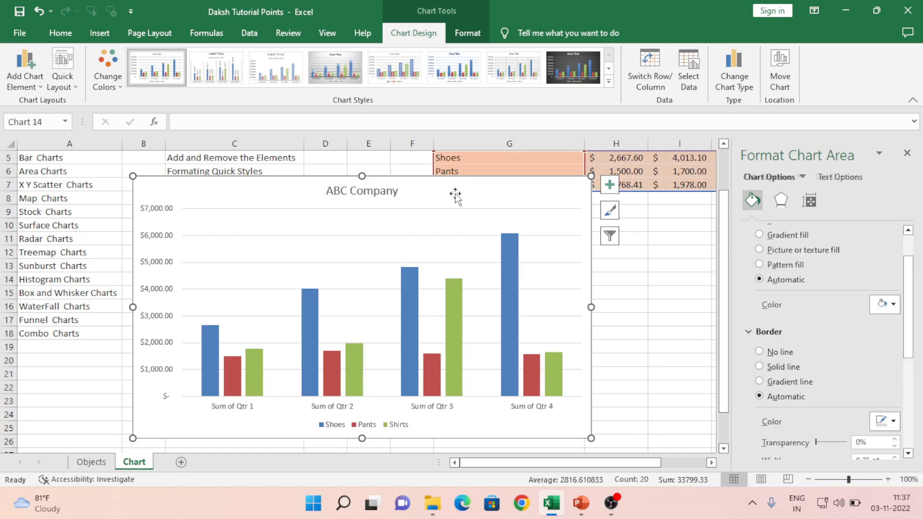
click(361, 192)
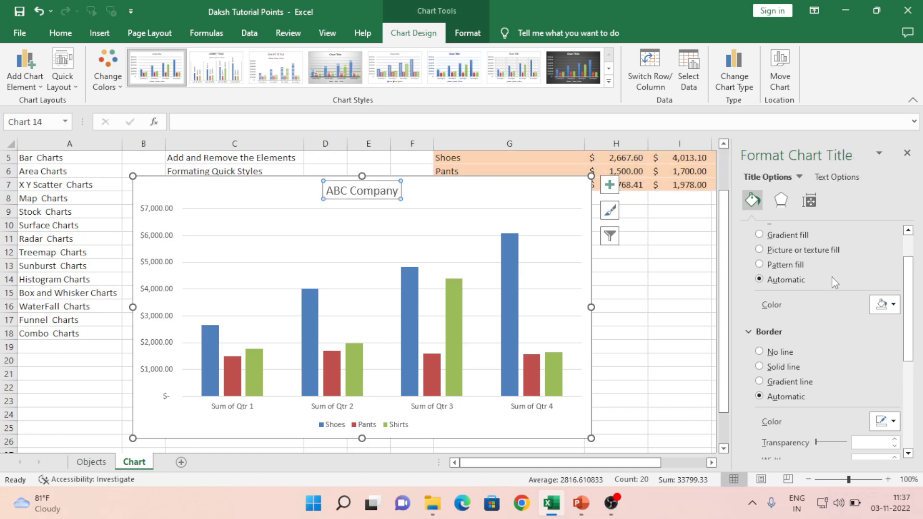
scroll(817, 260, up, 1)
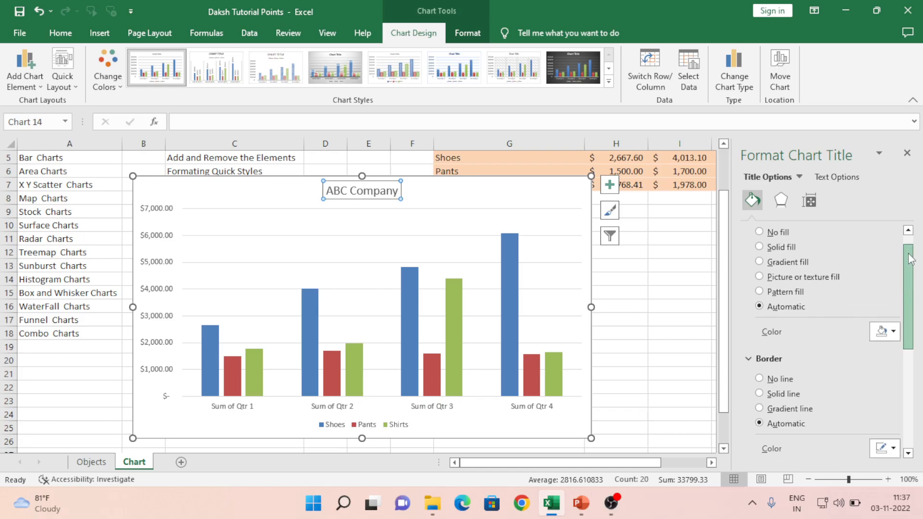
click(763, 261)
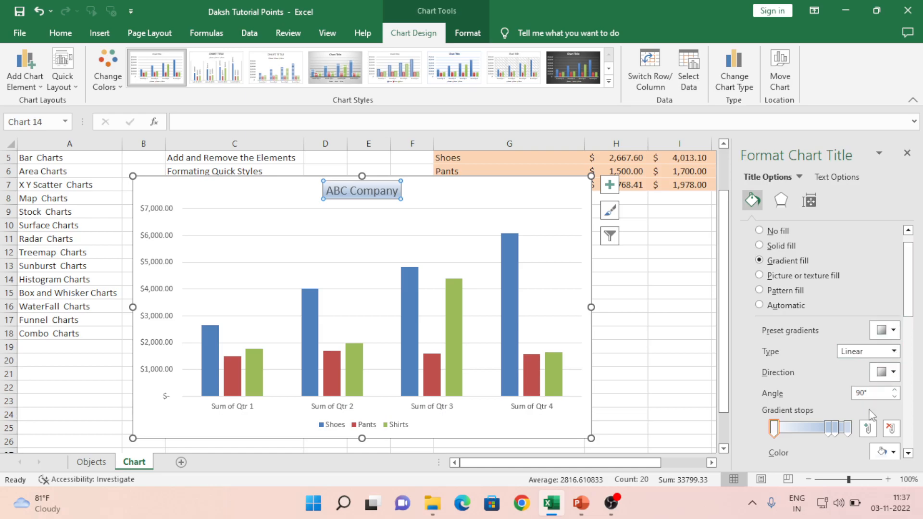
drag(906, 304, 907, 277)
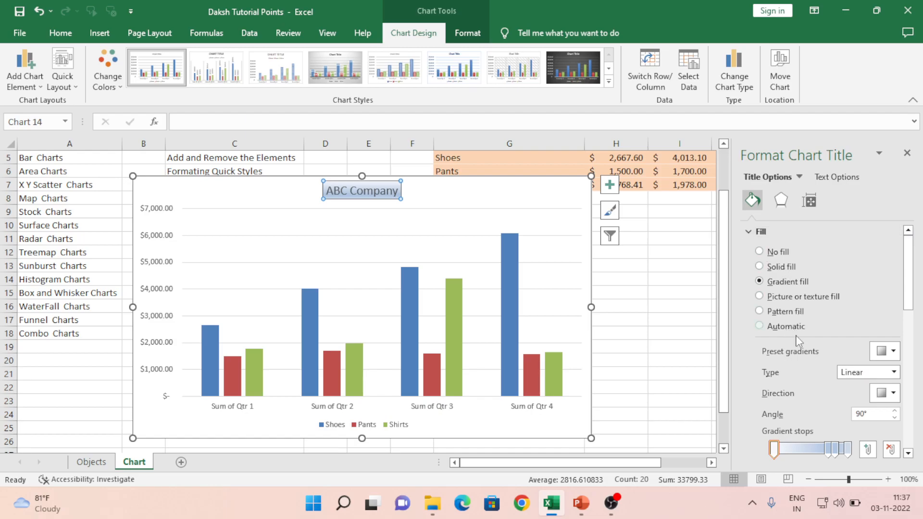
drag(911, 297, 910, 303)
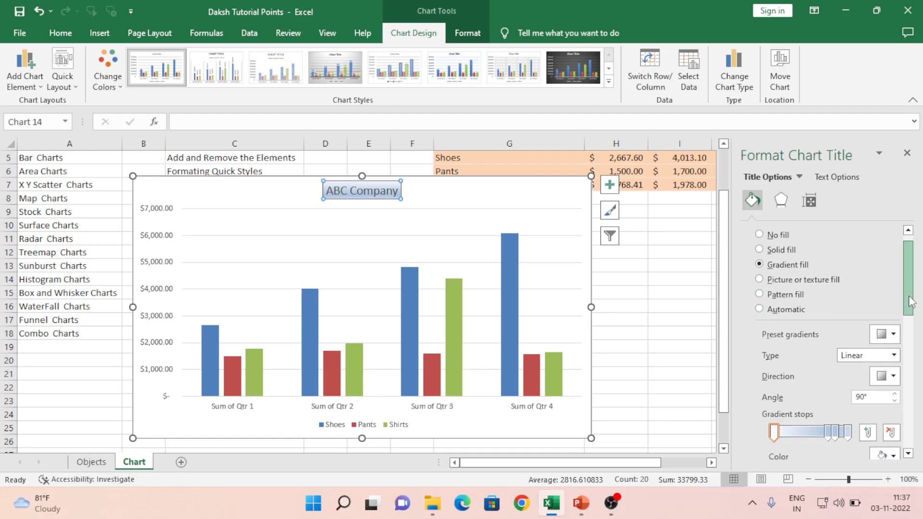
click(892, 338)
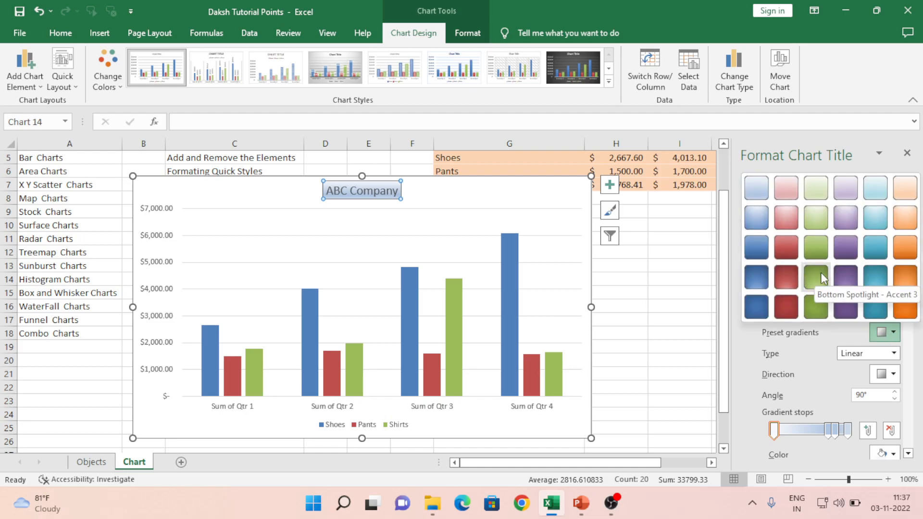
click(816, 307)
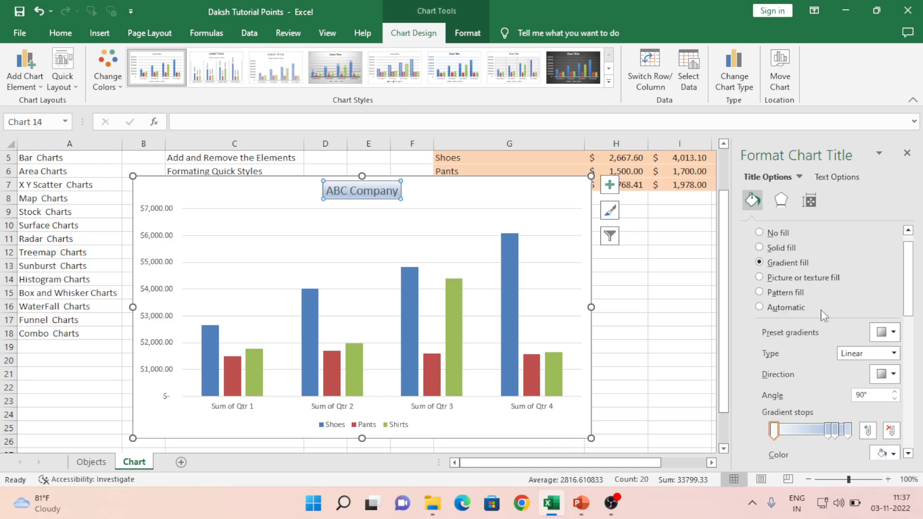
drag(912, 301, 916, 382)
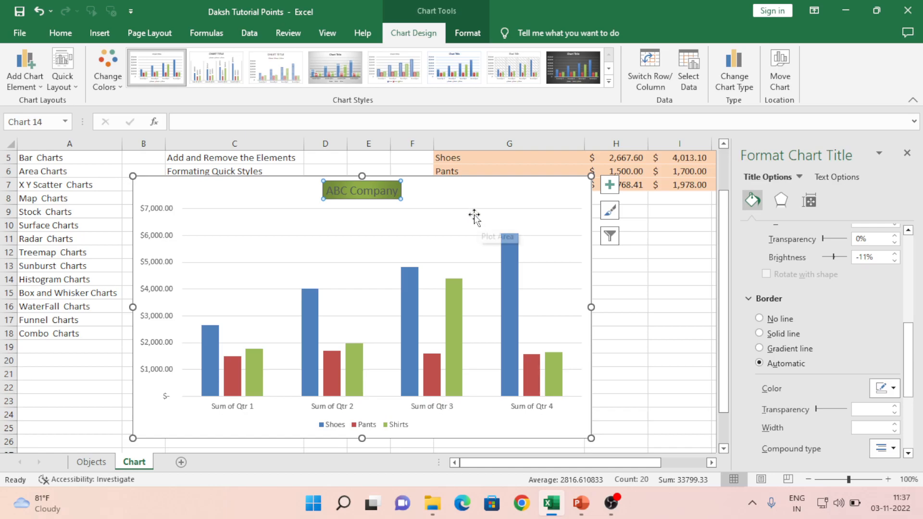
Set the chart area's border width to 2.75 pt and its border color to black.
click(482, 202)
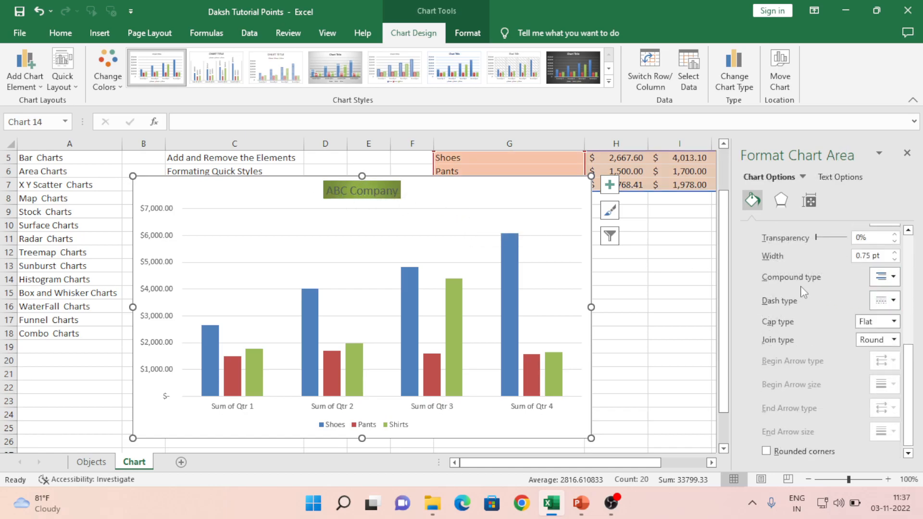
click(909, 230)
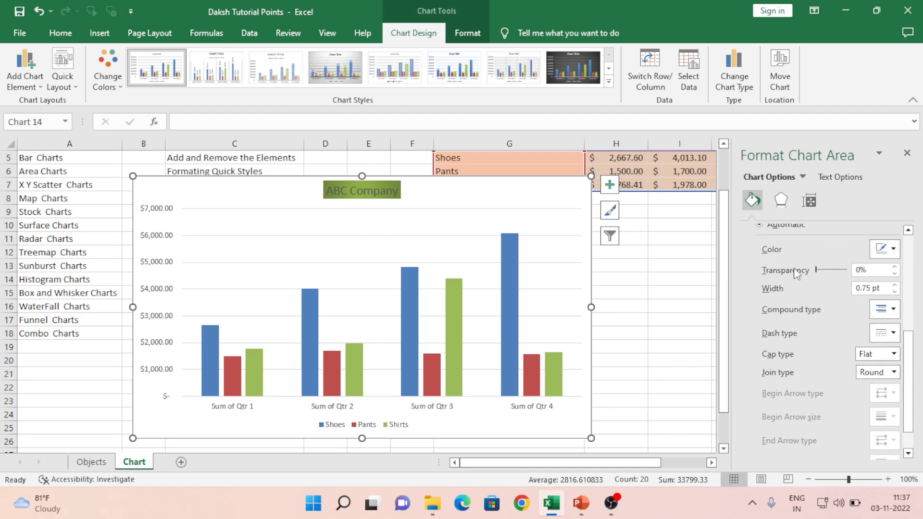
click(895, 285)
click(894, 285)
click(895, 285)
click(895, 285)
click(895, 285)
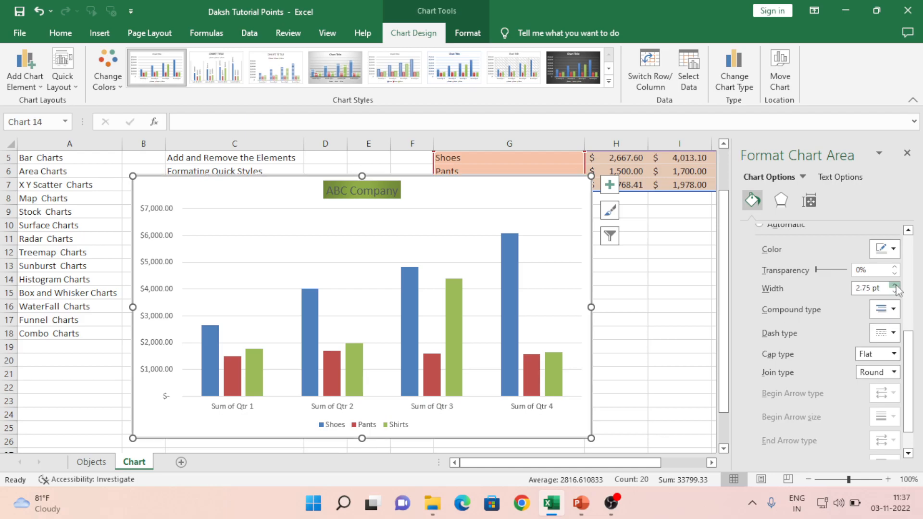
click(896, 248)
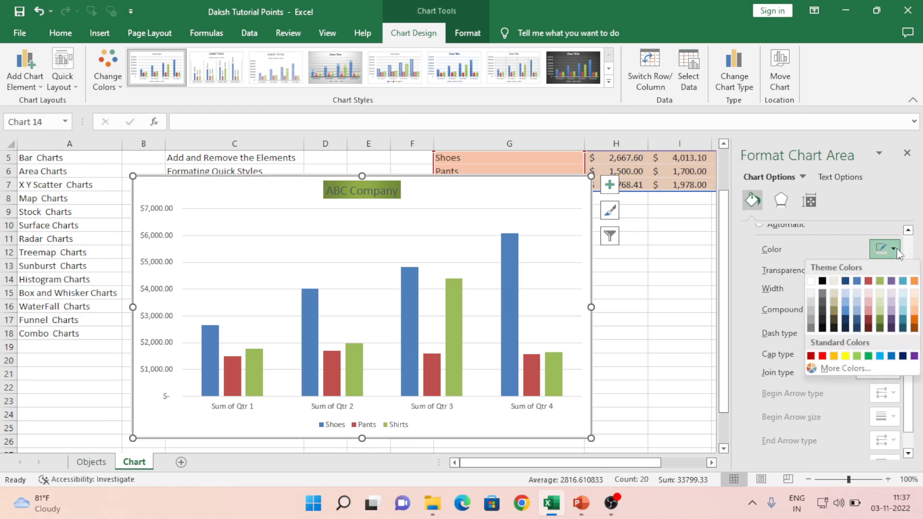
click(822, 282)
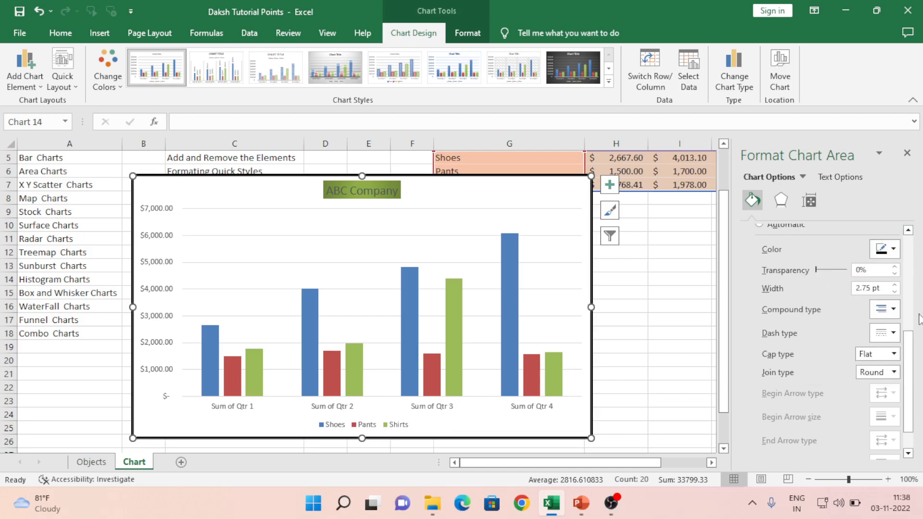
Thicken the chart area's border to 4 pt and set its transparency to 3%.
click(894, 284)
click(894, 285)
click(894, 284)
click(894, 284)
click(894, 285)
click(840, 270)
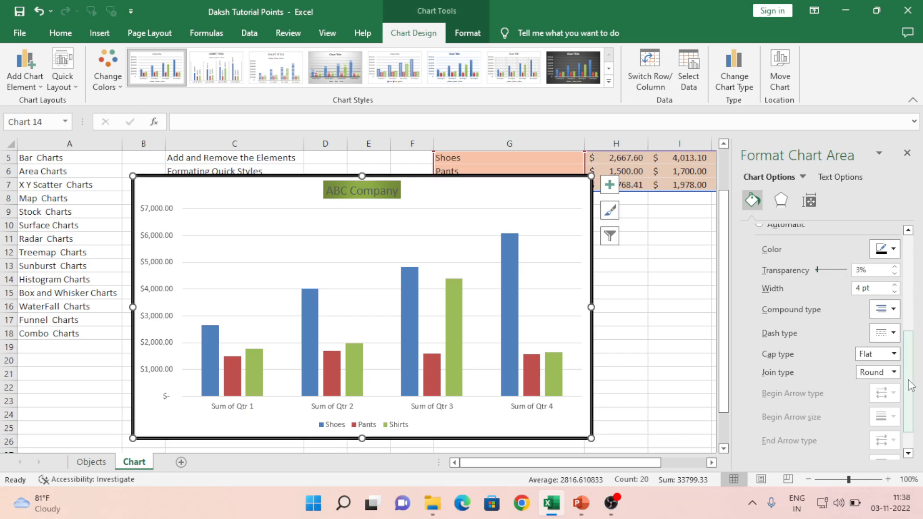
Apply the triple compound line type to the chart area's border and increase its width to 8.25 pt.
mouse_move(911, 384)
mouse_down()
mouse_move(920, 418)
mouse_move(921, 348)
mouse_move(920, 376)
mouse_up()
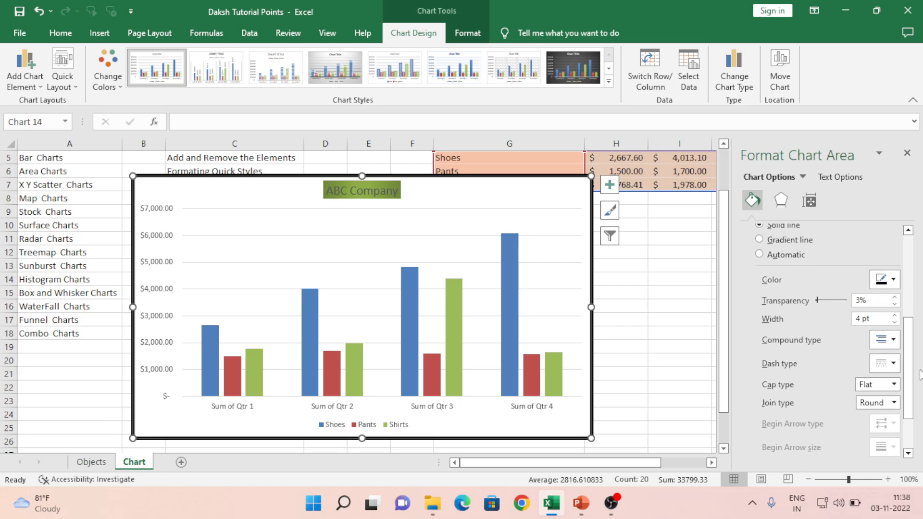
click(893, 340)
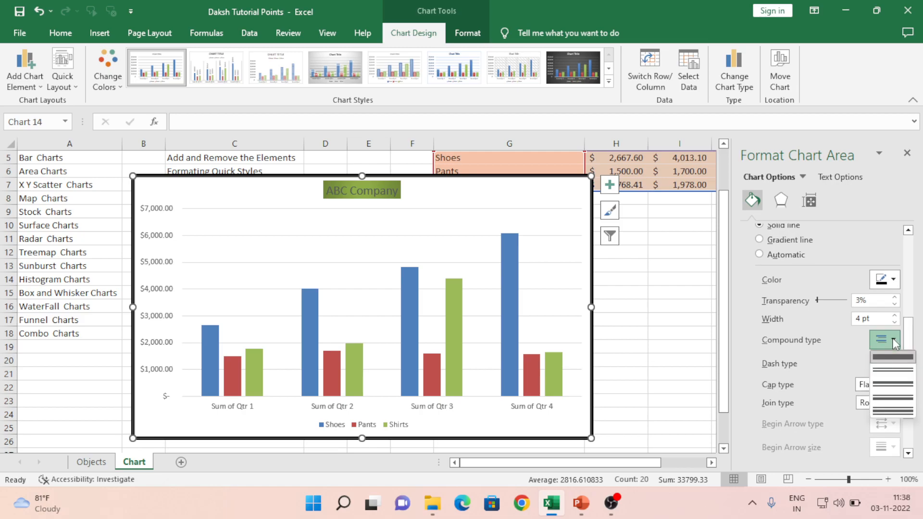
click(904, 413)
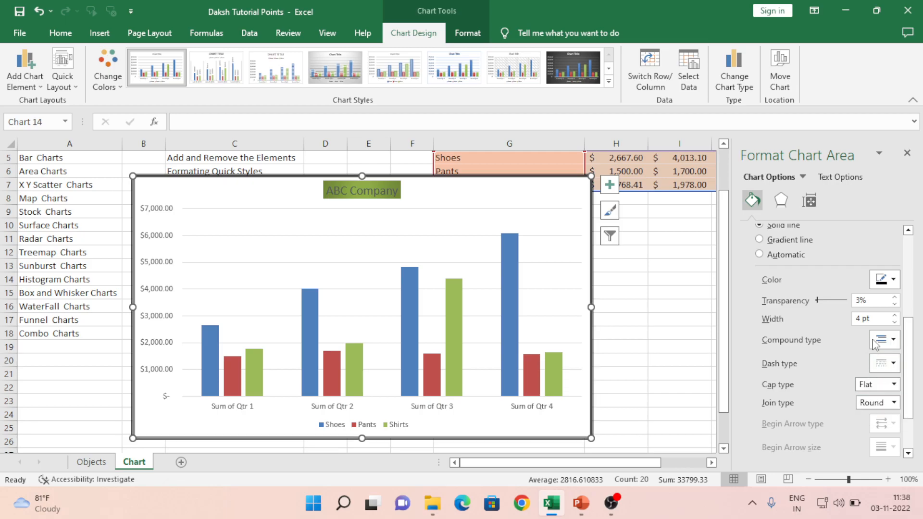
click(895, 316)
drag(895, 316, 895, 315)
click(894, 315)
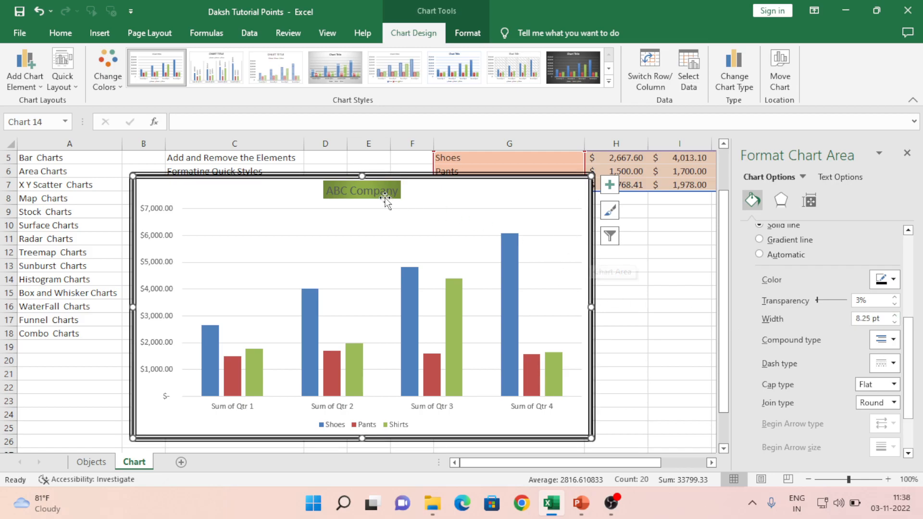
Give the chart title a solid line border 2.5 pt wide with the double compound type.
click(375, 192)
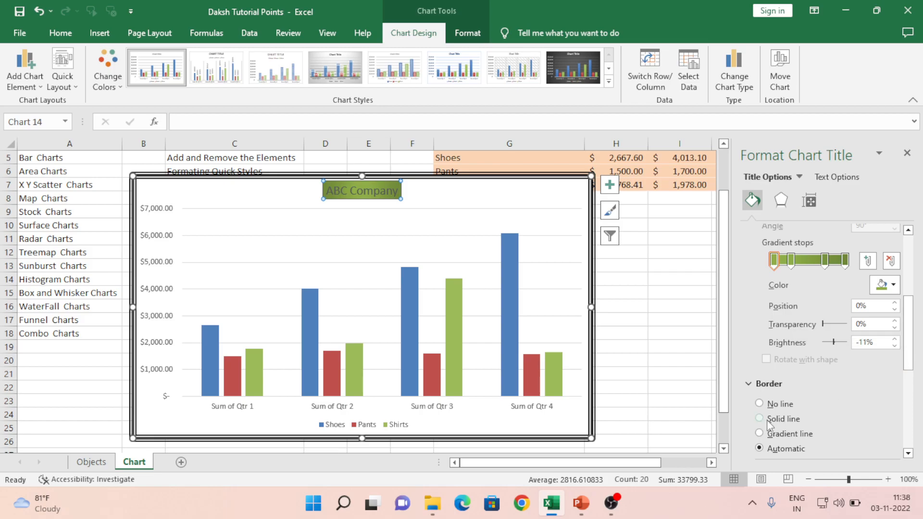
click(759, 418)
drag(907, 349, 914, 406)
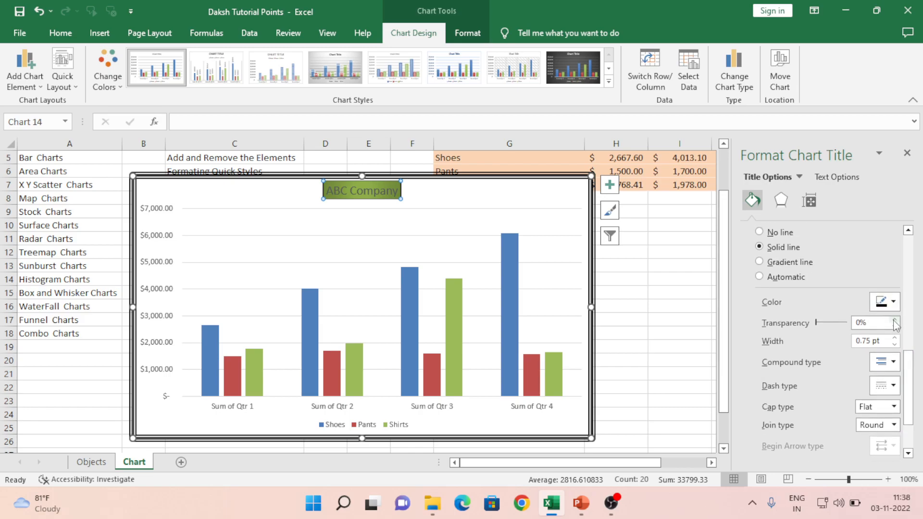
click(895, 338)
double_click(895, 338)
click(895, 338)
click(895, 338)
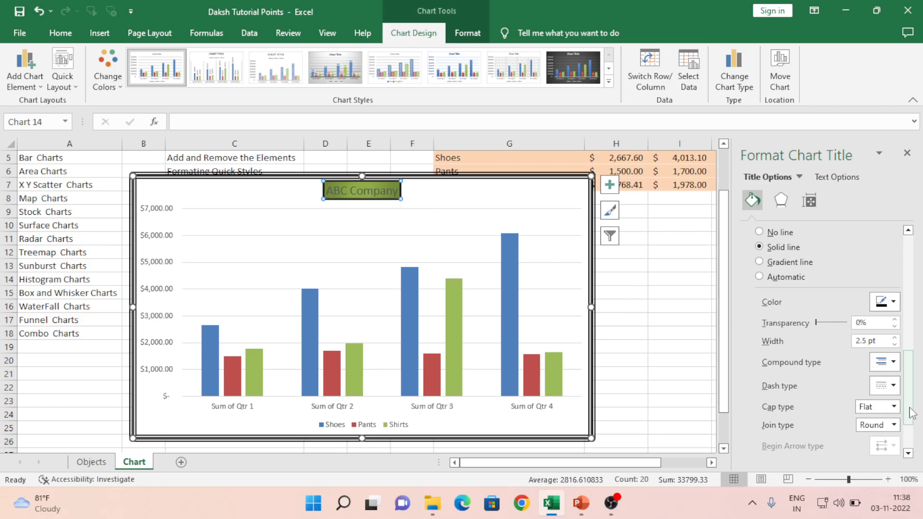
scroll(912, 413, down, 1)
click(893, 350)
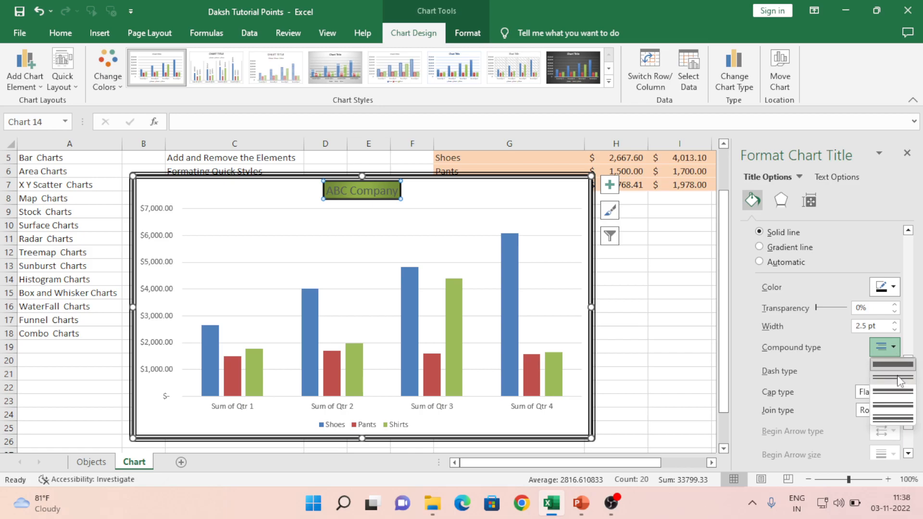
click(900, 381)
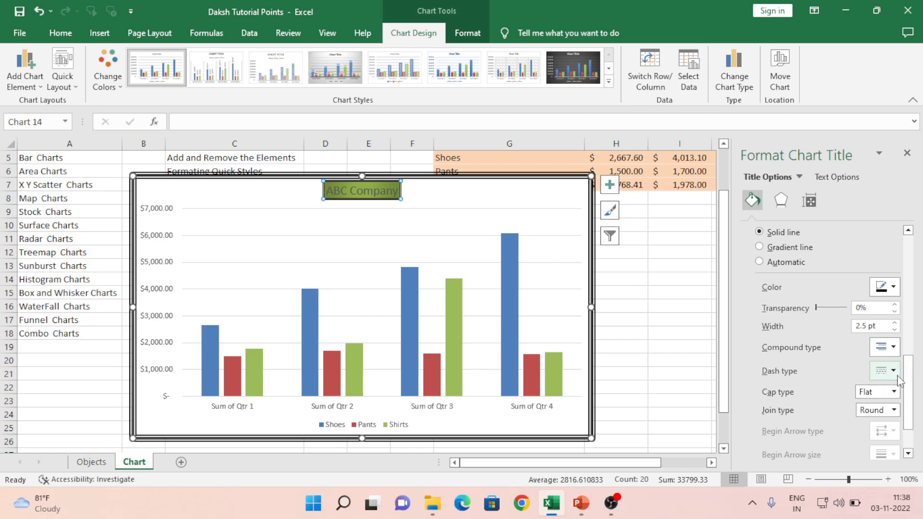
Change the dash type of the chart area's border to Dash.
click(475, 200)
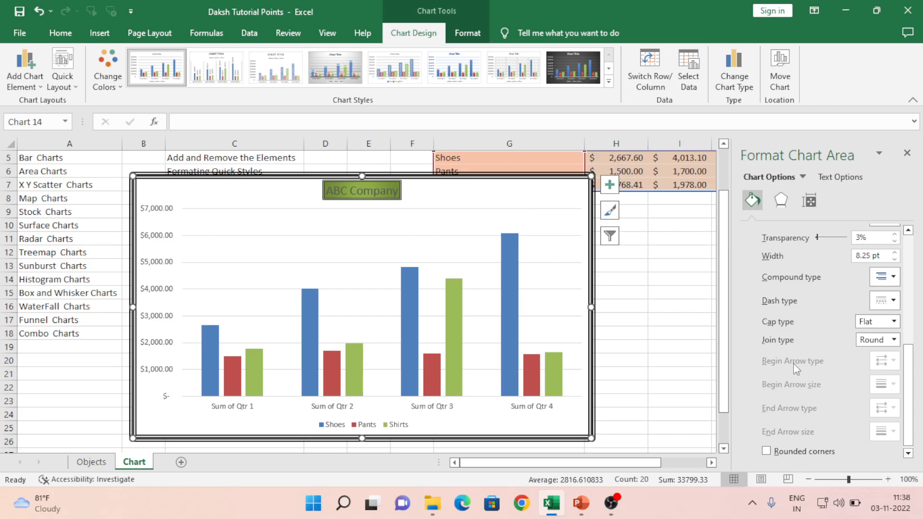
mouse_move(912, 365)
mouse_down()
mouse_move(913, 387)
mouse_move(914, 351)
mouse_move(914, 366)
mouse_up()
click(893, 332)
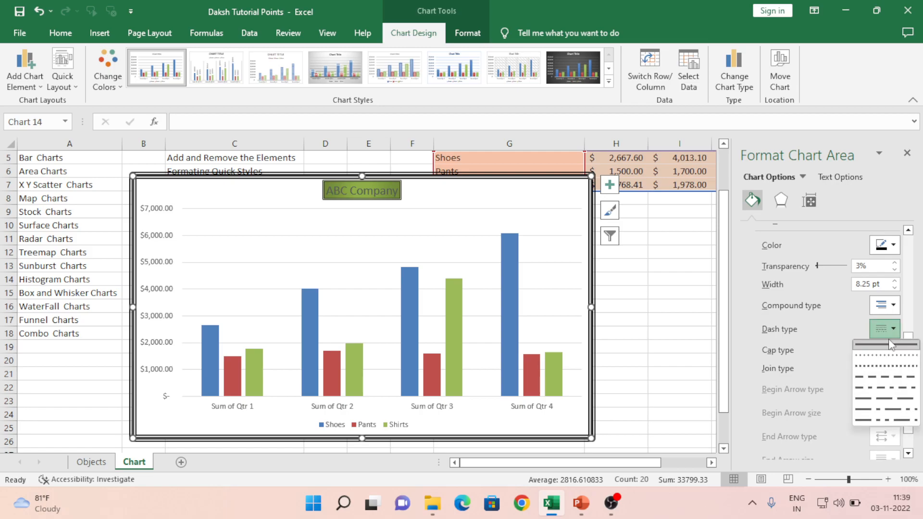
click(883, 373)
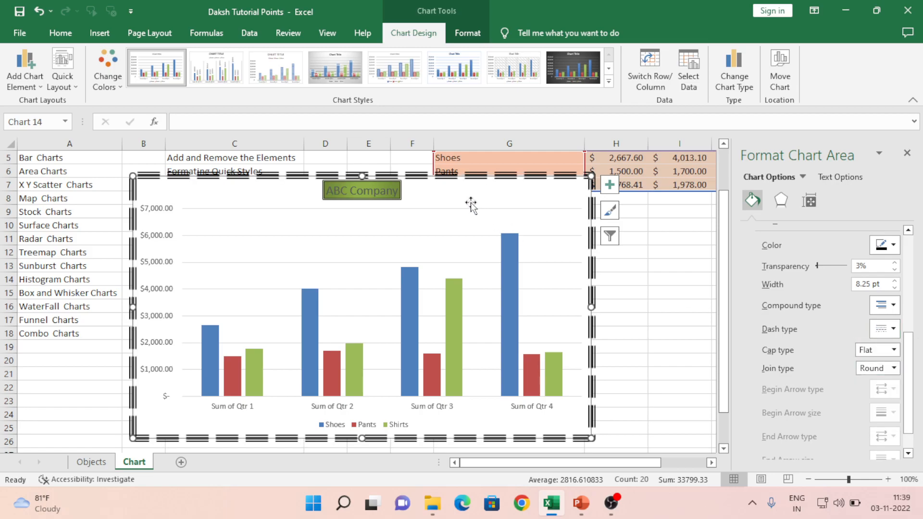
Look at the chart title's shadow options and set its vertical alignment to Top.
click(383, 192)
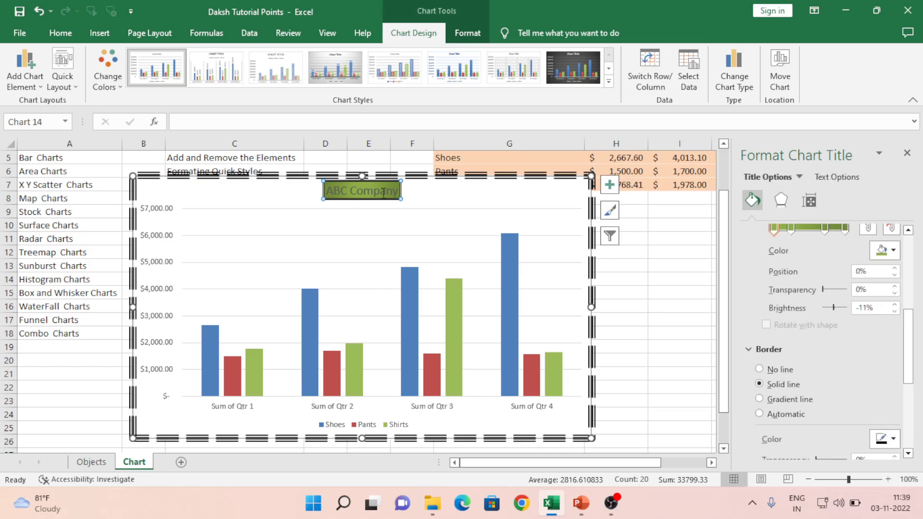
click(783, 201)
drag(912, 309, 909, 247)
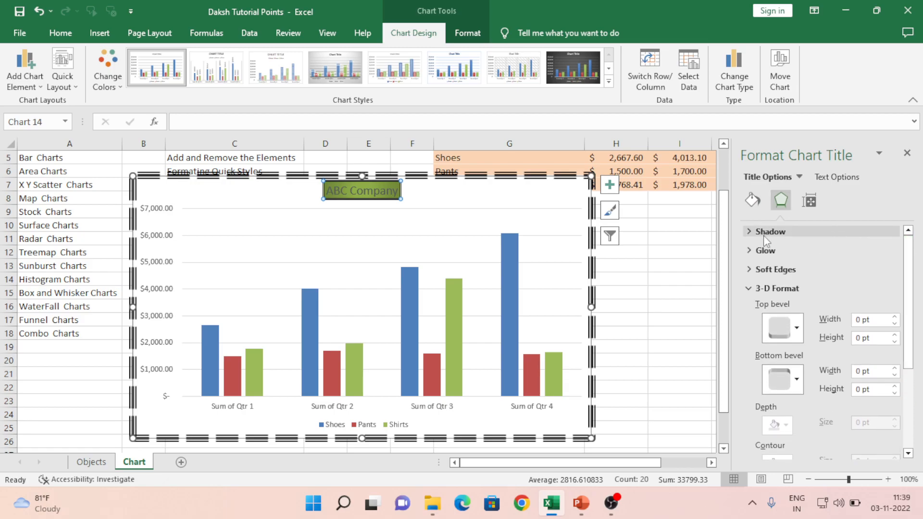
click(750, 232)
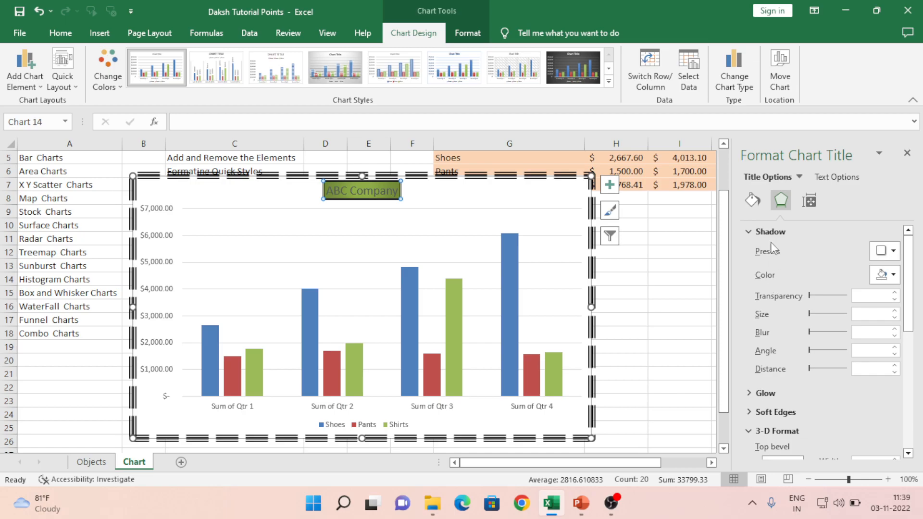
click(809, 201)
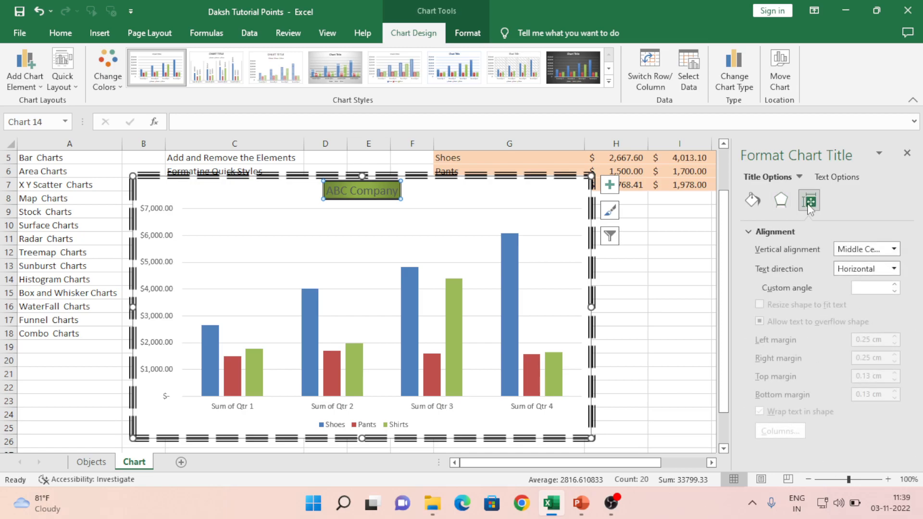
click(894, 249)
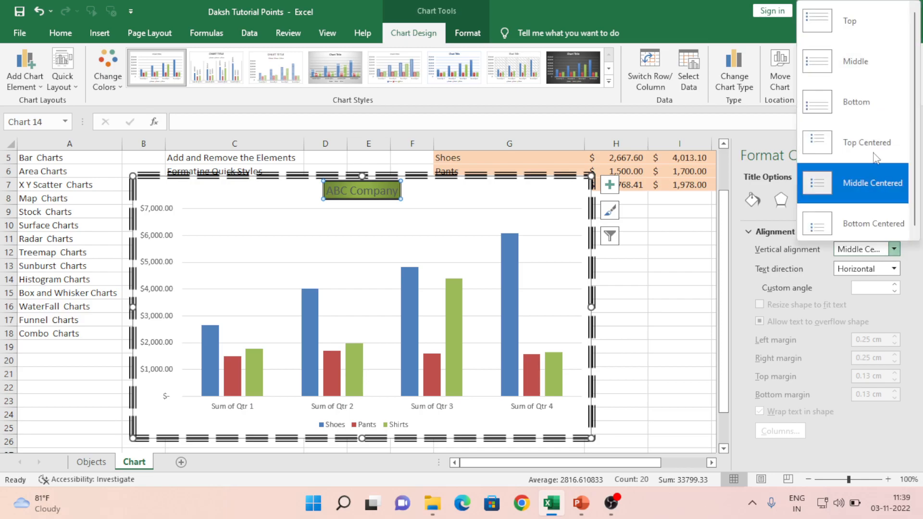
click(866, 38)
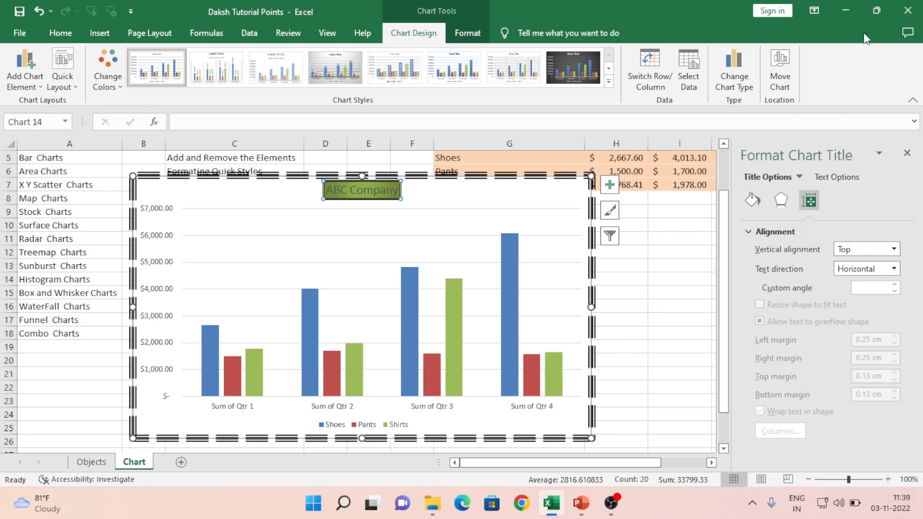
Try to enlarge the chart title box from its corner.
click(383, 193)
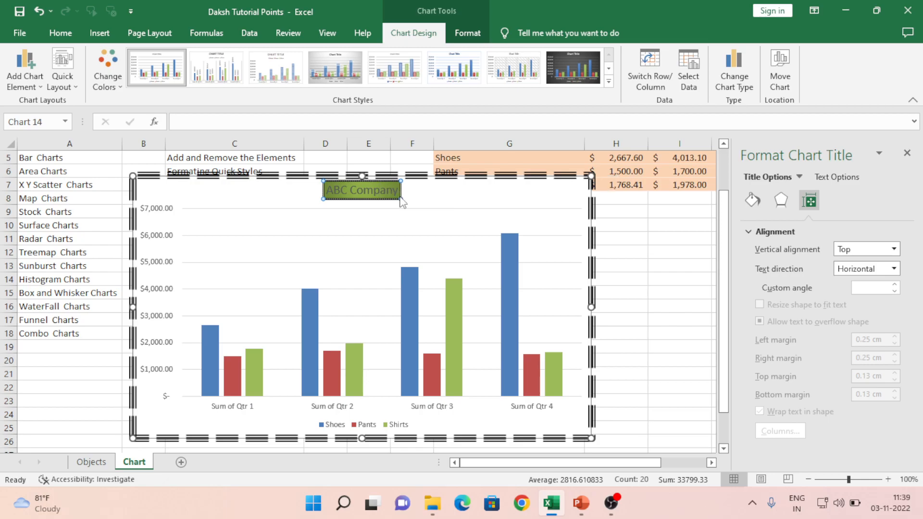
drag(401, 198, 445, 203)
double_click(381, 188)
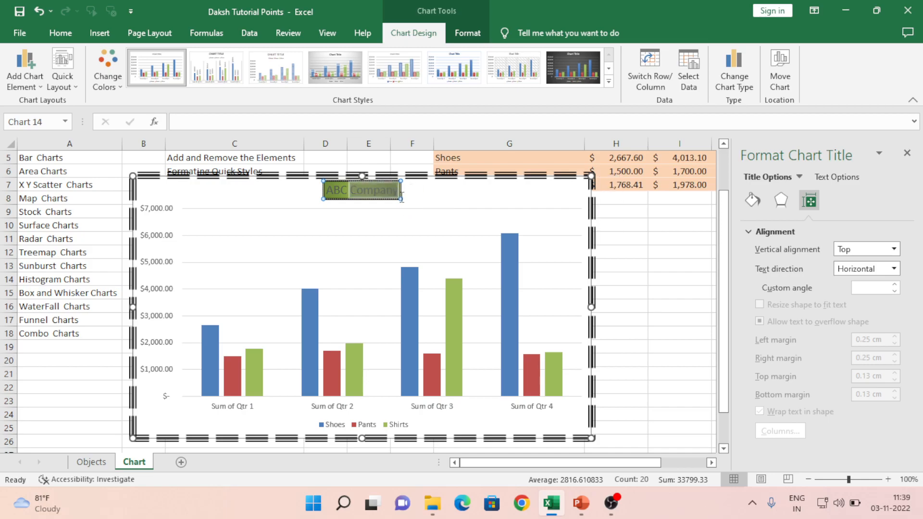
click(383, 190)
click(432, 197)
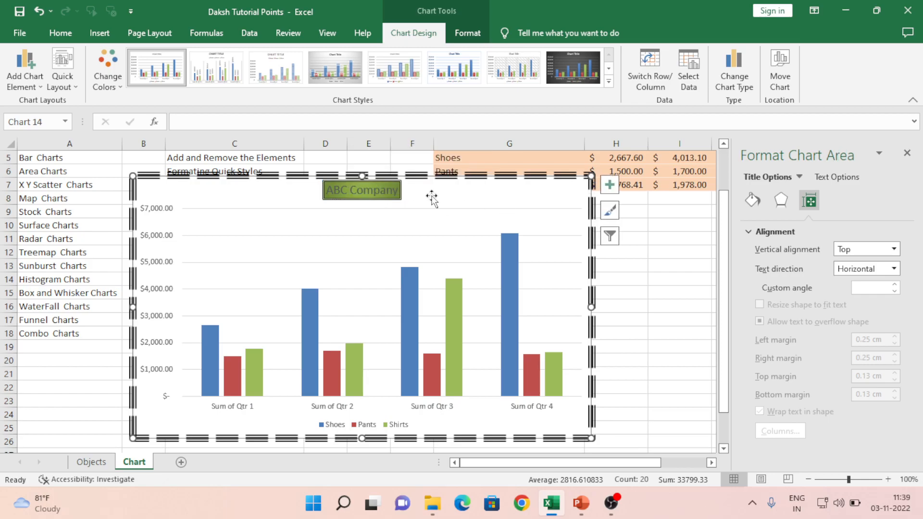
Append the filler text "dfdafdfafdasfasfdafdadsfadsf" after ABC Company in the chart title.
click(386, 194)
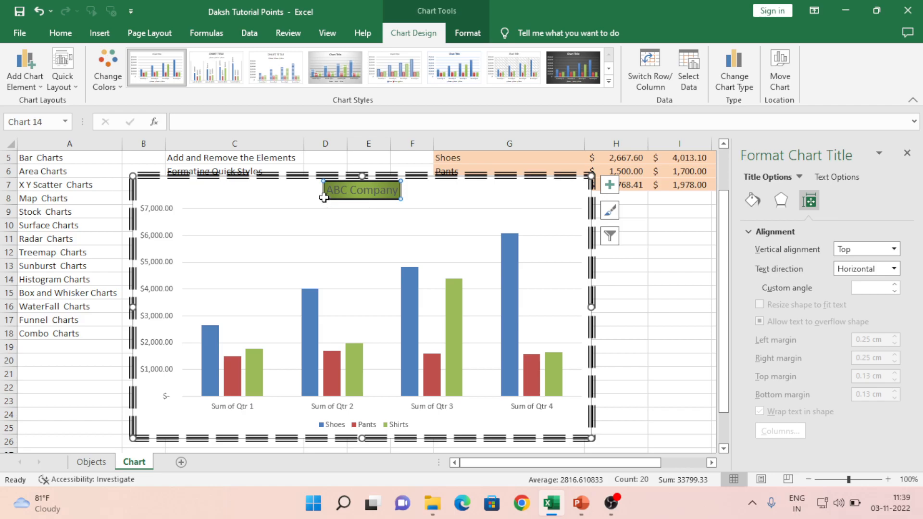
click(368, 192)
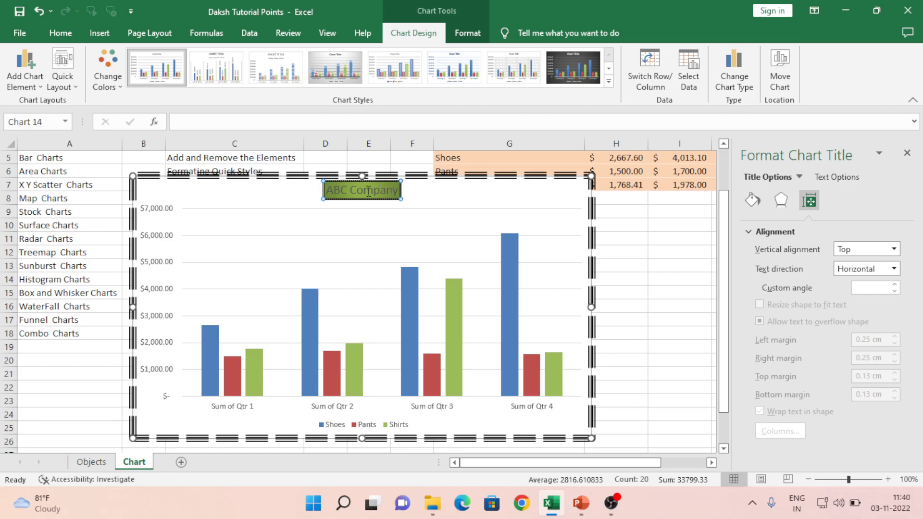
text(dfdafdfafdasfasfdafdadsfadsf)
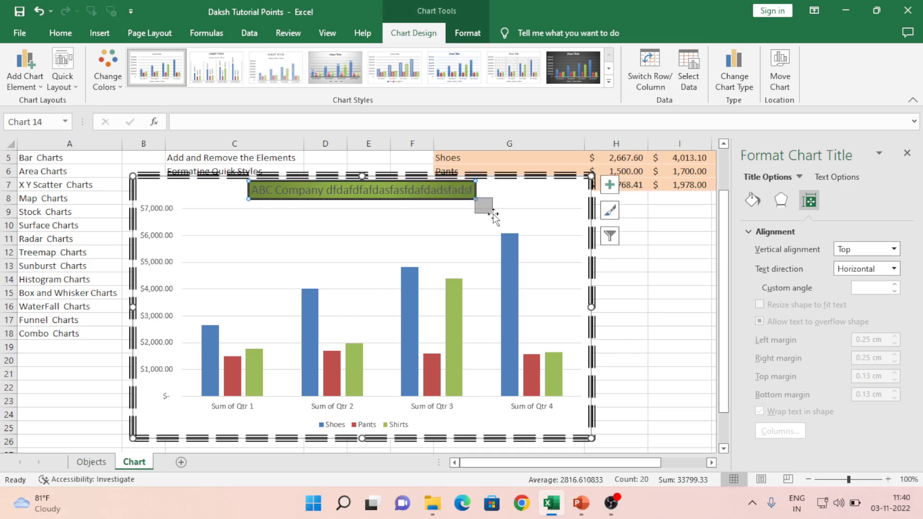
Delete the filler text and extra spaces after ABC Company in the chart title, and leave title editing.
double_click(390, 191)
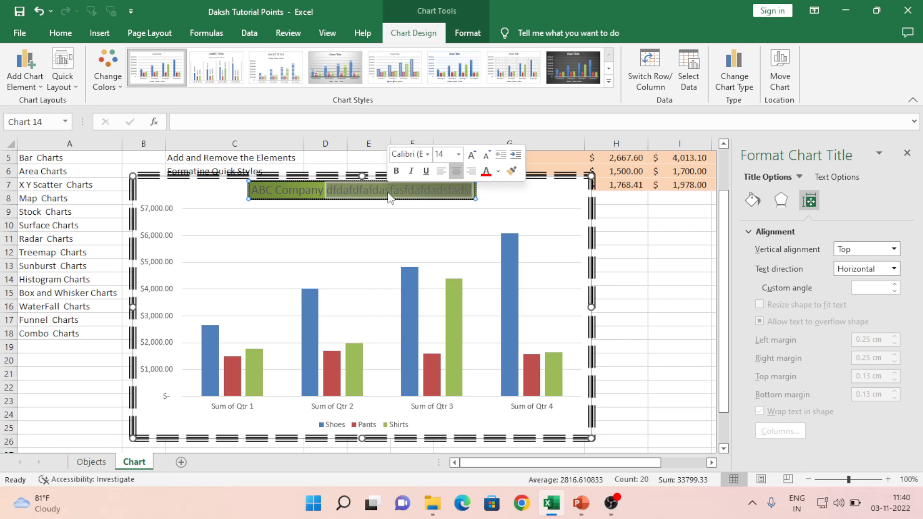
click(390, 191)
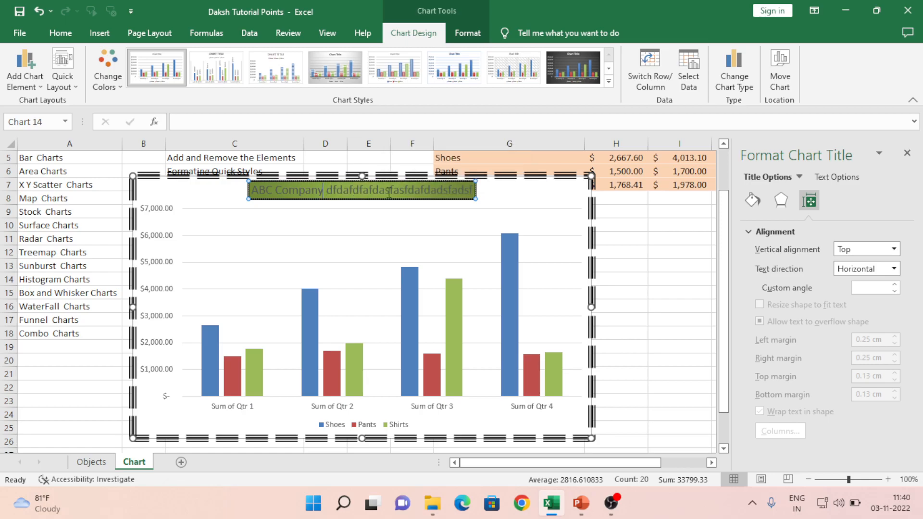
key(Delete)
key(Delete)
key(Delete)
key(Delete)
key(Delete)
key(Delete)
key(Delete)
key(Delete)
key(Delete)
key(Delete)
key(Delete)
key(Delete)
key(Delete)
key(Delete)
key(Delete)
key(Delete)
key(Delete)
key(Delete)
key(Delete)
key(Delete)
key(Delete)
key(Delete)
key(Delete)
key(Delete)
key(Delete)
key(Delete)
key(Delete)
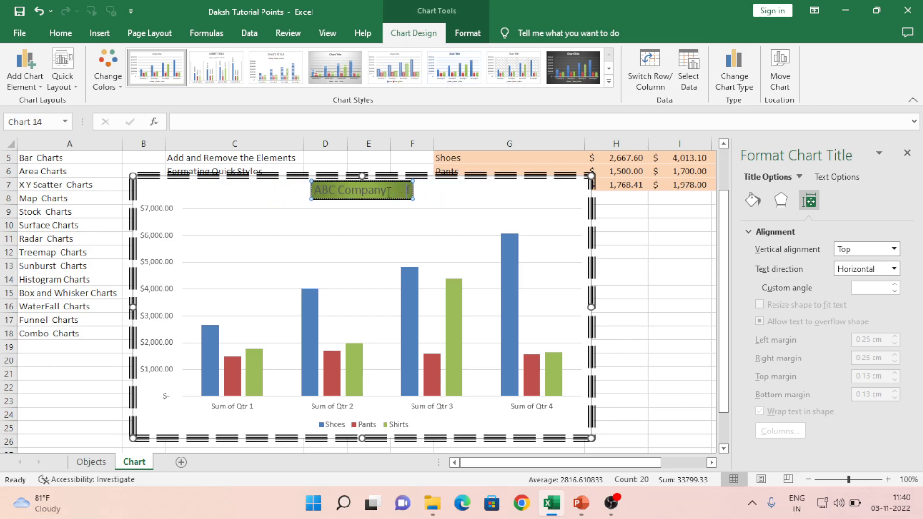
key(Delete)
key(BackSpace)
key(BackSpace)
key(BackSpace)
key(BackSpace)
key(BackSpace)
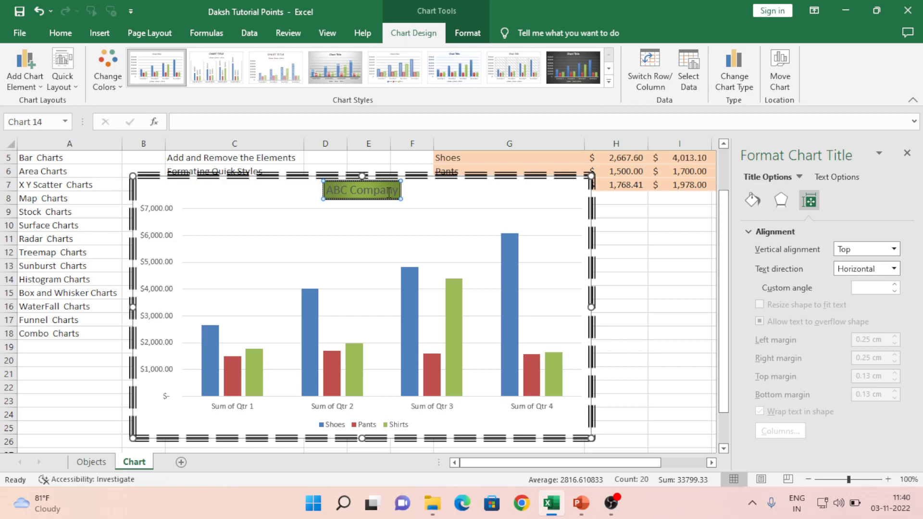
click(471, 210)
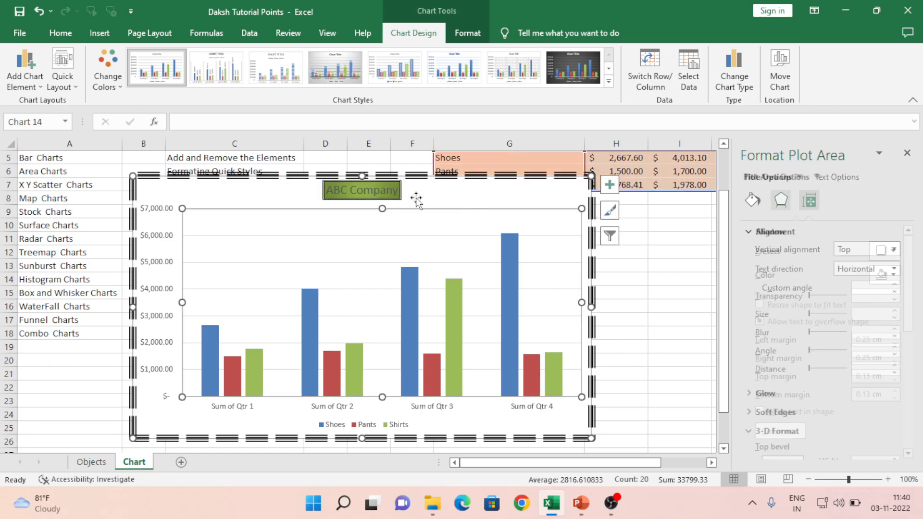
Try Bottom as the chart title's vertical alignment, set it to Middle, and look over the remaining alignment choices.
click(374, 195)
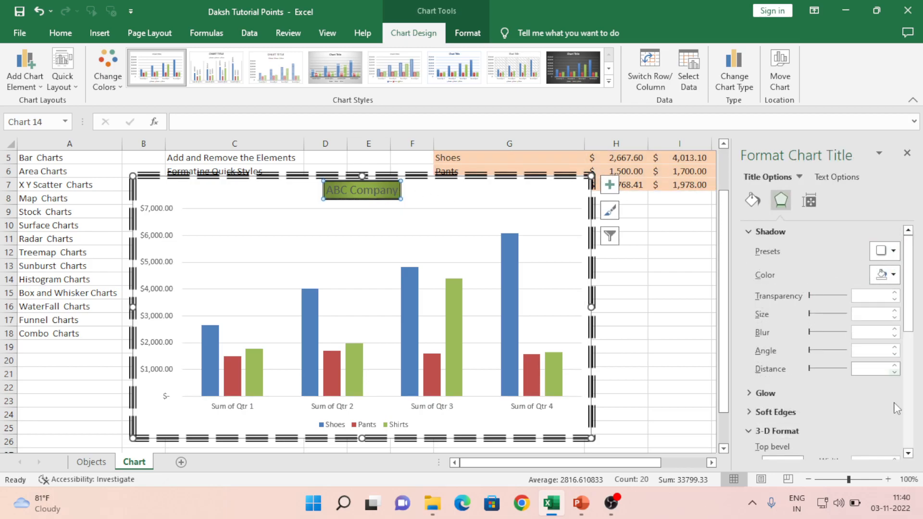
click(810, 201)
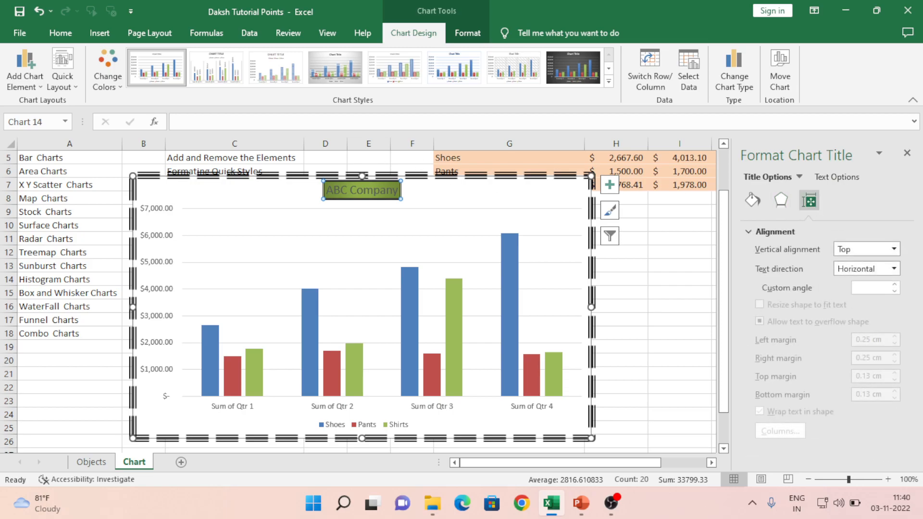
click(893, 249)
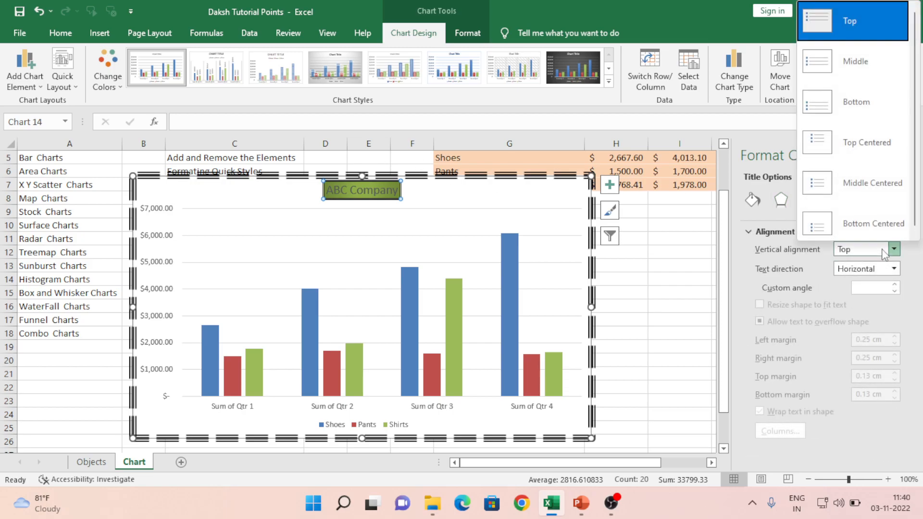
click(878, 94)
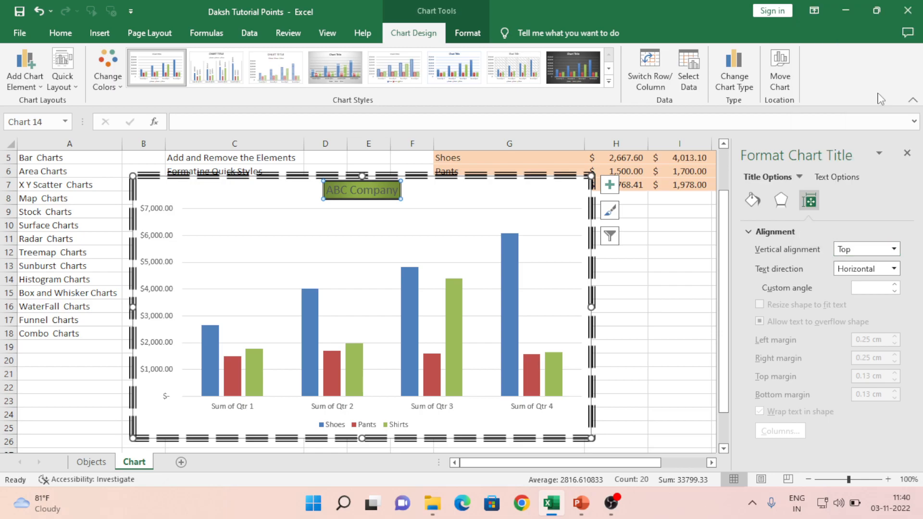
click(879, 255)
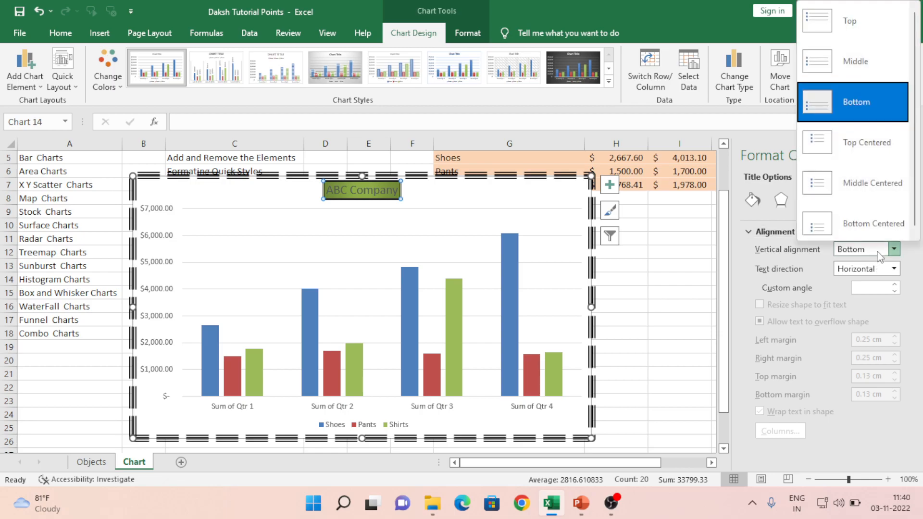
click(859, 65)
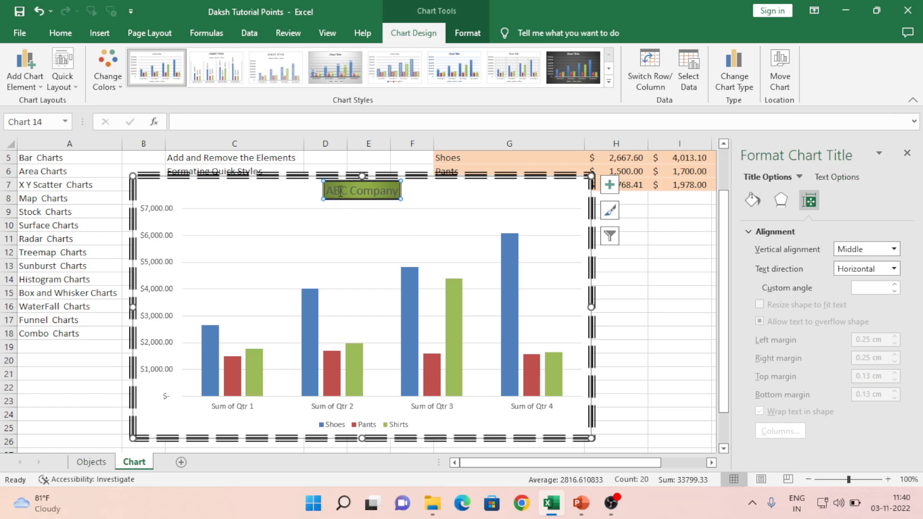
click(890, 250)
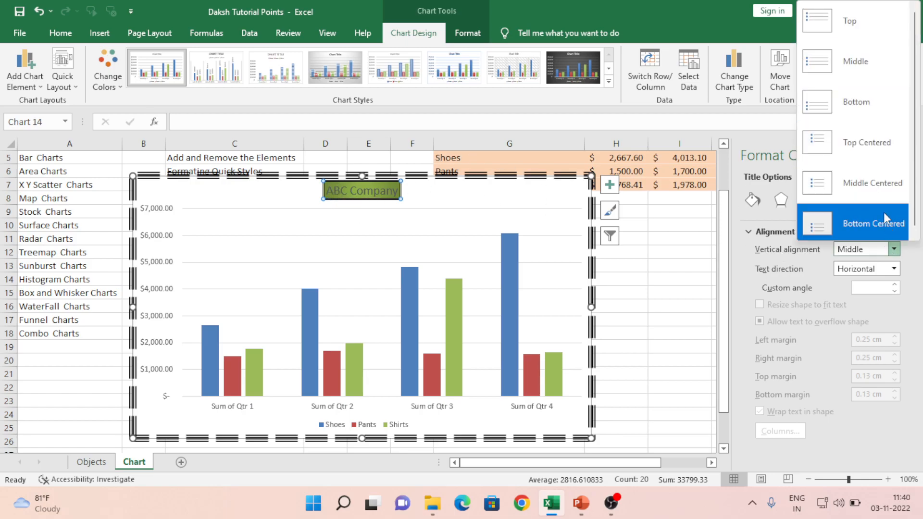
click(807, 250)
Try rotating the chart title text 90° and stacking it, and return its text direction to Horizontal.
click(886, 269)
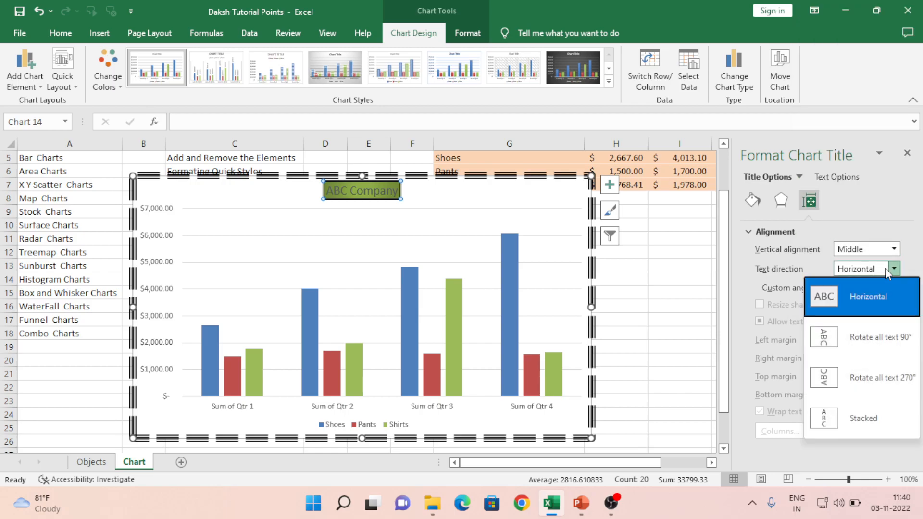
click(873, 339)
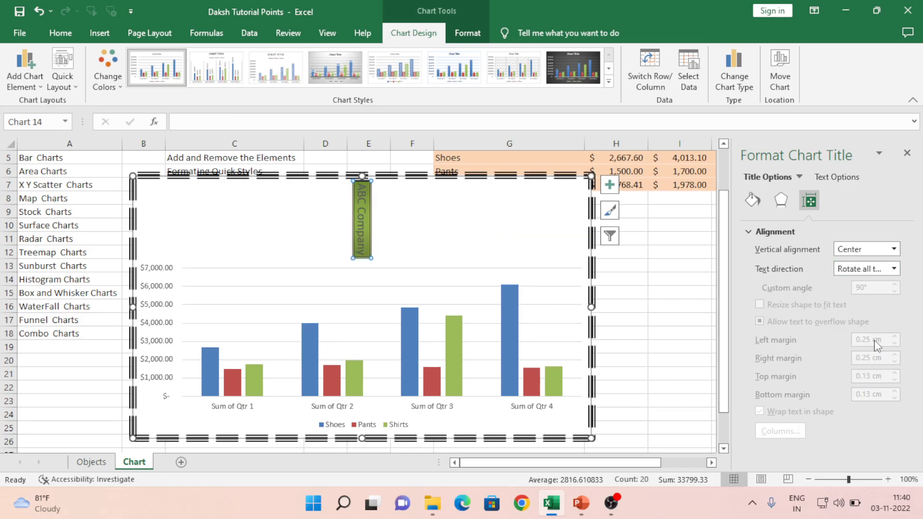
click(892, 271)
click(863, 414)
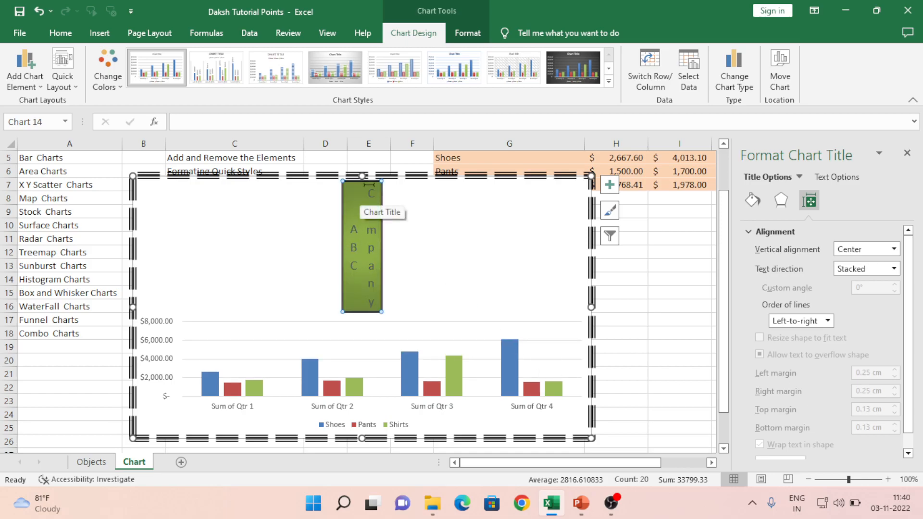
click(875, 269)
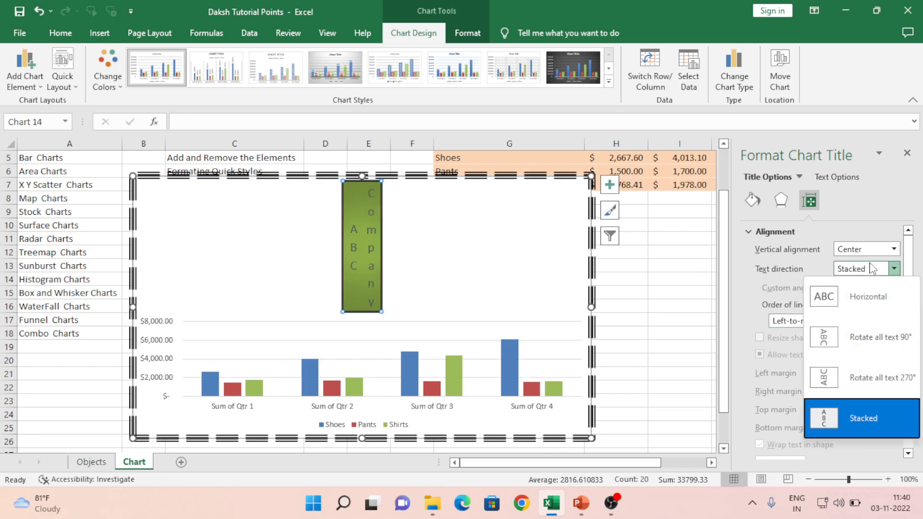
click(877, 295)
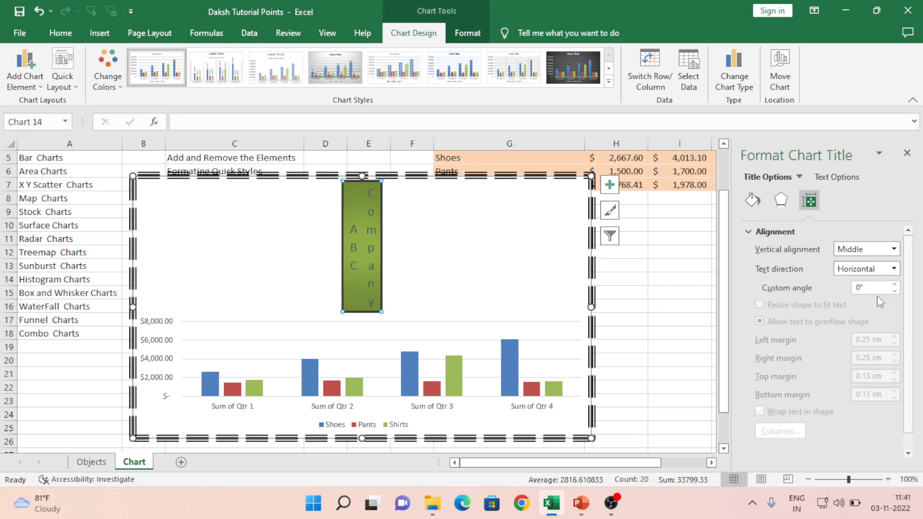
click(431, 192)
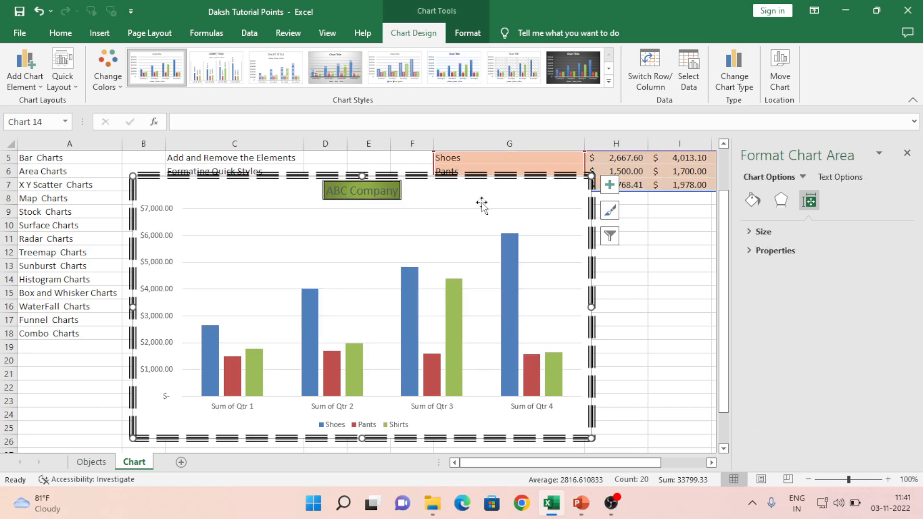
Select the chart title and review its fill, effects, and size and alignment options.
click(371, 193)
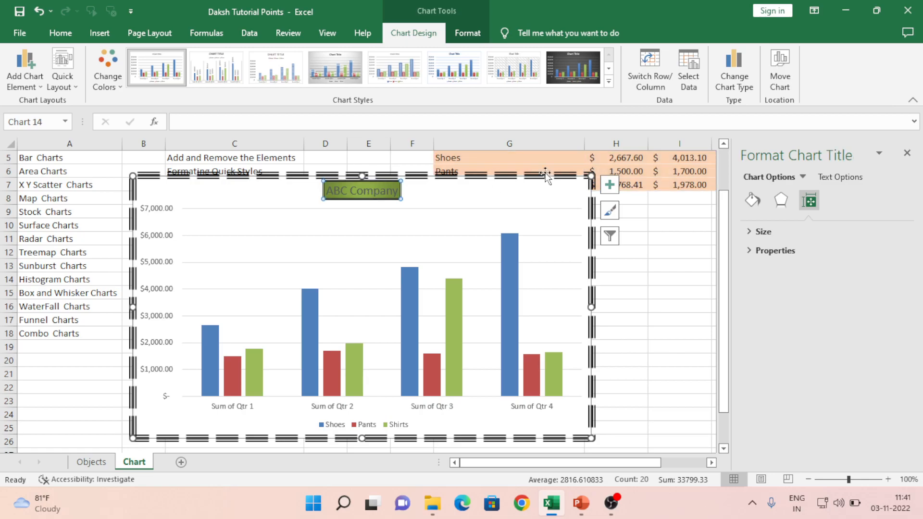
click(782, 200)
click(752, 200)
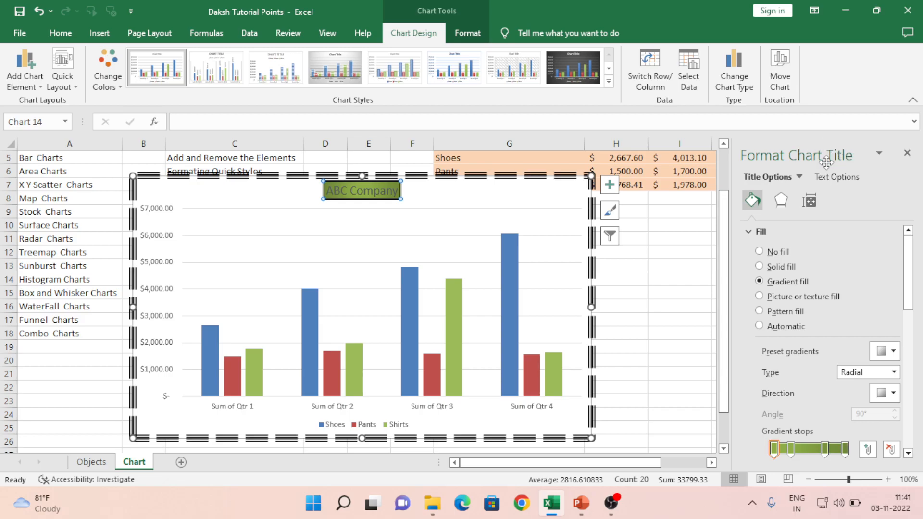
click(779, 201)
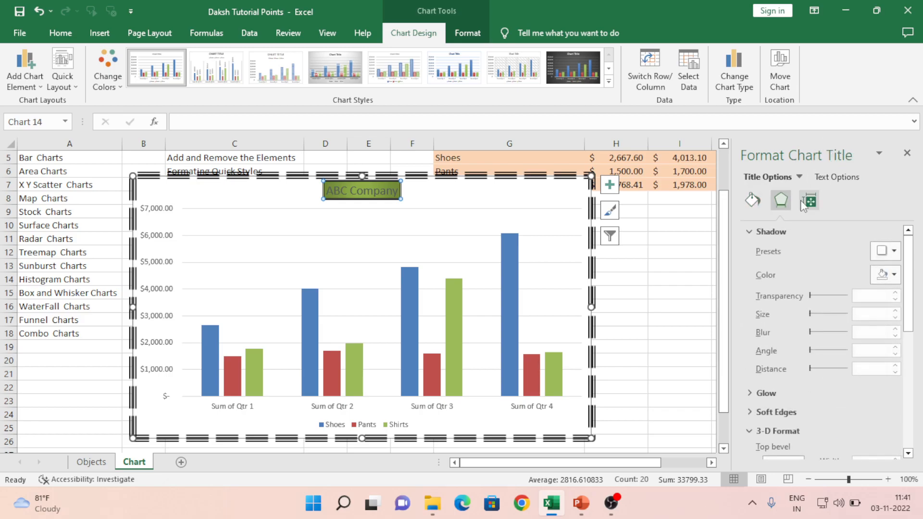
click(806, 201)
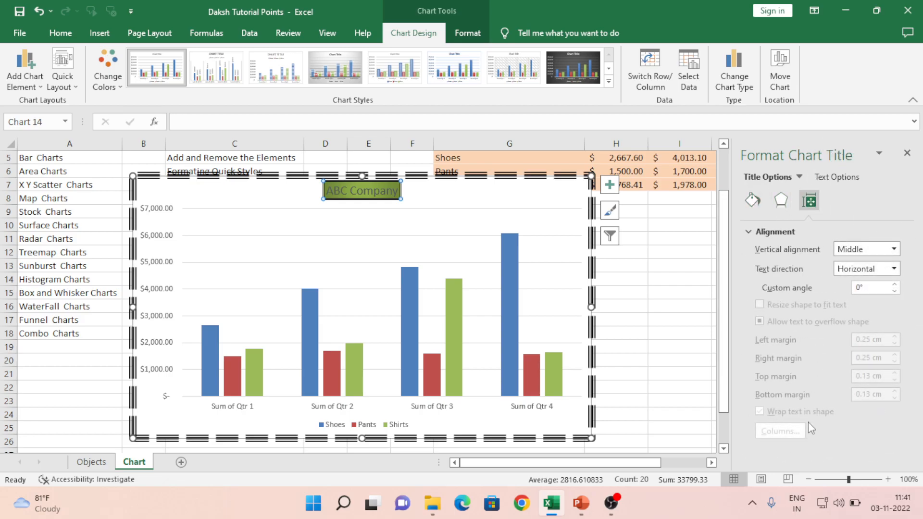
click(781, 200)
click(753, 200)
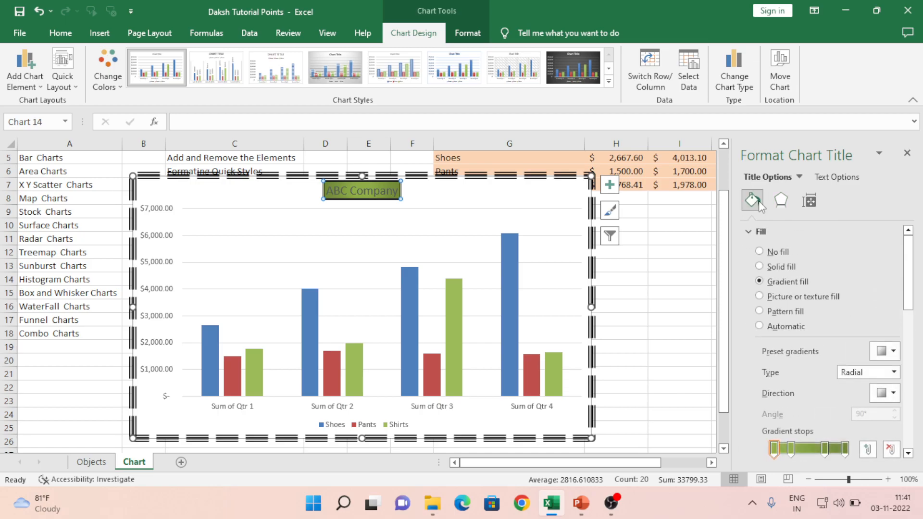
Select the chart area and increase its border width to 11.5 pt.
click(454, 203)
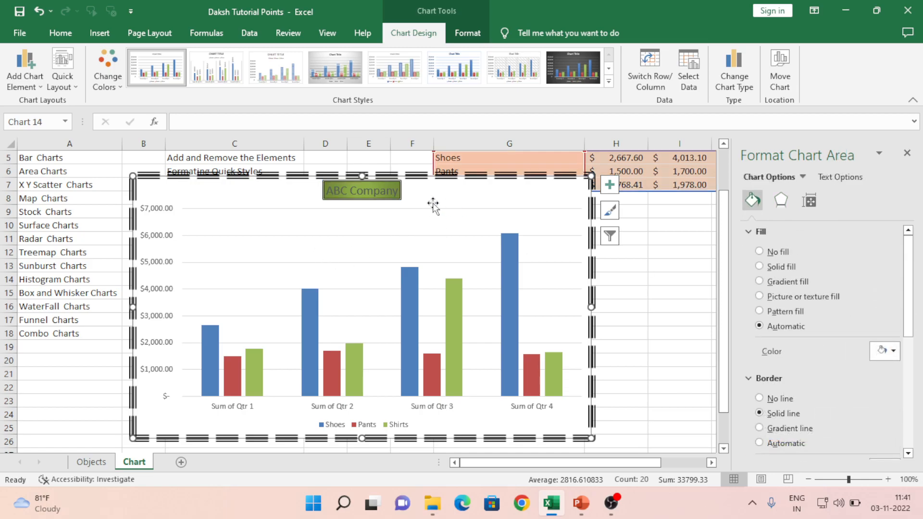
click(155, 214)
click(138, 176)
drag(910, 278, 920, 340)
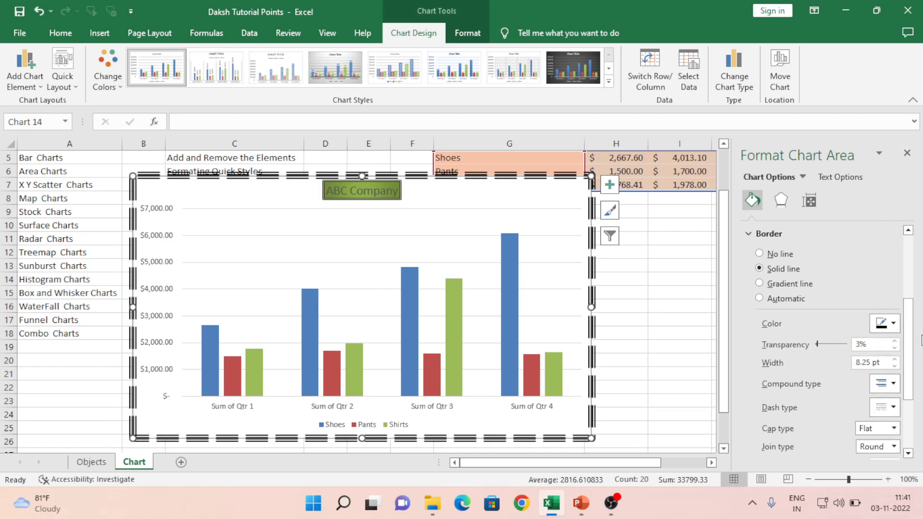
click(896, 359)
click(896, 360)
click(895, 360)
click(896, 360)
click(895, 360)
click(895, 360)
click(895, 360)
click(895, 360)
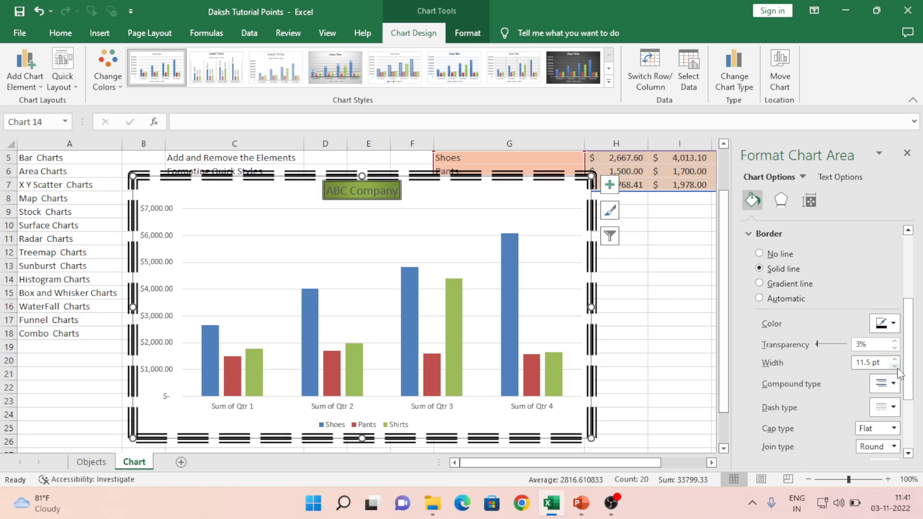
Reduce the chart area's border width to 0 pt.
click(895, 366)
click(895, 367)
click(896, 366)
click(895, 366)
click(895, 366)
click(895, 367)
click(895, 366)
click(895, 366)
click(895, 366)
click(895, 366)
click(896, 367)
click(896, 366)
click(895, 367)
click(895, 367)
click(895, 367)
click(895, 367)
click(896, 366)
click(895, 367)
click(895, 366)
click(896, 366)
click(895, 366)
click(895, 366)
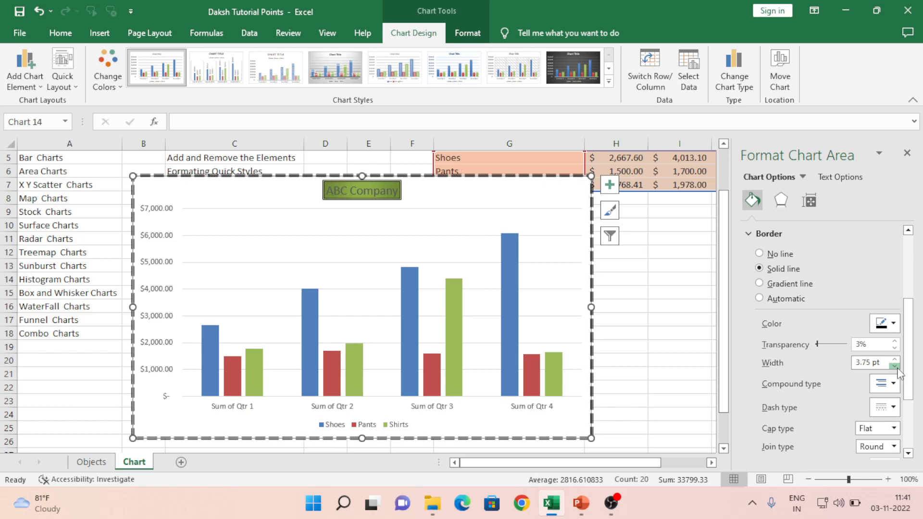
click(895, 366)
click(896, 367)
click(895, 367)
click(895, 367)
click(895, 366)
click(895, 366)
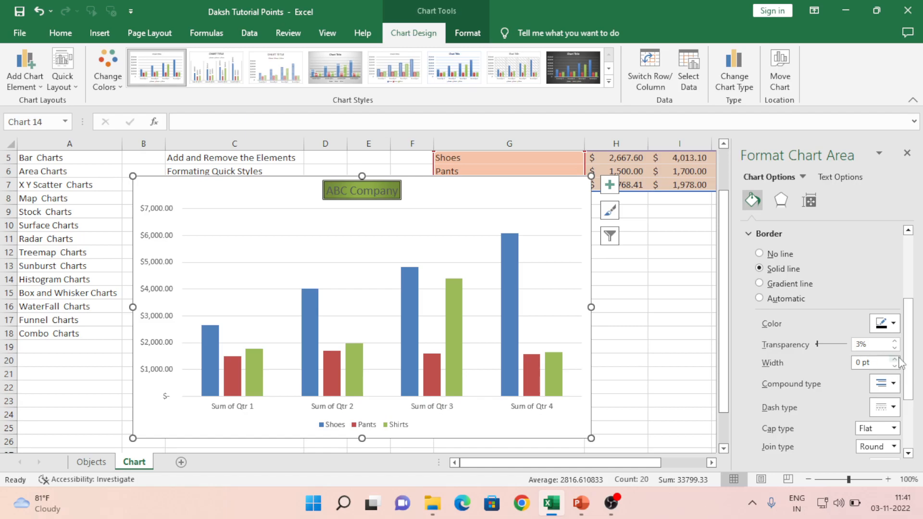
Choose the double line as the chart border's compound type and set its cap type to Square.
click(899, 386)
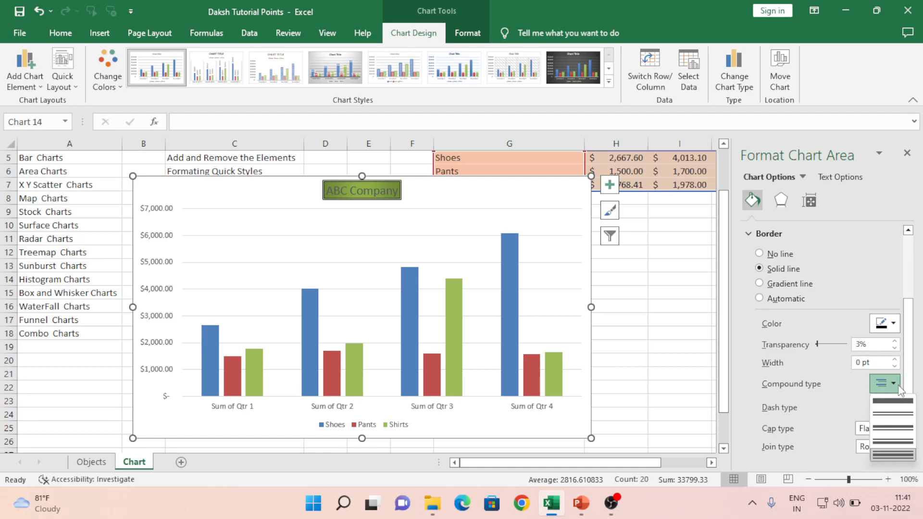
click(889, 412)
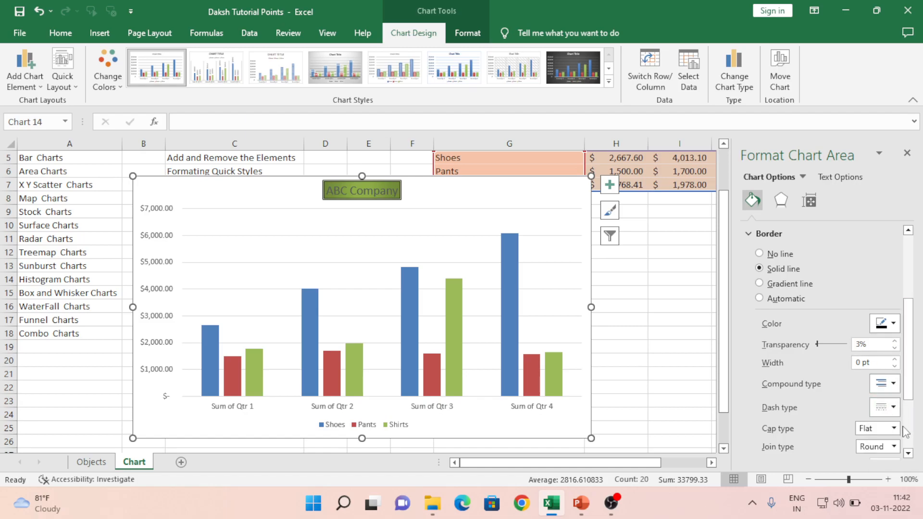
click(894, 428)
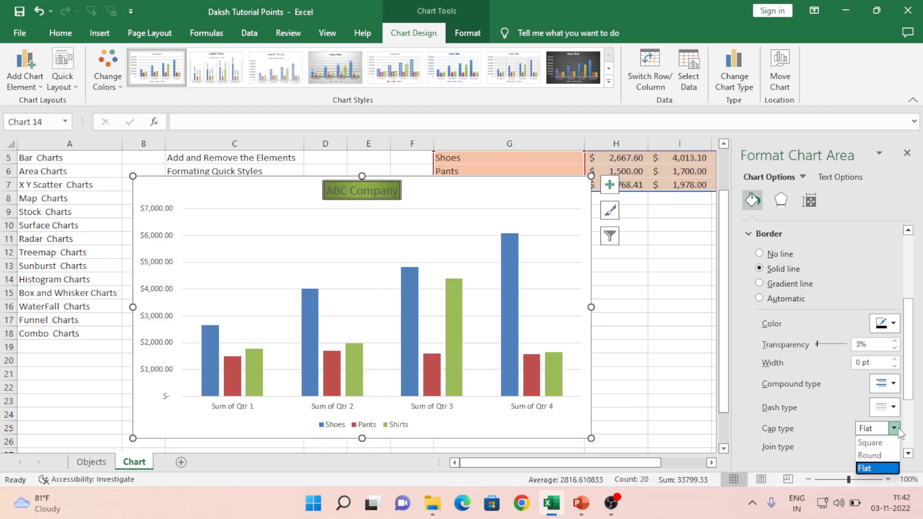
click(878, 443)
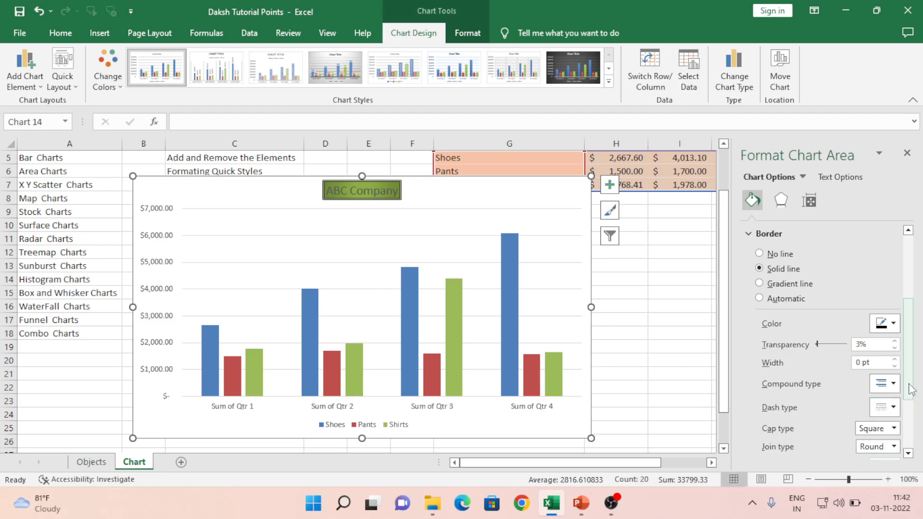
Give the chart border a round-dot dash type and set its width to 2.75 pt.
scroll(909, 393, down, 3)
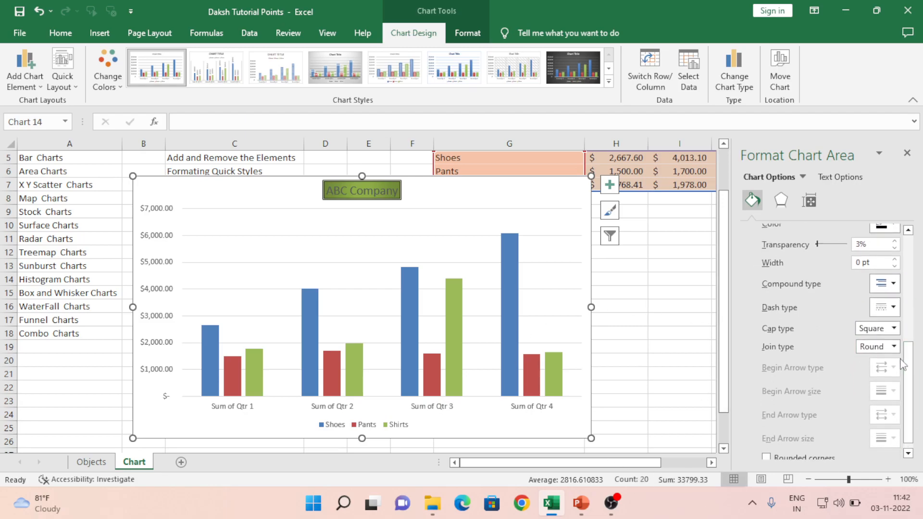
click(895, 308)
click(888, 334)
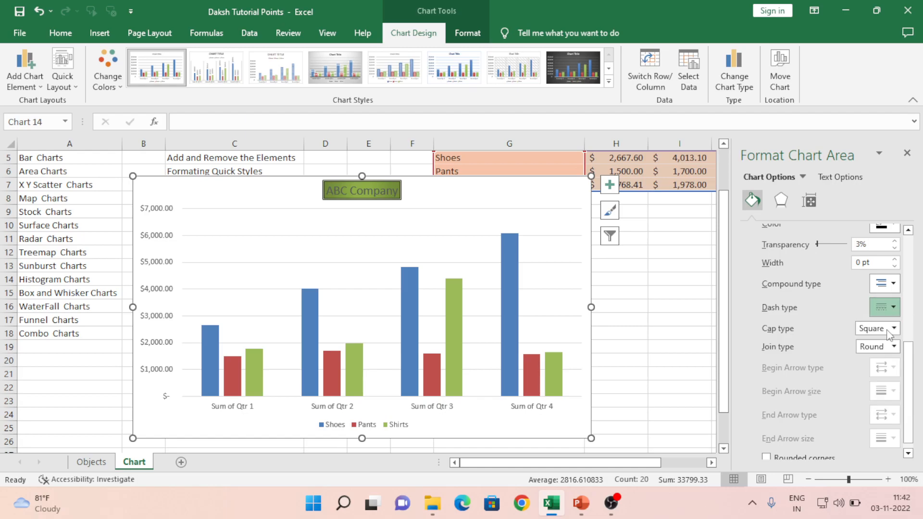
click(895, 261)
click(894, 261)
click(895, 261)
click(895, 262)
click(894, 261)
click(894, 261)
click(894, 260)
click(894, 260)
click(894, 260)
click(894, 260)
click(894, 260)
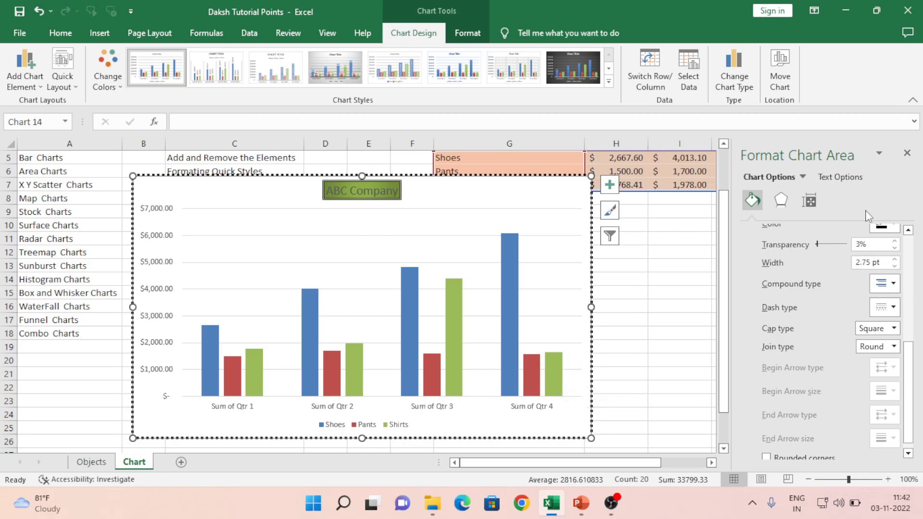
Fill the chart area with the online Balloons picture showing a balloon bunch against a blue sky.
drag(909, 343, 913, 235)
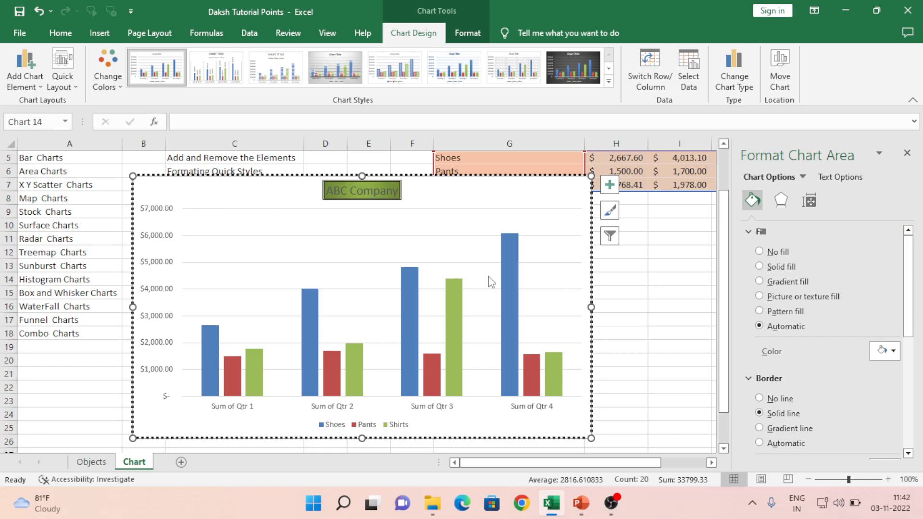
click(759, 296)
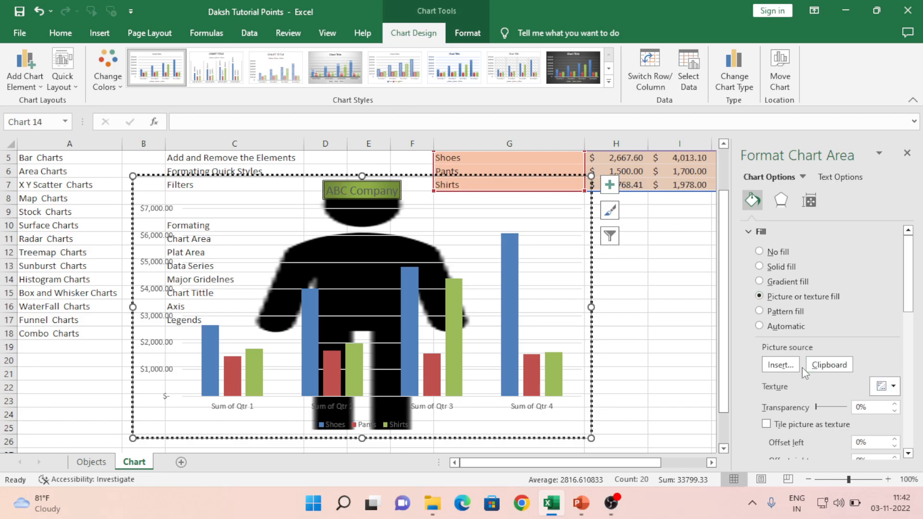
click(779, 364)
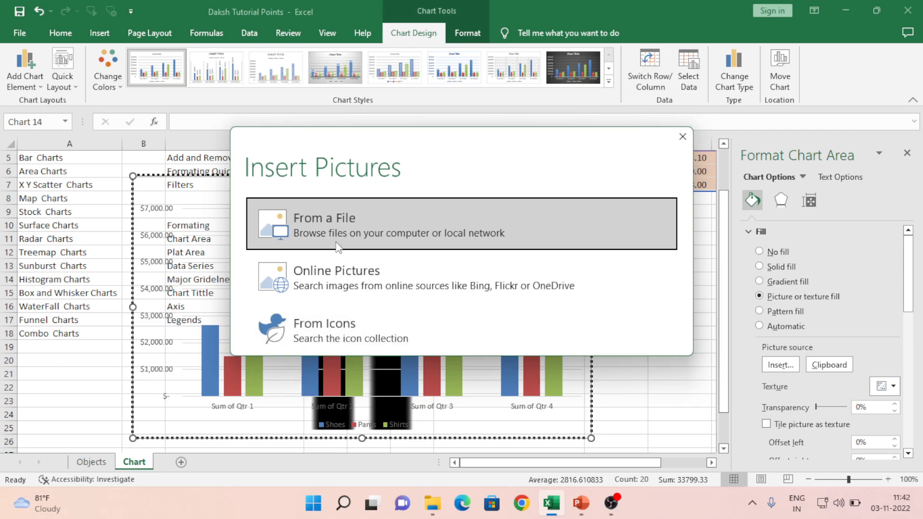
click(328, 271)
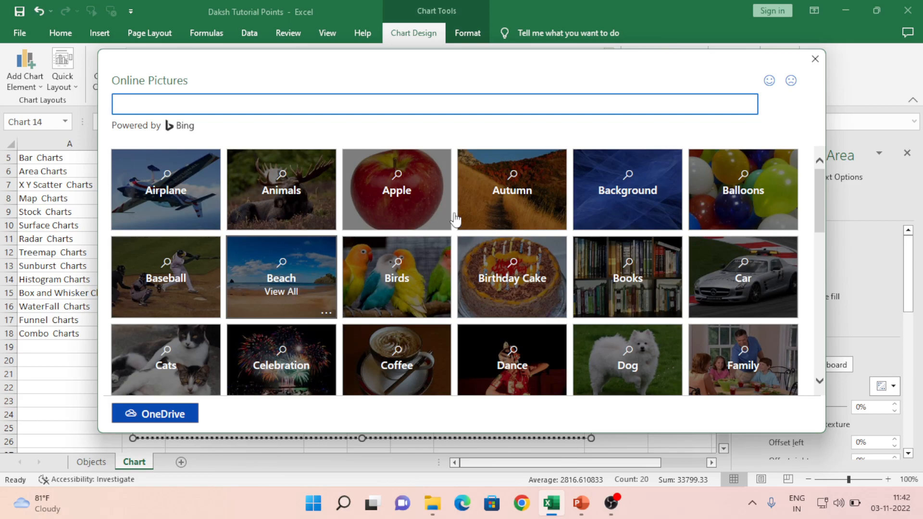
click(774, 203)
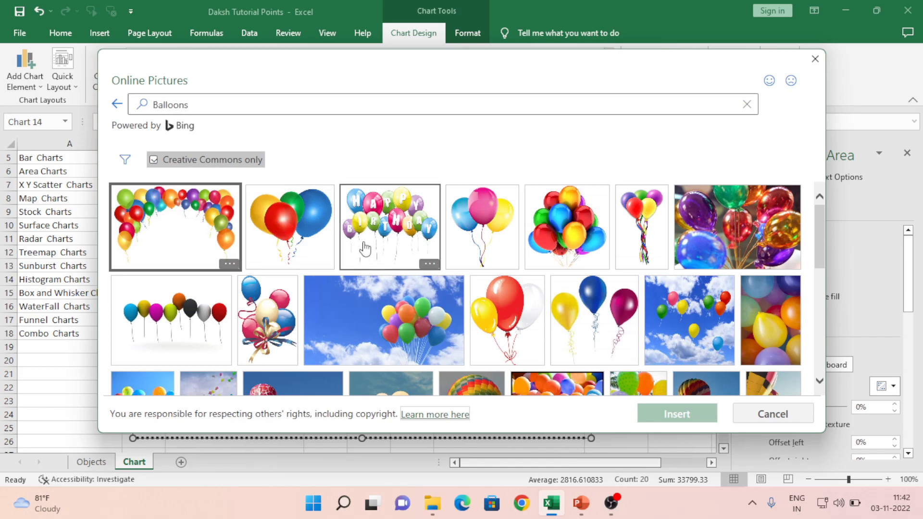
click(394, 327)
double_click(394, 327)
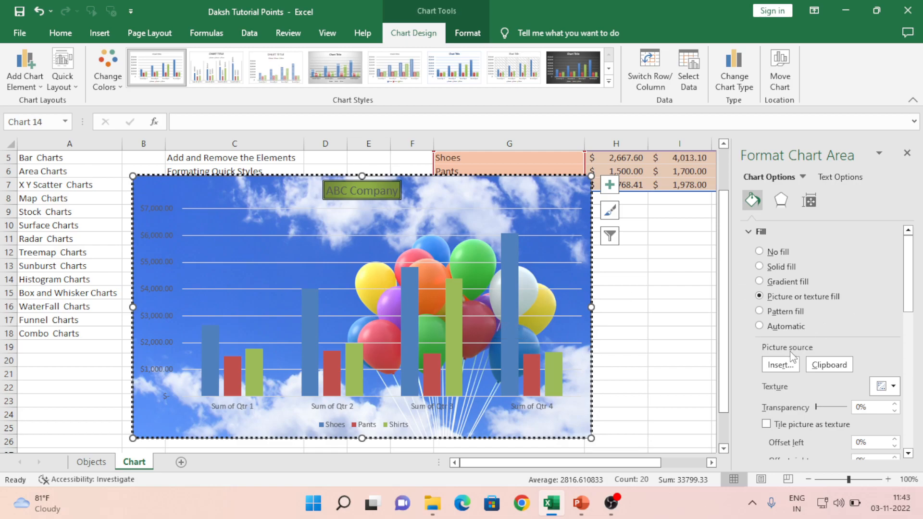
Replace the chart area's picture fill with the Sample Image file and reset the fill to Automatic.
click(784, 367)
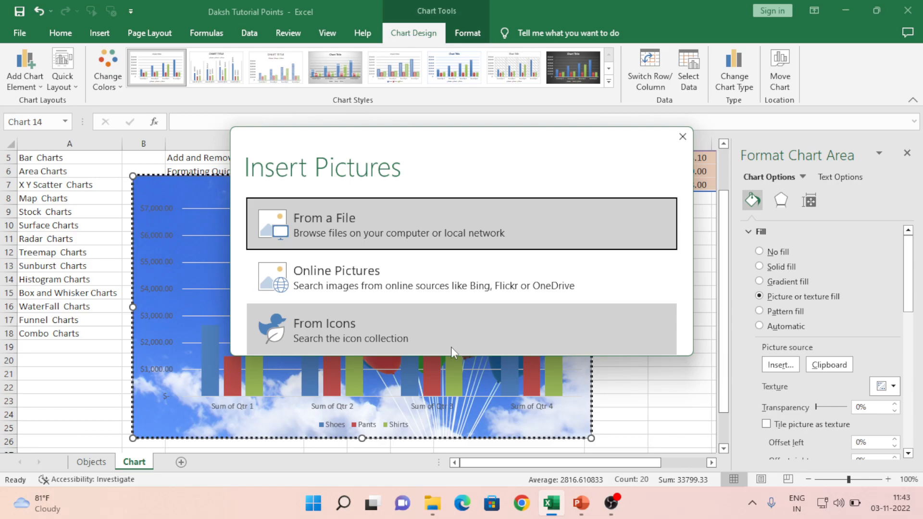
click(316, 272)
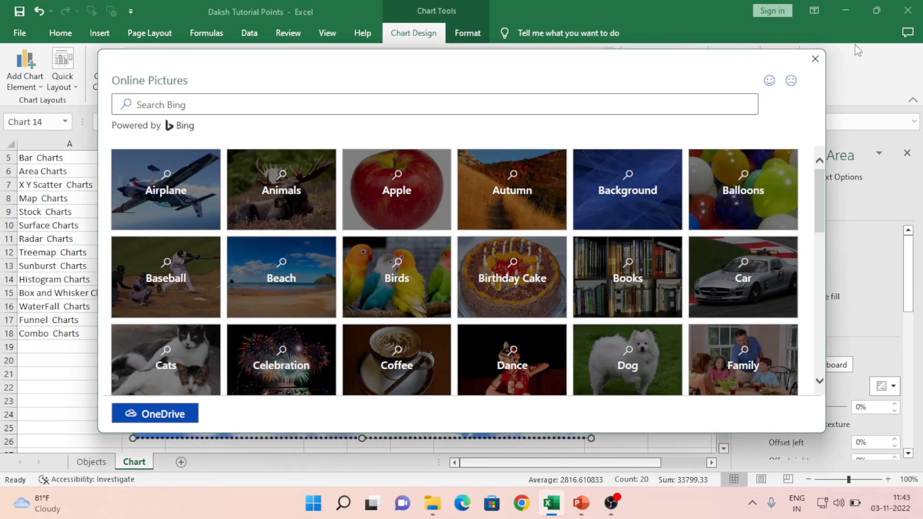
click(814, 59)
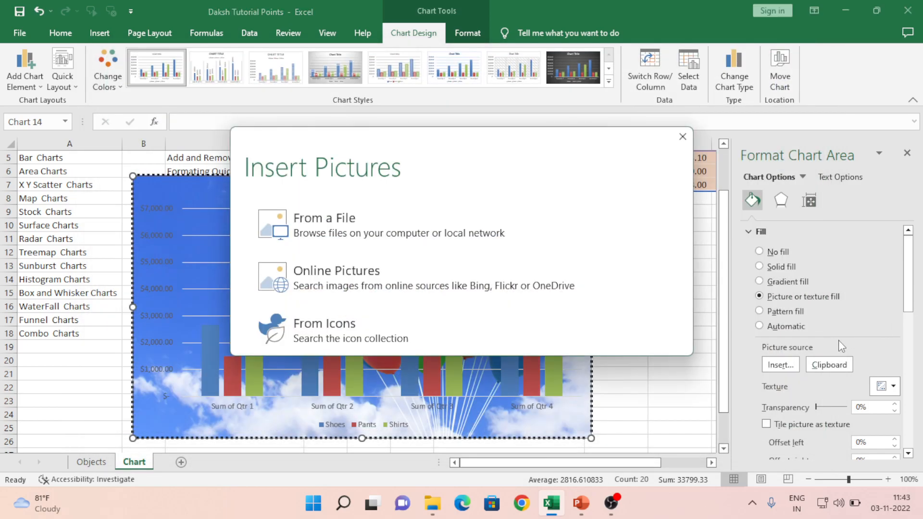
click(374, 260)
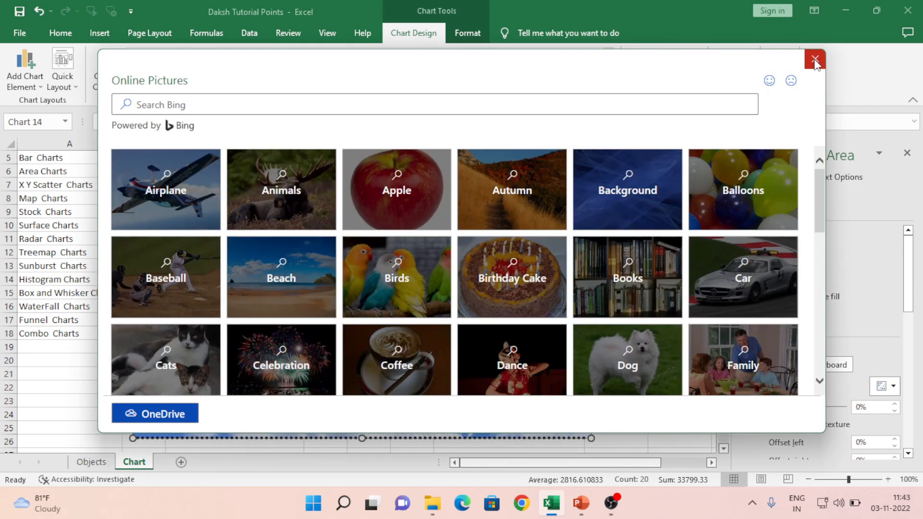
click(815, 60)
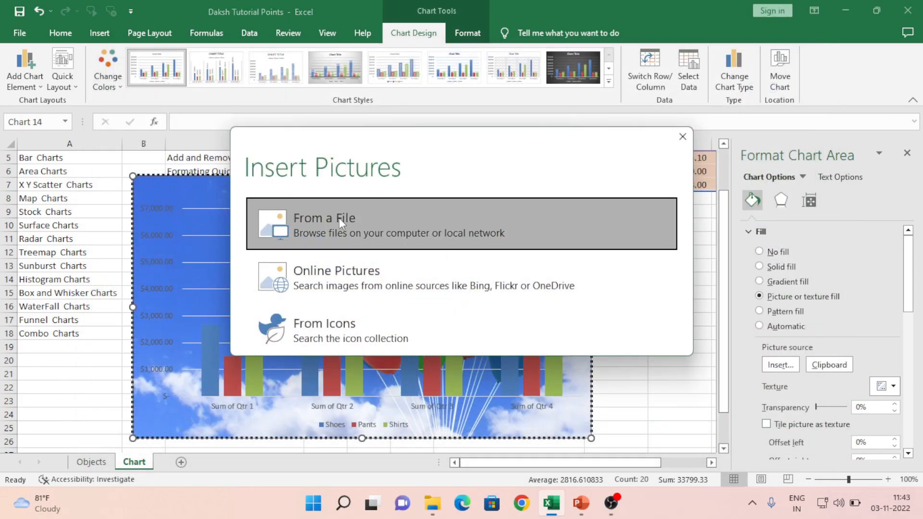
click(339, 218)
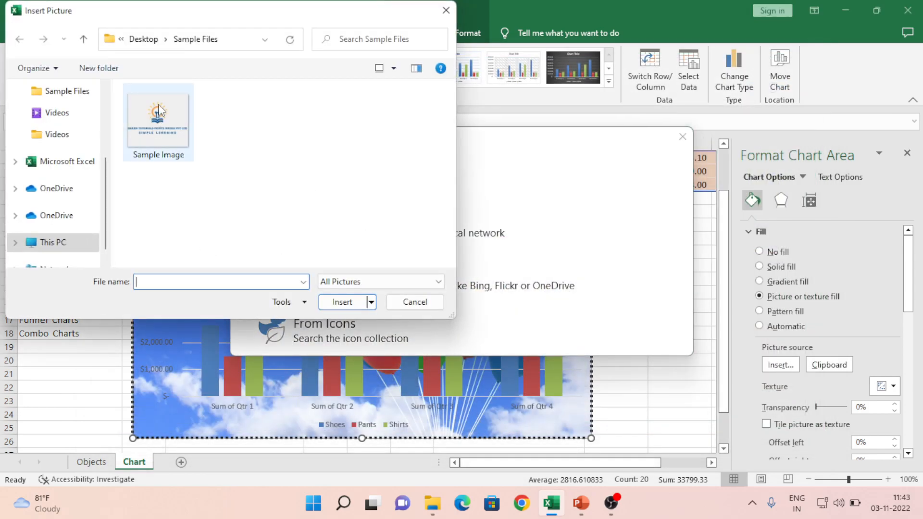
double_click(168, 124)
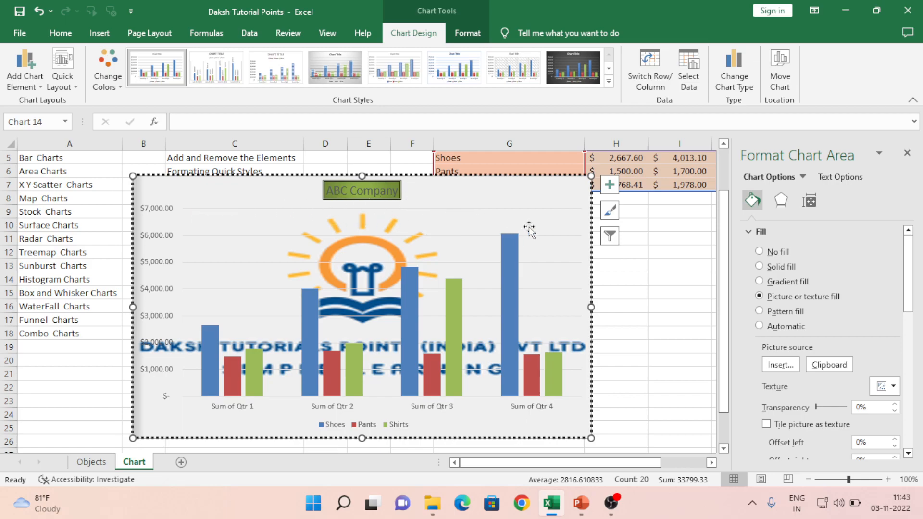
click(759, 326)
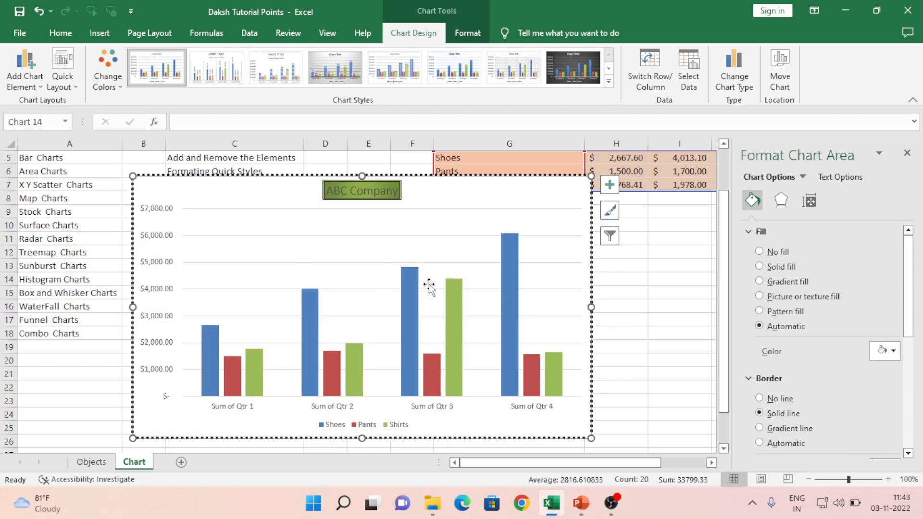
Apply a gradient fill to the chart's vertical axis labels.
click(157, 217)
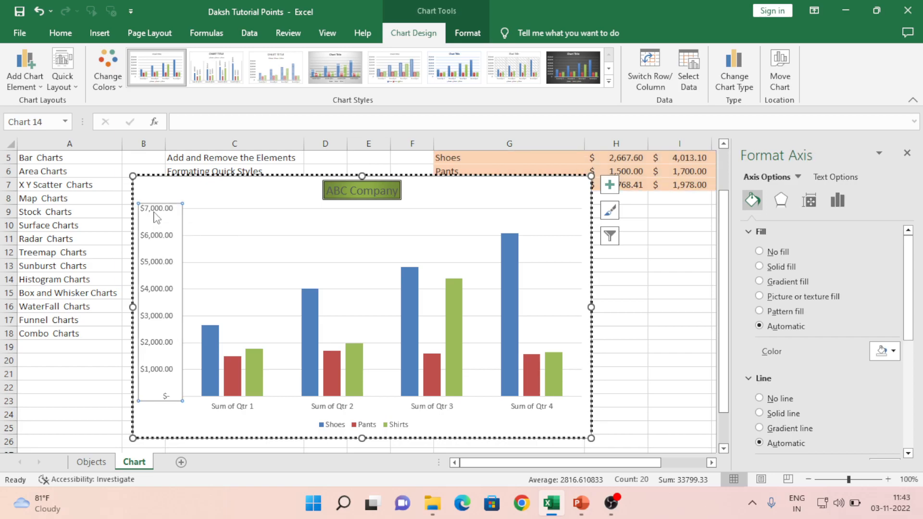
click(307, 303)
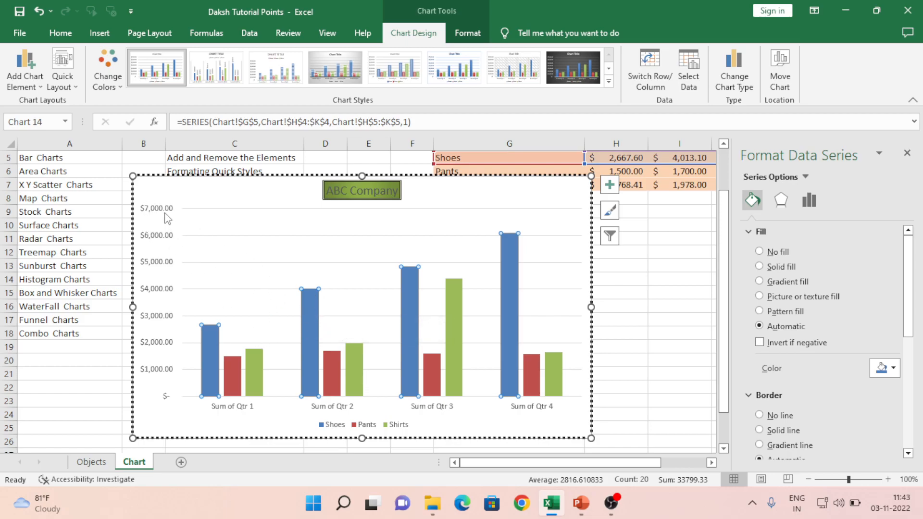
click(159, 214)
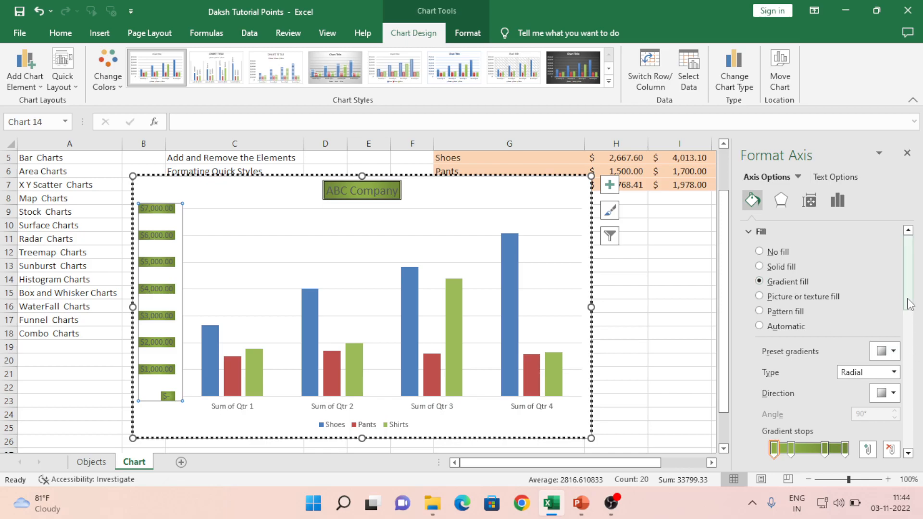
Give the chart's vertical axis a solid line and deselect the axis.
drag(913, 299, 914, 393)
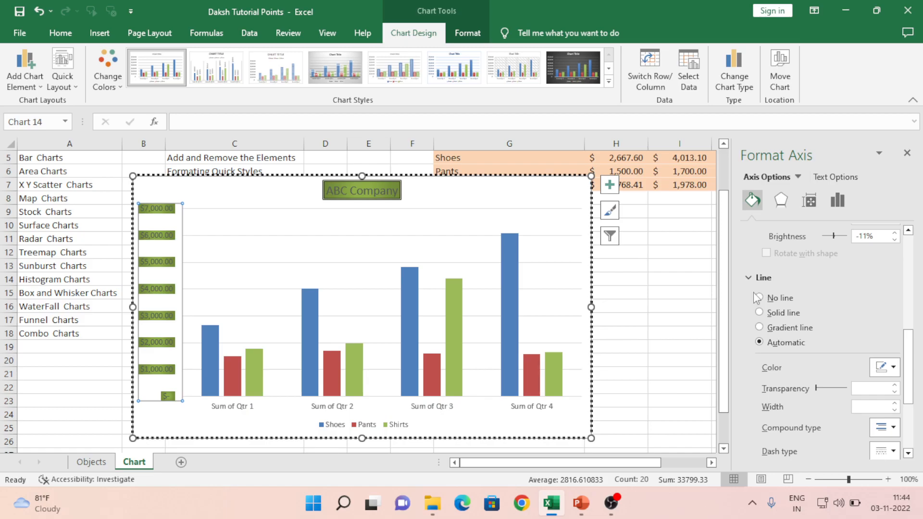
click(761, 314)
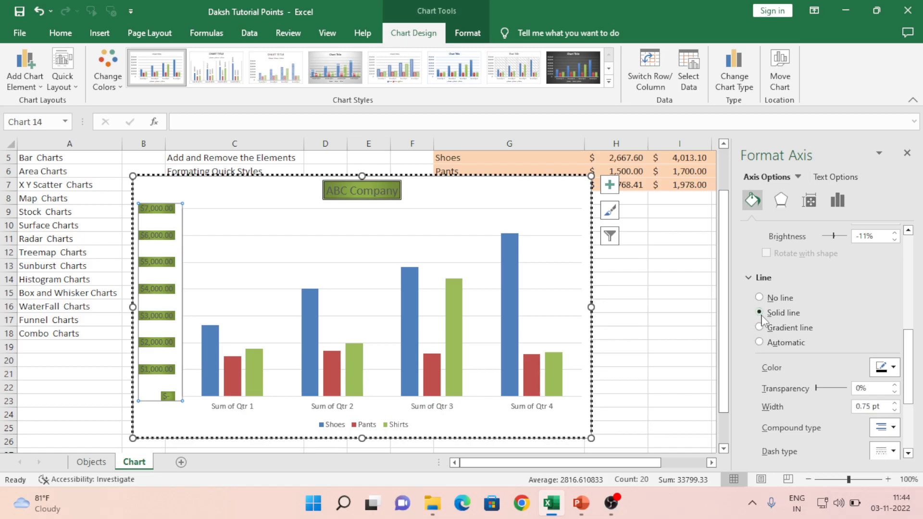
click(191, 410)
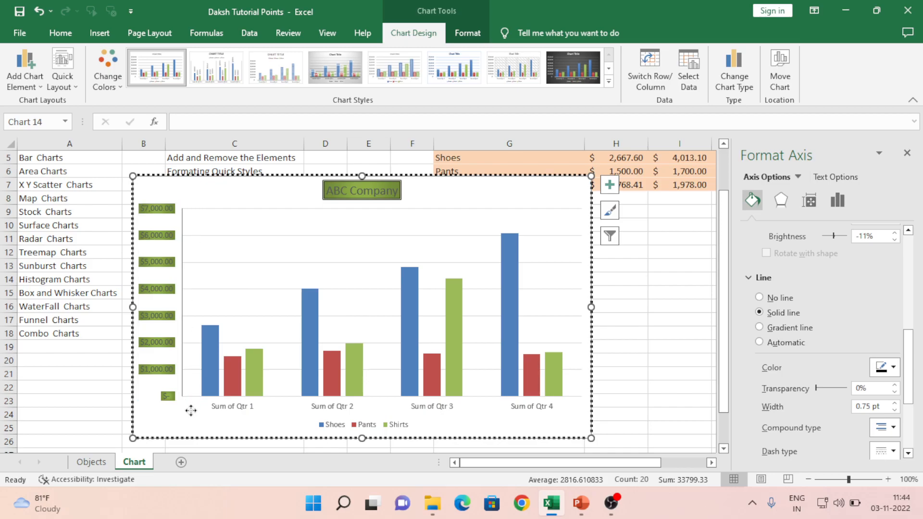
Try the vertical axis with No line and restore its solid line.
click(152, 215)
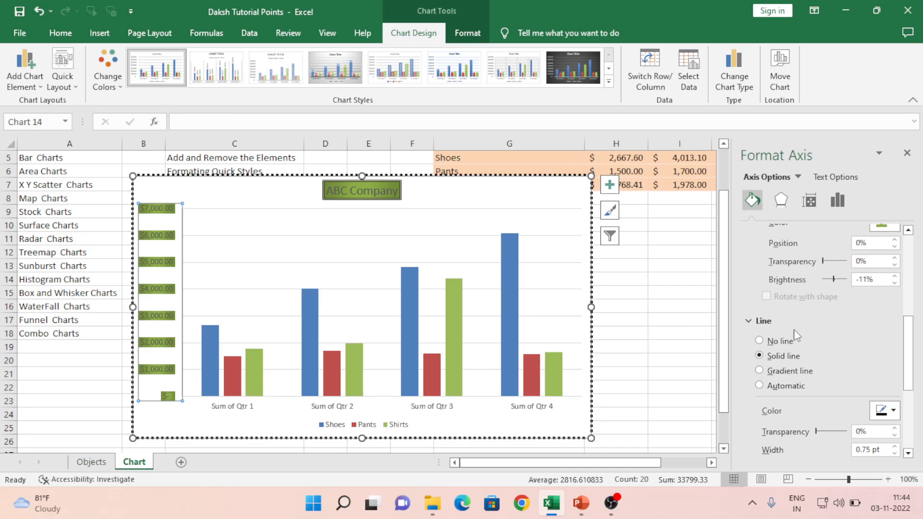
click(784, 345)
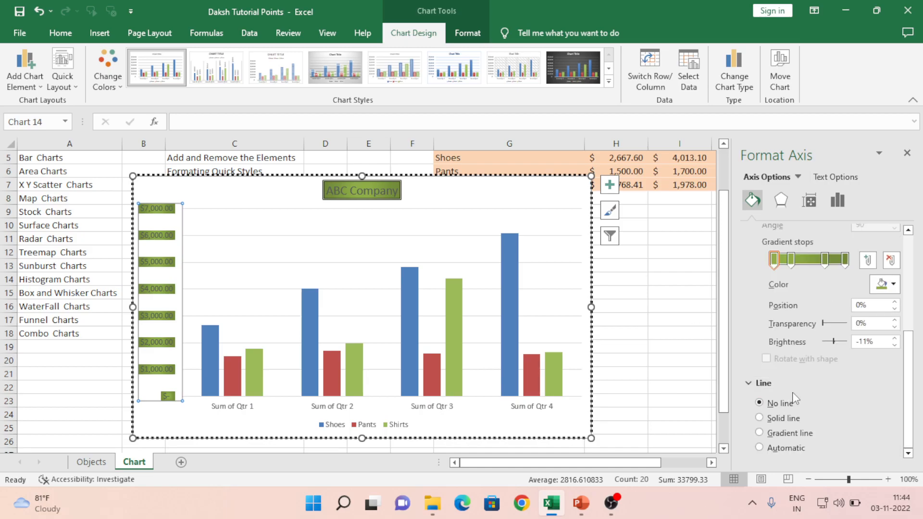
click(182, 435)
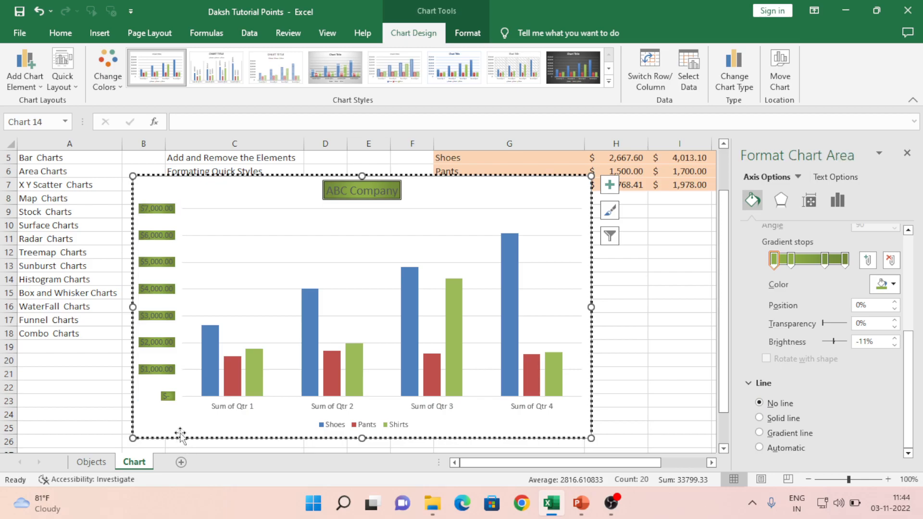
click(160, 297)
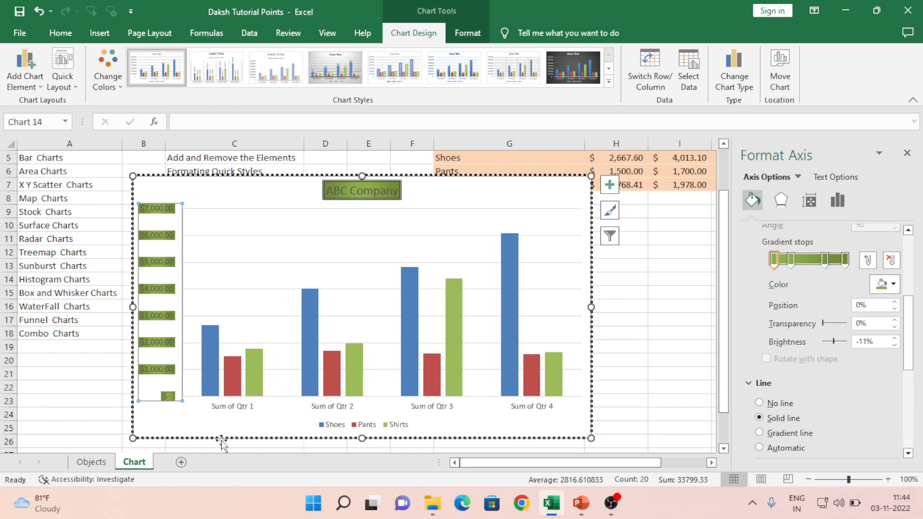
click(177, 419)
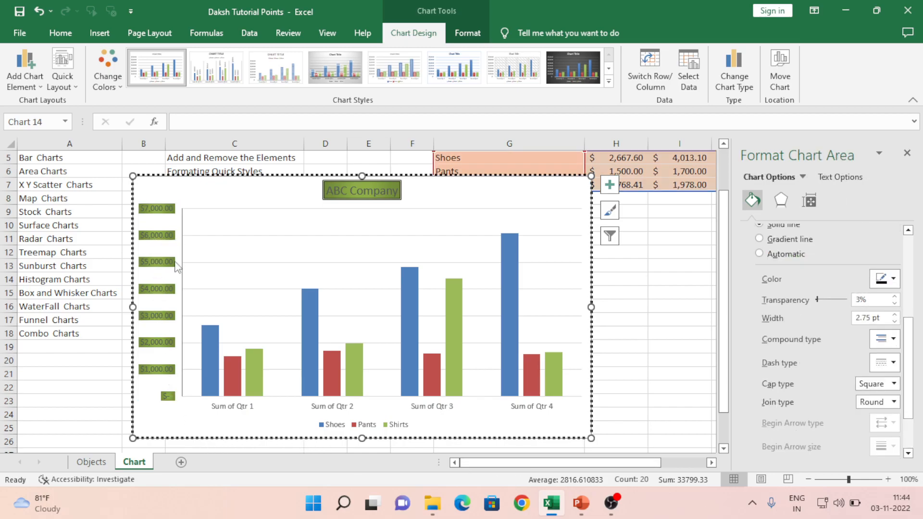
Color the vertical axis line dark red and set its width to 3.5 pt.
click(148, 269)
drag(909, 355, 914, 417)
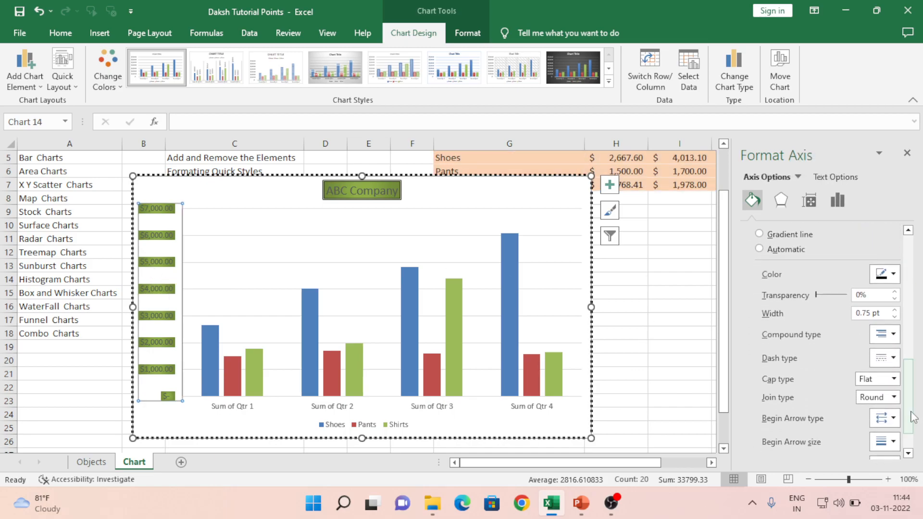
click(895, 275)
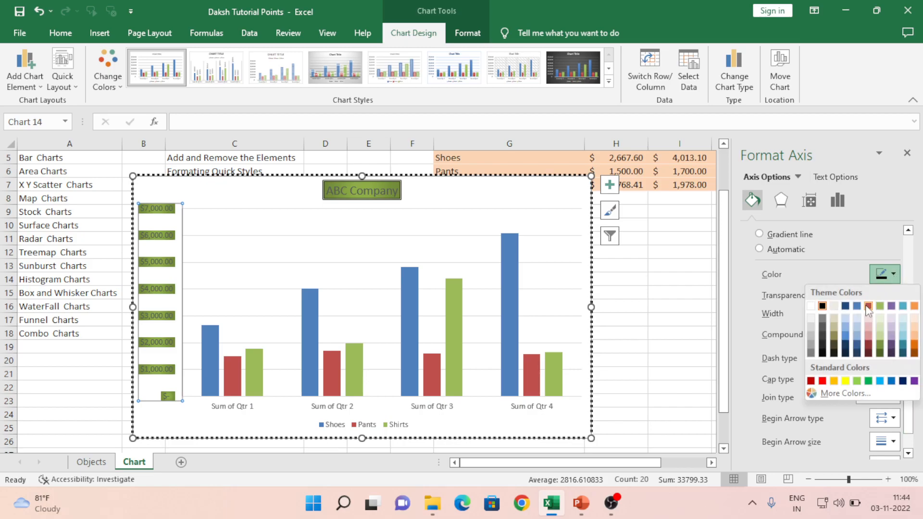
click(868, 347)
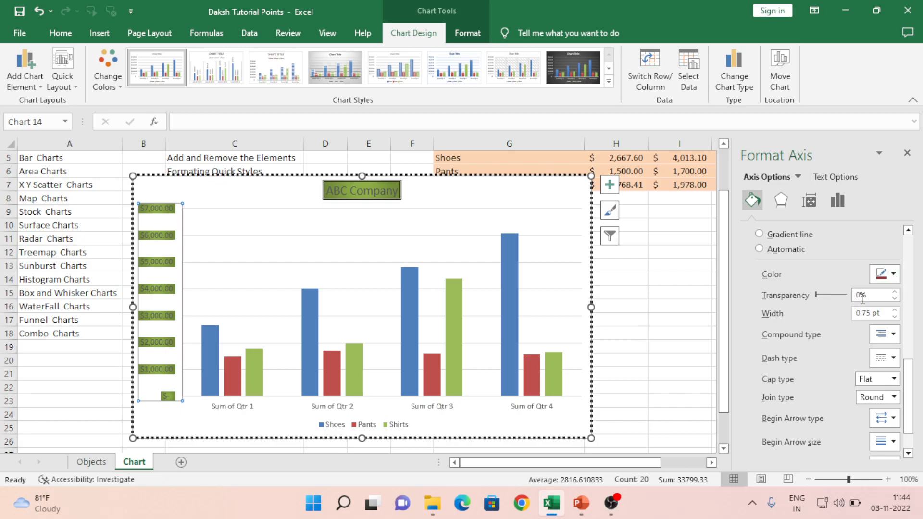
click(894, 310)
click(895, 310)
click(895, 310)
click(895, 311)
click(895, 310)
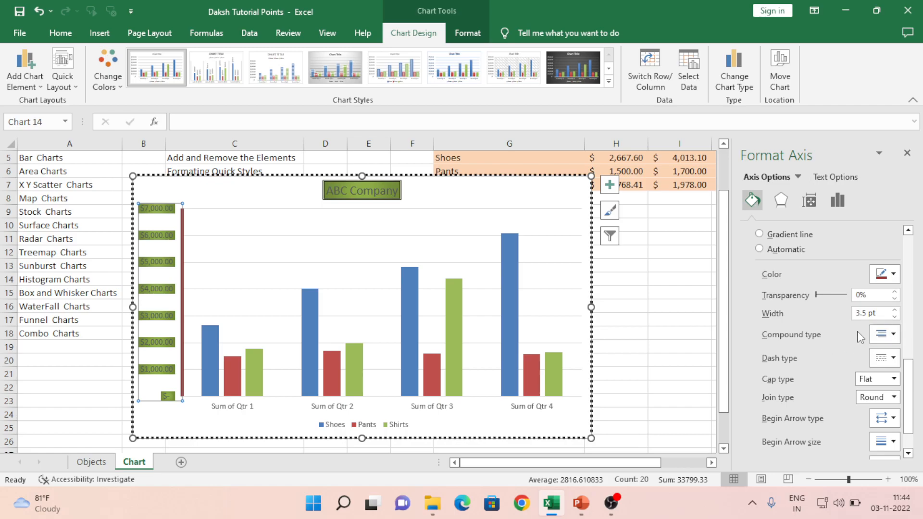
Set the vertical axis line's compound type to Double and its dash type to Square Dot.
click(893, 333)
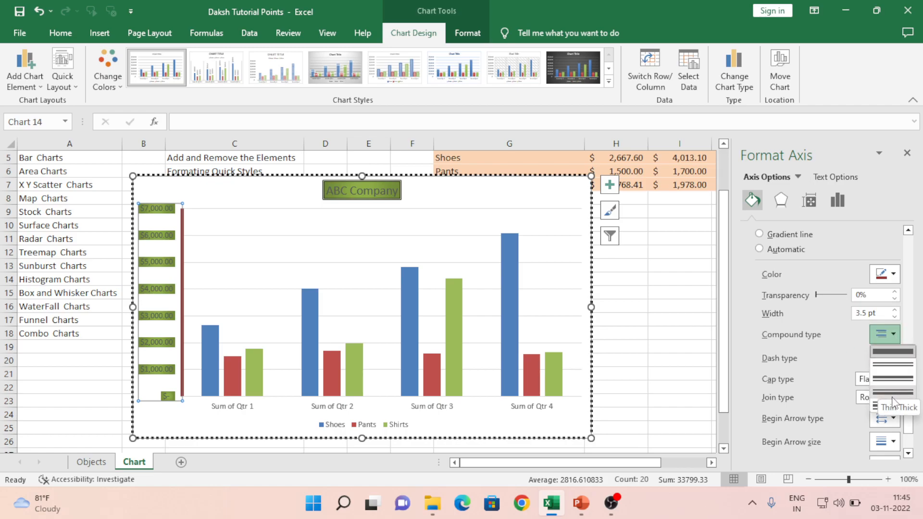
click(888, 369)
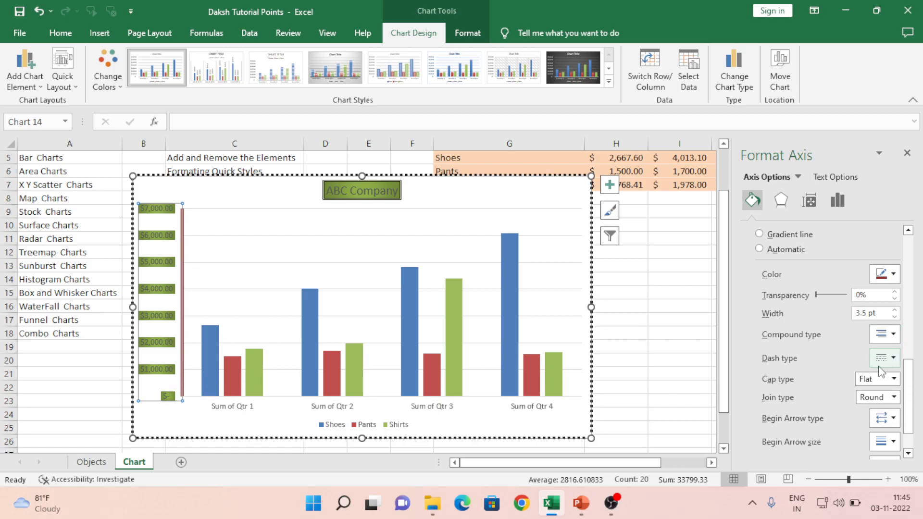
click(893, 358)
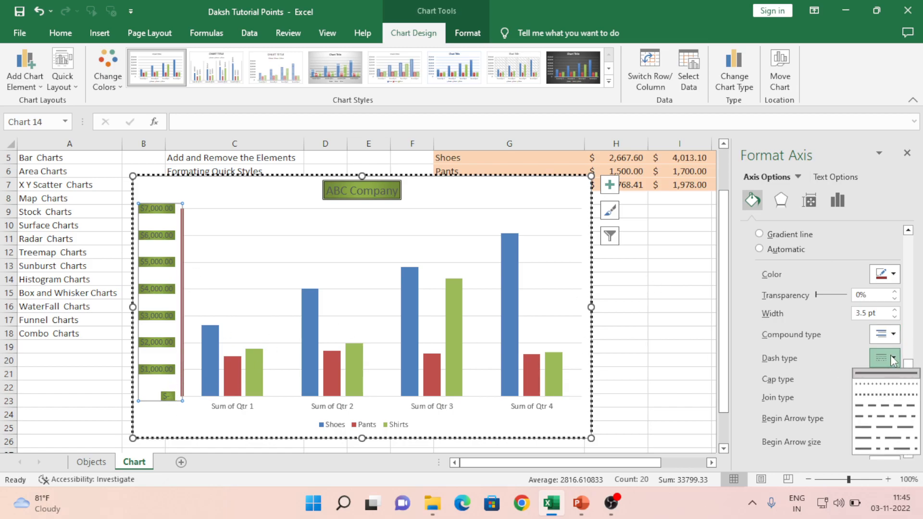
click(889, 395)
click(211, 432)
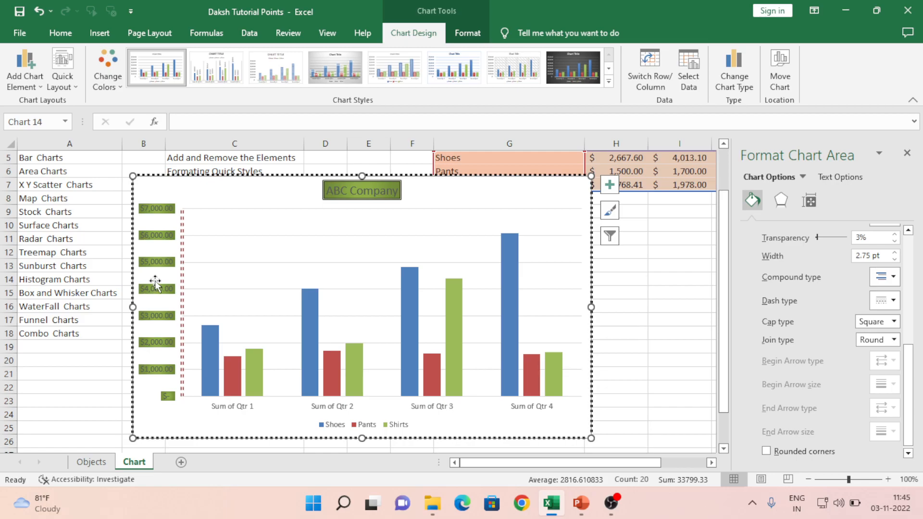
Select the chart's vertical axis and set the vertical alignment of its labels to Bottom.
click(155, 270)
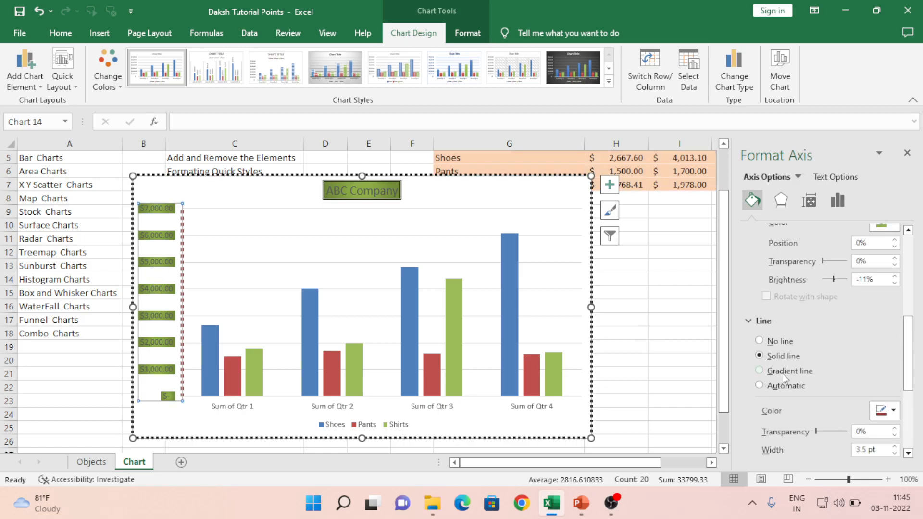
drag(914, 367, 915, 444)
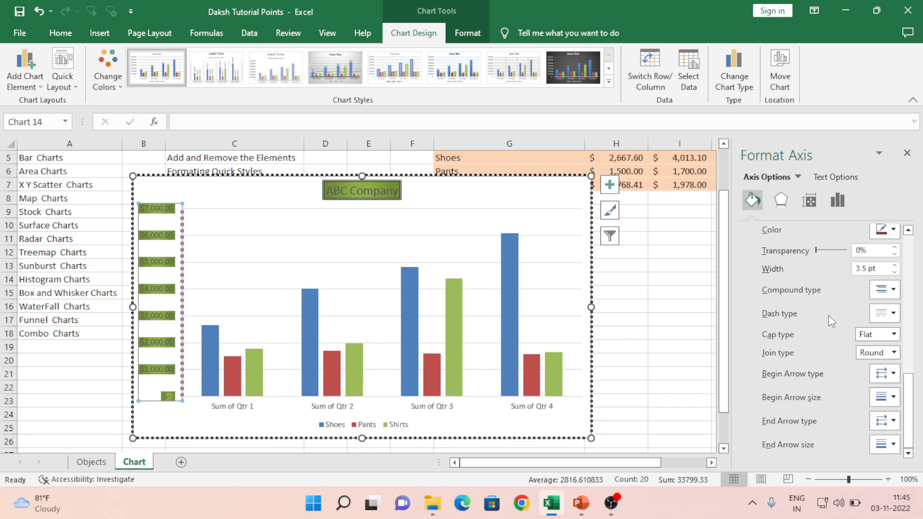
drag(913, 404, 912, 260)
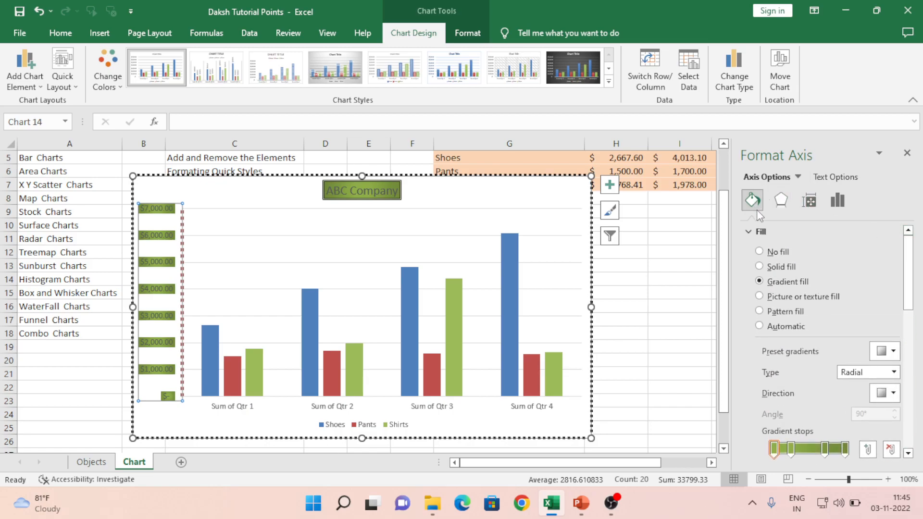
click(782, 202)
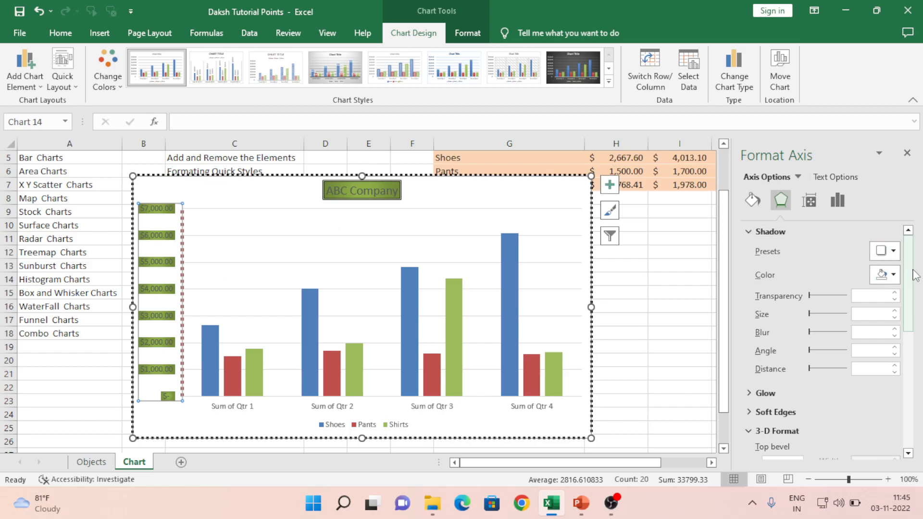
drag(914, 276, 917, 249)
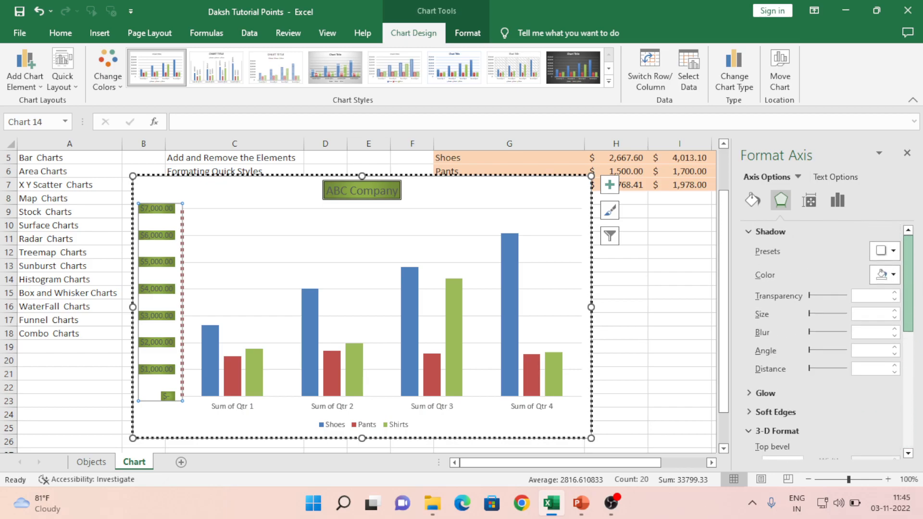
click(810, 201)
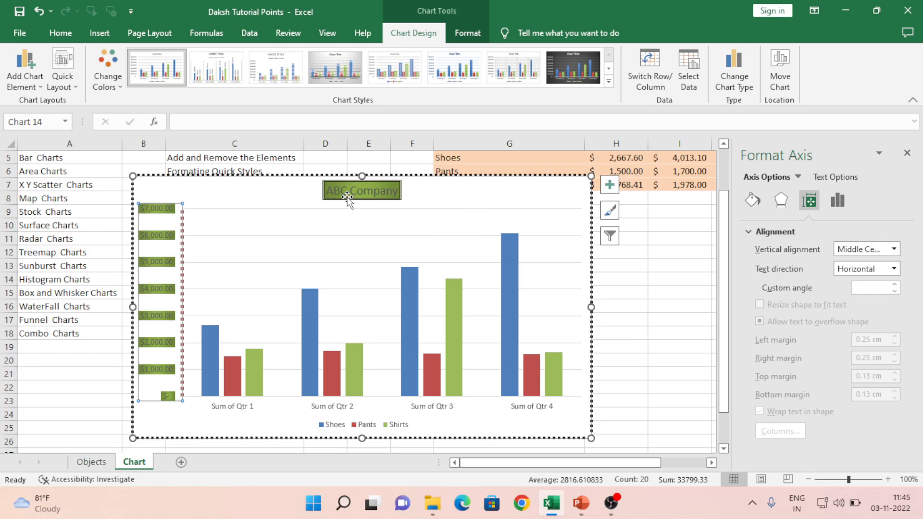
click(895, 250)
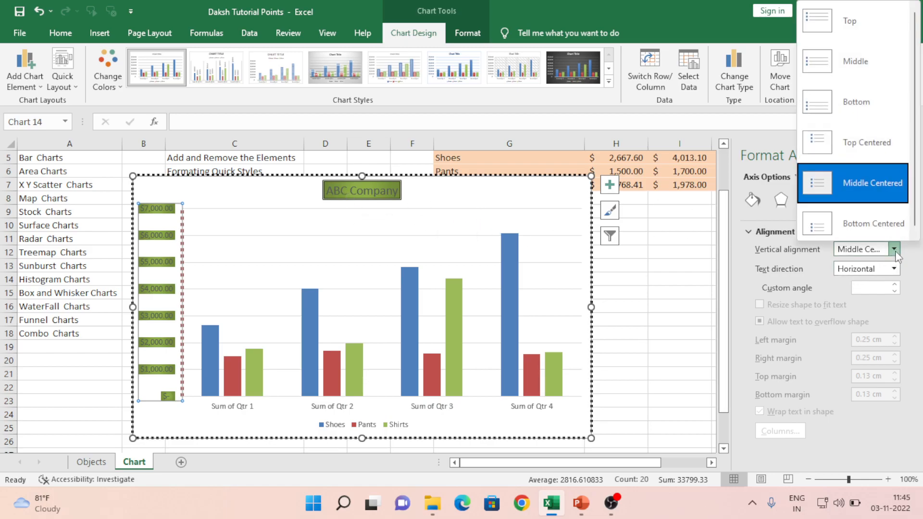
click(859, 97)
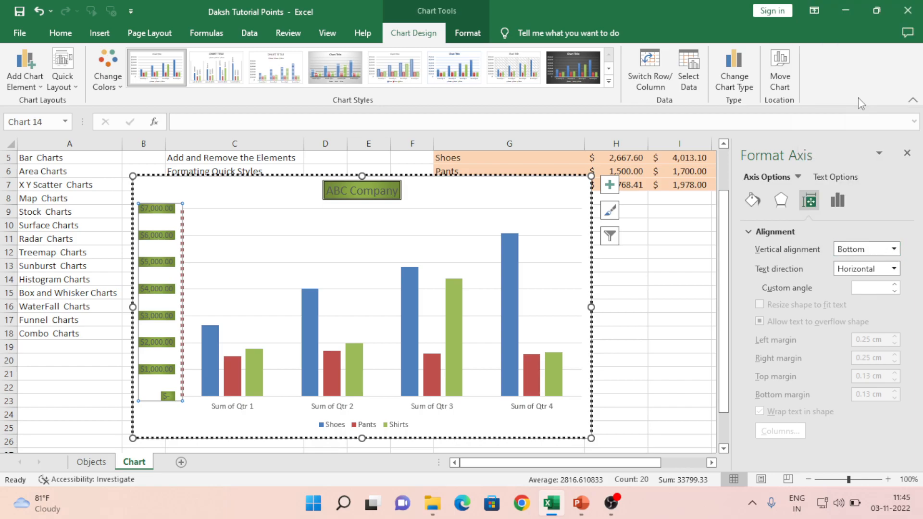
Set the vertical axis's minimum bound to 1000.
click(841, 198)
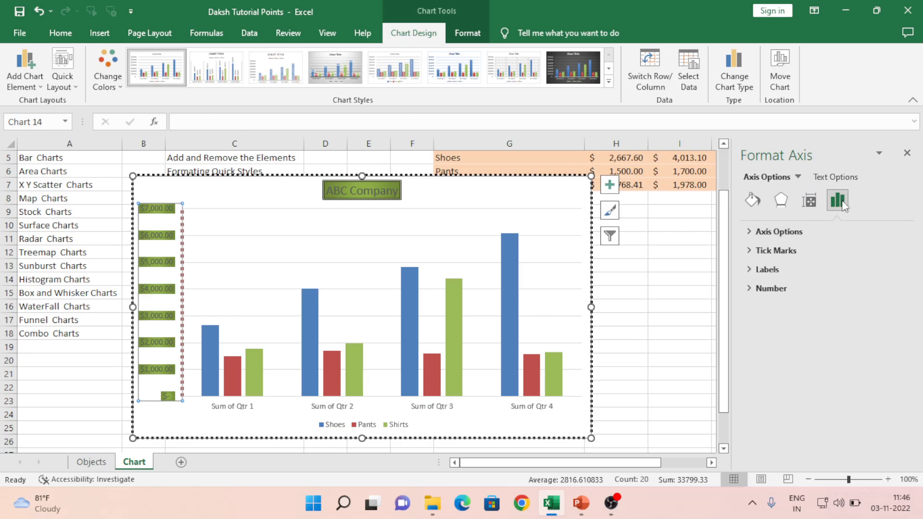
click(747, 234)
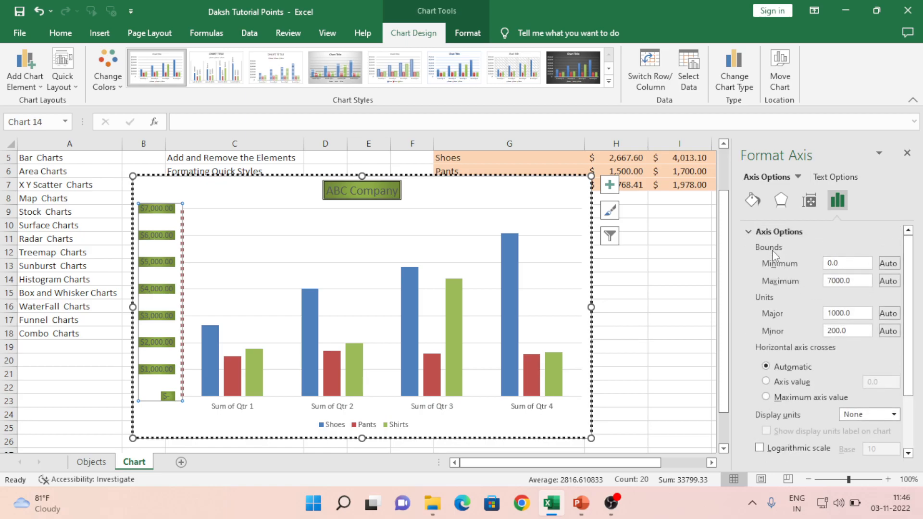
click(851, 263)
text(1000)
key(Return)
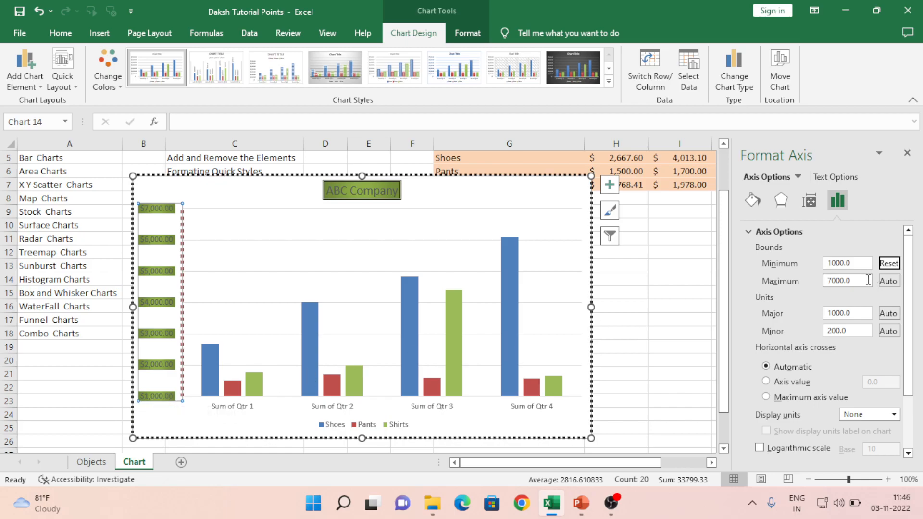
Set the vertical axis's maximum bound to 10000.
click(868, 281)
key(BackSpace)
key(BackSpace)
key(BackSpace)
key(BackSpace)
key(BackSpace)
key(Tab)
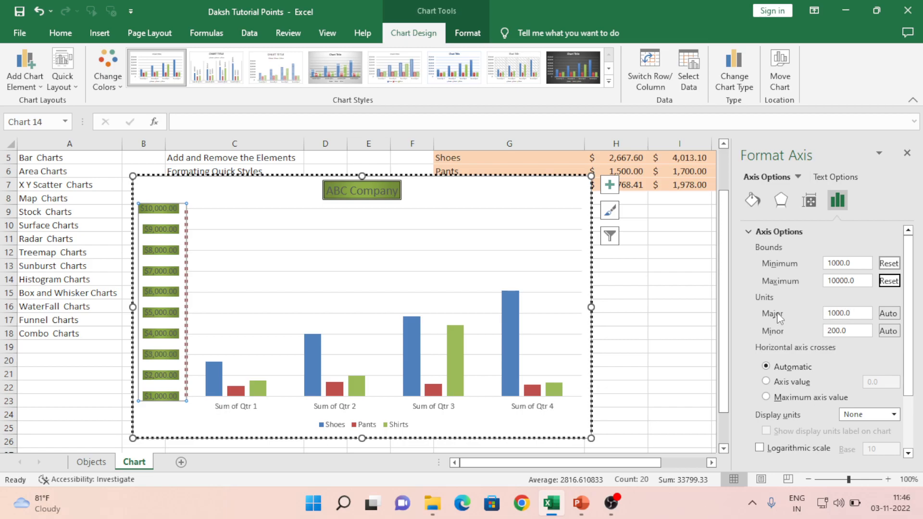
Try 500 as the vertical axis's major unit and change it to 1500.
click(856, 315)
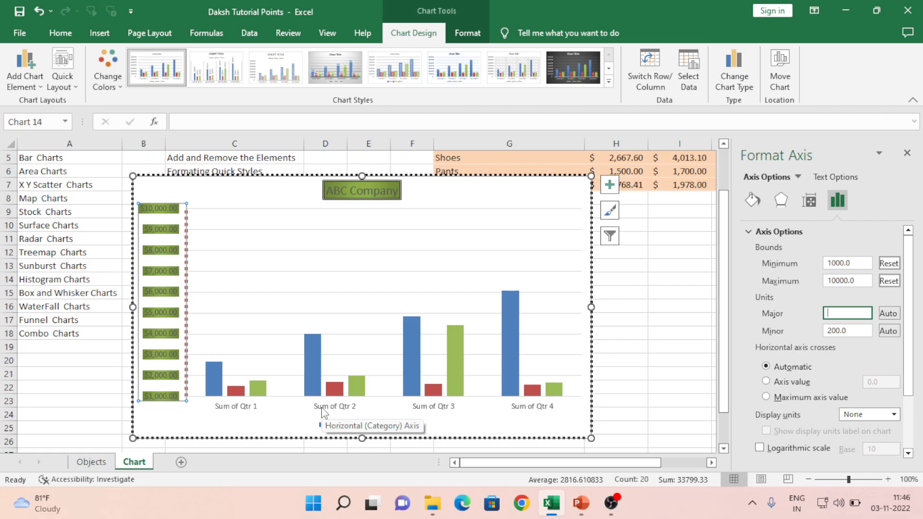
key(Return)
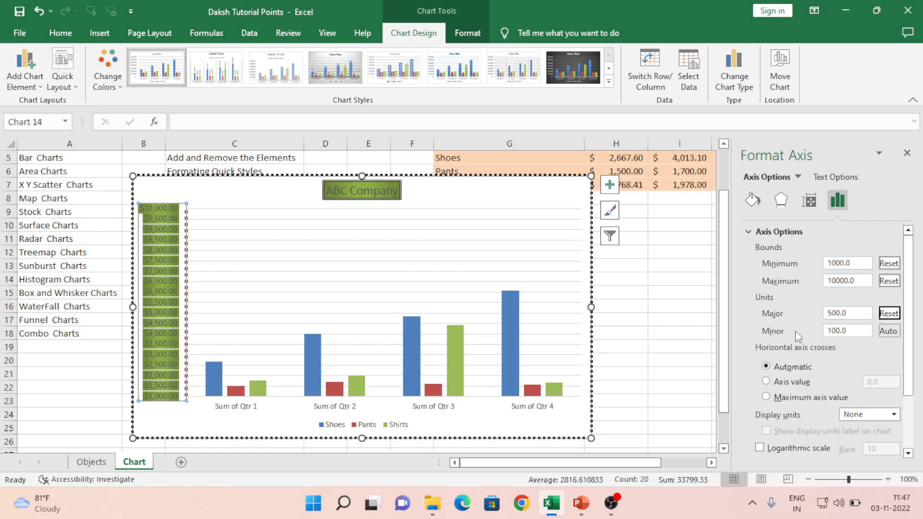
click(868, 313)
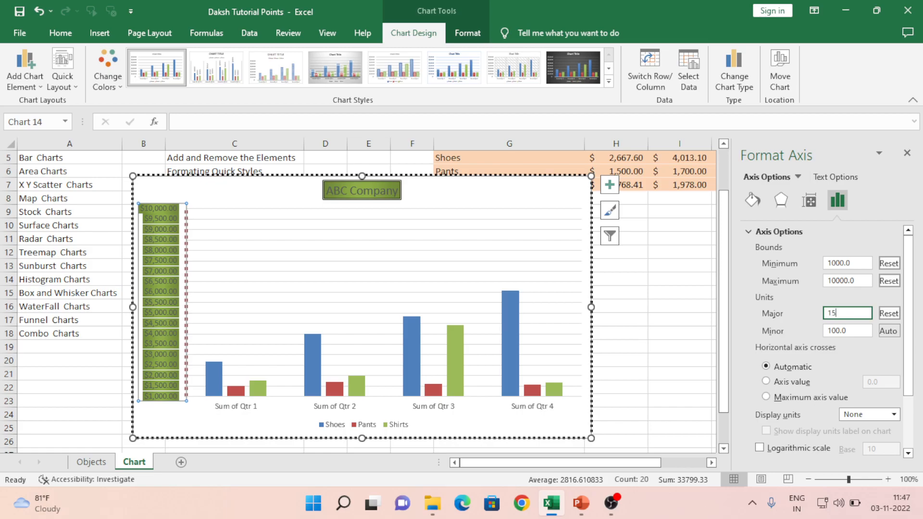
key(Tab)
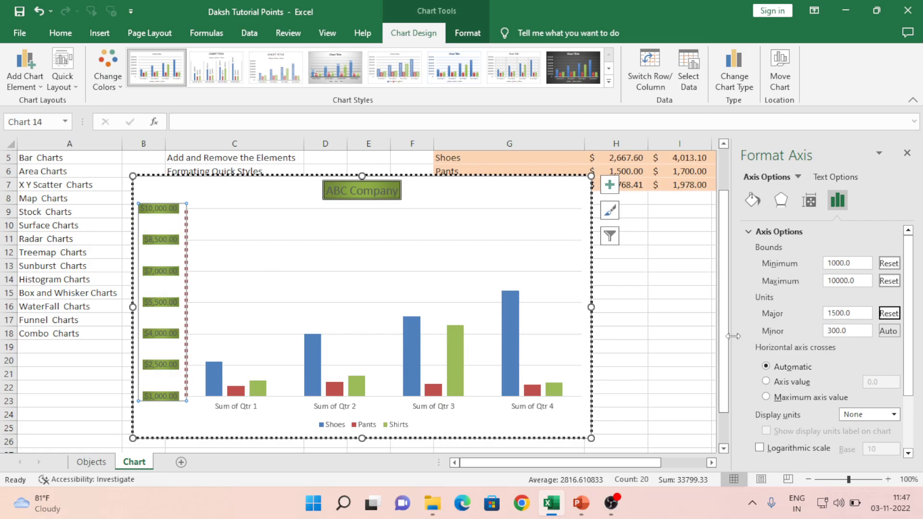
Set the vertical axis's minor unit to 200.
click(855, 329)
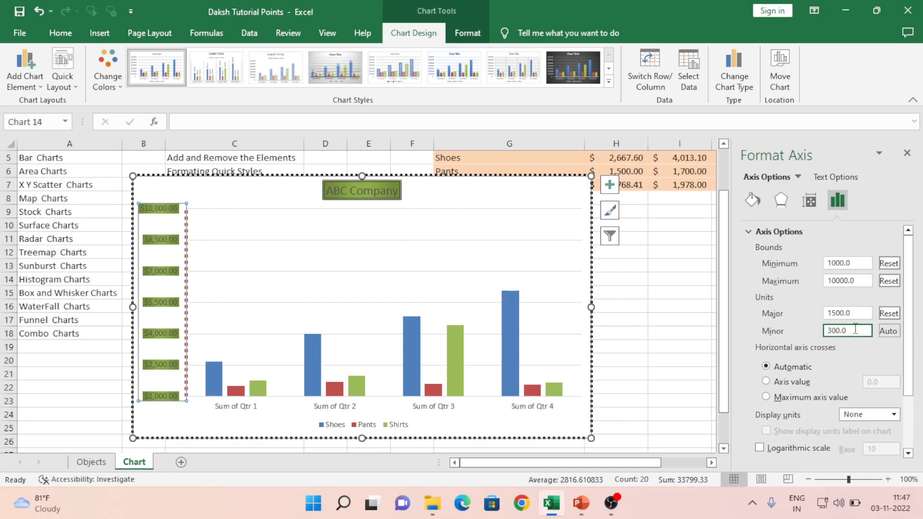
triple_click(856, 329)
text(200)
key(Tab)
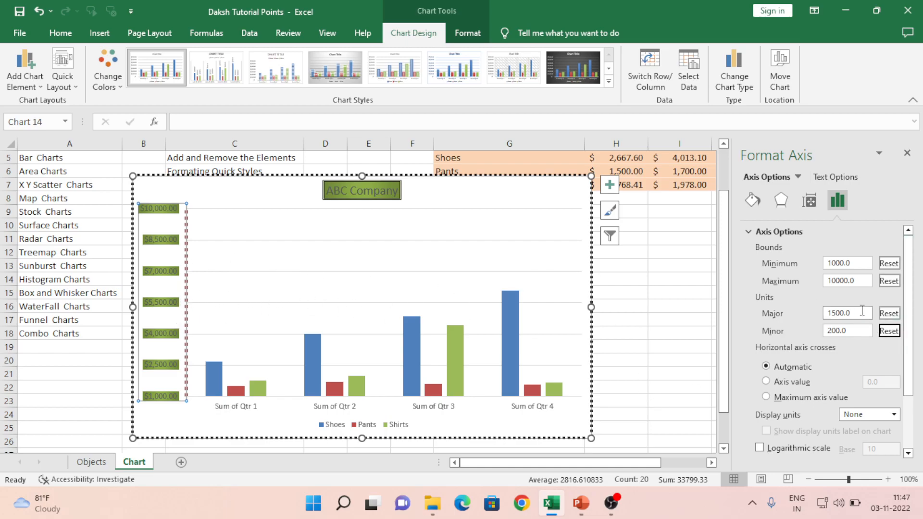
Set both the major and minor tick mark types of the vertical axis to Inside.
drag(910, 324, 911, 437)
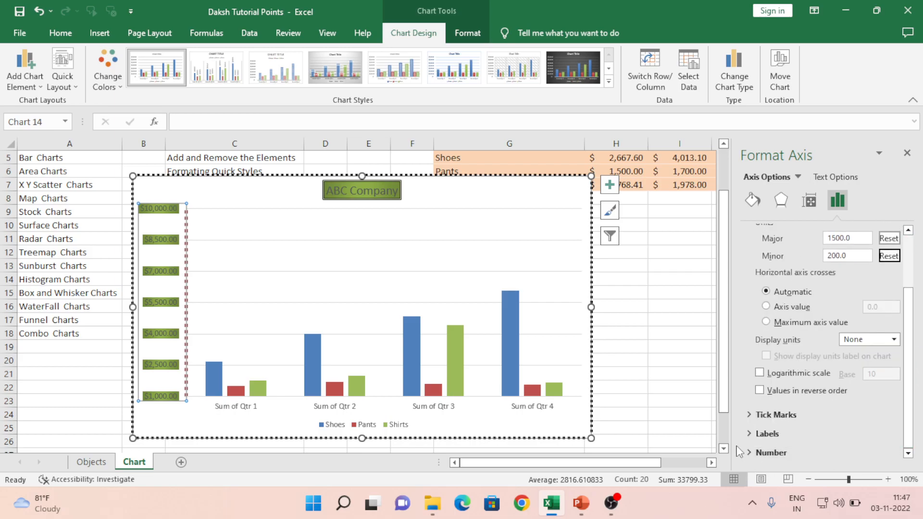
click(752, 416)
drag(916, 409, 915, 464)
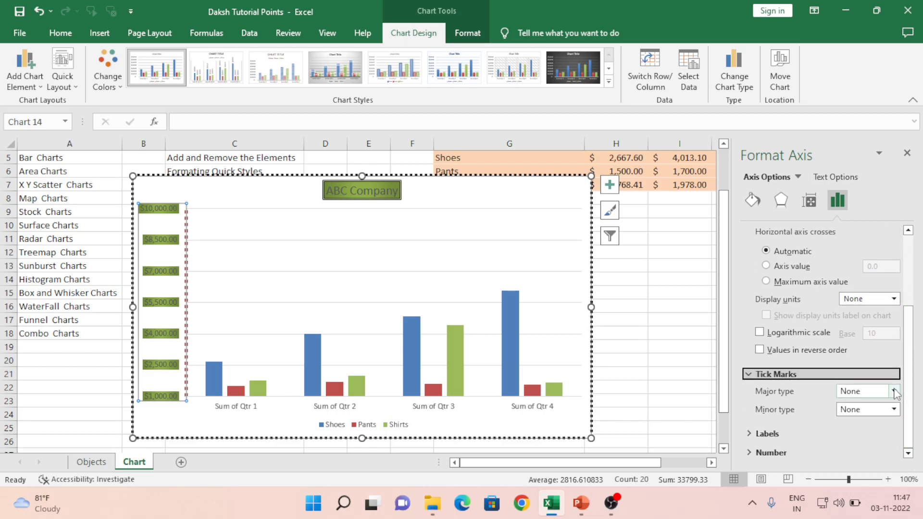
click(865, 391)
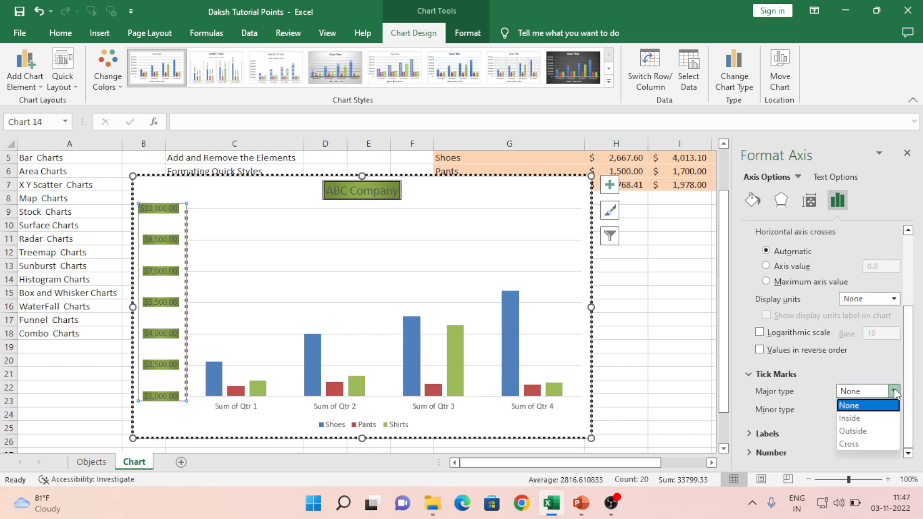
click(859, 419)
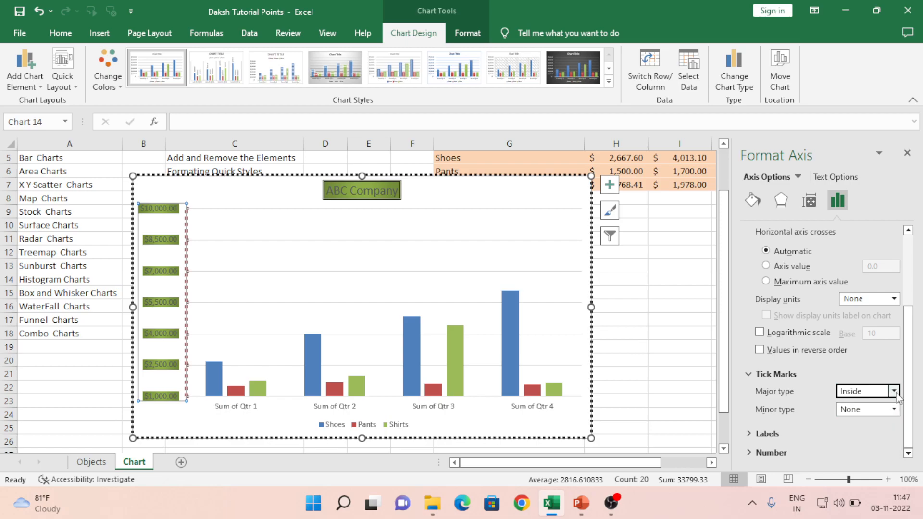
click(895, 411)
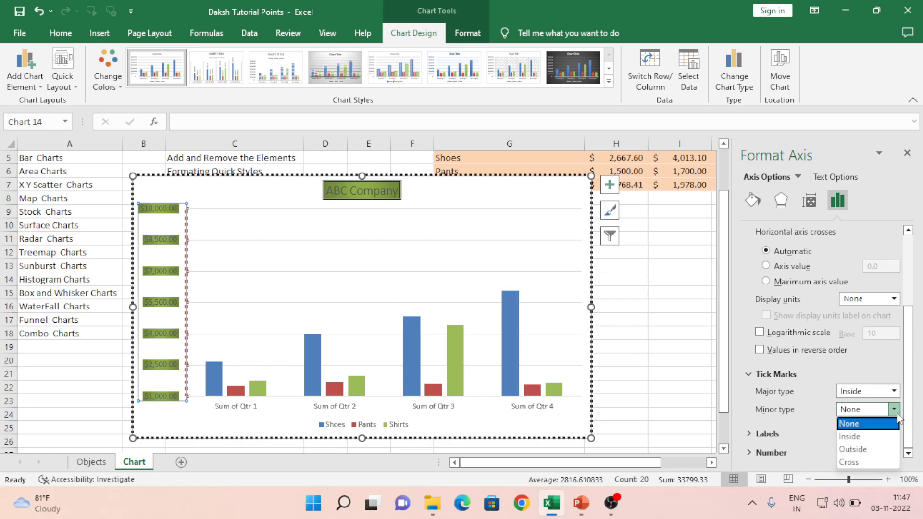
click(849, 437)
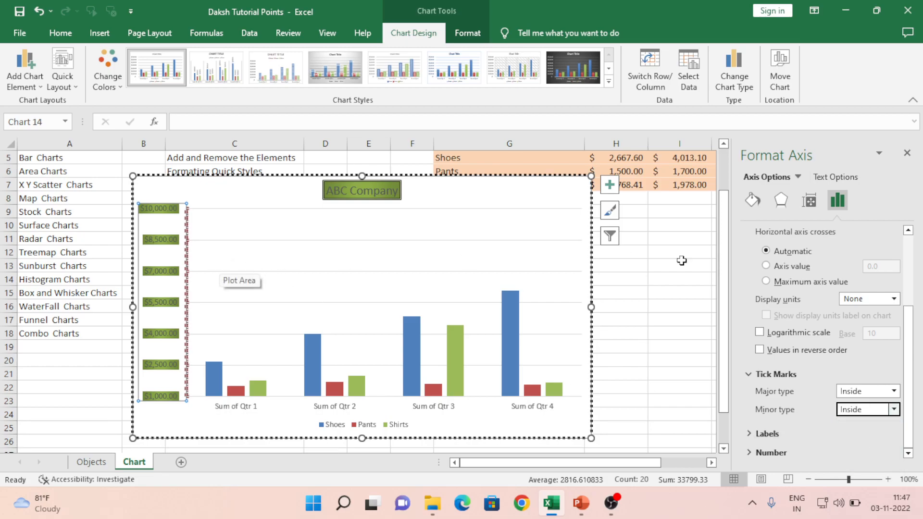
Try a 7.75 pt width for the vertical axis line and reduce it to 0 pt.
click(752, 201)
drag(913, 319, 914, 402)
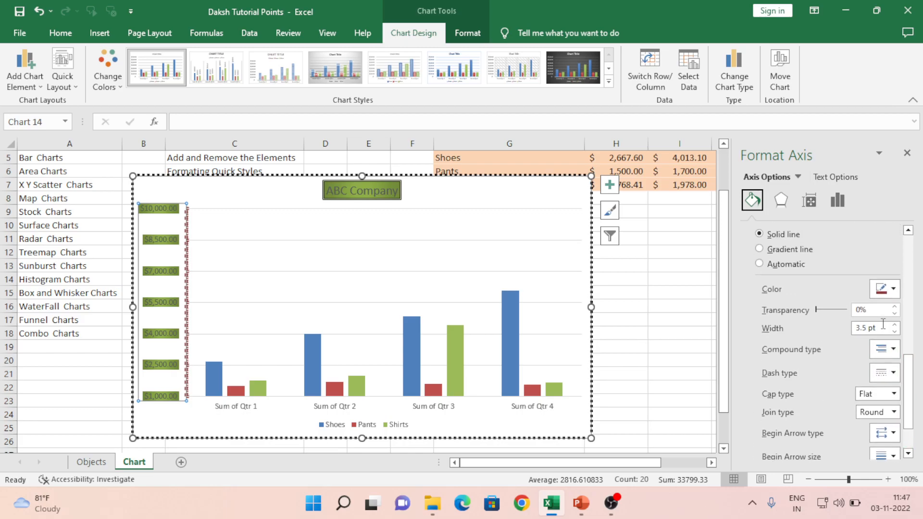
click(895, 325)
click(895, 325)
click(895, 325)
click(896, 325)
click(895, 325)
click(895, 325)
click(896, 325)
click(895, 325)
click(895, 325)
click(896, 325)
click(895, 325)
click(895, 325)
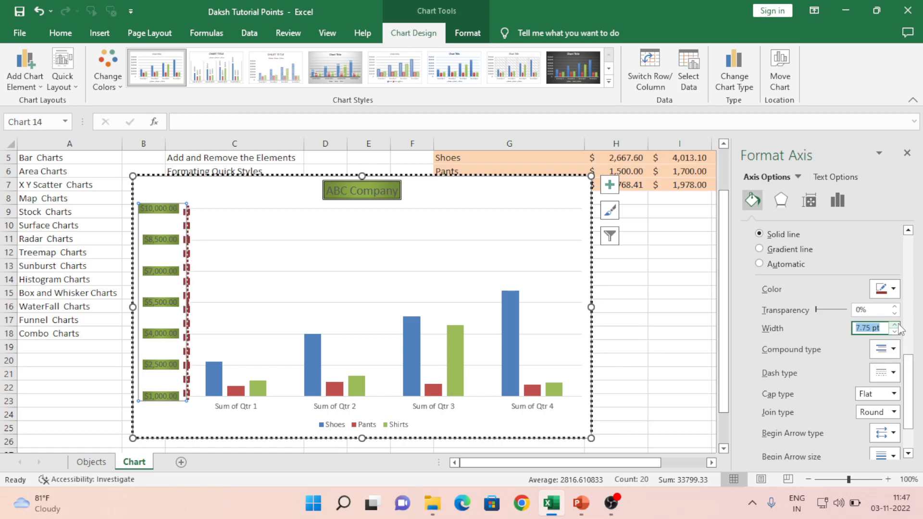
text(0)
key(Tab)
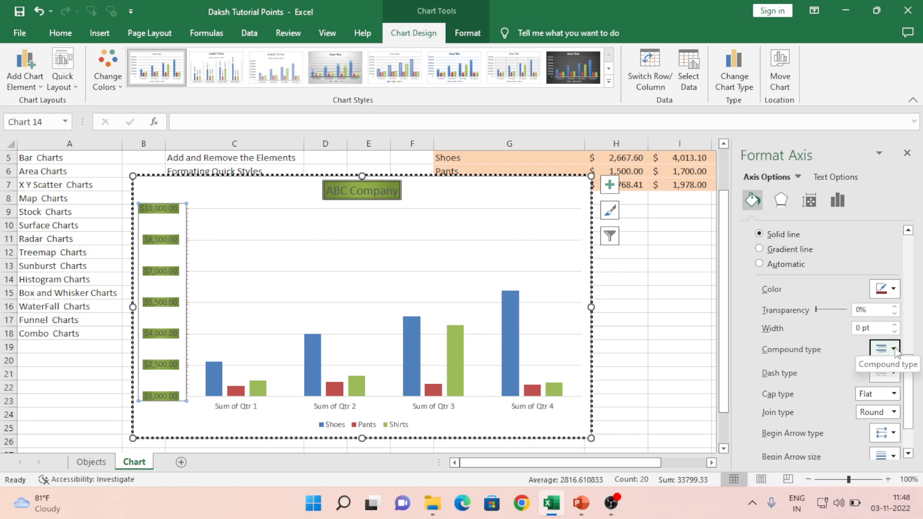
Set the vertical axis line's compound type to Simple and its dash type to Solid, and deselect the axis.
click(895, 350)
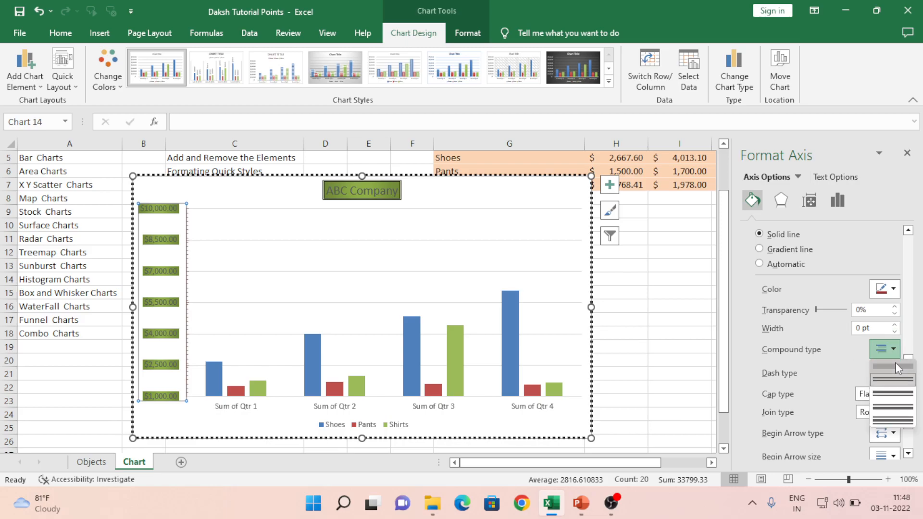
click(896, 364)
click(897, 377)
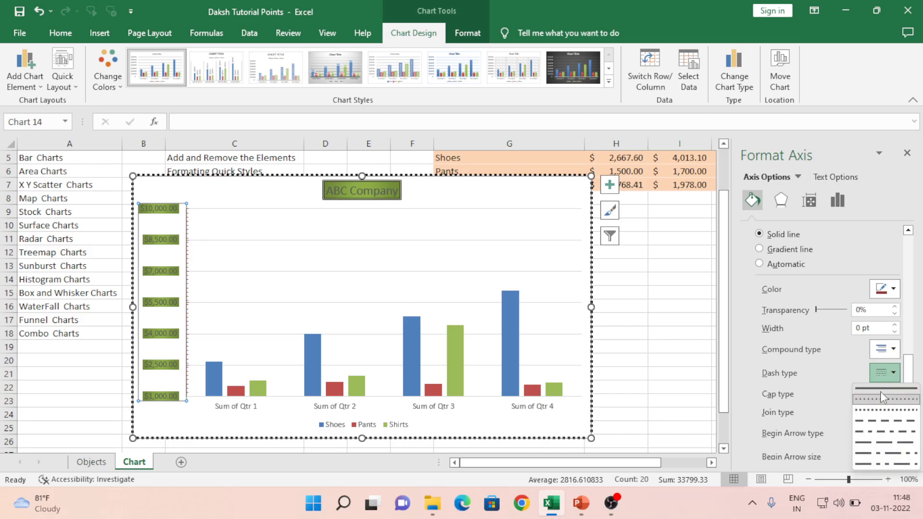
click(881, 392)
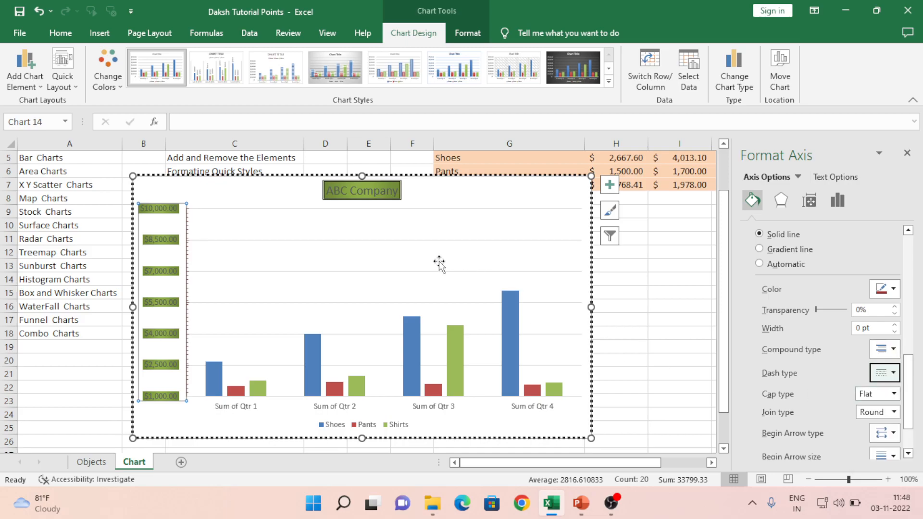
click(396, 263)
click(172, 260)
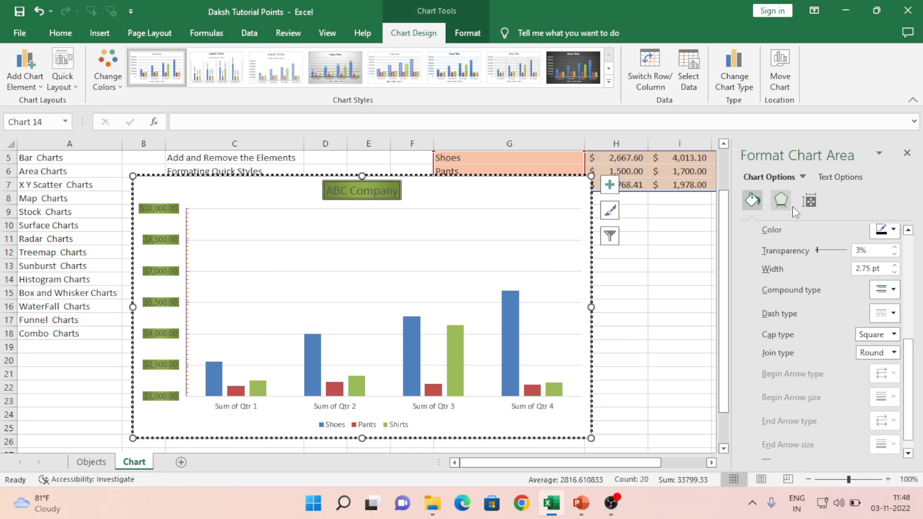
Set the horizontal axis crossing option of the chart's vertical axis to Axis value.
click(162, 239)
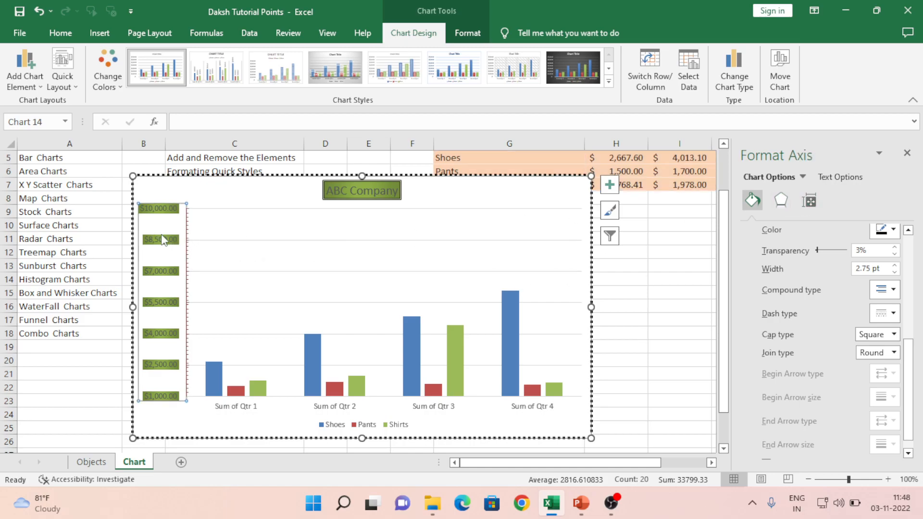
click(837, 201)
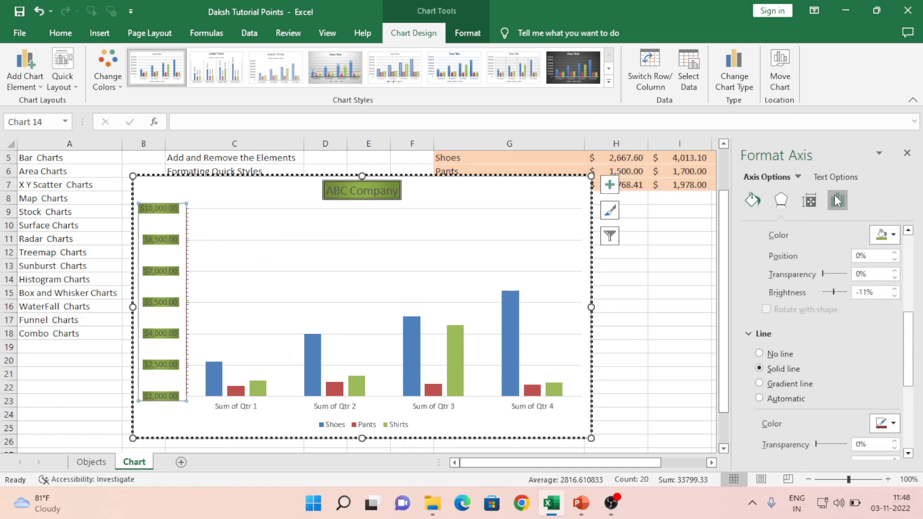
click(747, 232)
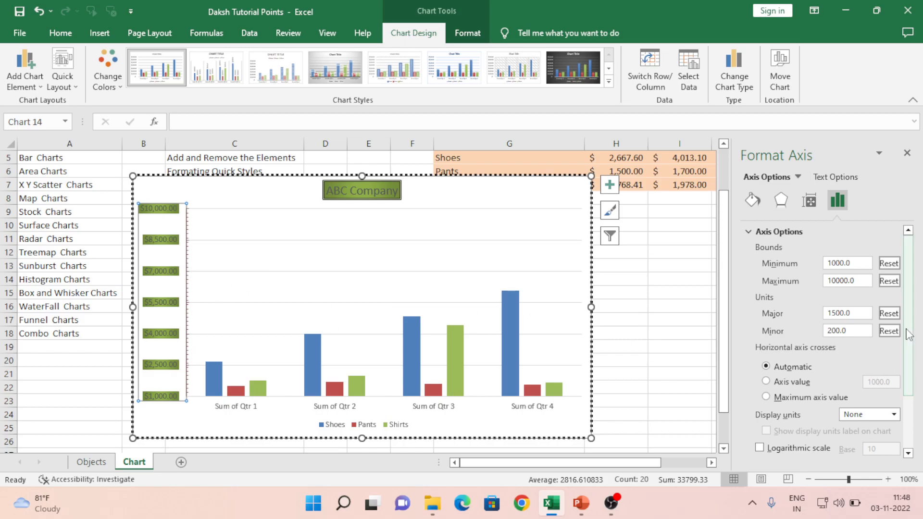
drag(912, 302, 910, 336)
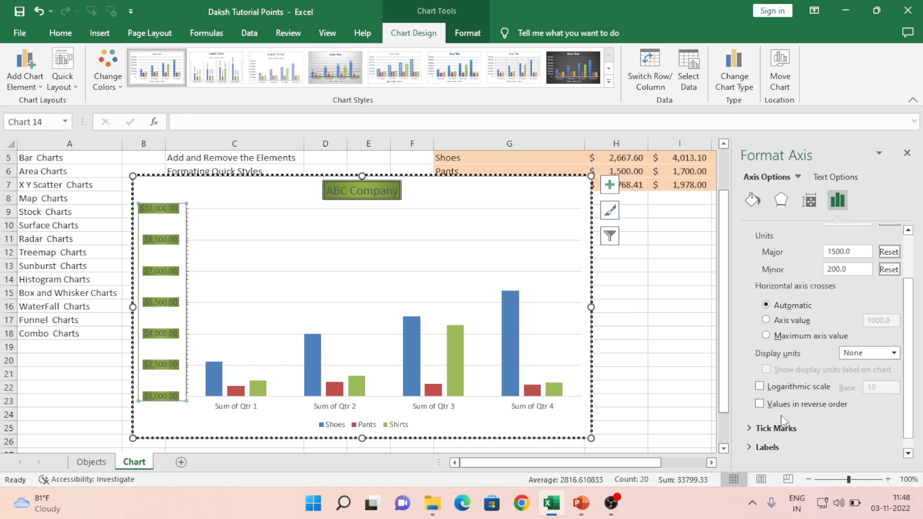
click(770, 321)
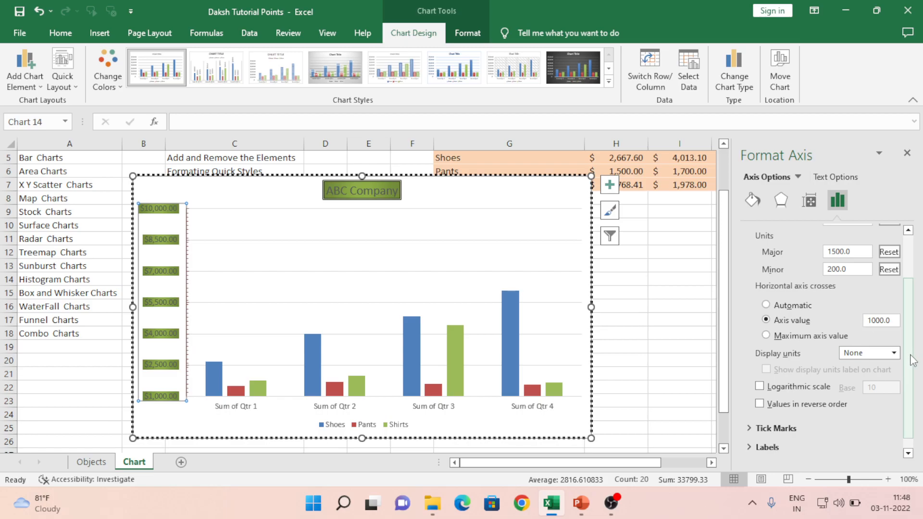
Try the Low and High label positions for the vertical axis.
scroll(913, 360, down, 1)
click(753, 416)
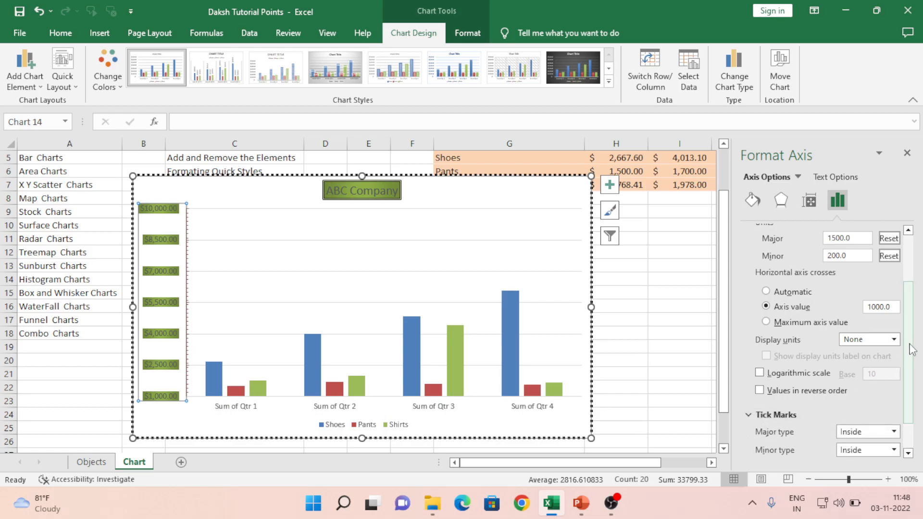
scroll(912, 349, down, 3)
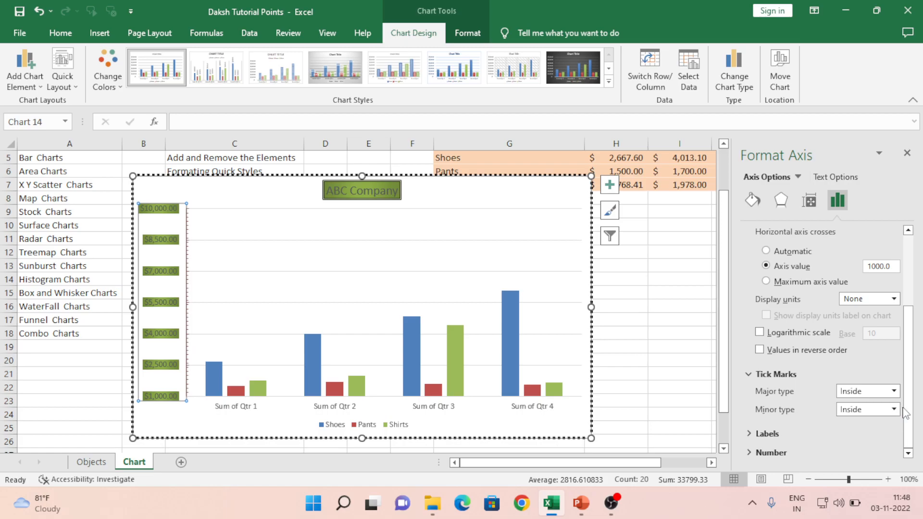
click(750, 438)
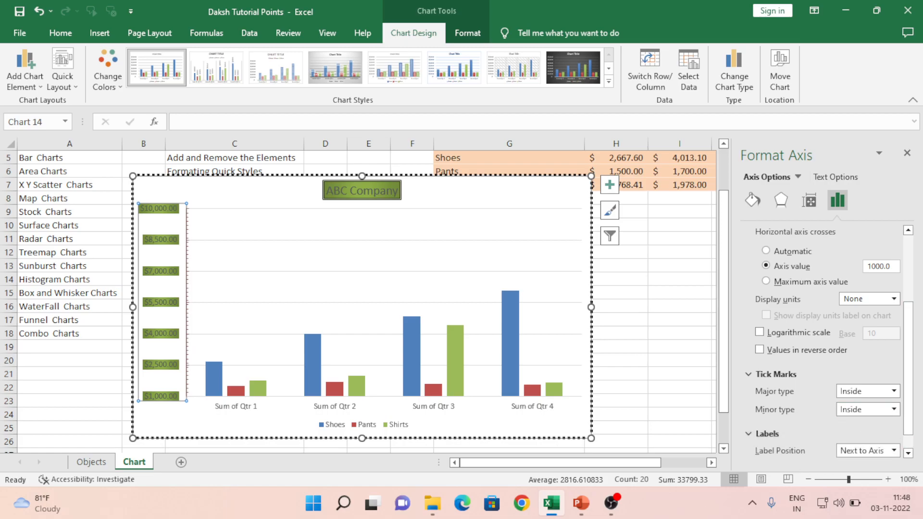
drag(914, 375, 914, 435)
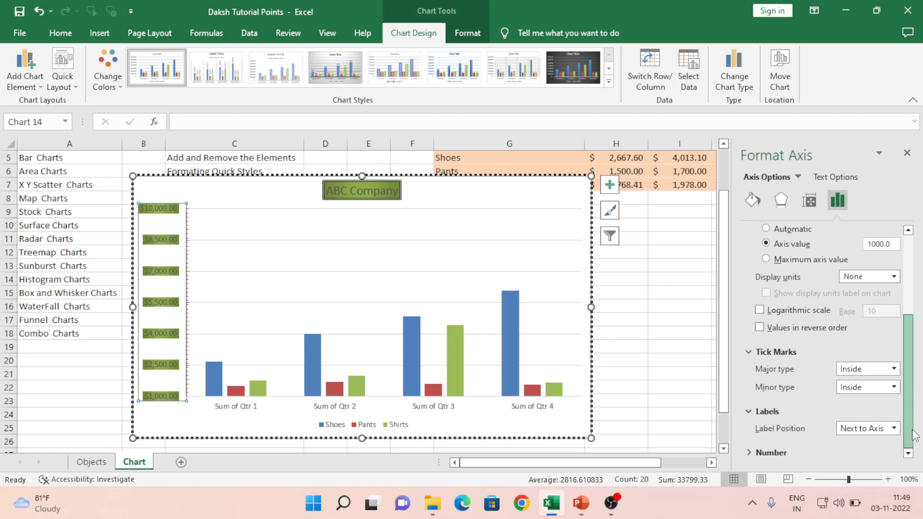
drag(914, 437, 913, 438)
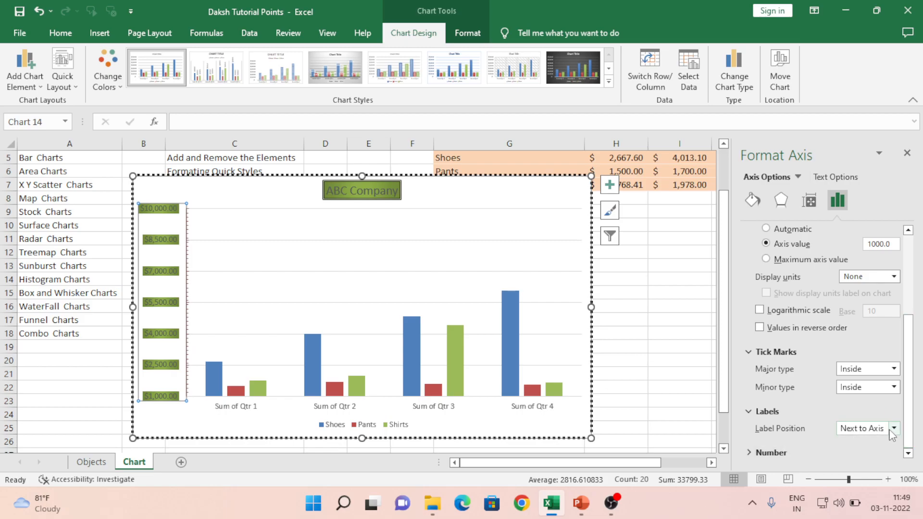
click(893, 429)
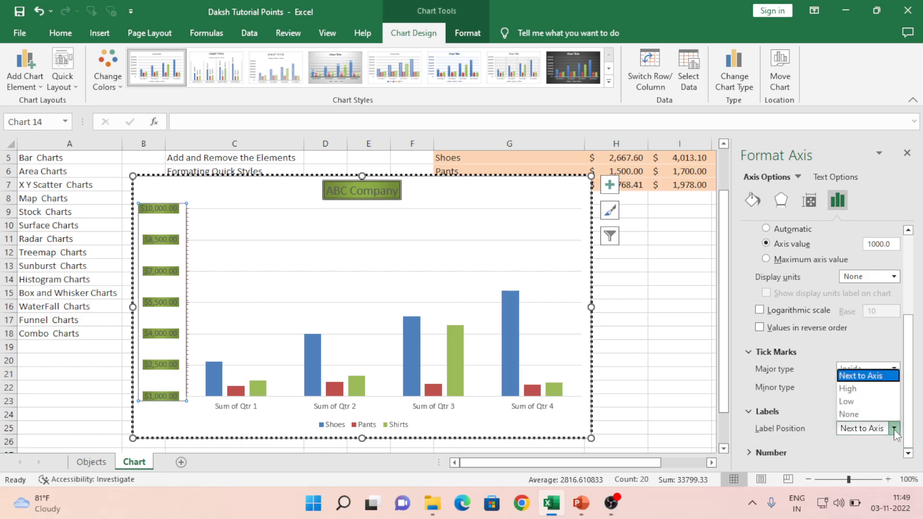
click(870, 402)
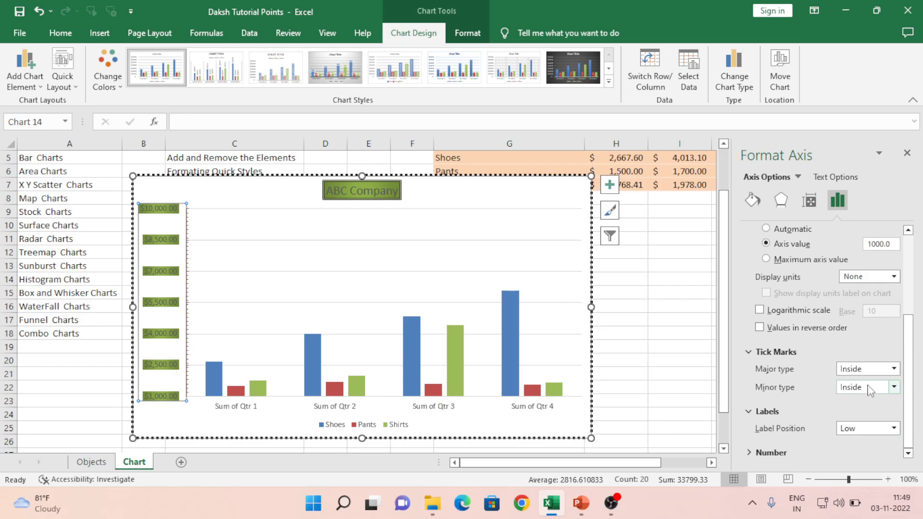
click(871, 430)
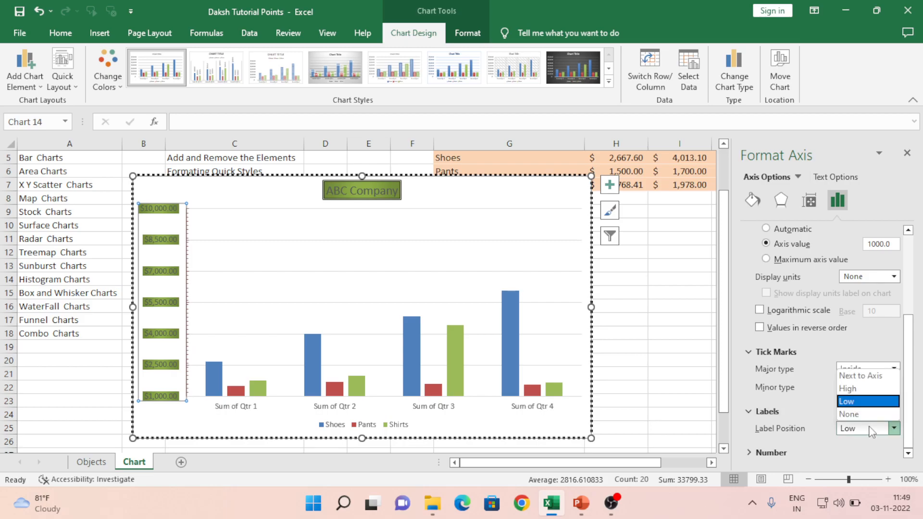
click(864, 390)
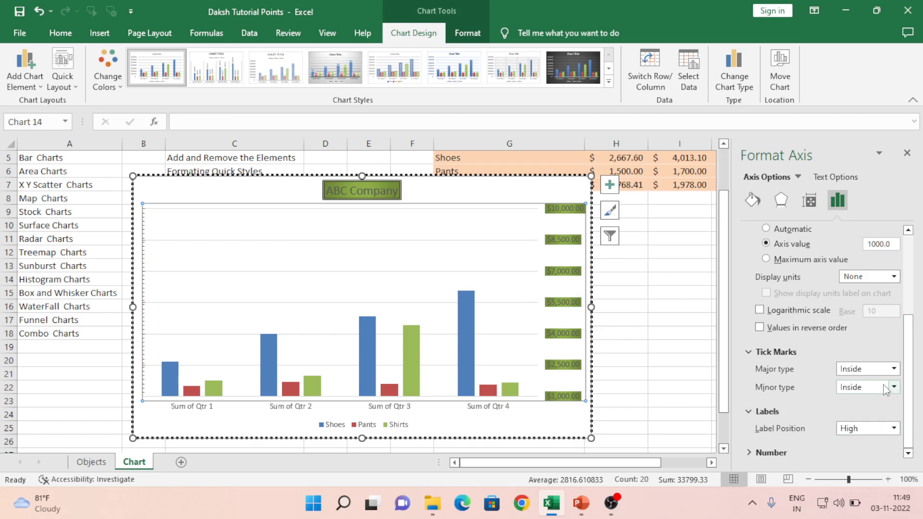
Switch the vertical axis's label position to Low and High again, and return it to Next to Axis.
click(874, 430)
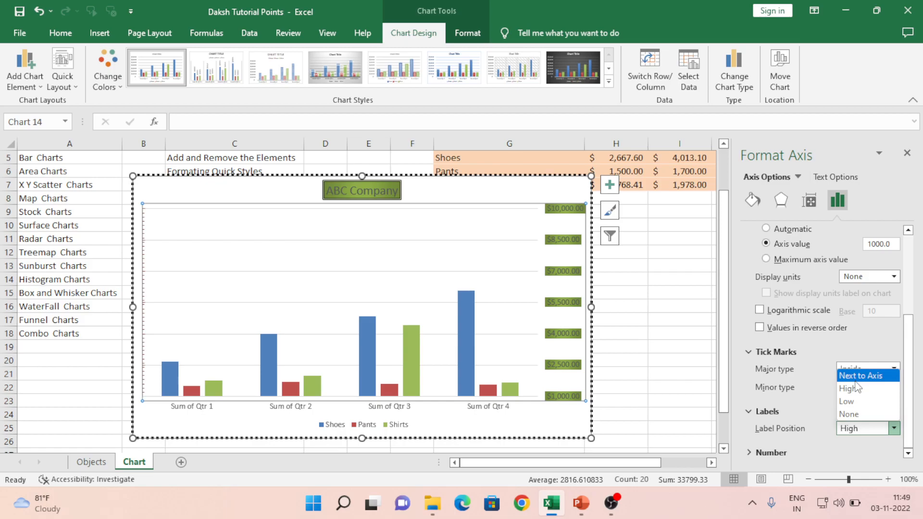
click(858, 403)
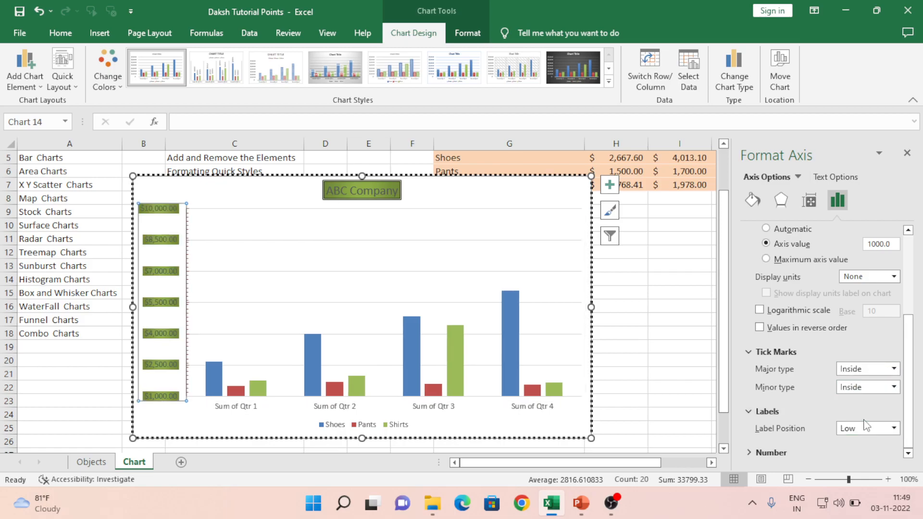
click(866, 428)
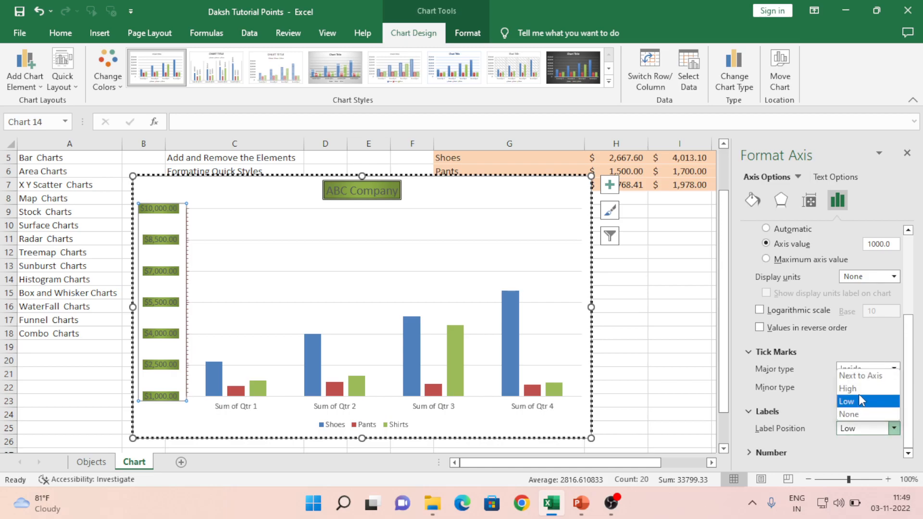
click(860, 390)
click(872, 428)
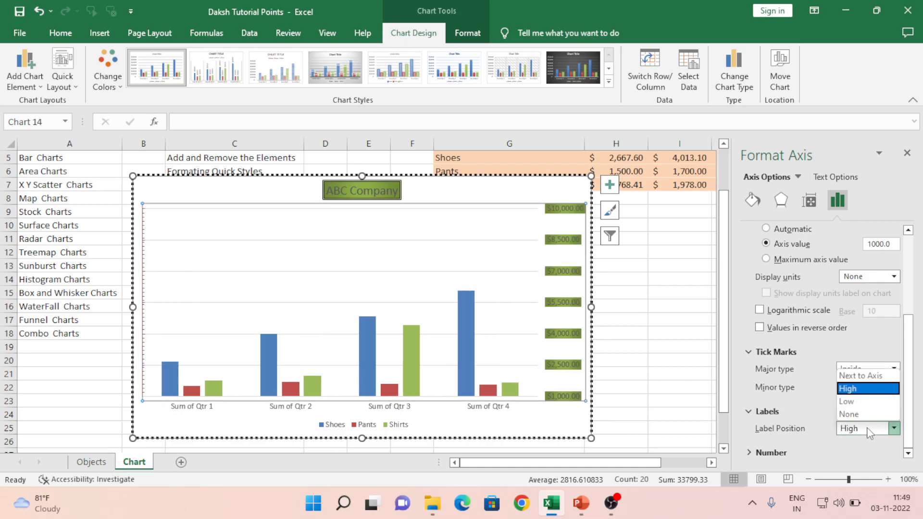
click(858, 376)
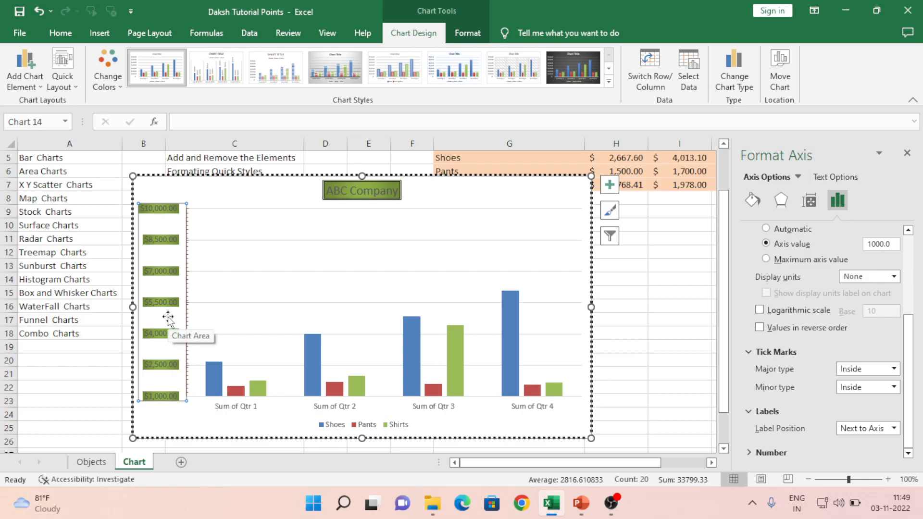
Try label position None for the vertical axis and restore Next to Axis.
click(884, 432)
click(858, 423)
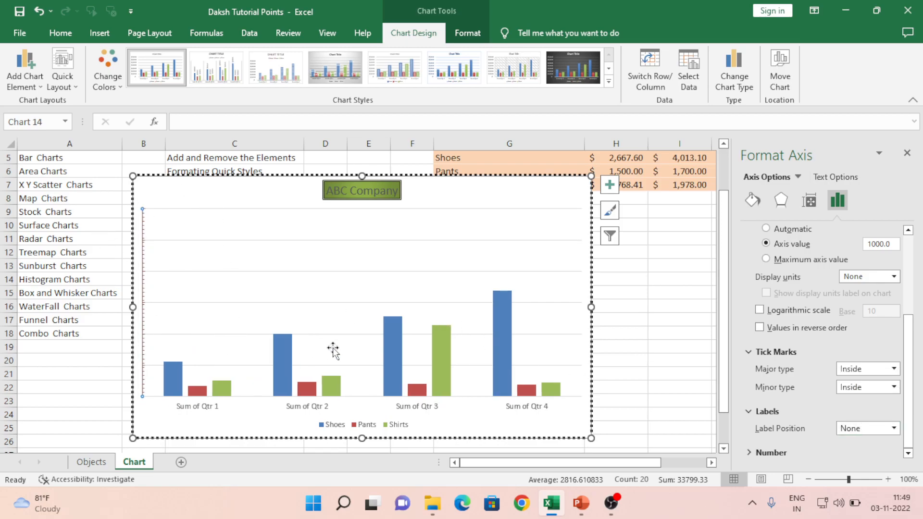
click(856, 431)
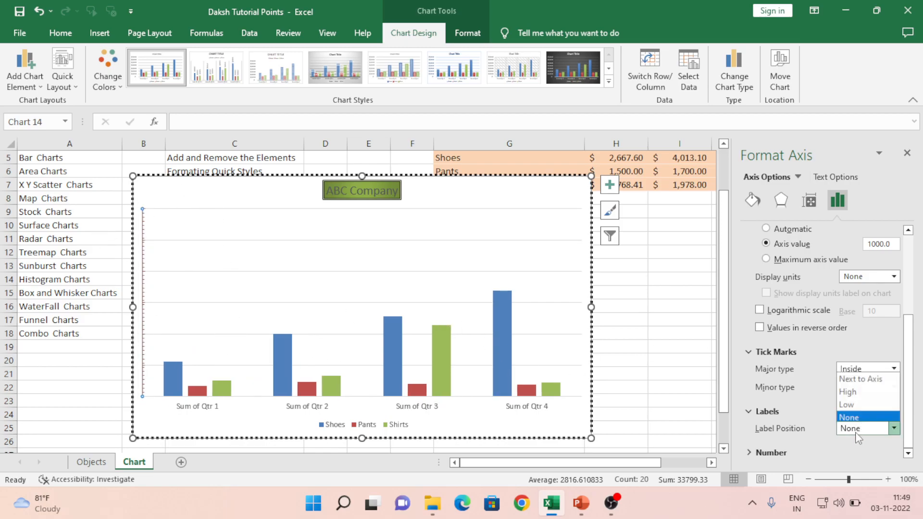
click(855, 376)
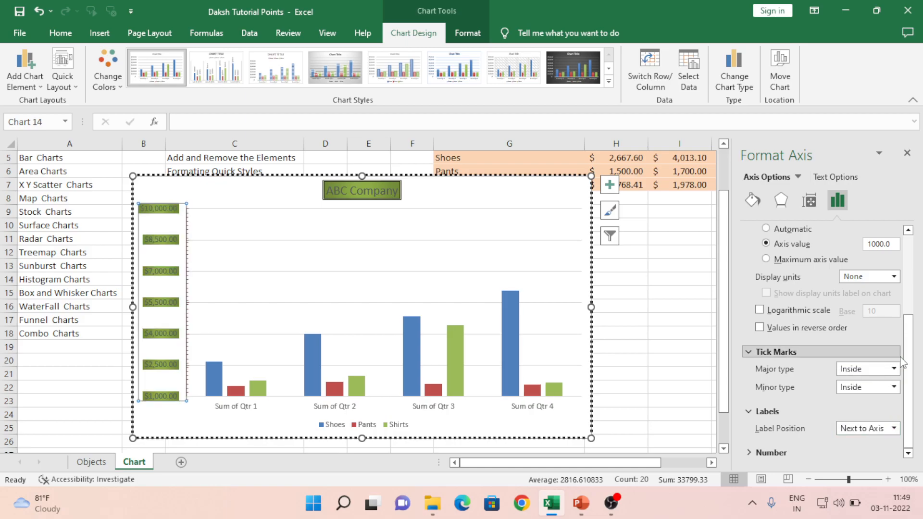
Change the number format category of the vertical axis labels to Number and review its format options.
click(751, 453)
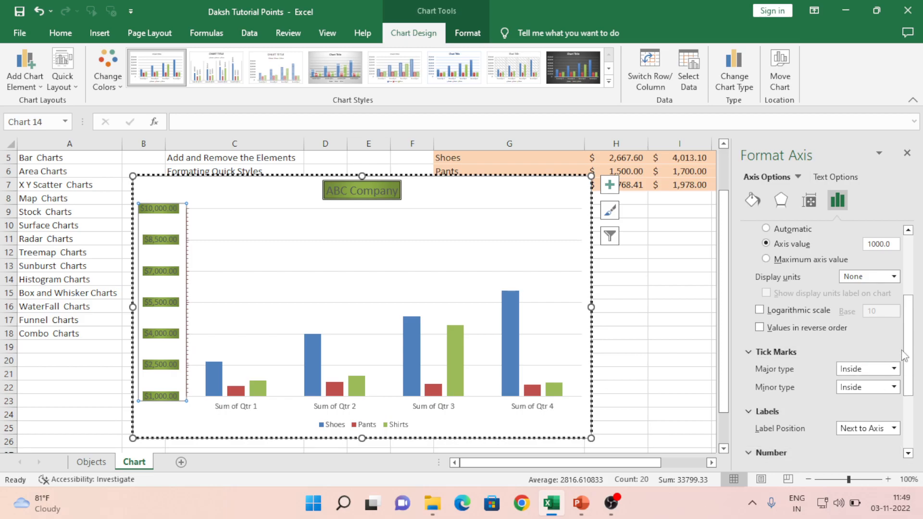
drag(909, 341, 919, 447)
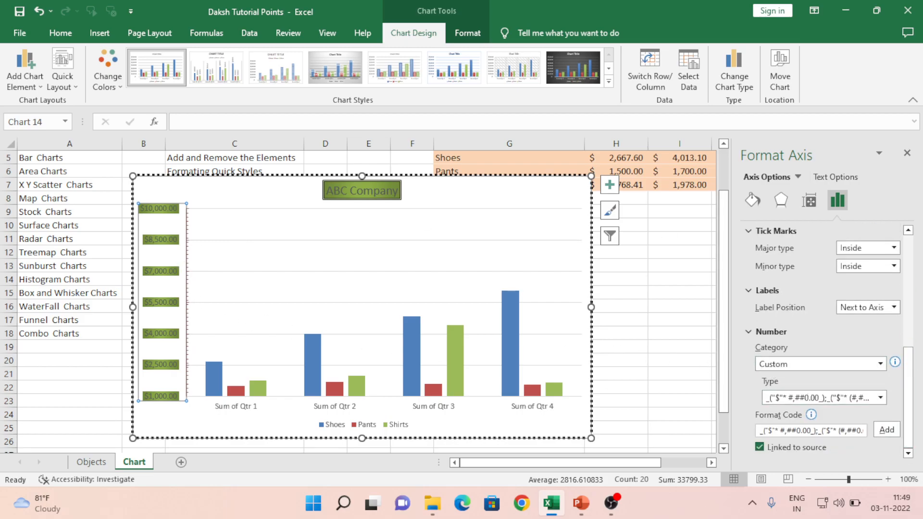
click(882, 364)
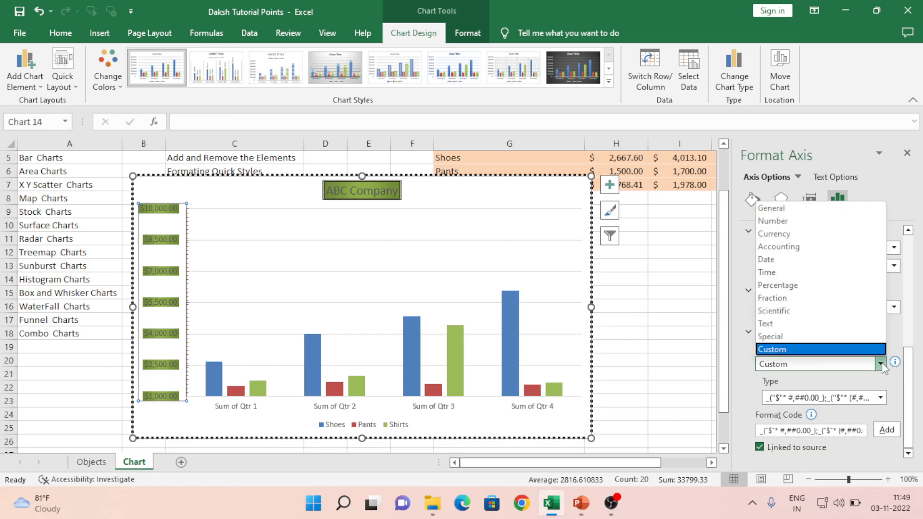
click(792, 226)
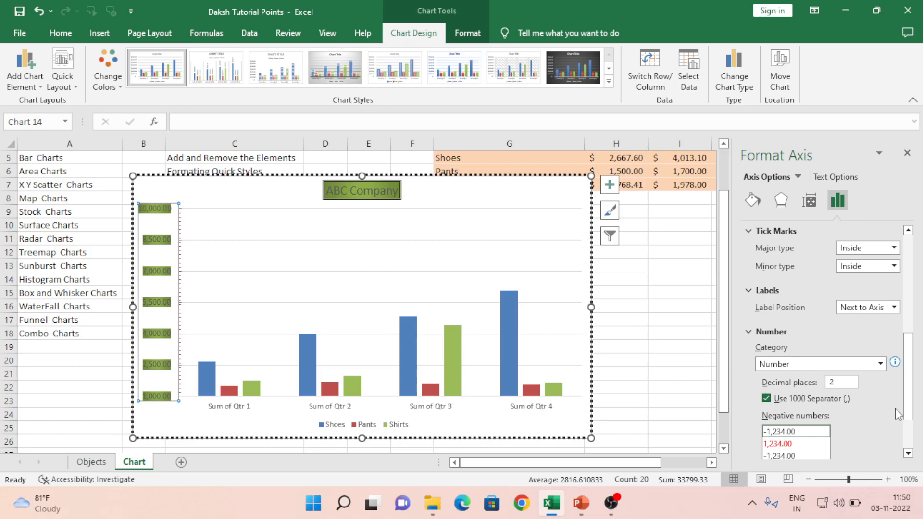
drag(907, 377, 921, 457)
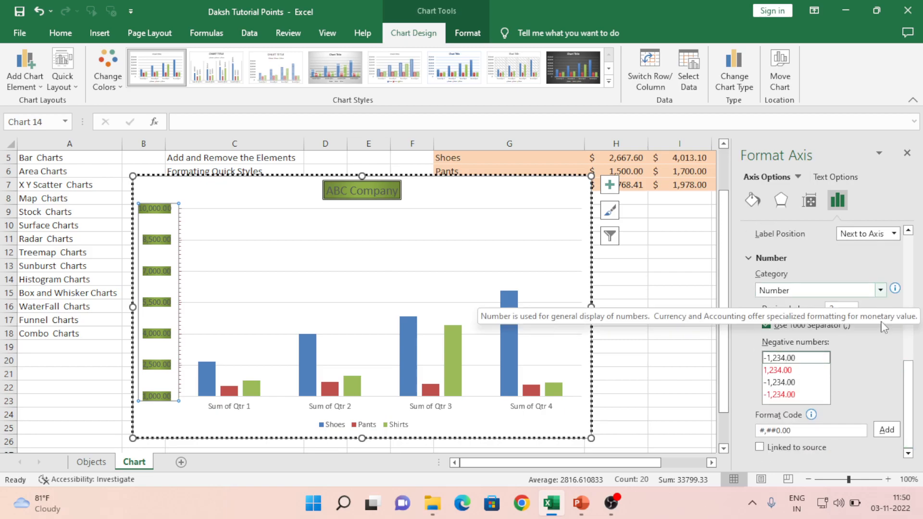
drag(906, 374, 913, 409)
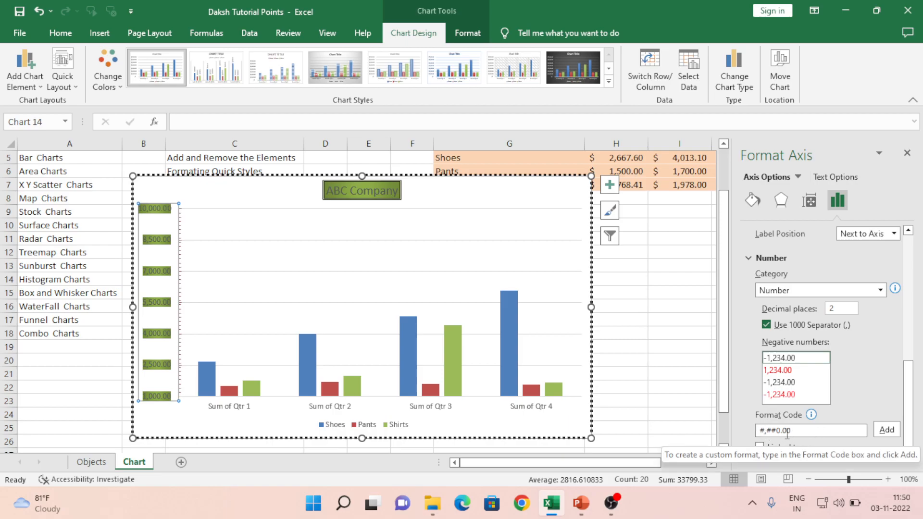
Set the display units of the vertical axis to Thousands.
drag(911, 413, 922, 325)
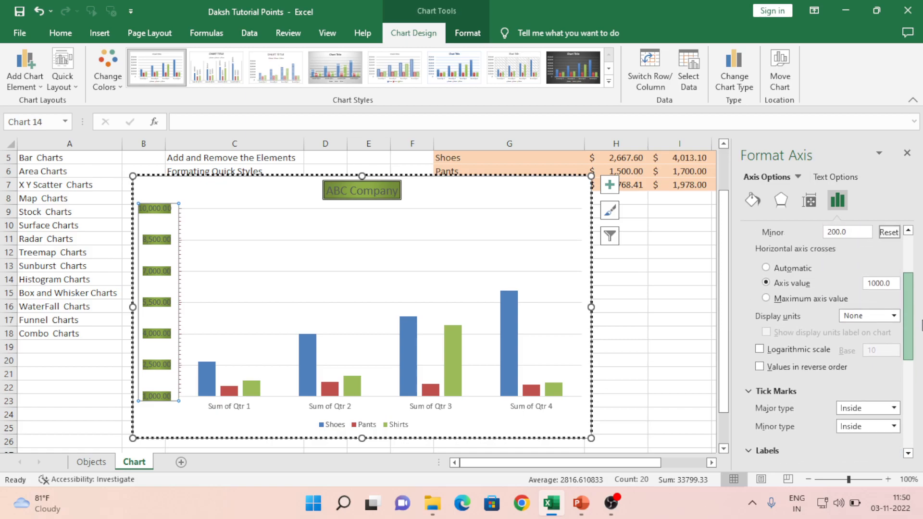
click(898, 319)
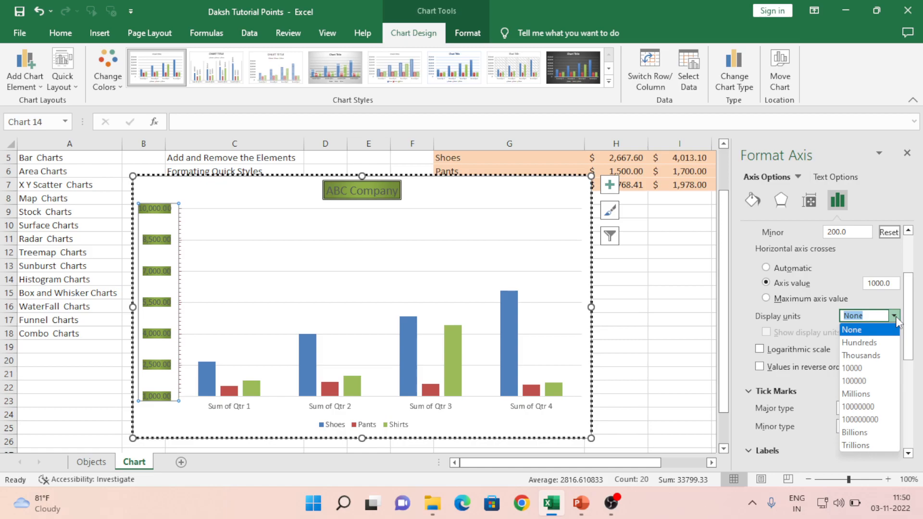
click(874, 356)
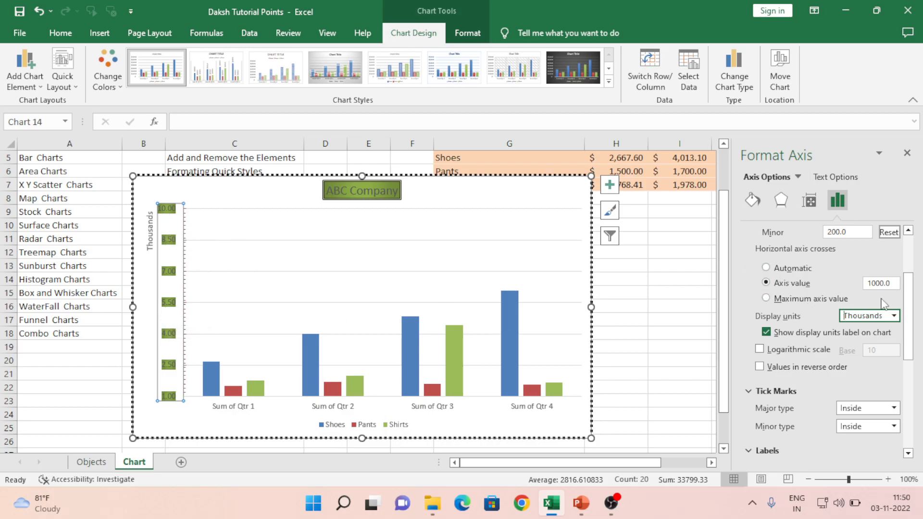
click(896, 315)
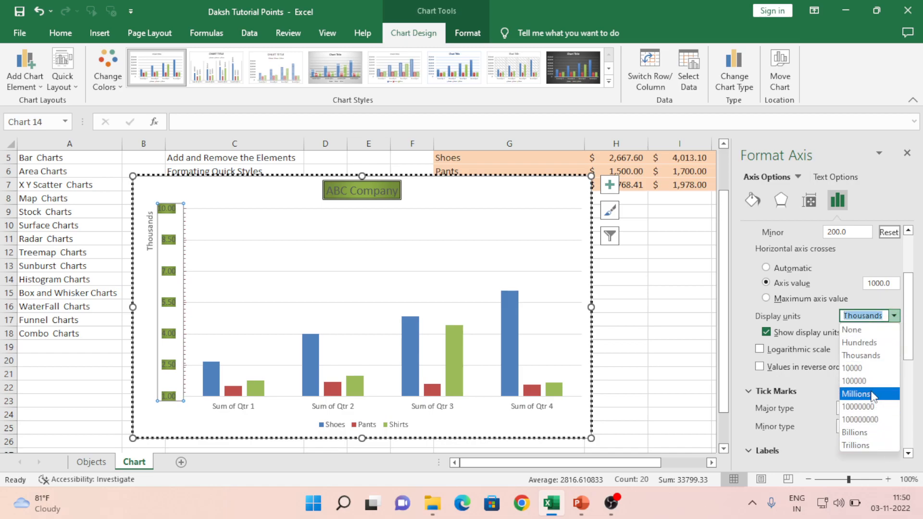
click(866, 356)
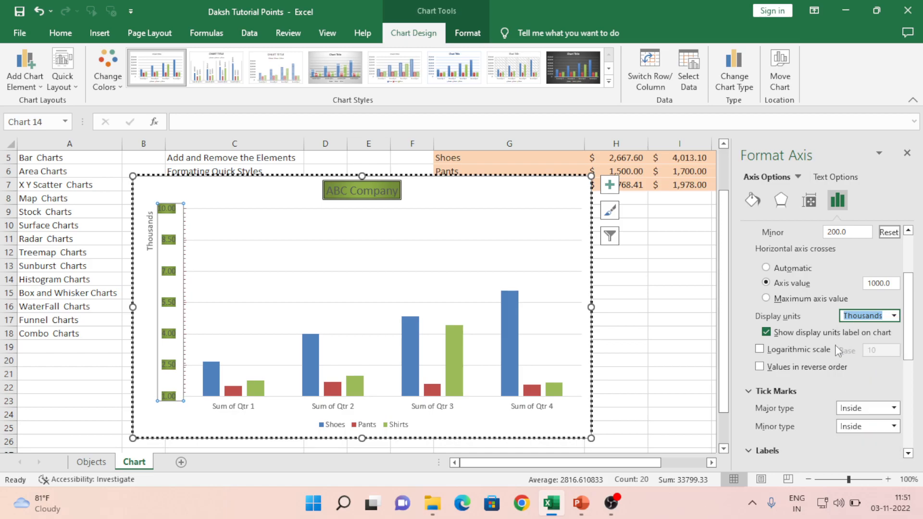
Toggle the vertical axis's display units label on the chart and leave it turned off.
click(766, 332)
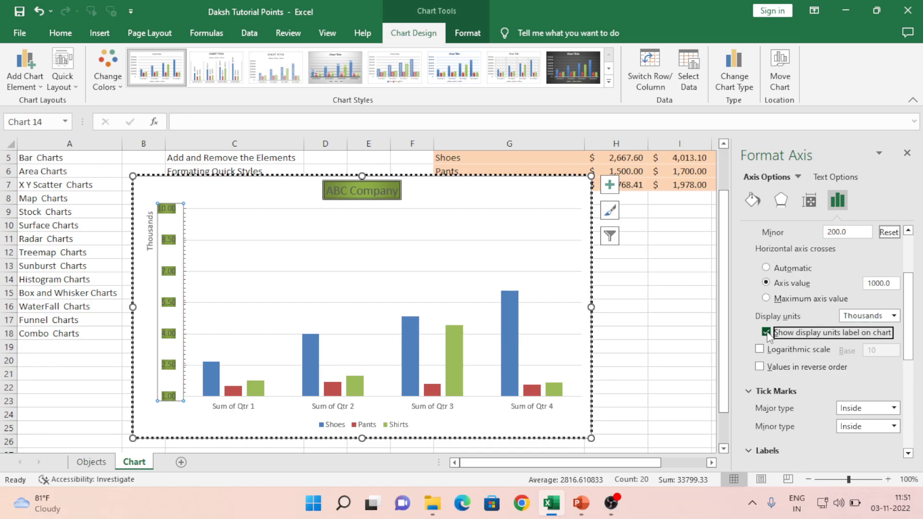
click(767, 332)
click(766, 332)
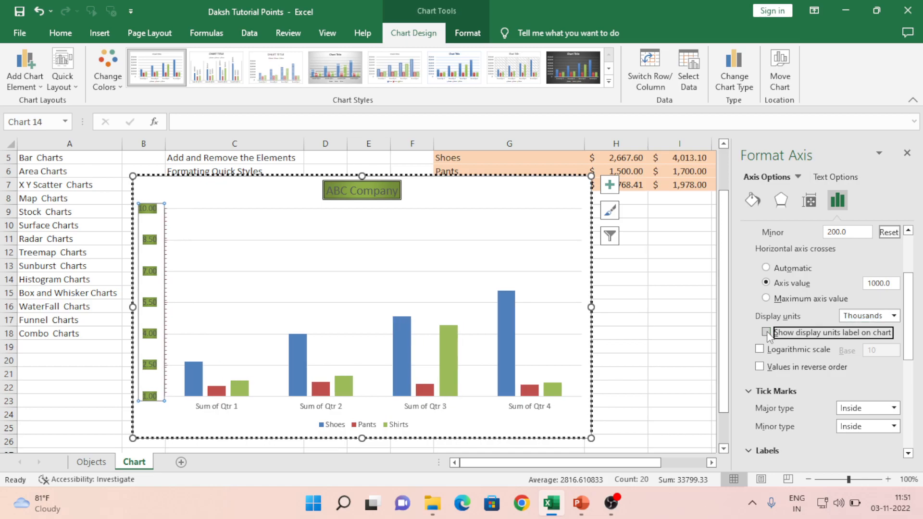
Try the display units label and reversed value order on the vertical axis, turning each off again.
click(767, 332)
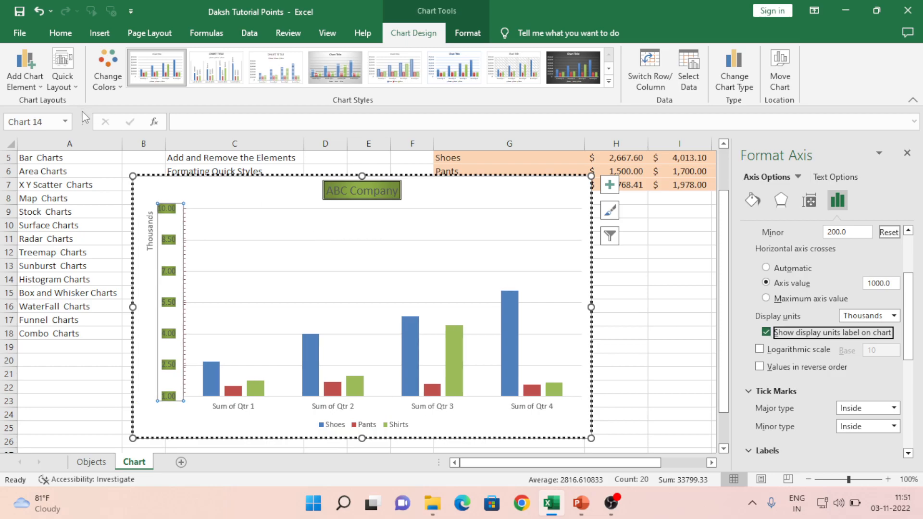
click(770, 333)
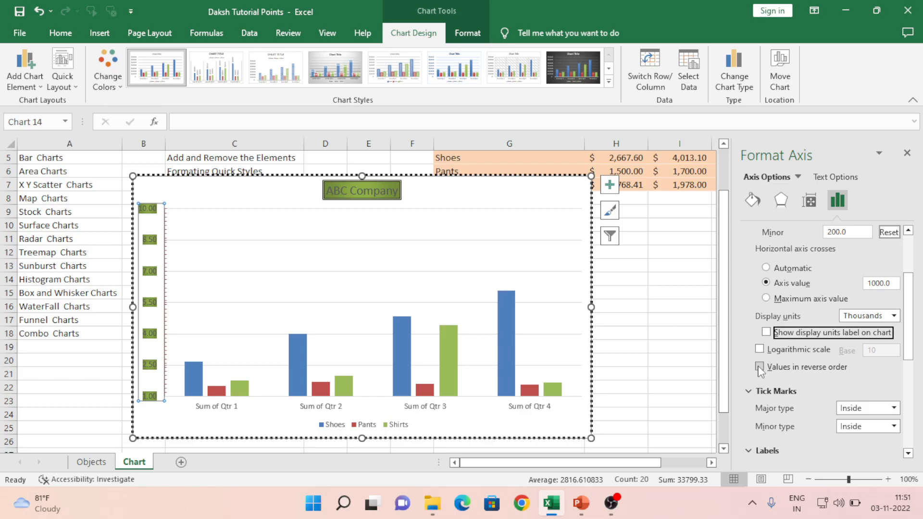
click(760, 368)
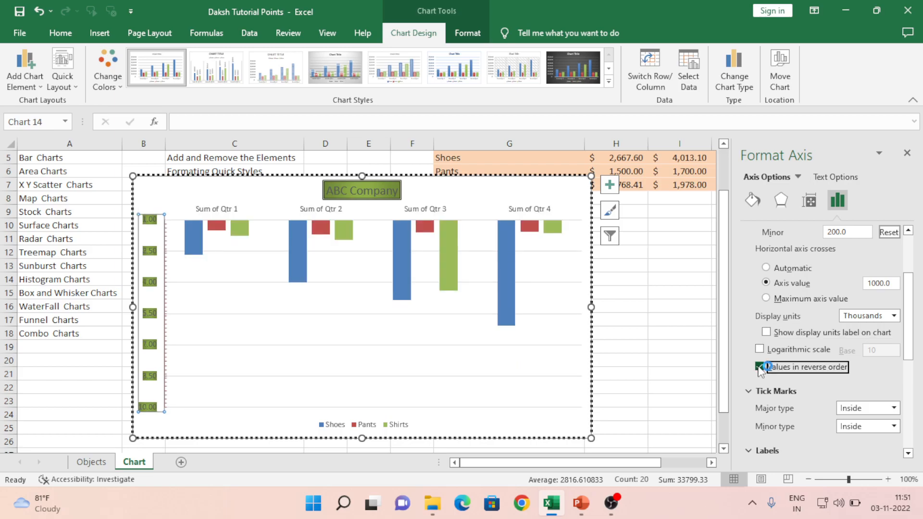
click(759, 368)
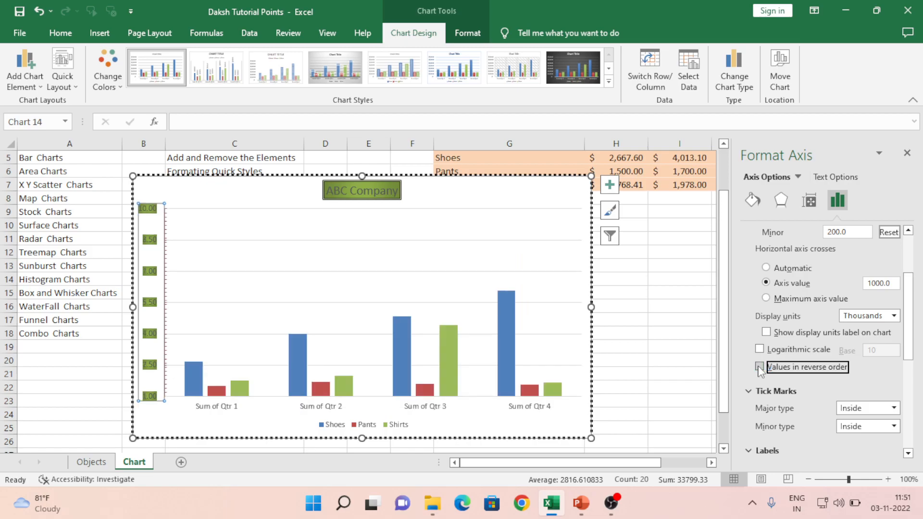
drag(908, 318, 909, 257)
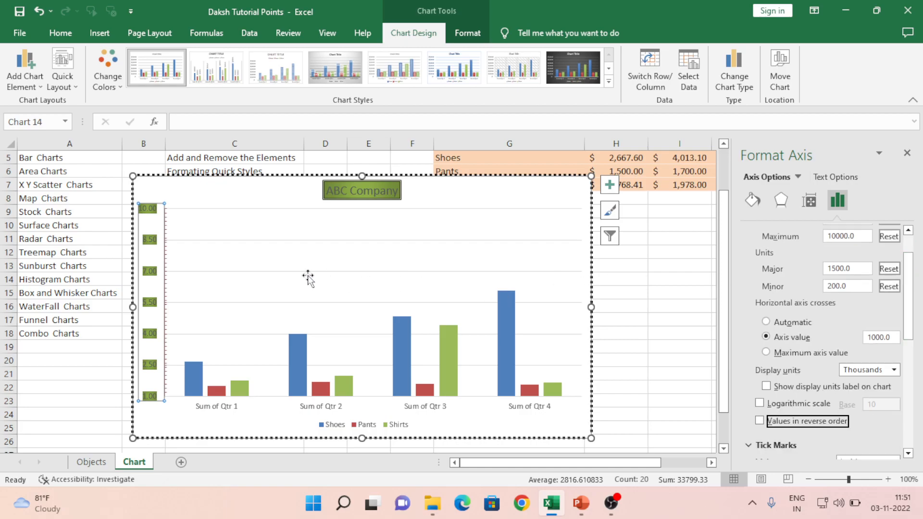
Try solid, picture and pattern fills on the Shoes data series, and restore its Automatic fill.
click(194, 370)
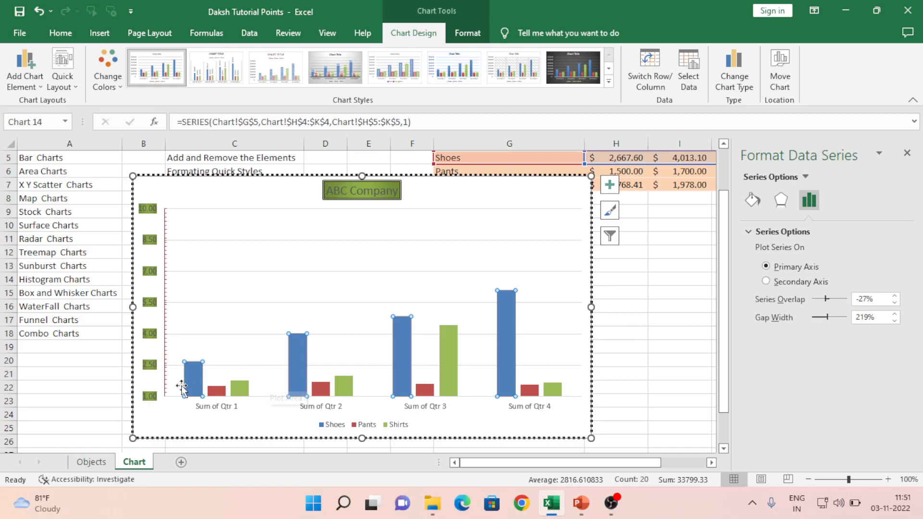
mouse_move(295, 351)
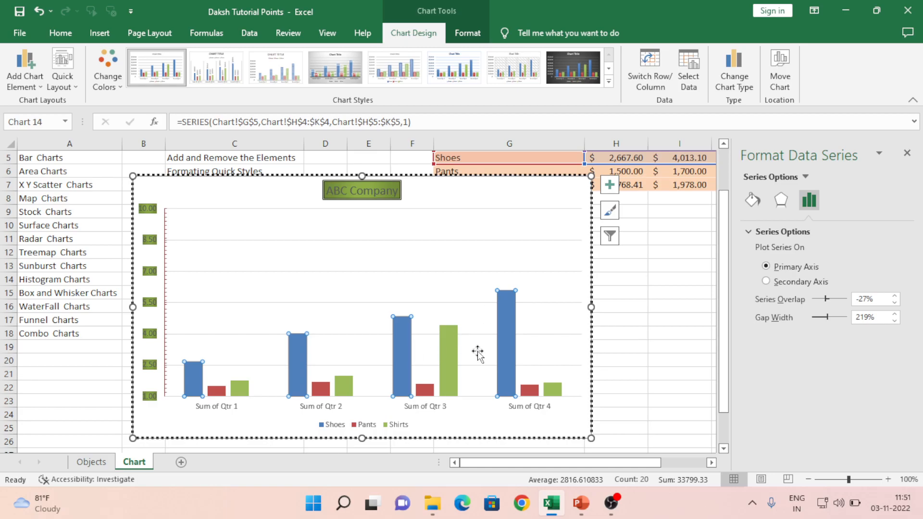
mouse_move(513, 345)
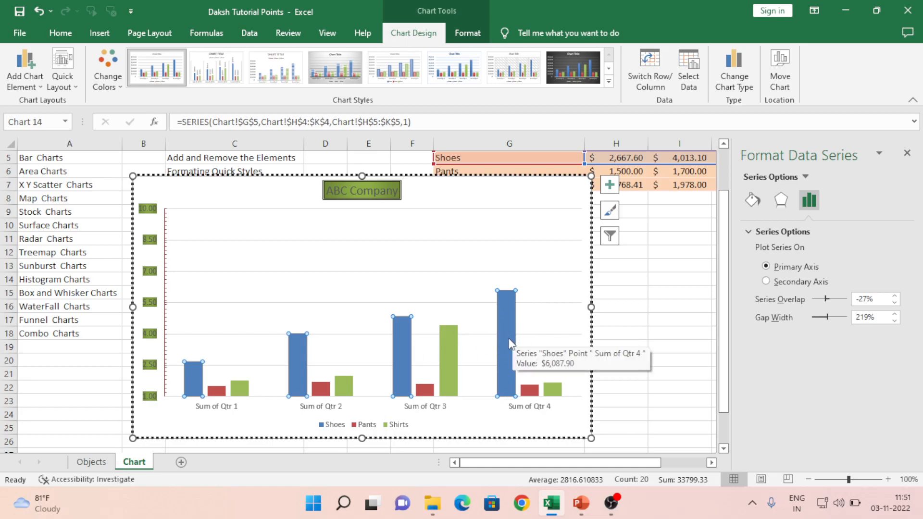
click(751, 200)
click(774, 202)
click(817, 206)
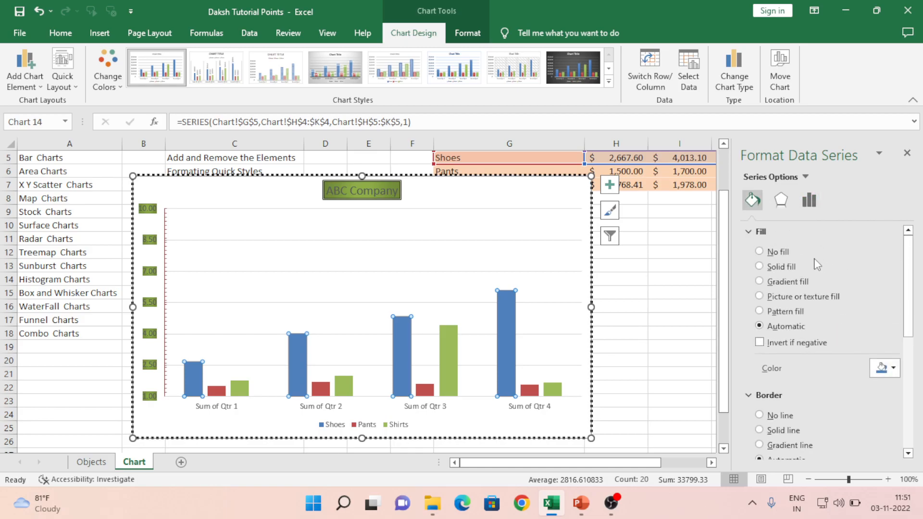
click(760, 269)
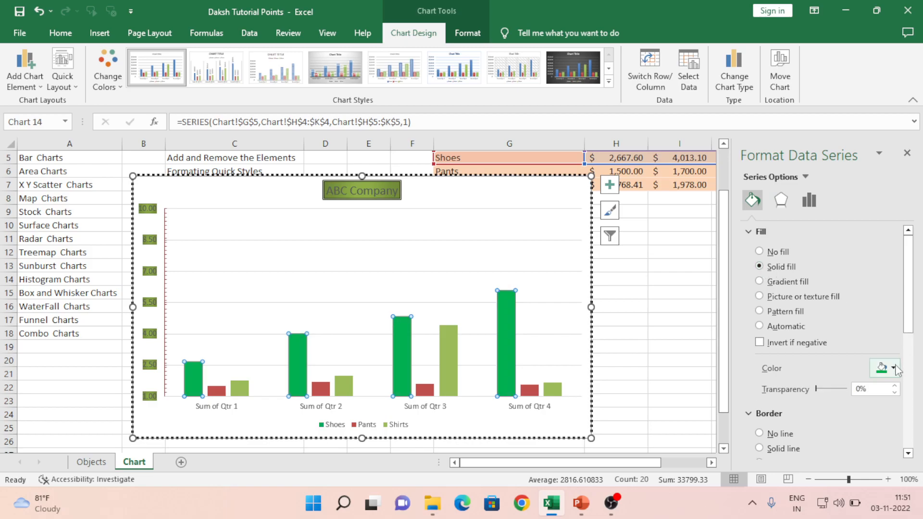
click(760, 296)
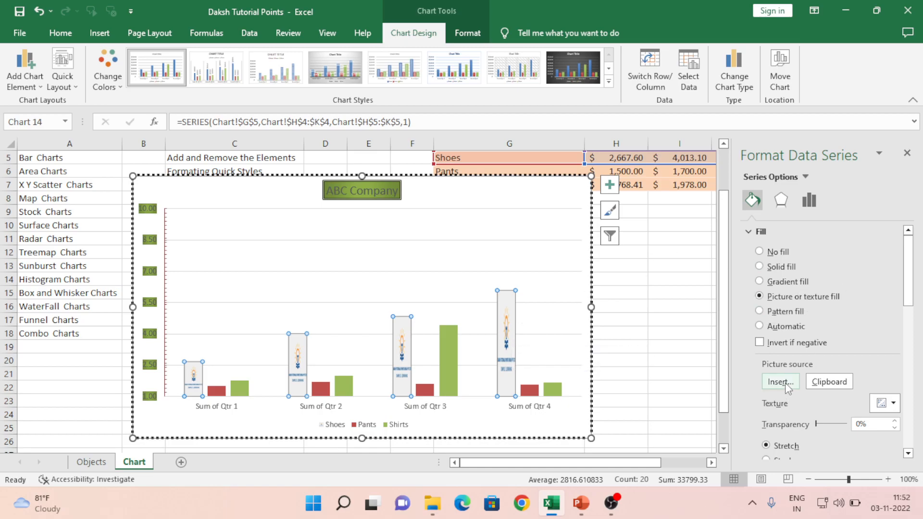
click(761, 311)
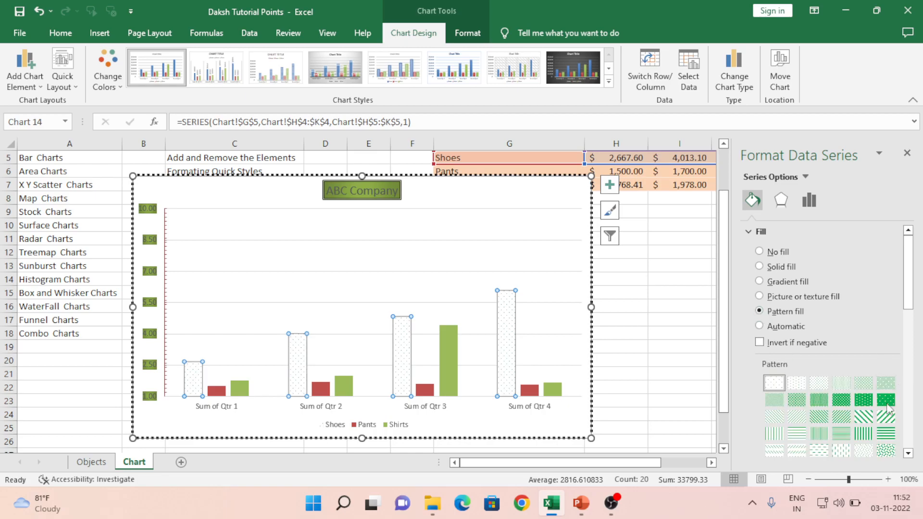
click(865, 401)
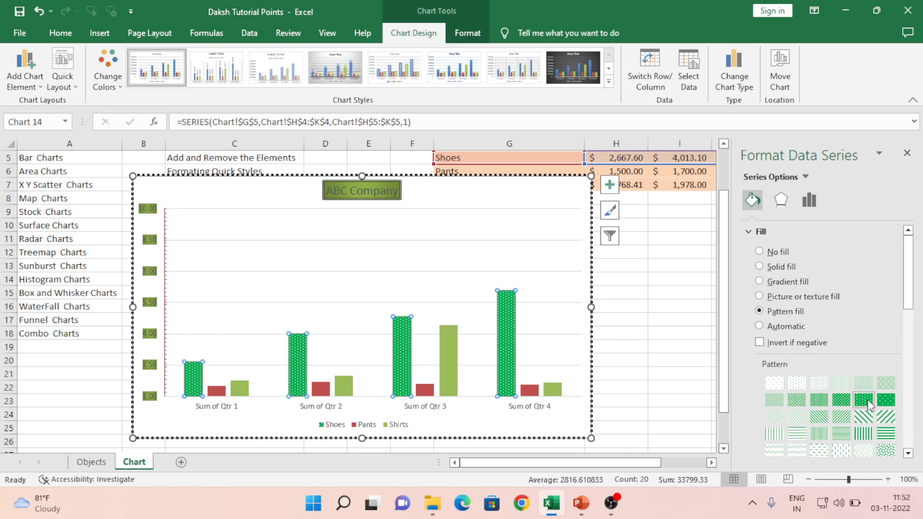
click(765, 328)
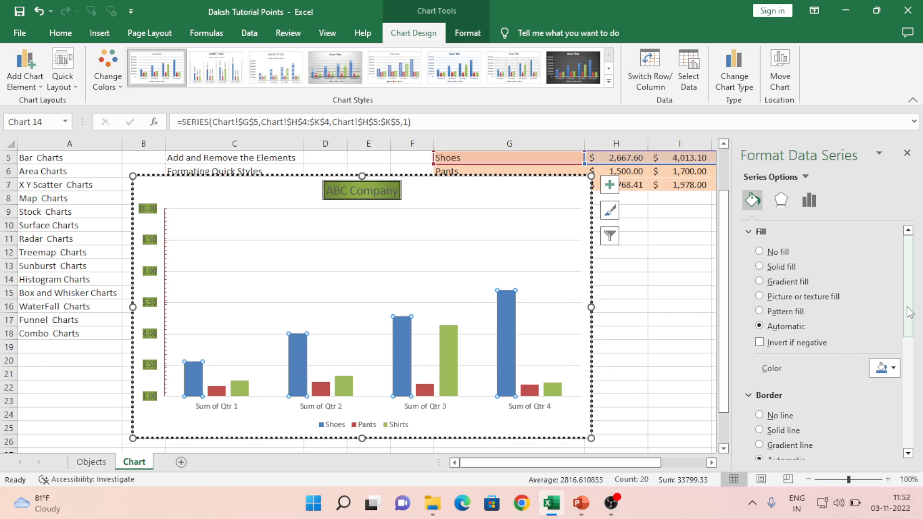
Review the border options and series options of the Shoes data series.
drag(913, 306, 910, 368)
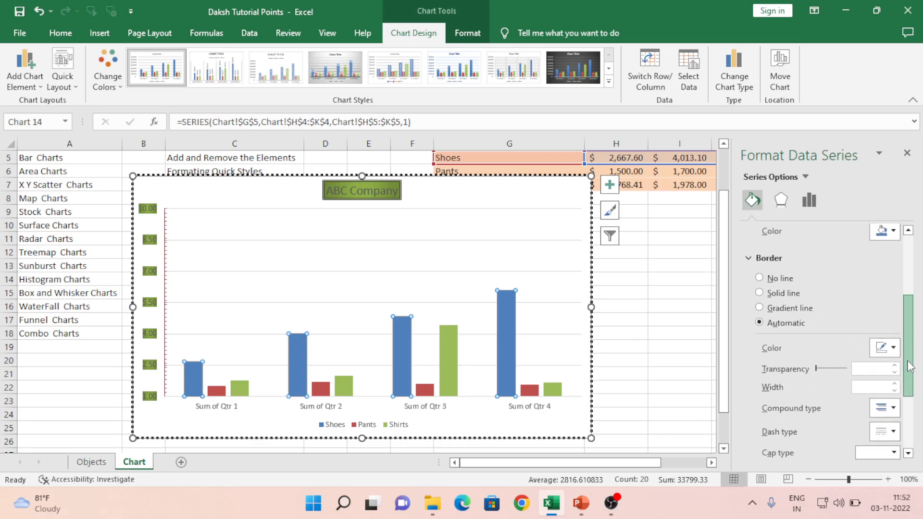
click(635, 342)
click(503, 333)
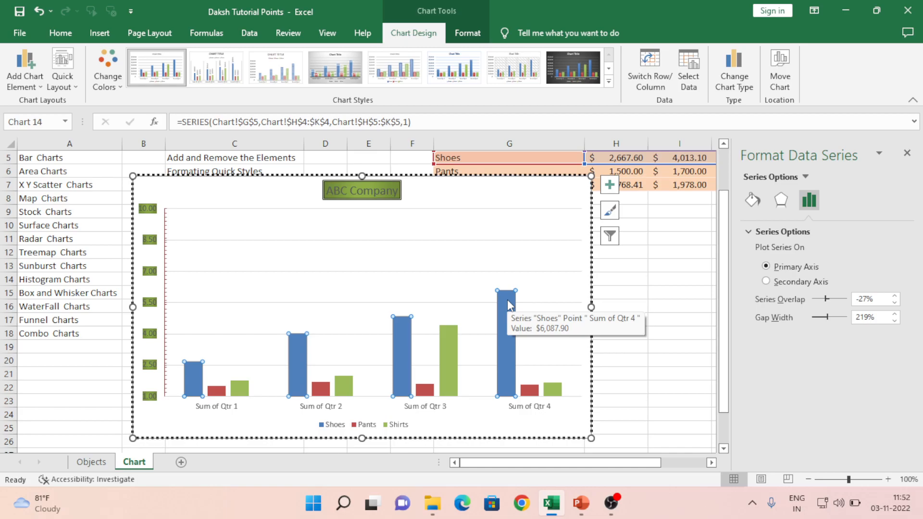
Delete the whole ABC Company column chart from the Chart sheet.
click(562, 280)
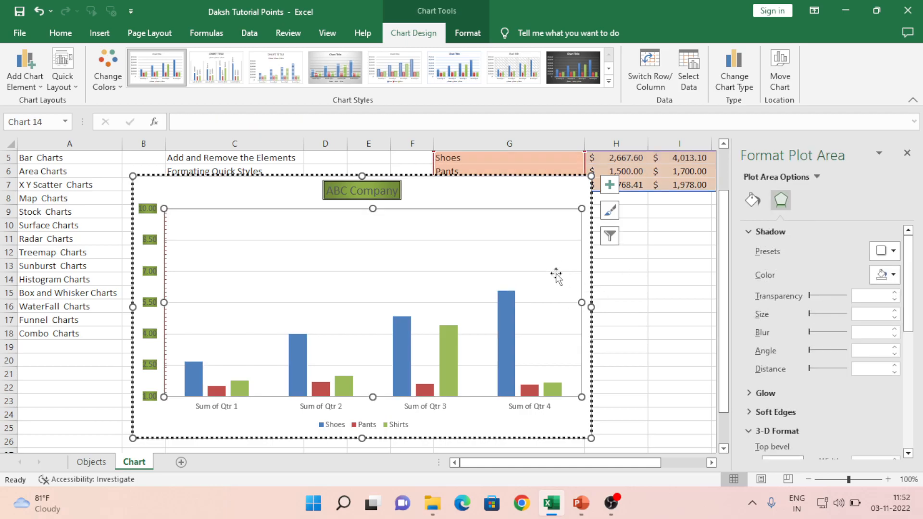
click(497, 181)
key(Delete)
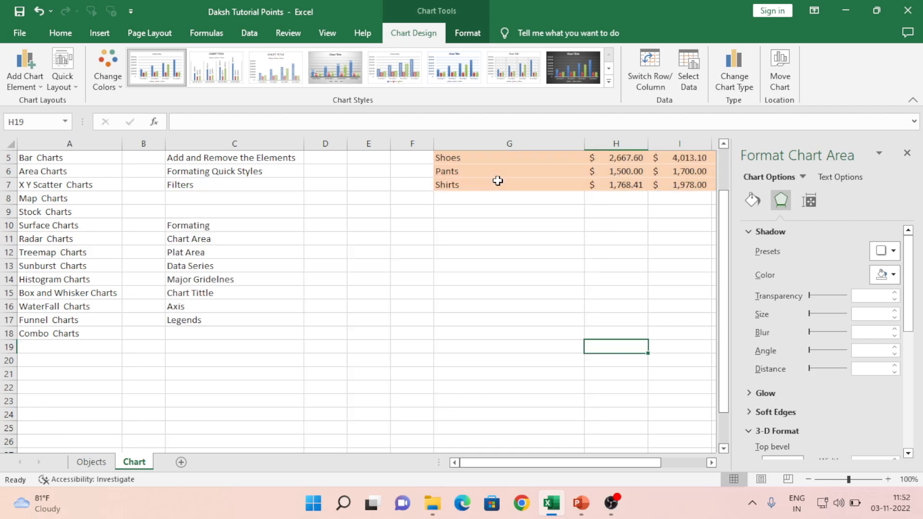
Copy the entire quarterly product sales table that starts at cell G4.
click(536, 174)
key(Up)
key(Up)
key(Up)
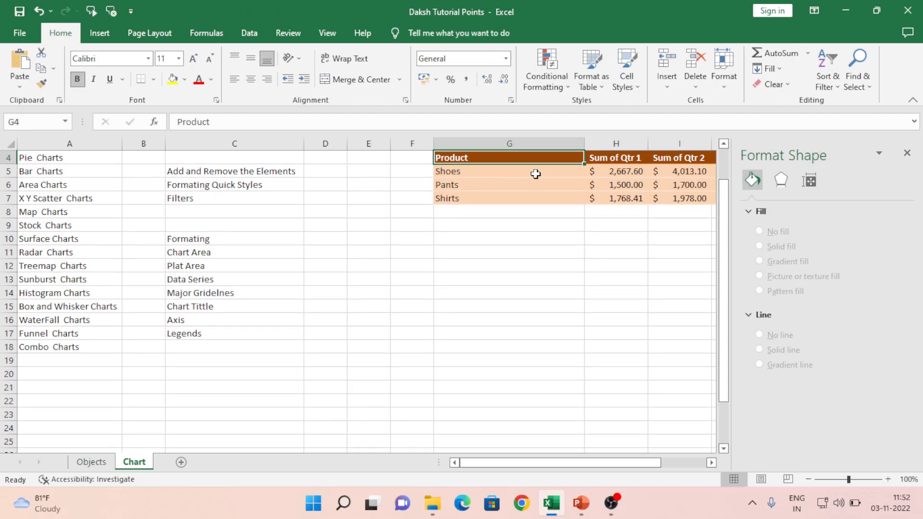
key(Right)
key(Down)
key(Down)
key(Left)
key(Up)
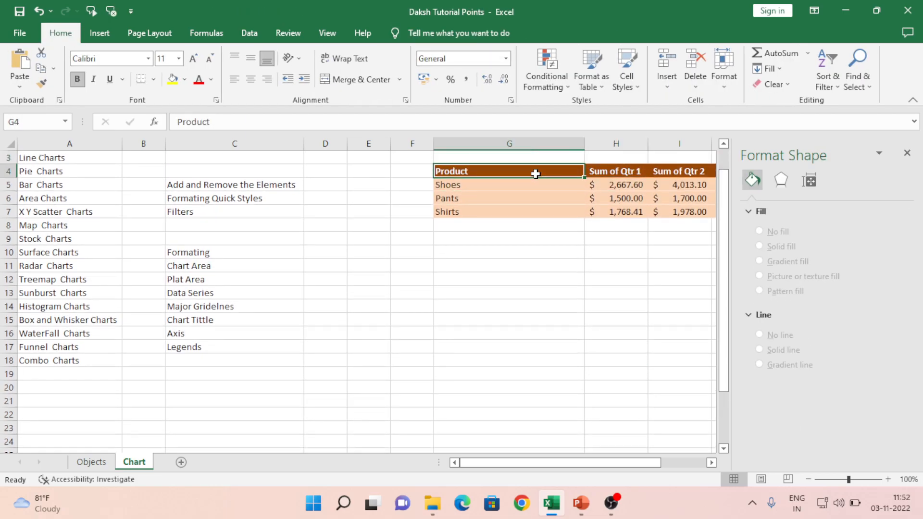
key(ctrl+a)
key(ctrl+c)
Paste the copied sales table into the empty area of the sheet starting at cell Z4.
key(Right)
key(Right)
key(Right)
key(Right)
key(Right)
key(Right)
key(Right)
key(Right)
key(Right)
key(Right)
key(Right)
key(Right)
key(Right)
key(Right)
key(Right)
key(Right)
key(Right)
key(Right)
key(Right)
key(Right)
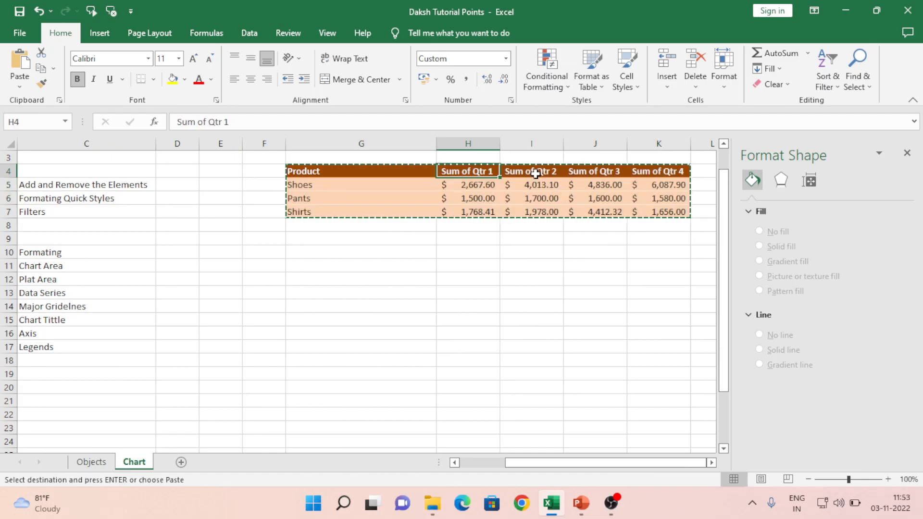
key(Left)
key(Left)
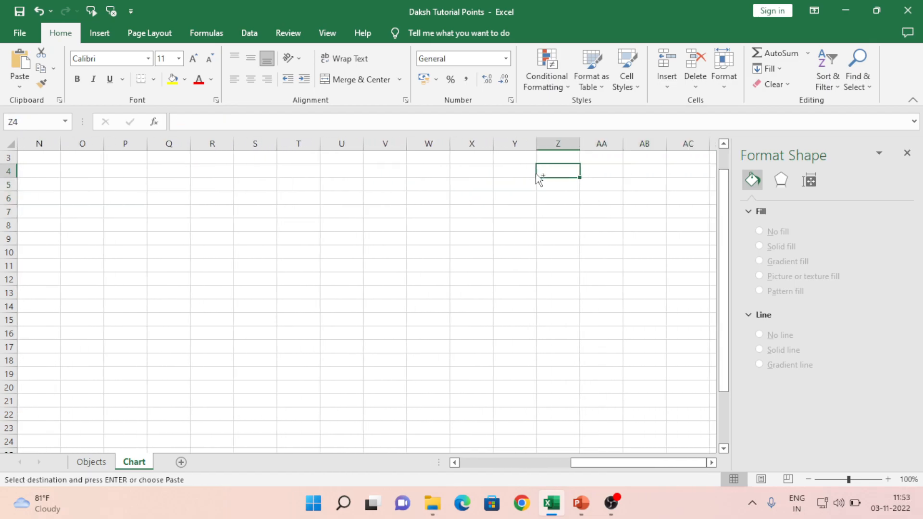
key(ctrl+v)
Rename the Shoes and Pants rows of the pasted table to Male and Female.
key(Down)
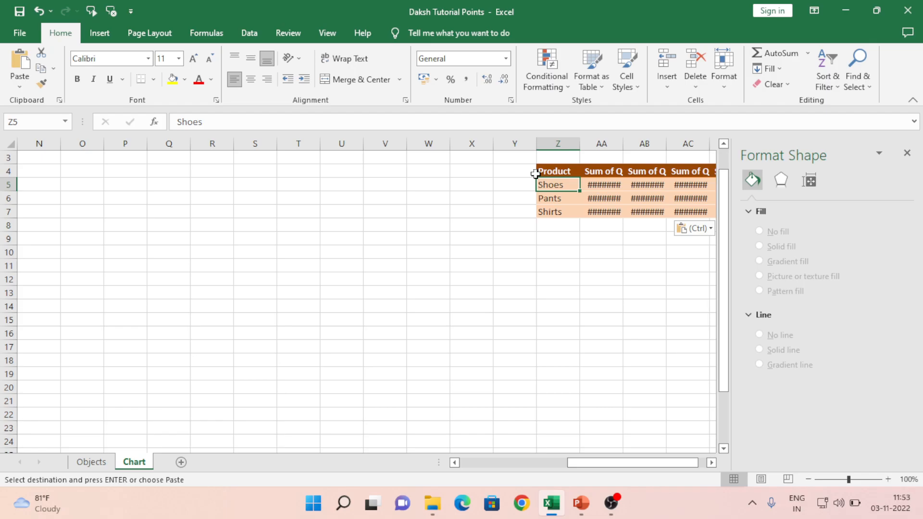
text(Male)
key(Return)
text(Female)
key(Return)
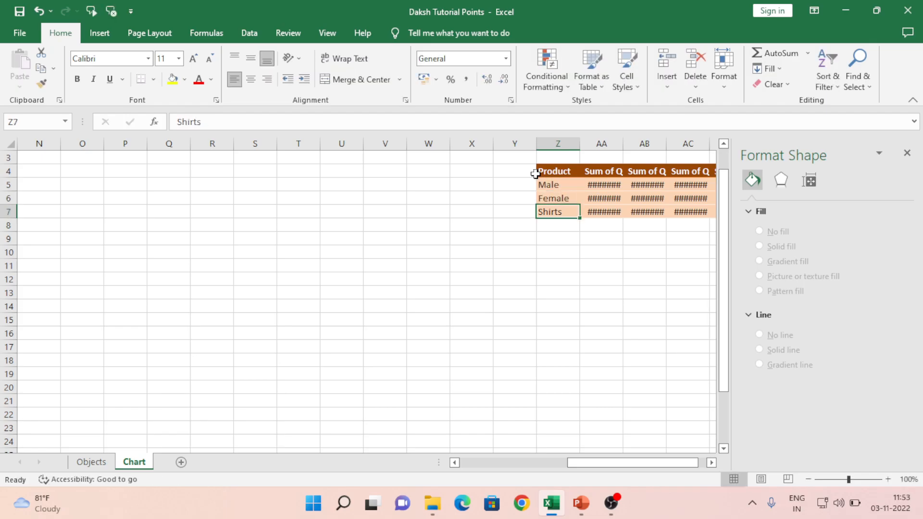
Clear the contents of the Shirts row in the pasted table, from Z7 to AD7.
key(ctrl+shift+Right)
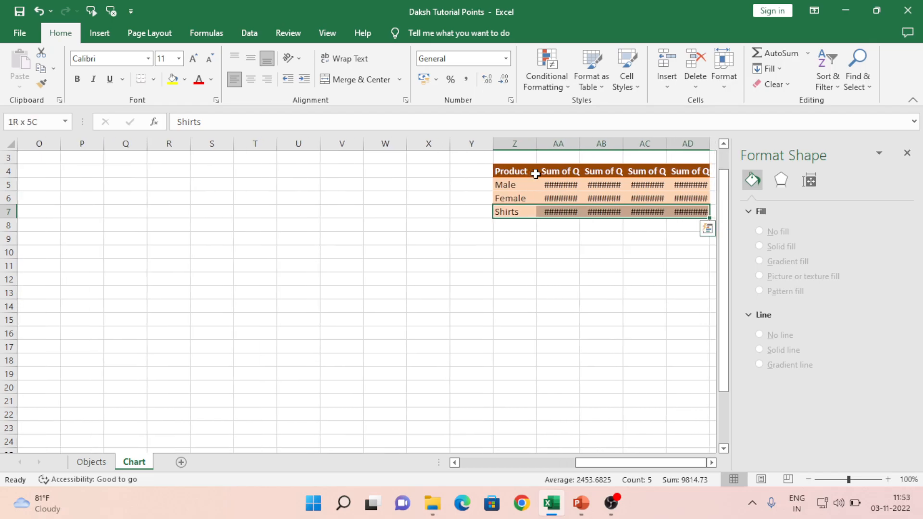
key(Delete)
key(Up)
key(Up)
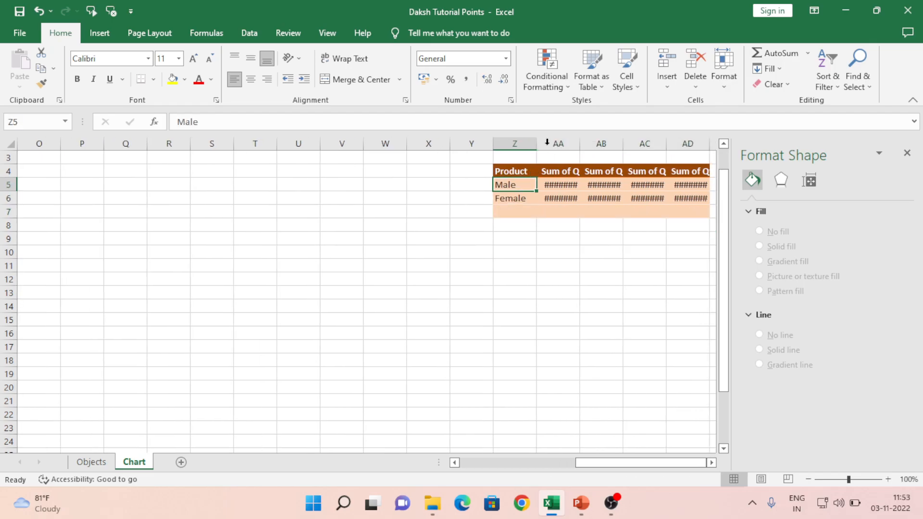
Widen columns AA through AD so the quarter headings and amounts fit.
drag(580, 144, 664, 146)
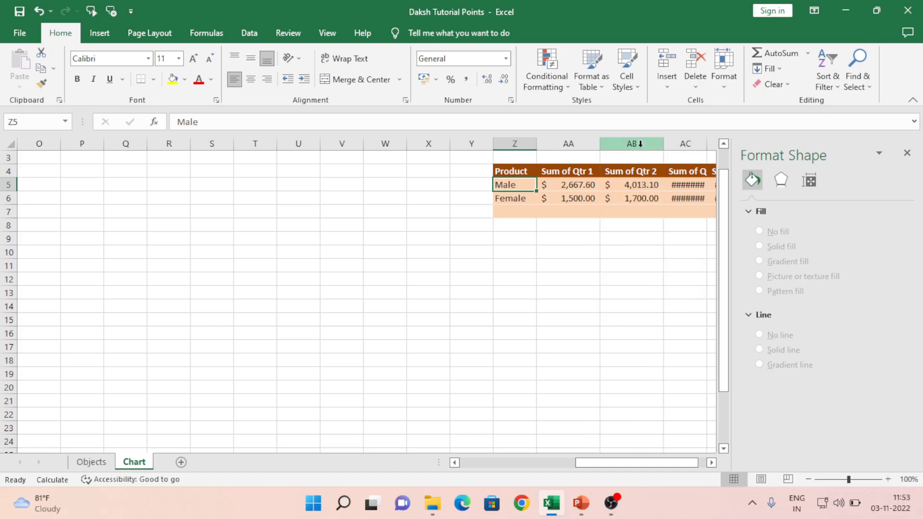
key(Right)
key(Right)
key(Right)
key(Right)
key(Right)
key(Right)
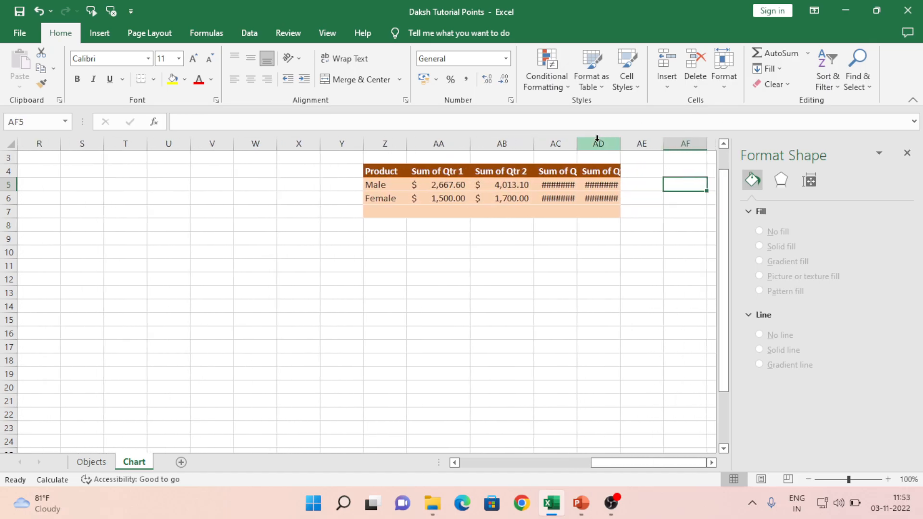
drag(578, 143, 662, 144)
Insert a default clustered column chart from Z4:AD6 and inspect its Male data series.
click(383, 172)
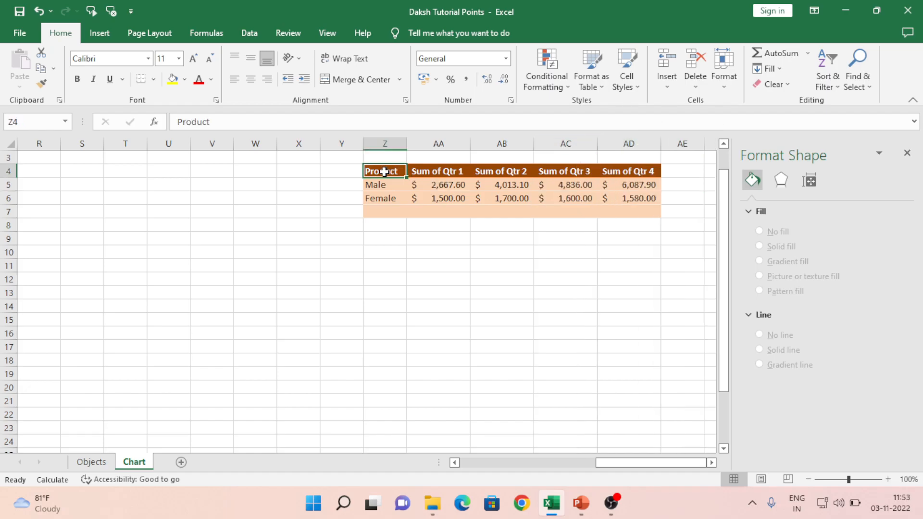
key(ctrl+a)
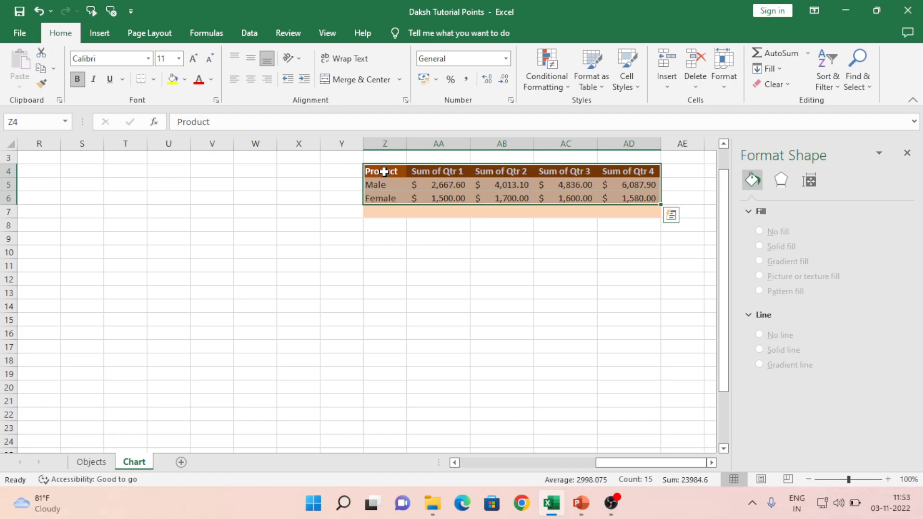
key(alt+F1)
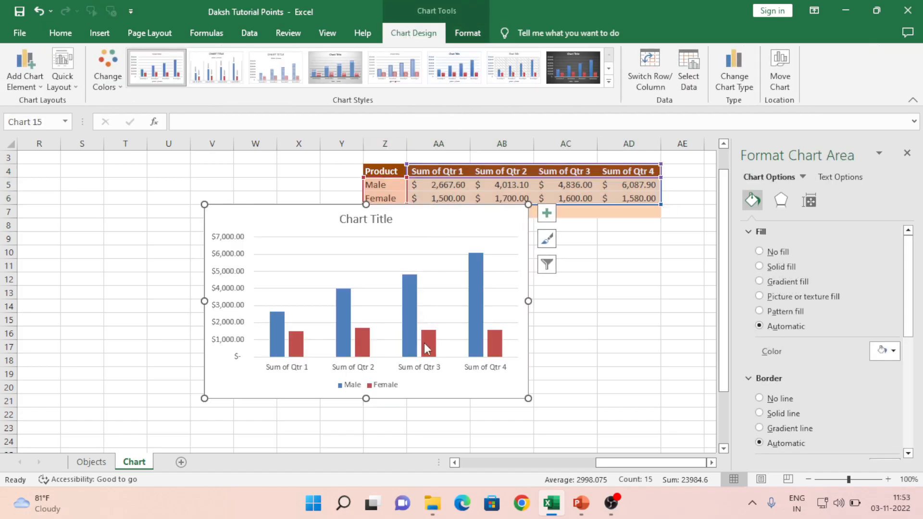
mouse_move(408, 317)
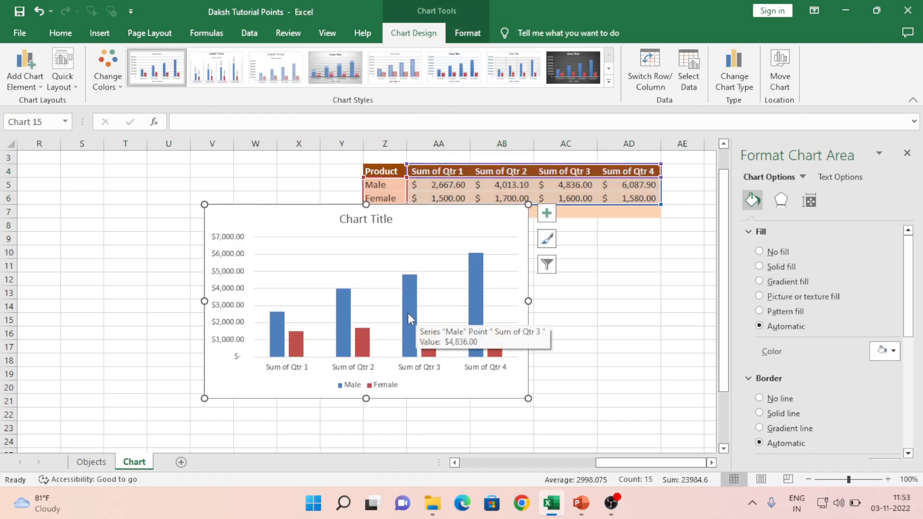
click(408, 313)
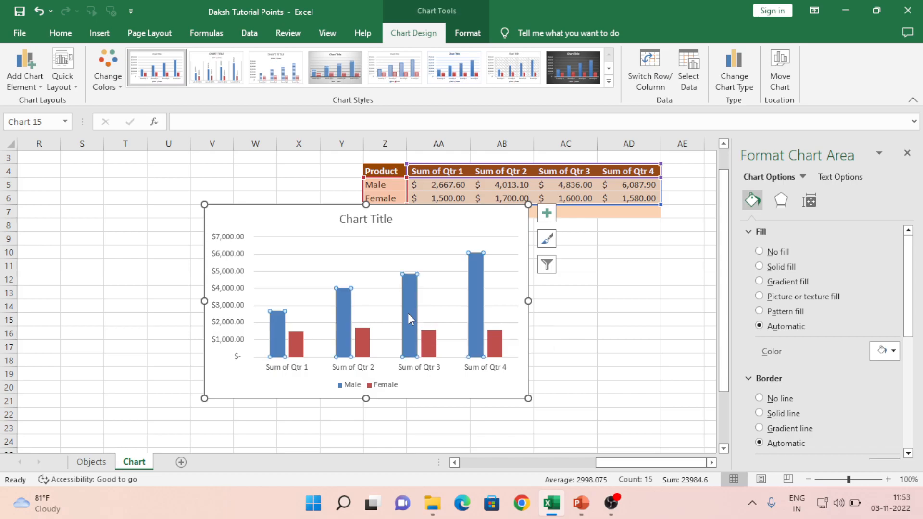
mouse_move(417, 317)
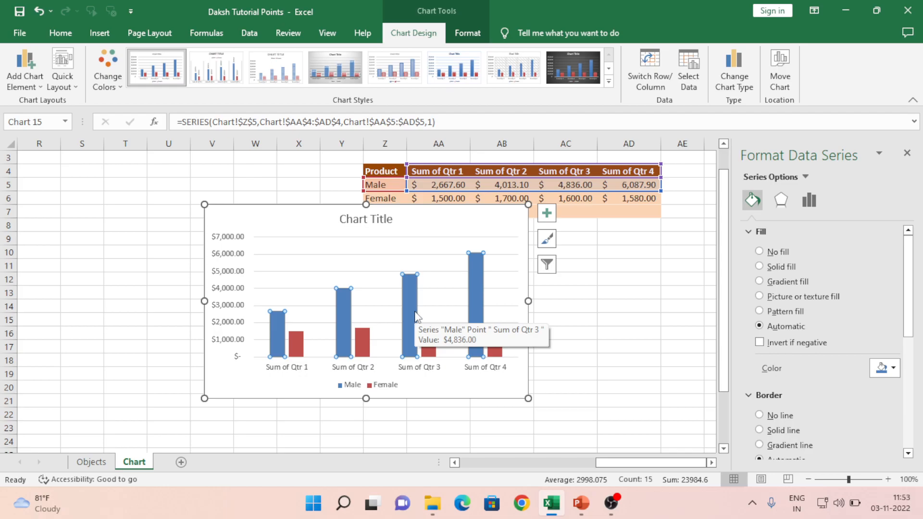
click(607, 306)
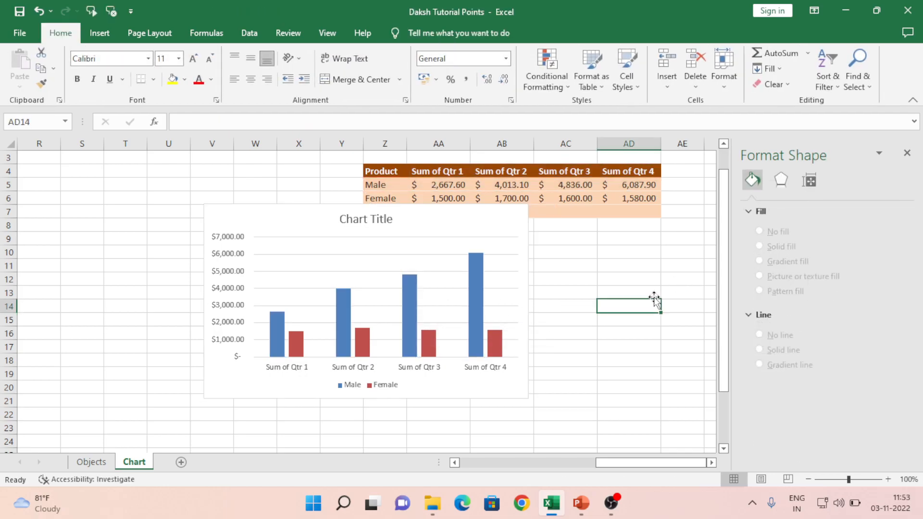
Close the Format Shape settings and select the empty cell AF11 beside the chart.
click(907, 153)
click(726, 265)
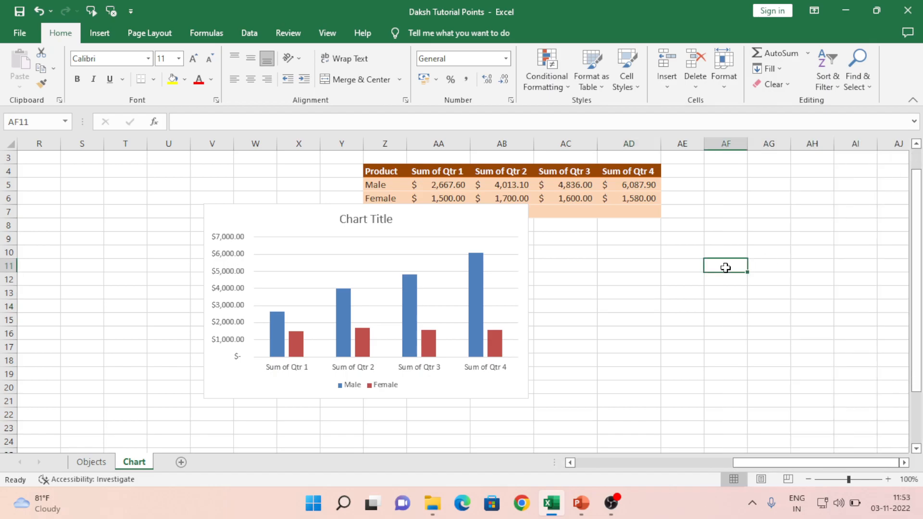
click(94, 33)
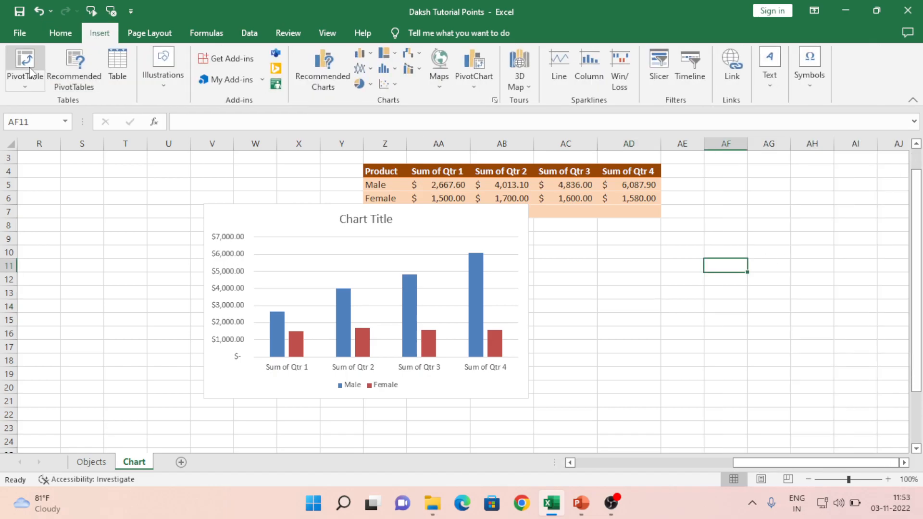
click(169, 95)
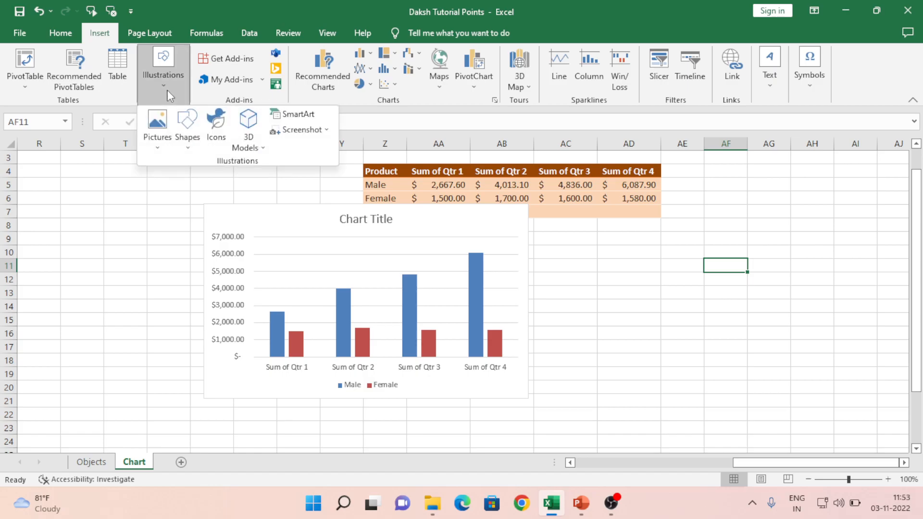
click(162, 146)
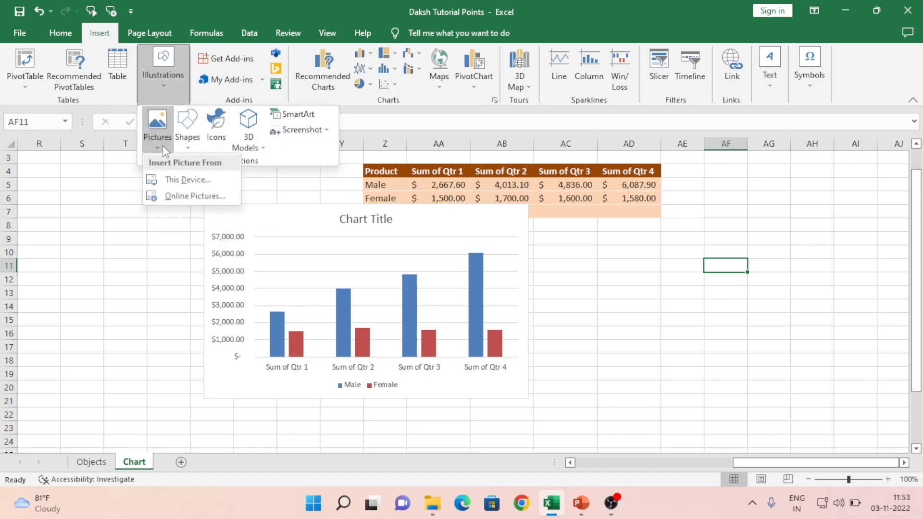
click(191, 196)
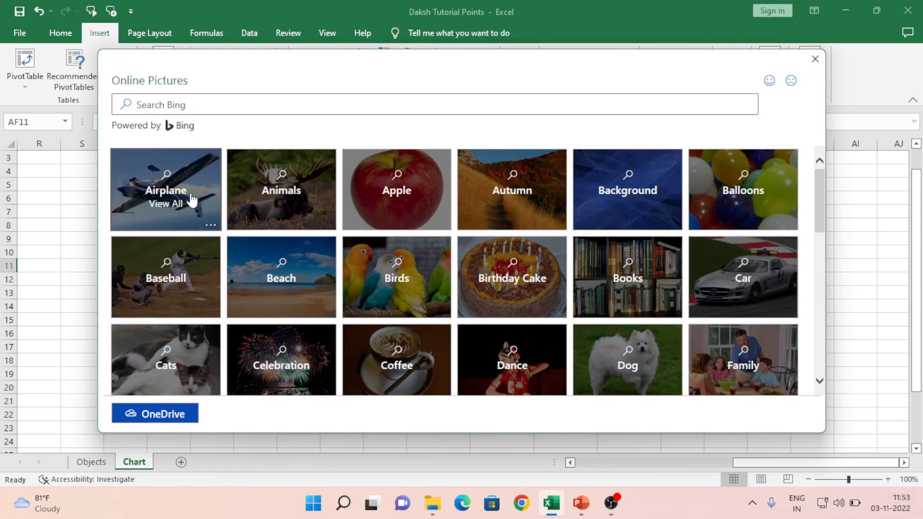
click(815, 58)
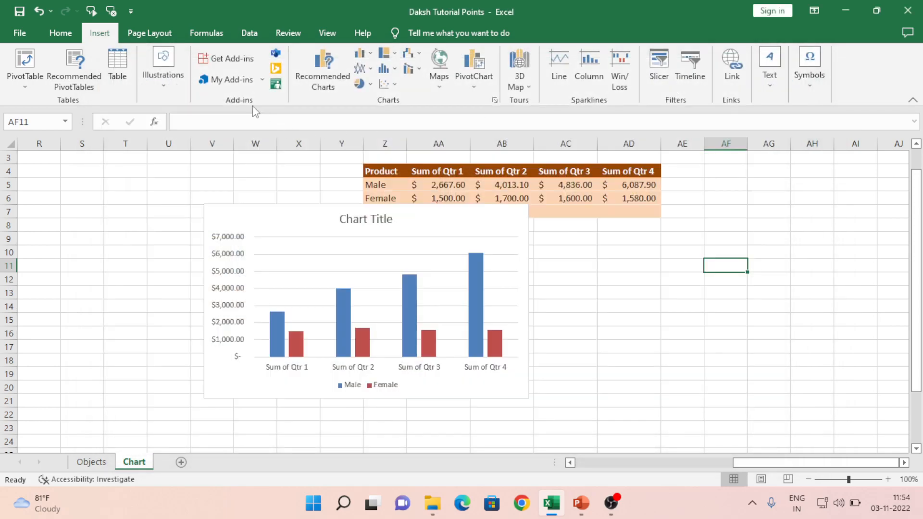
Search the icon library for "male" and insert the single standing man icon at cell AF11.
click(165, 84)
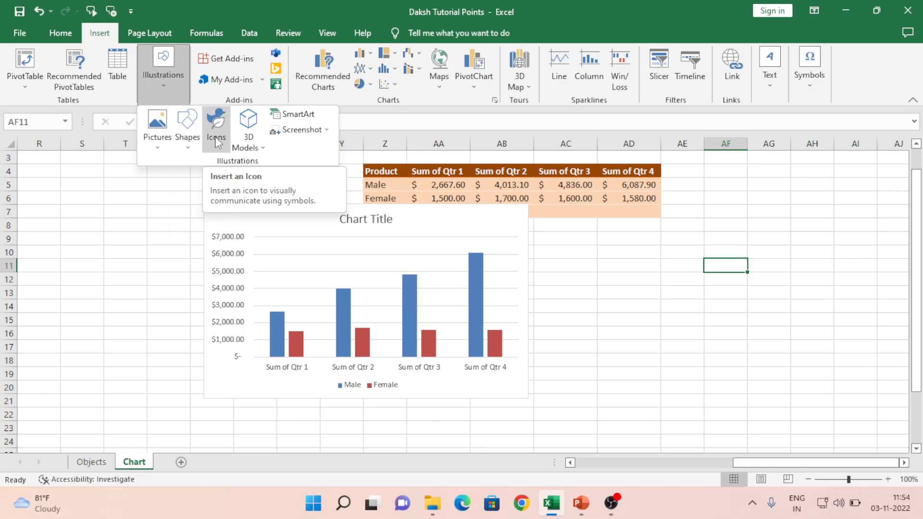
click(190, 150)
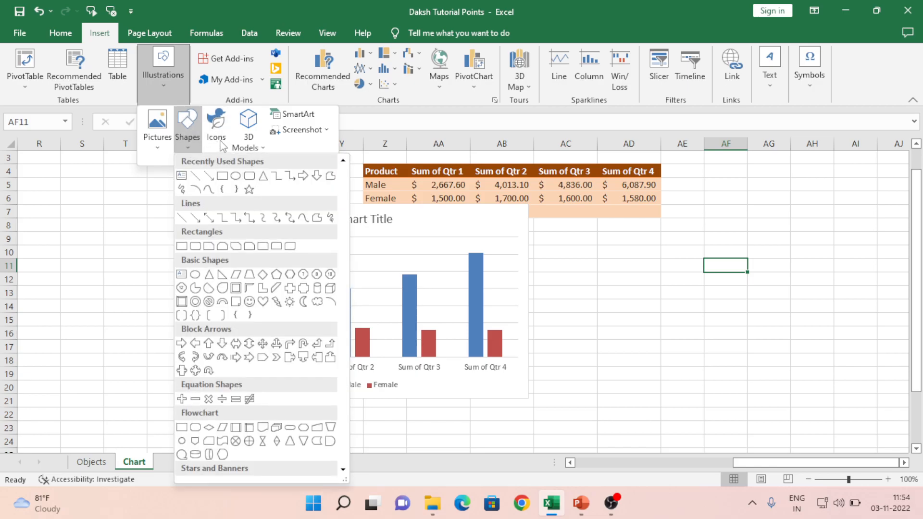
click(163, 146)
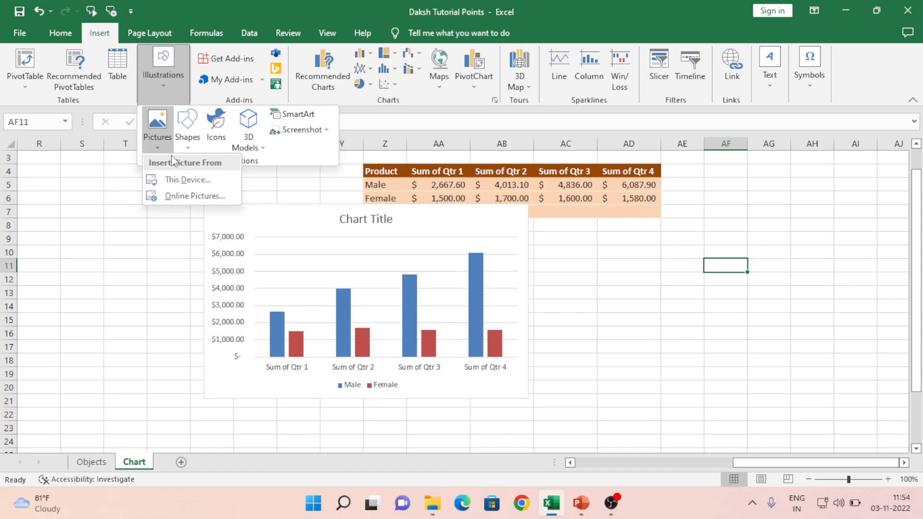
click(218, 140)
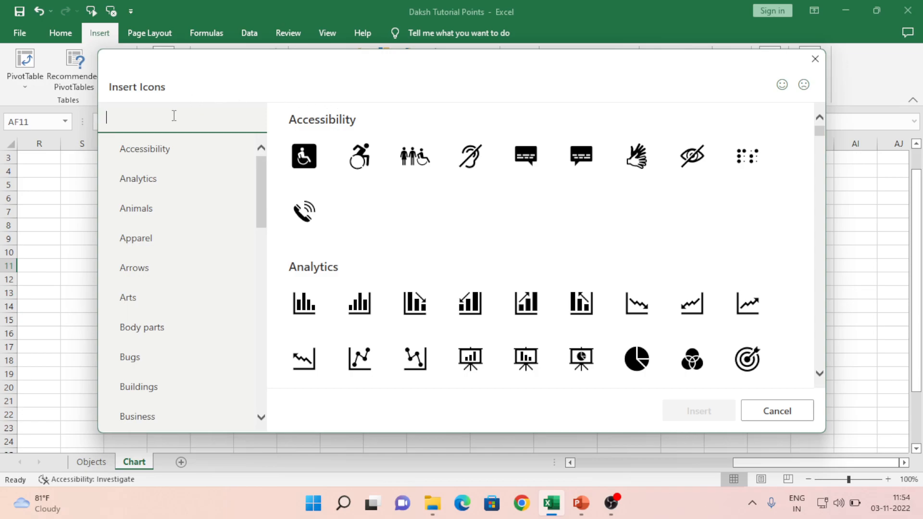
text(male)
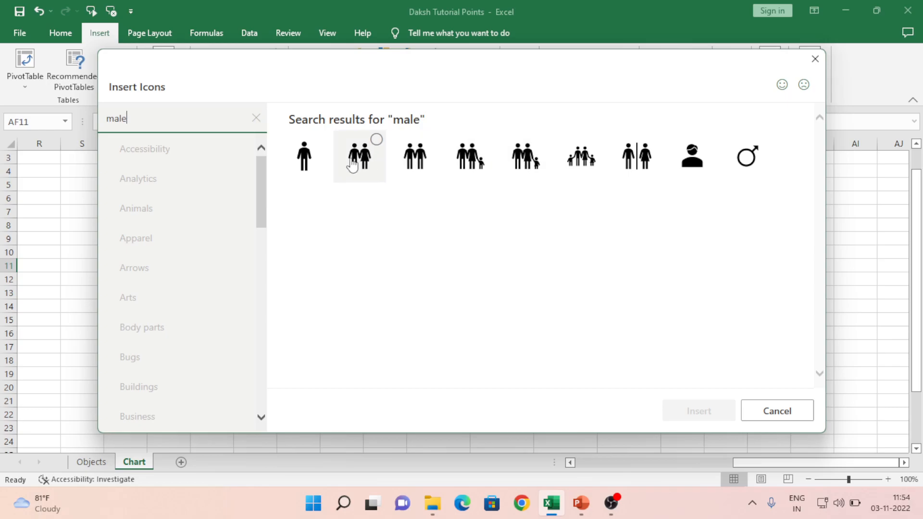
click(303, 164)
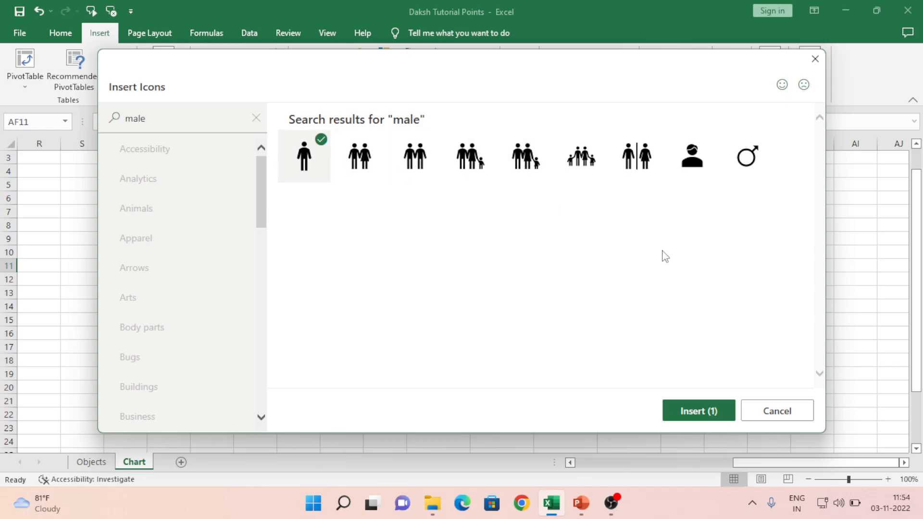
click(710, 412)
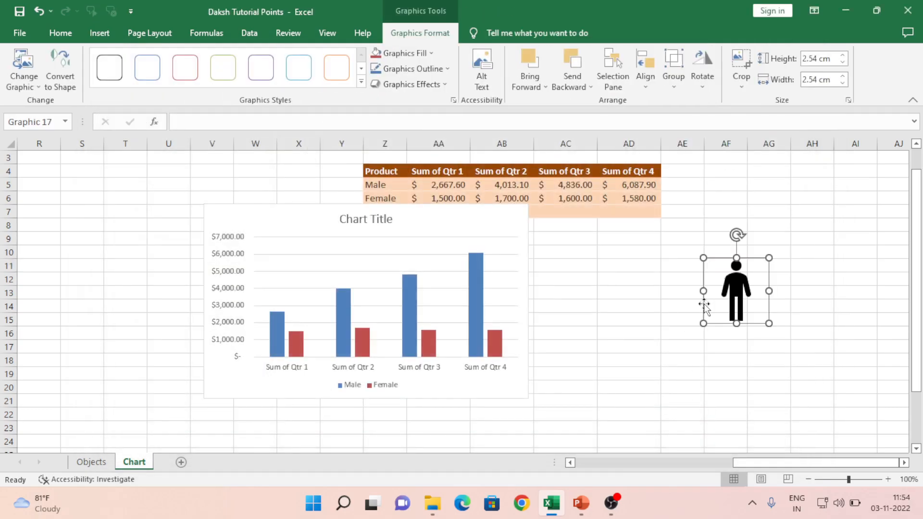
Enlarge the man icon to about 6.06 cm high by 3.66 cm wide and fill it with light red.
drag(736, 258, 736, 215)
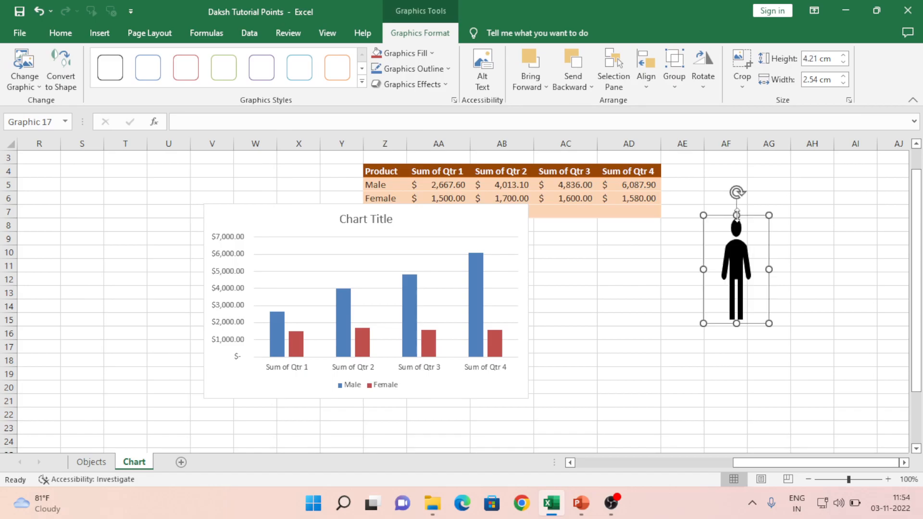
drag(769, 323, 779, 375)
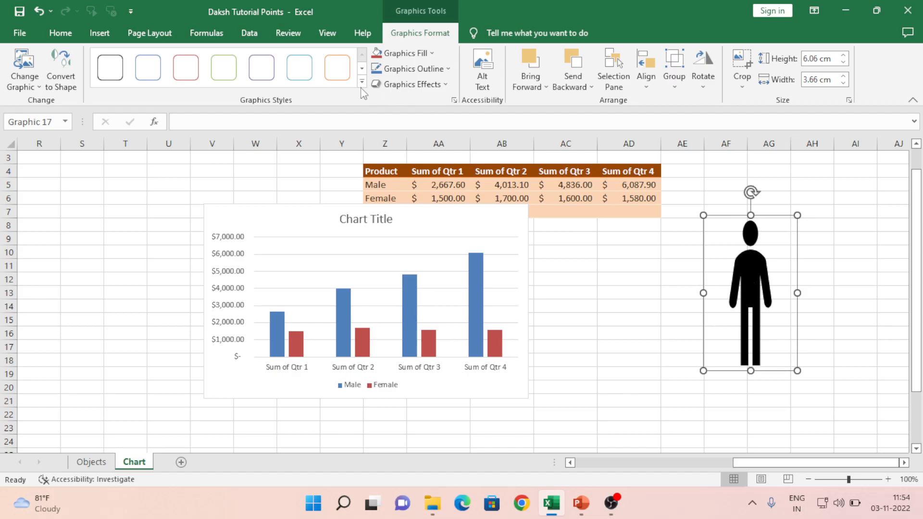
click(434, 55)
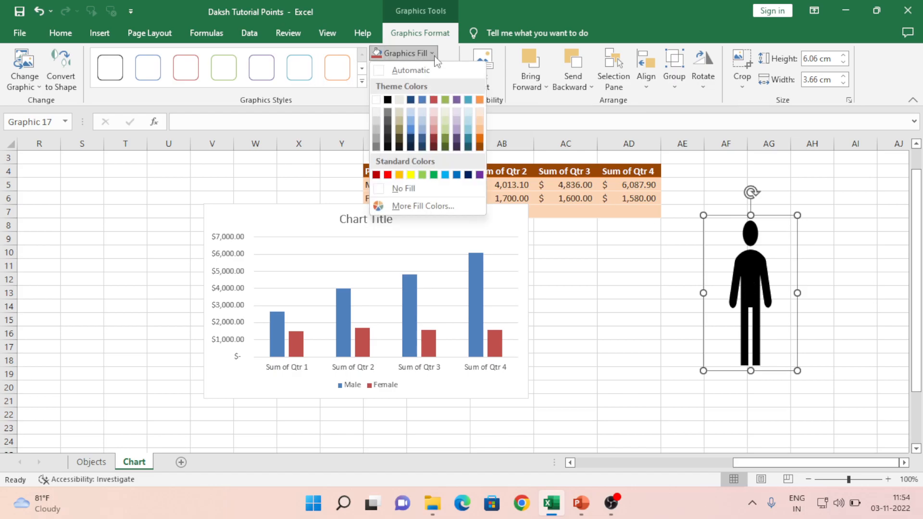
click(435, 131)
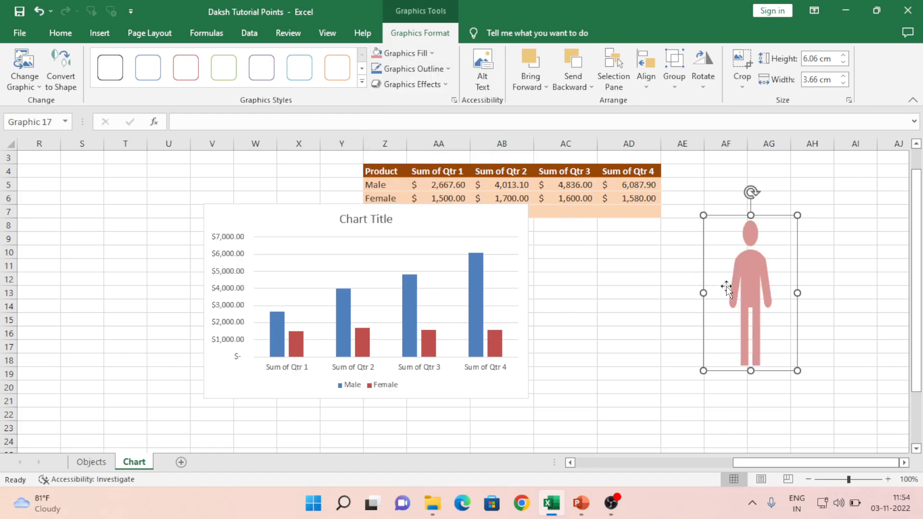
Copy the man icon into the Male series columns as their fill and delete the loose icon from the sheet.
click(613, 267)
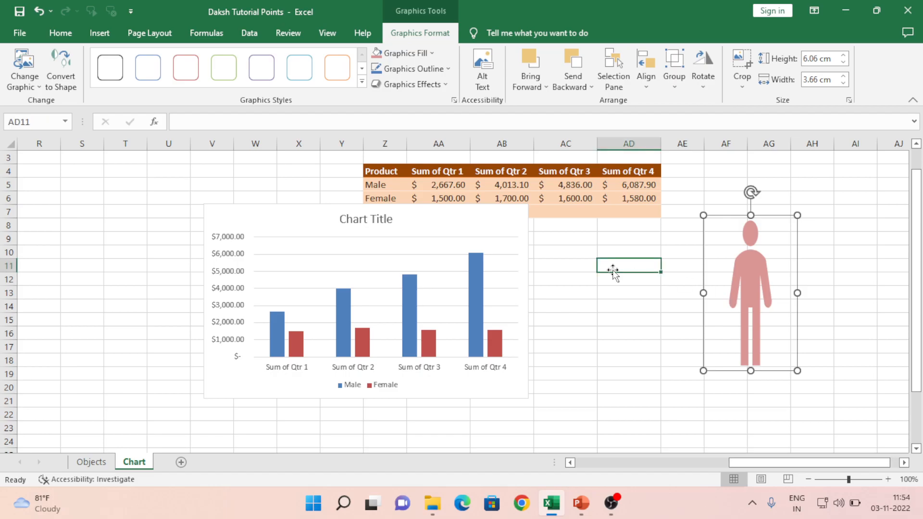
click(411, 295)
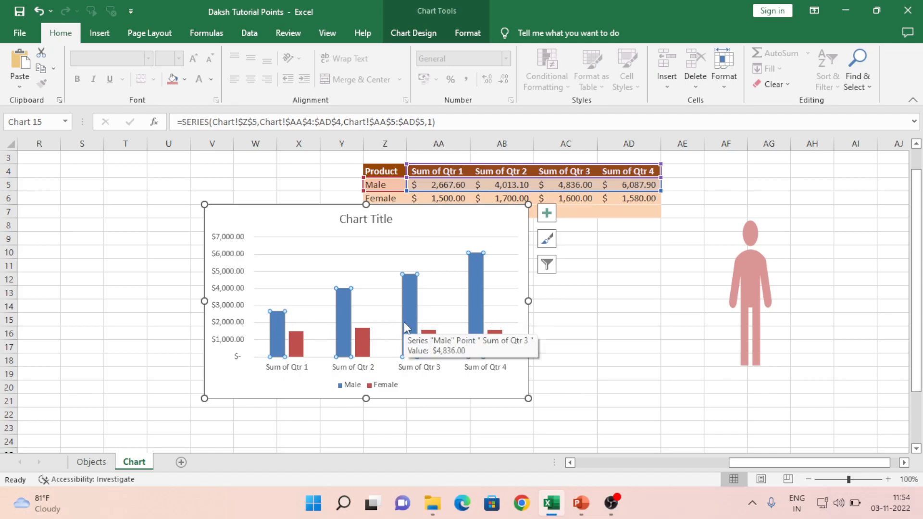
key(ctrl+v)
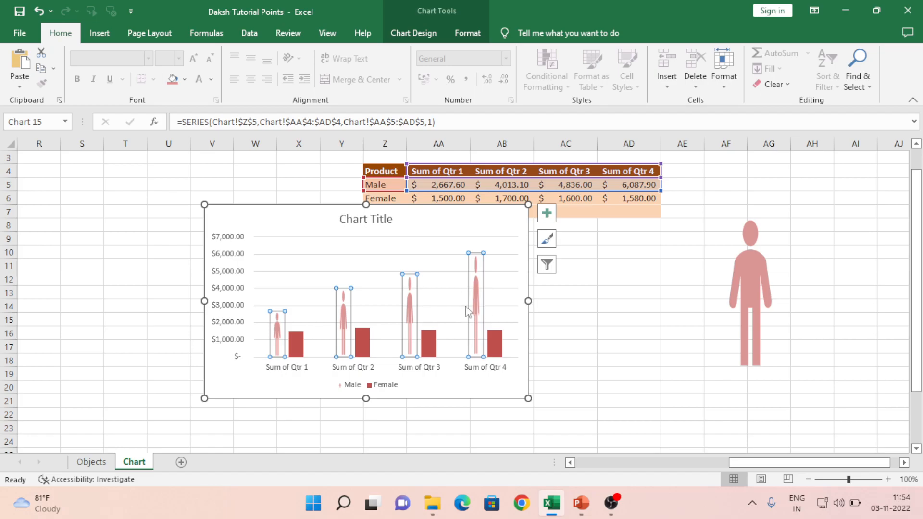
click(758, 308)
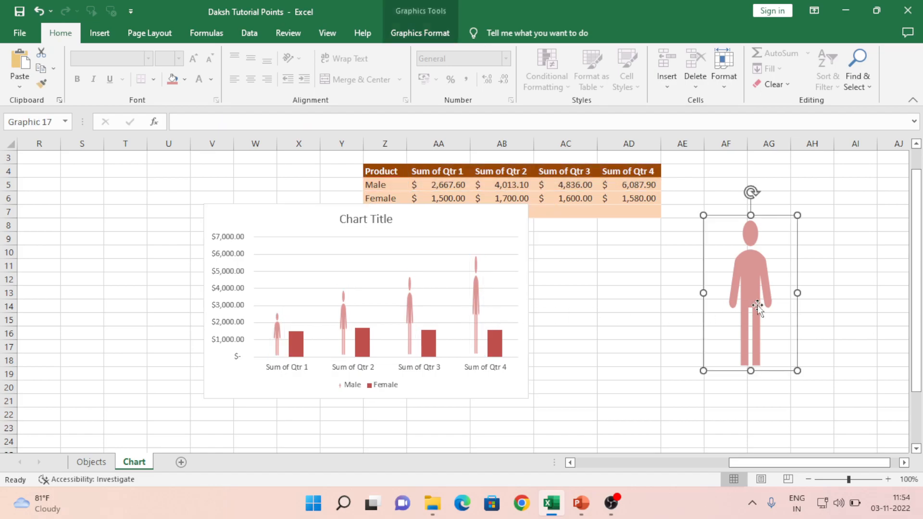
key(Delete)
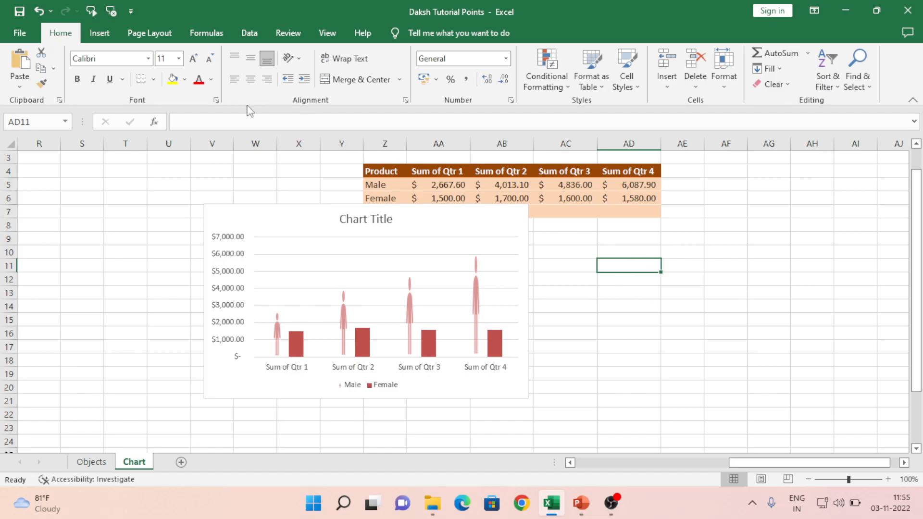
Insert the single standing woman icon found by searching the icon library for "female" and fill it with dark green.
click(105, 38)
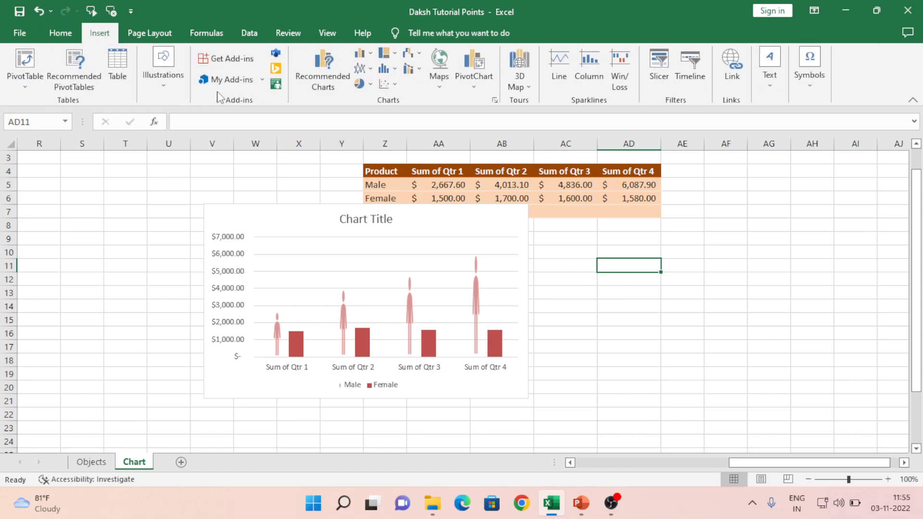
click(175, 83)
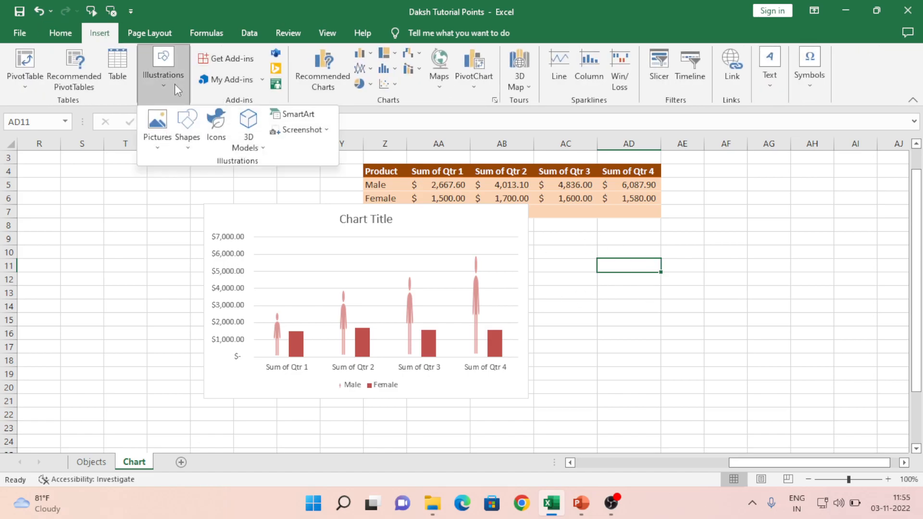
click(218, 126)
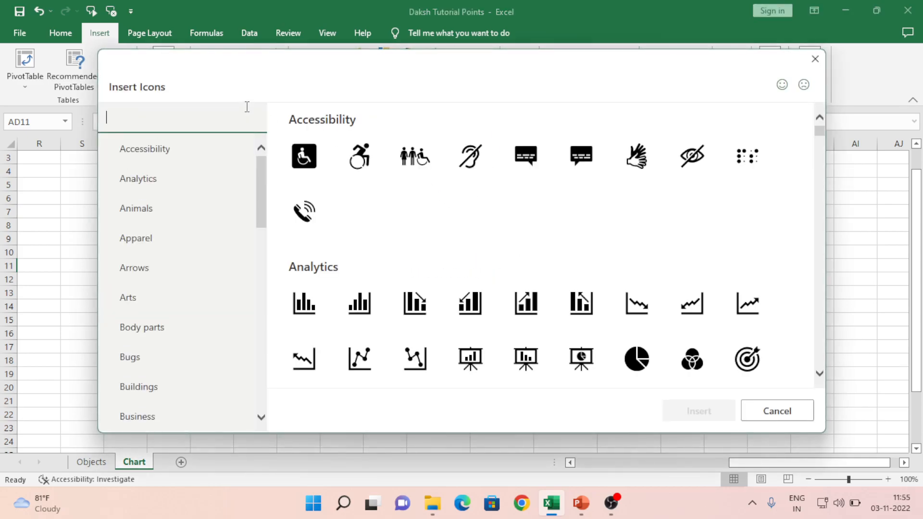
text(female)
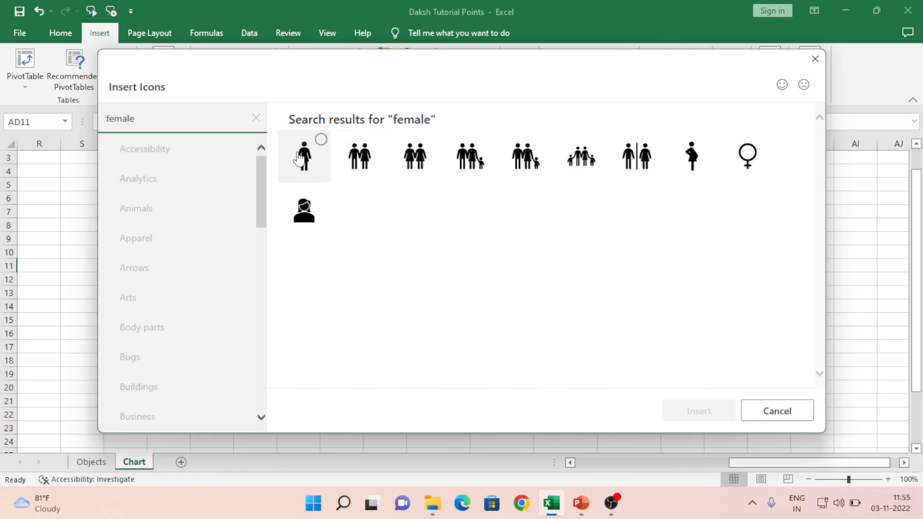
double_click(301, 159)
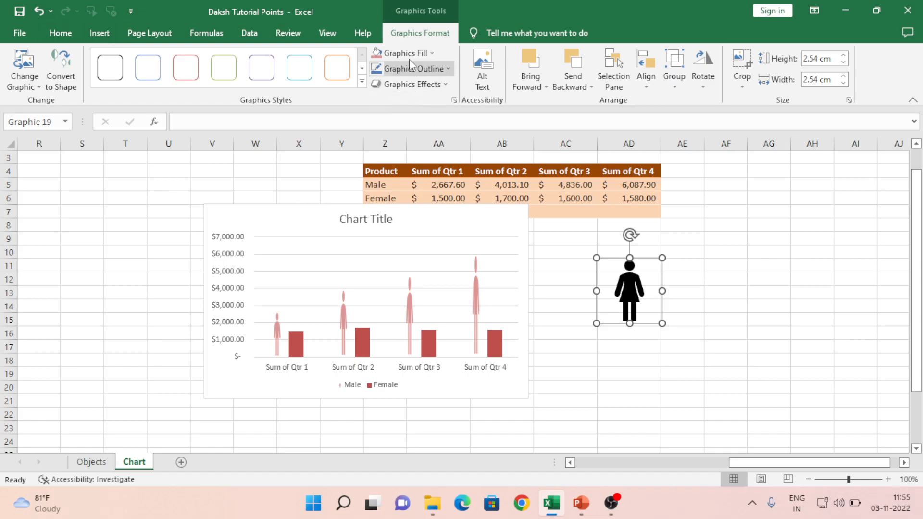
click(433, 53)
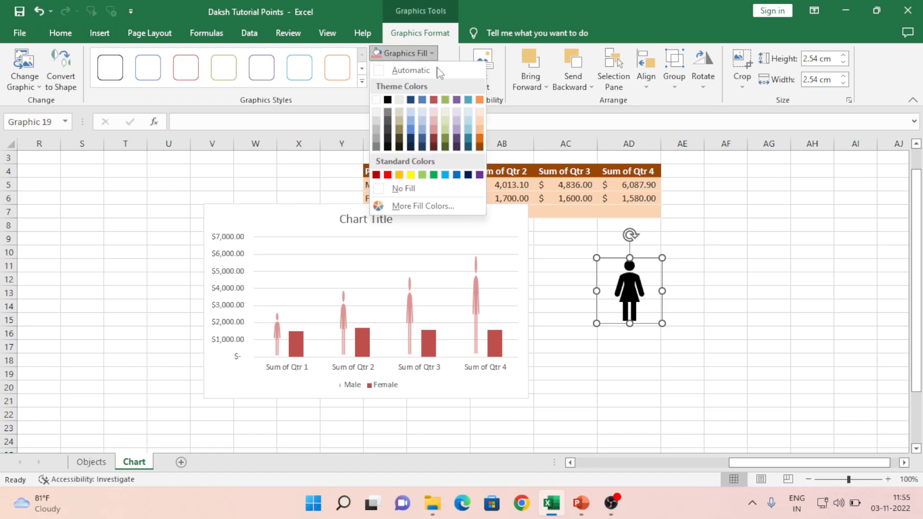
click(447, 139)
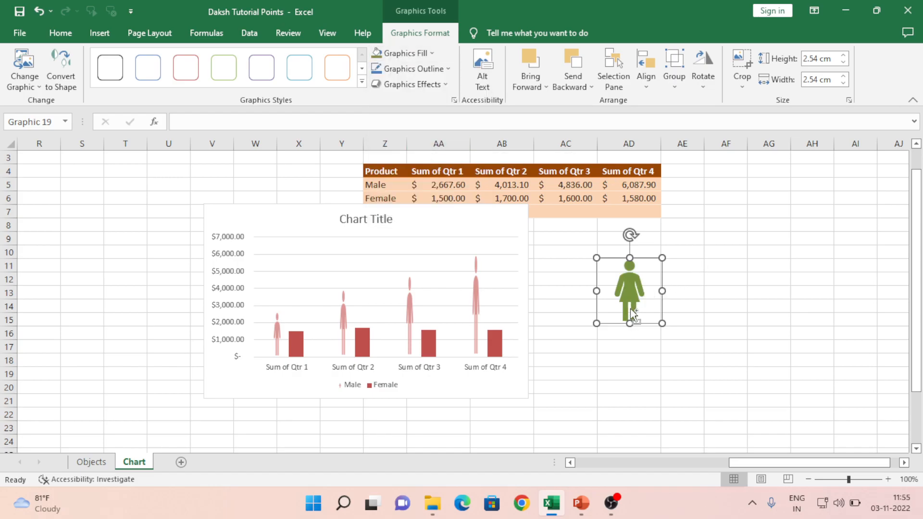
Copy the woman icon into the Female series columns as their fill and delete the loose icon from the sheet.
click(494, 342)
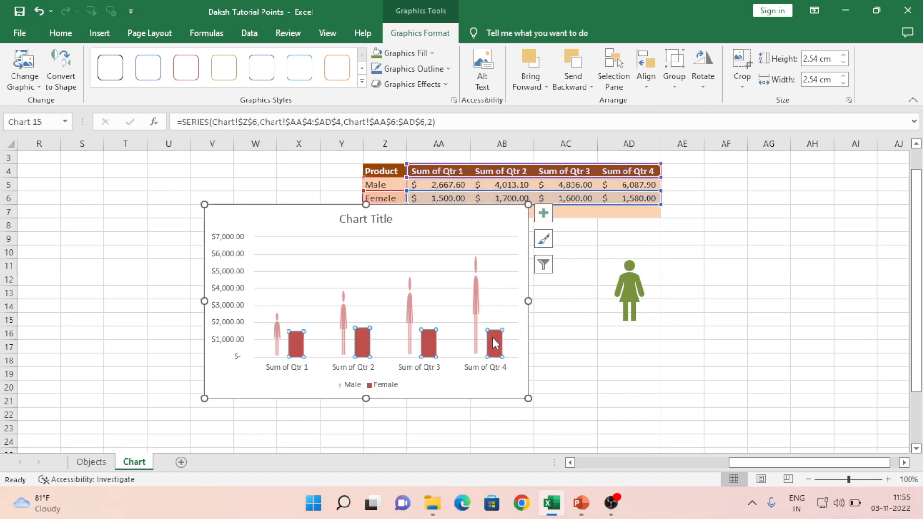
key(ctrl+v)
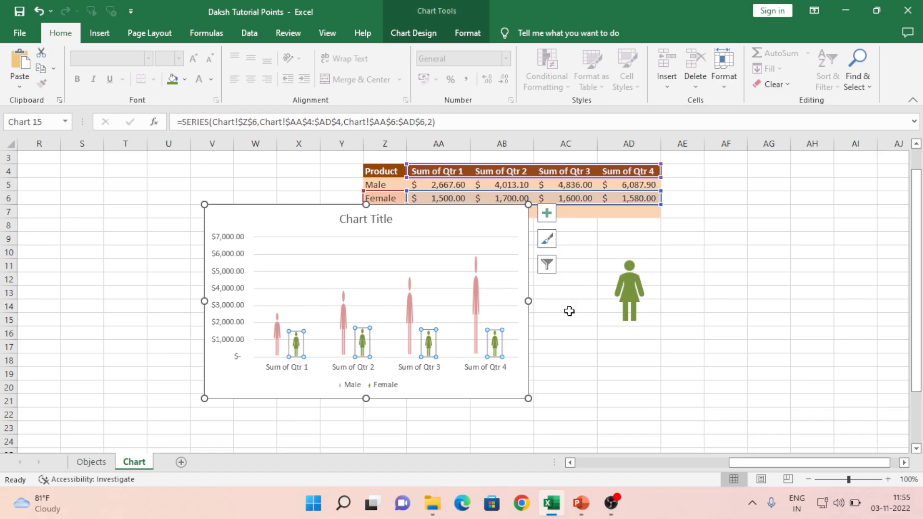
click(630, 300)
key(Delete)
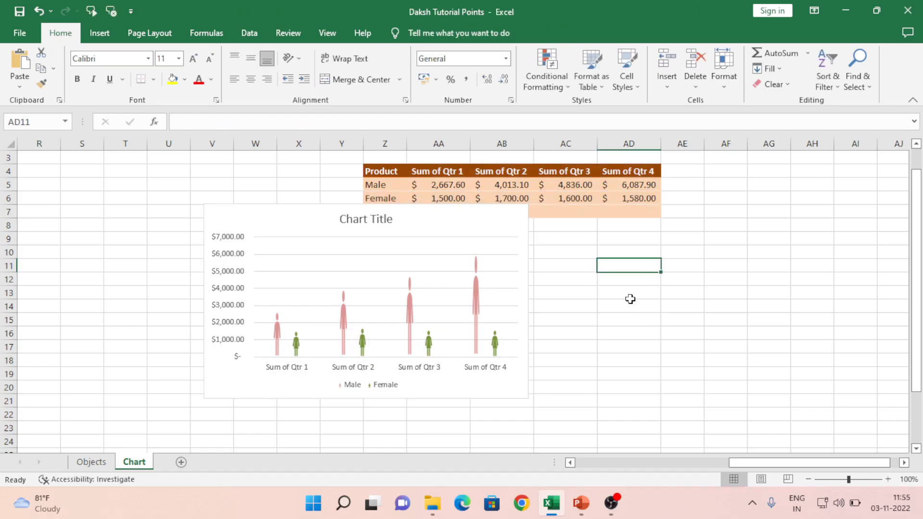
Set the Female row's amounts for Qtr 1 through Qtr 4 to 2200, 4000, 4300 and 5500.
click(442, 193)
text(2200)
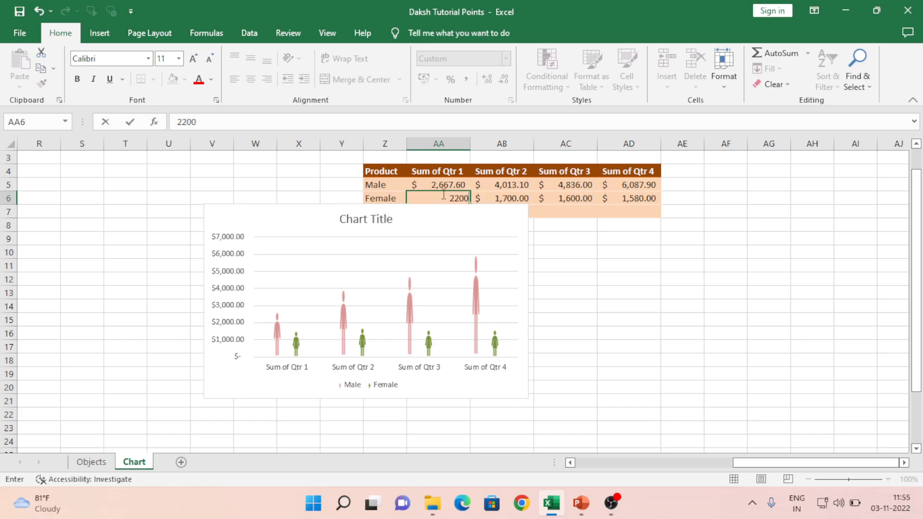
key(Tab)
text(23)
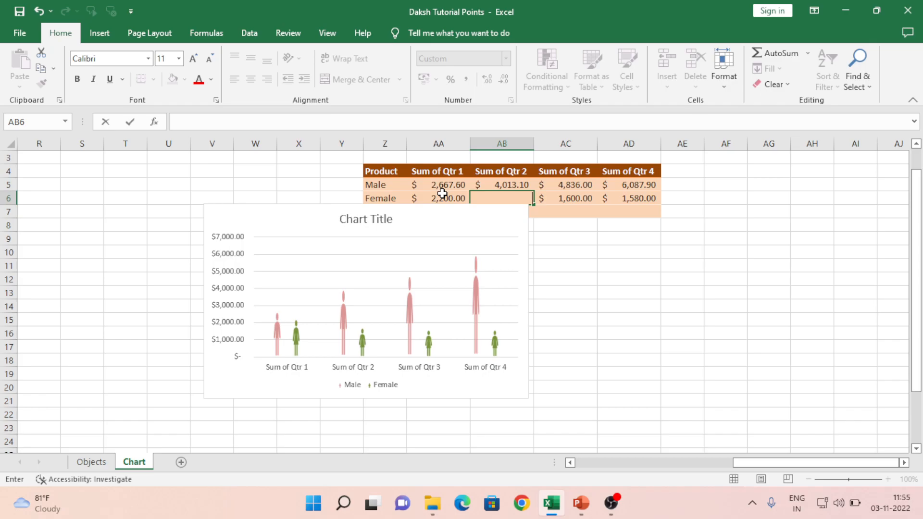
key(Tab)
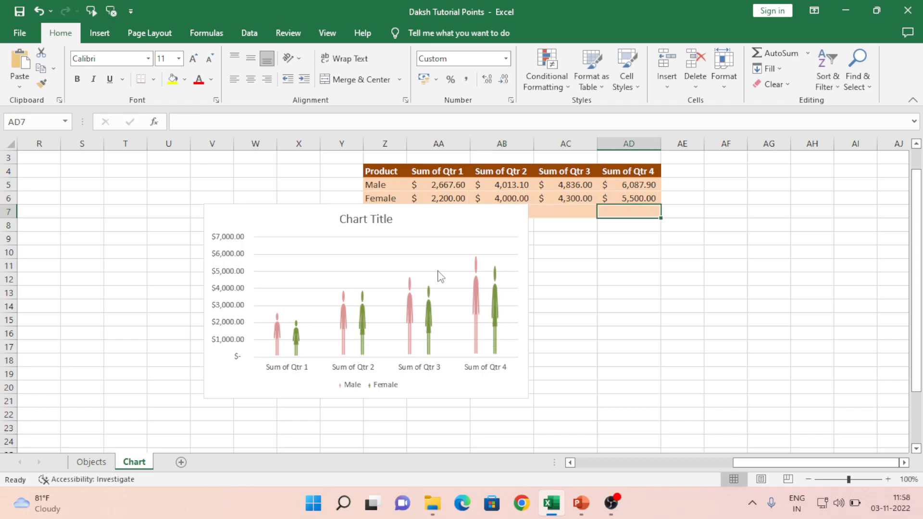
Widen the Male/Female pictograph chart to roughly 1.4 times its width and move it just below its data table.
click(581, 187)
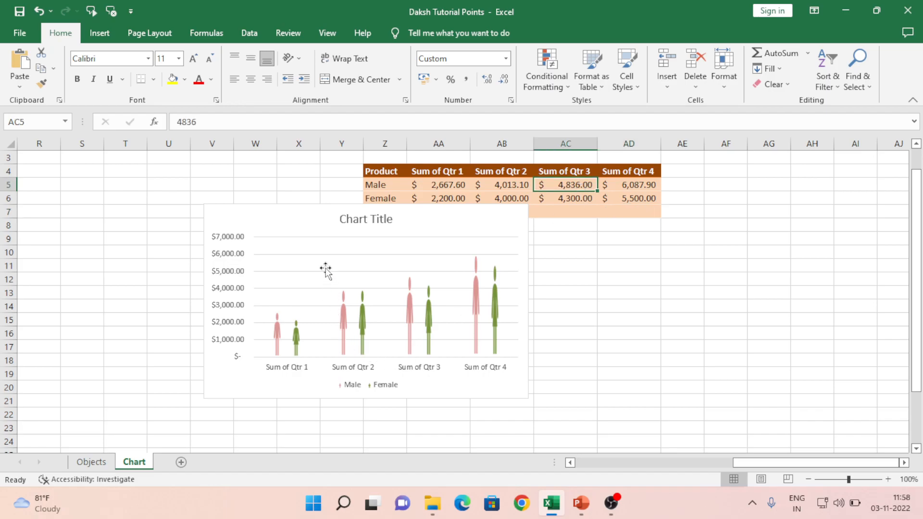
click(289, 230)
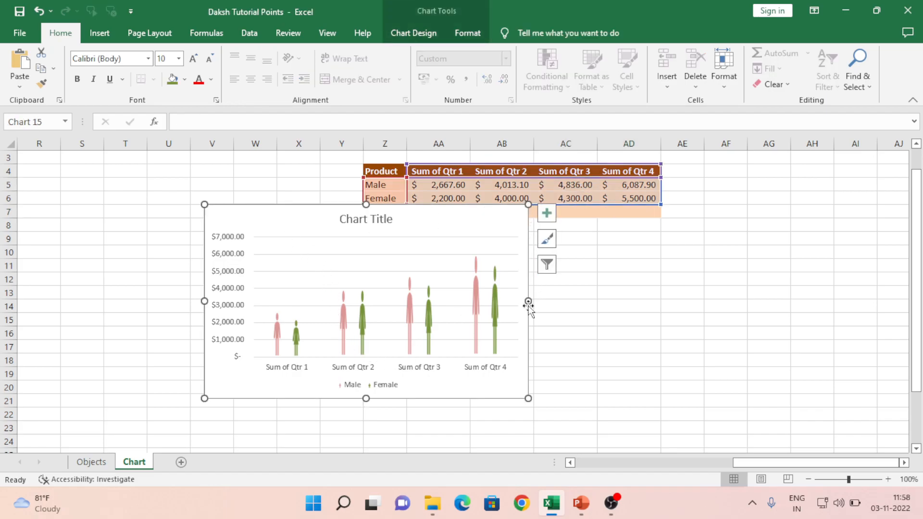
drag(528, 301, 655, 298)
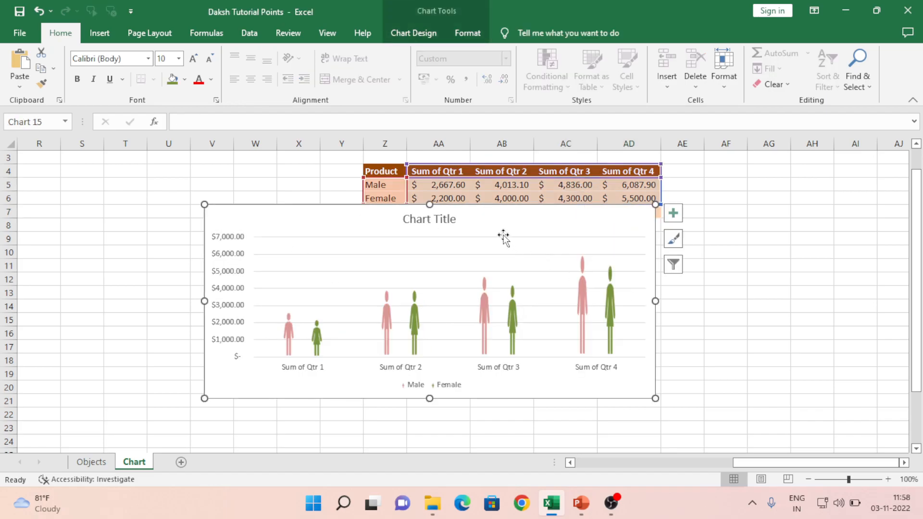
drag(489, 218, 577, 224)
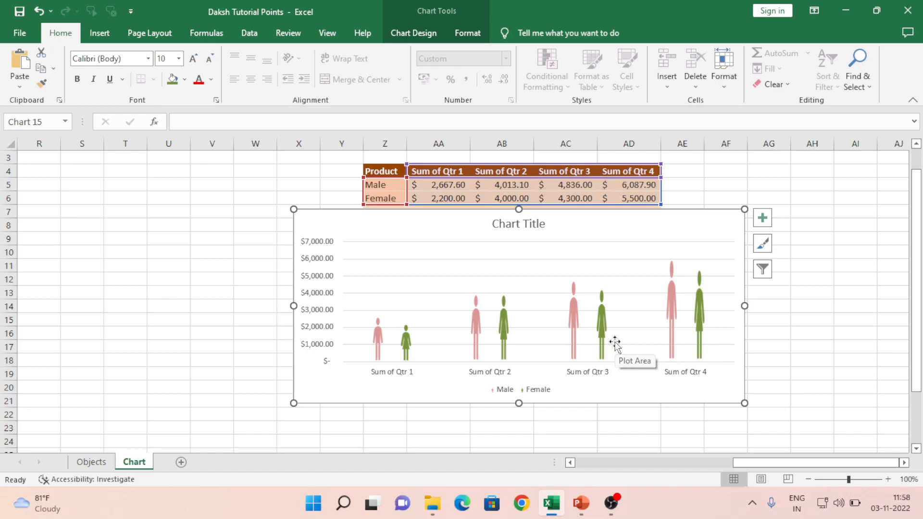
Open the formatting options of the Male column for Qtr 4 and raise the series overlap to -15%.
click(673, 336)
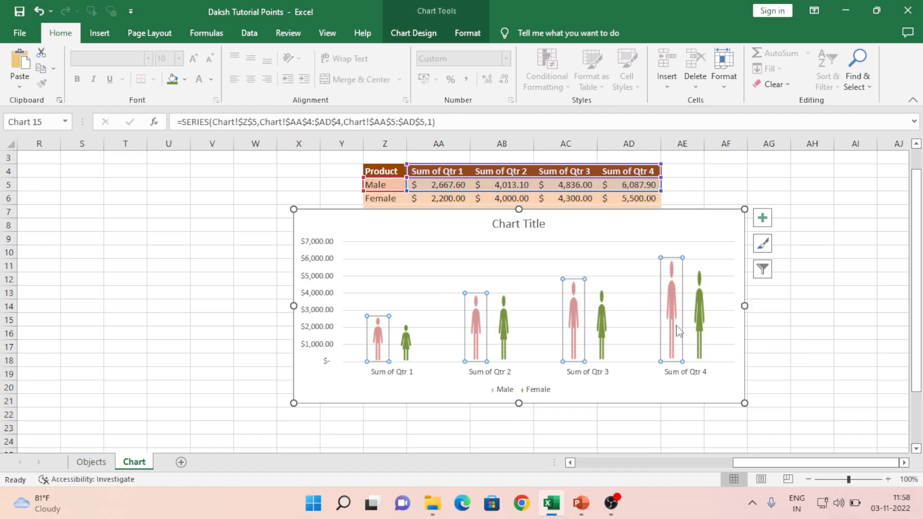
double_click(677, 332)
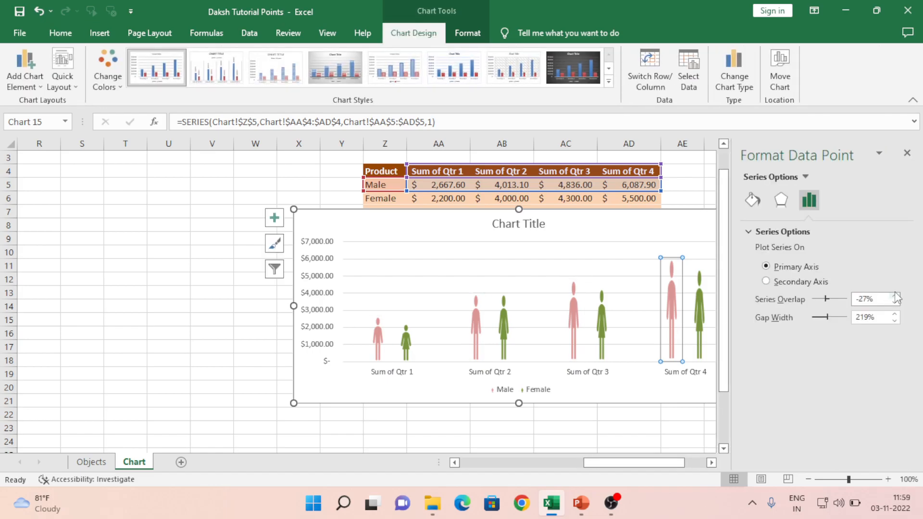
click(895, 296)
click(895, 296)
click(896, 296)
click(896, 296)
click(896, 296)
click(896, 296)
click(895, 297)
click(895, 296)
click(895, 296)
click(895, 296)
click(895, 296)
click(896, 296)
Try adjusting the gap width of the pictograph columns in small increments to 221%.
click(895, 315)
click(895, 314)
click(895, 314)
click(896, 315)
click(896, 315)
click(895, 321)
click(895, 321)
click(896, 320)
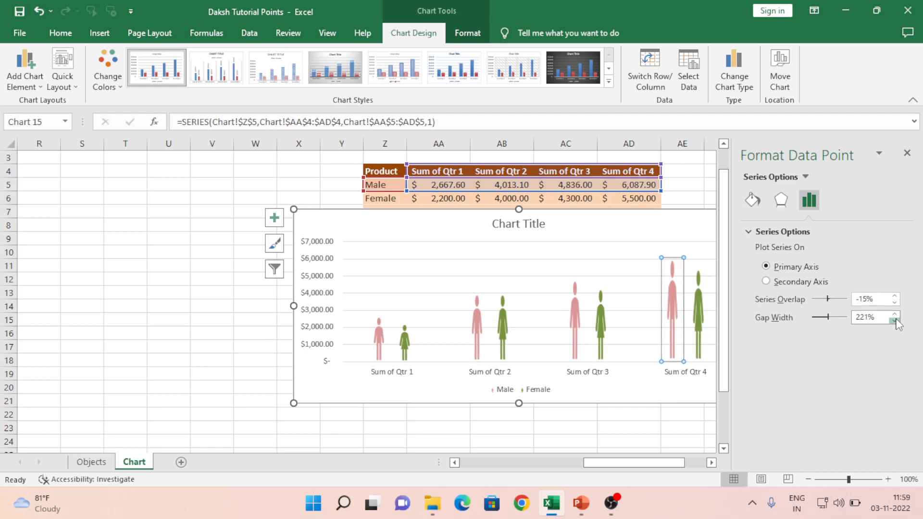
Set the gap width to 0% and the series overlap to 33%, and close the formatting pane.
drag(831, 319, 806, 321)
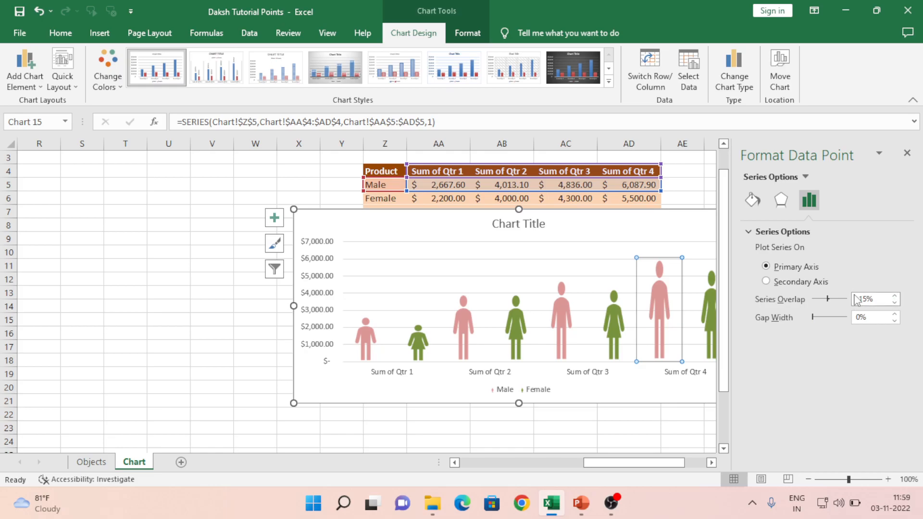
mouse_move(829, 299)
mouse_down()
mouse_move(819, 302)
mouse_move(835, 300)
mouse_up()
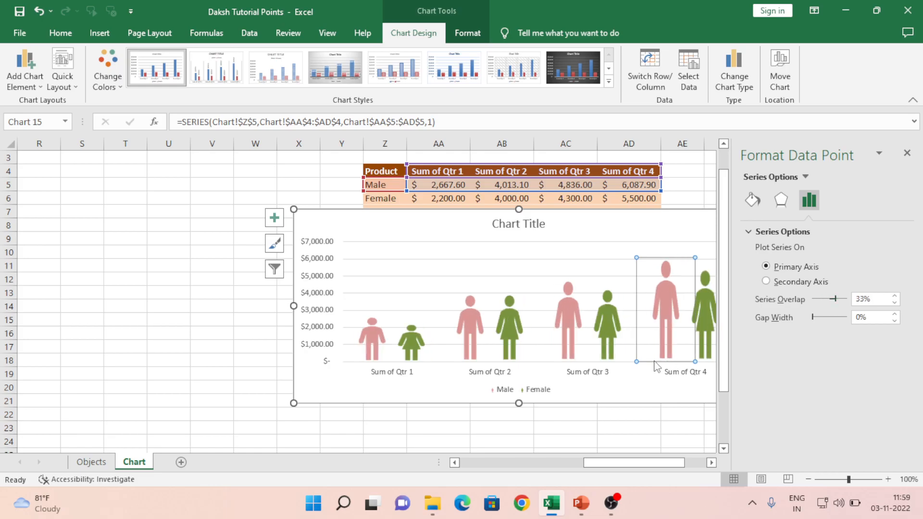
click(622, 404)
click(908, 154)
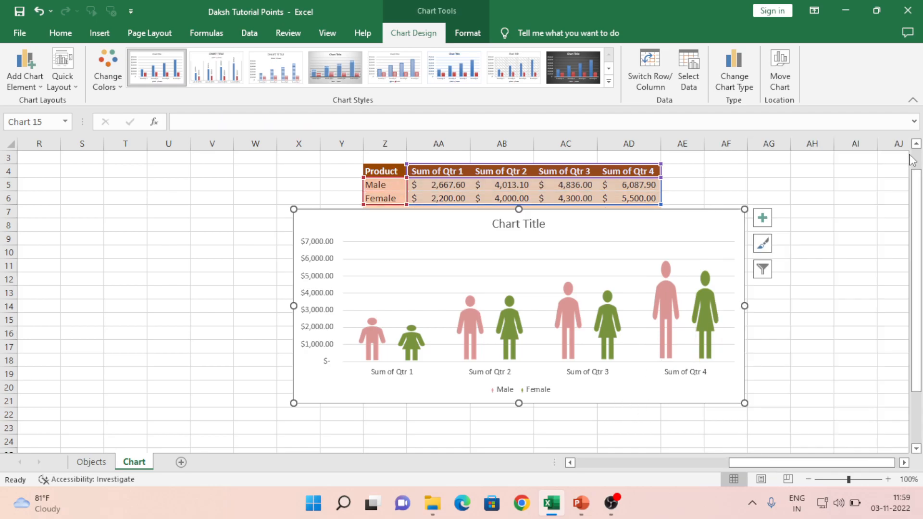
click(672, 318)
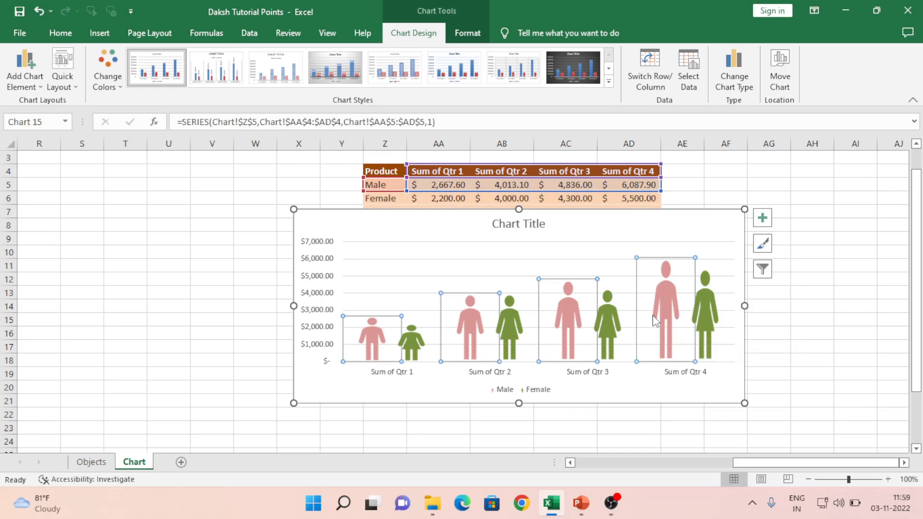
click(512, 323)
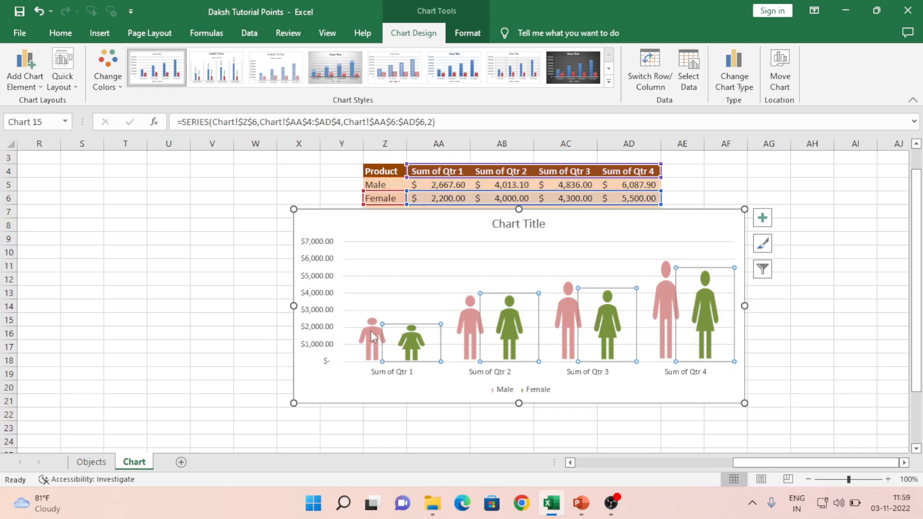
Return to the Shoes, Pants and Shirts table and create a default clustered column chart from its four quarters.
mouse_move(373, 337)
click(233, 359)
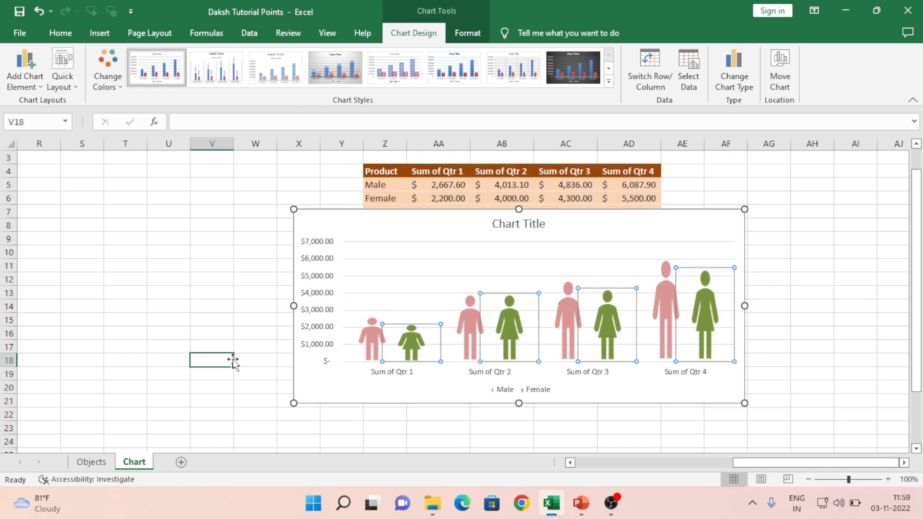
key(Home)
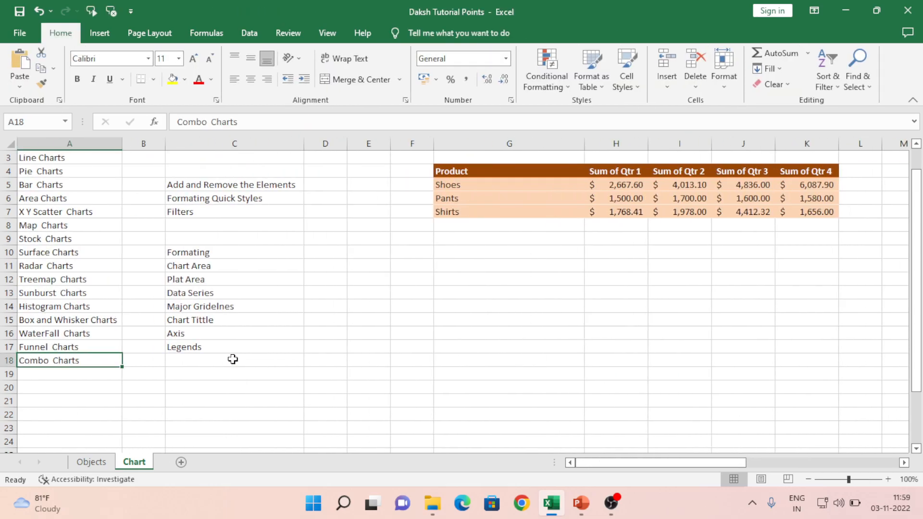
key(Up)
key(Up)
key(Up)
key(Up)
key(Up)
key(Right)
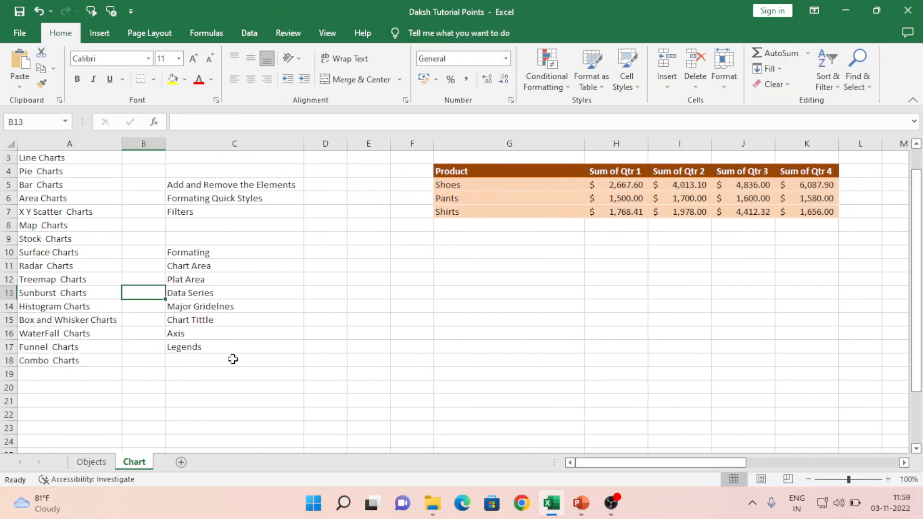
key(Right)
key(Up)
key(Up)
key(Up)
key(Up)
key(Up)
key(Up)
key(Up)
key(Right)
key(Right)
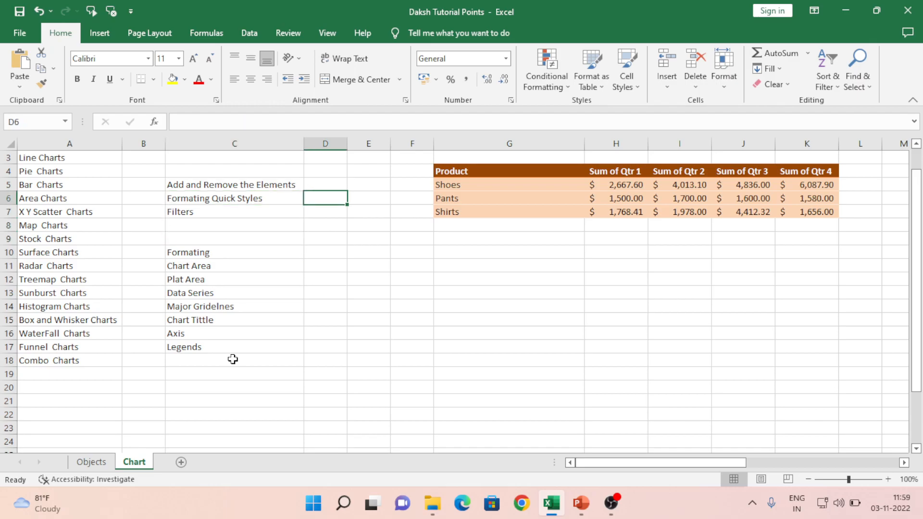
key(alt+F1)
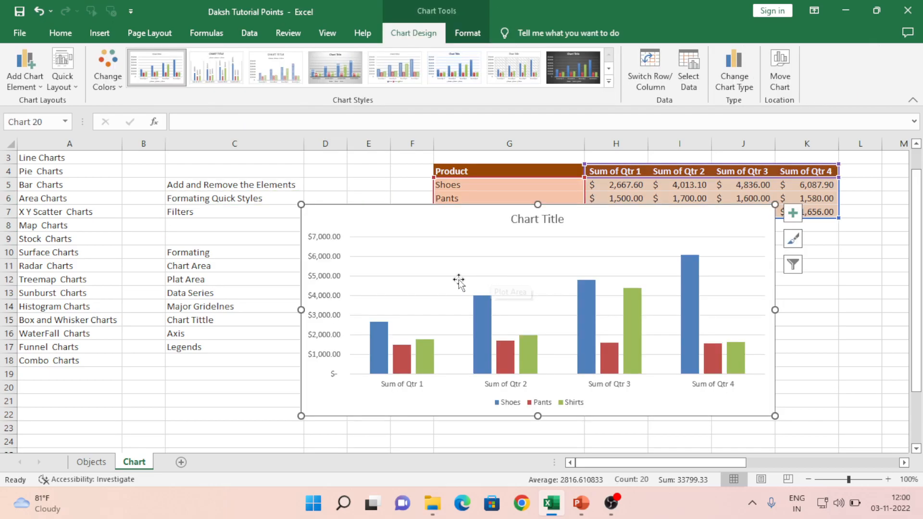
Open the formatting options of the new chart's major gridlines and set them to No line.
click(434, 277)
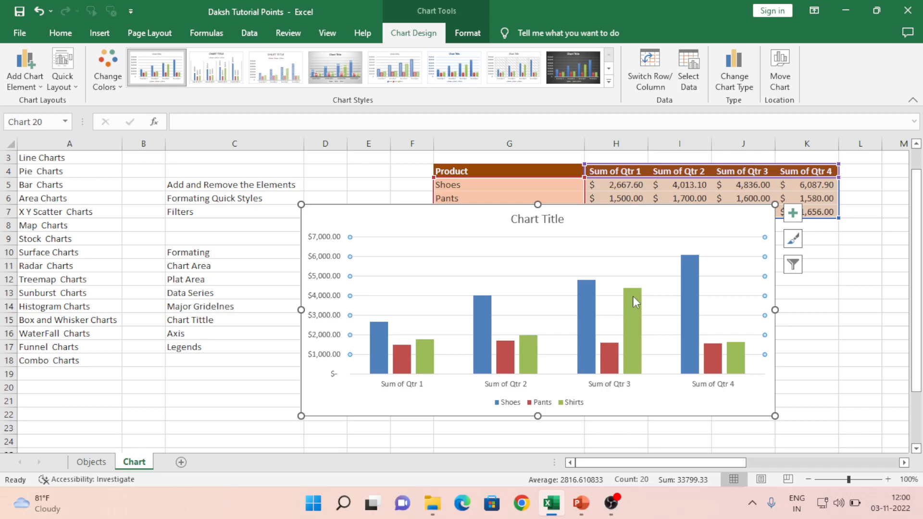
click(697, 297)
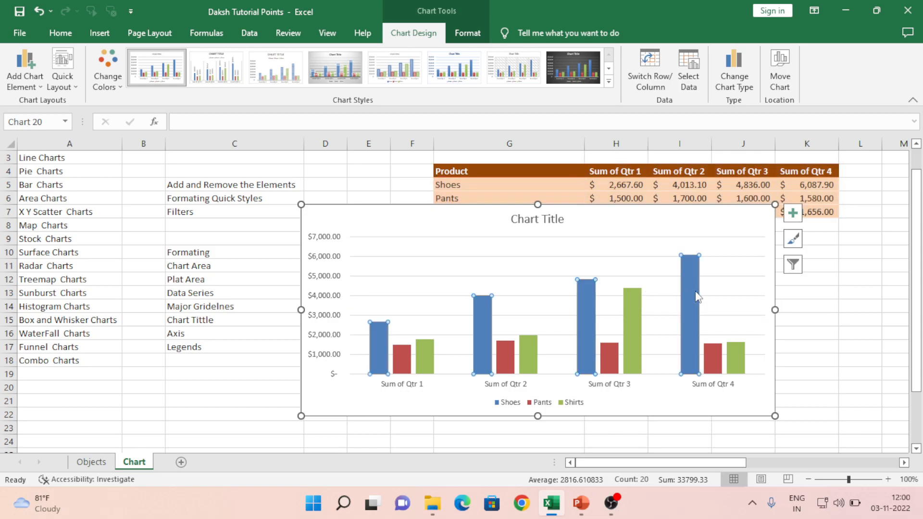
click(419, 277)
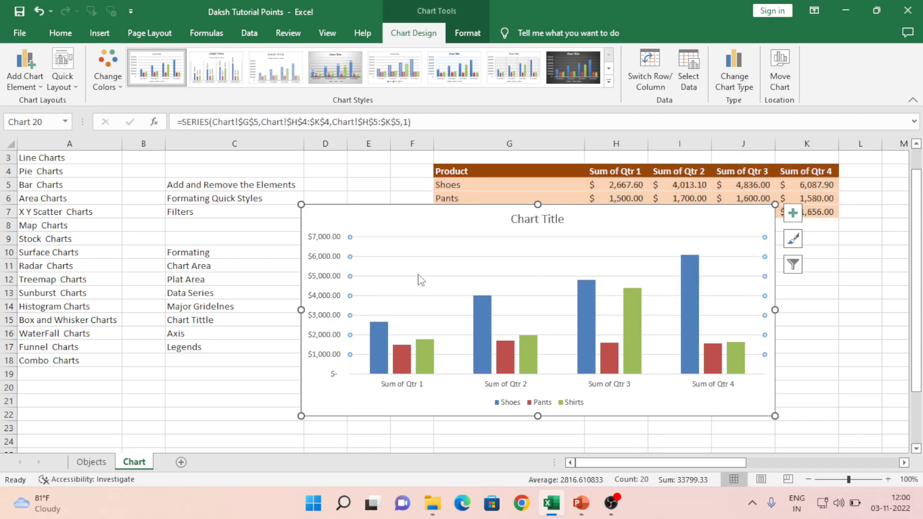
double_click(379, 278)
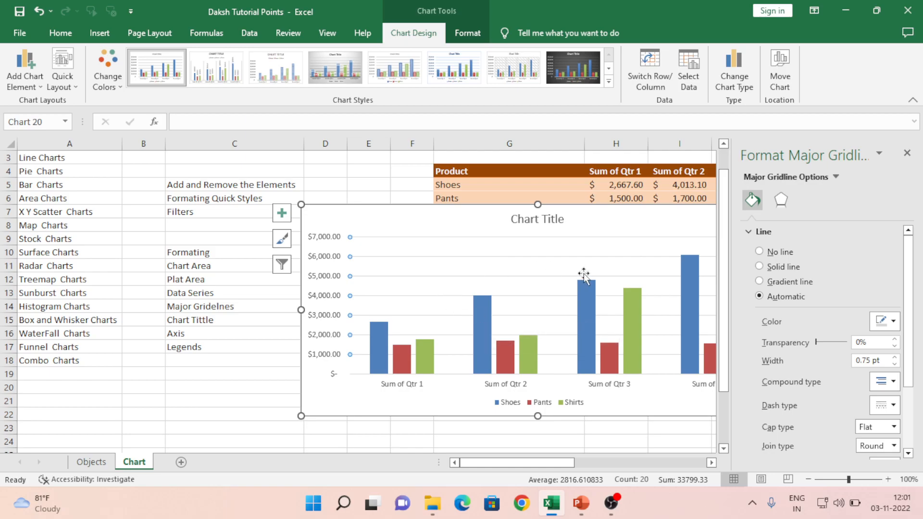
click(895, 365)
click(759, 251)
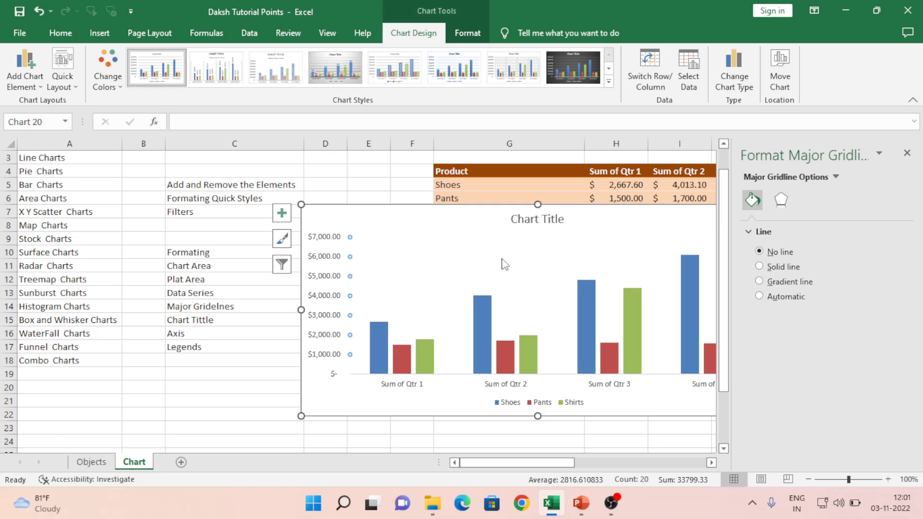
Set the major gridlines to a solid line 4 pt wide with the square-dot dash type.
click(760, 267)
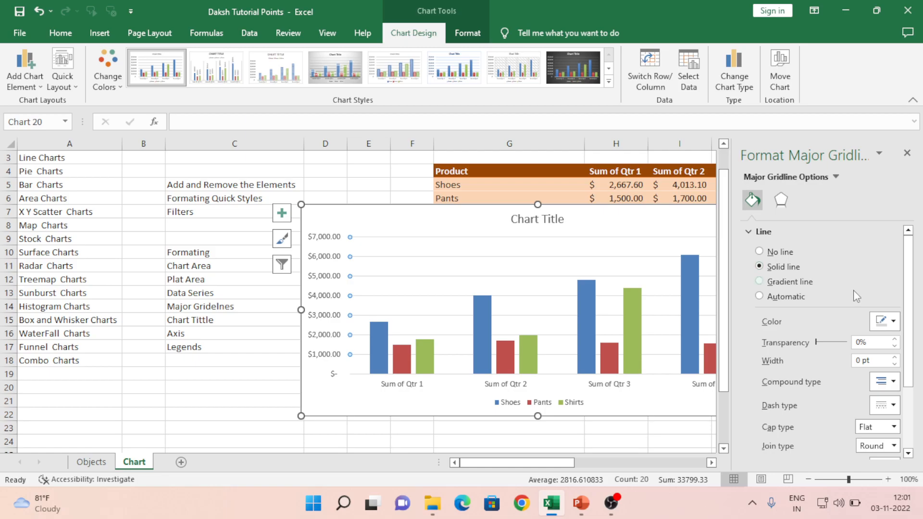
click(895, 357)
click(895, 357)
click(895, 356)
click(896, 356)
click(895, 356)
click(896, 356)
click(896, 356)
click(895, 356)
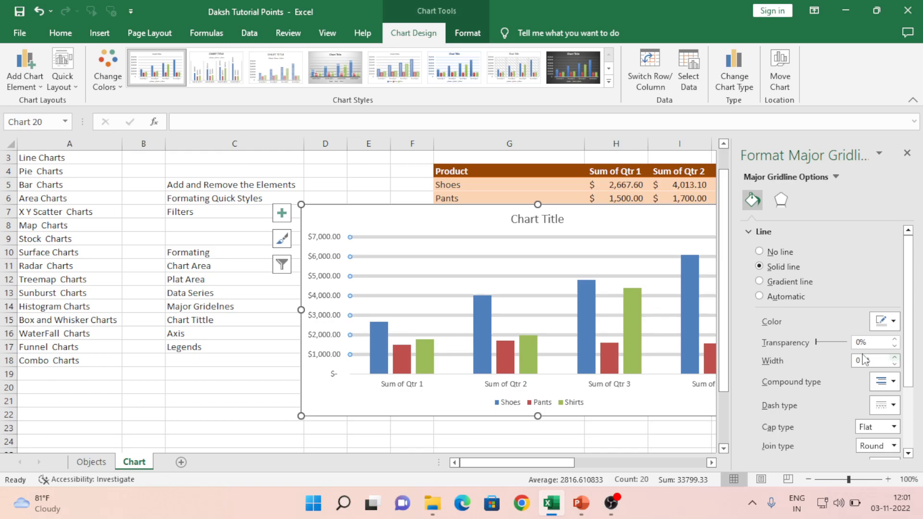
click(894, 405)
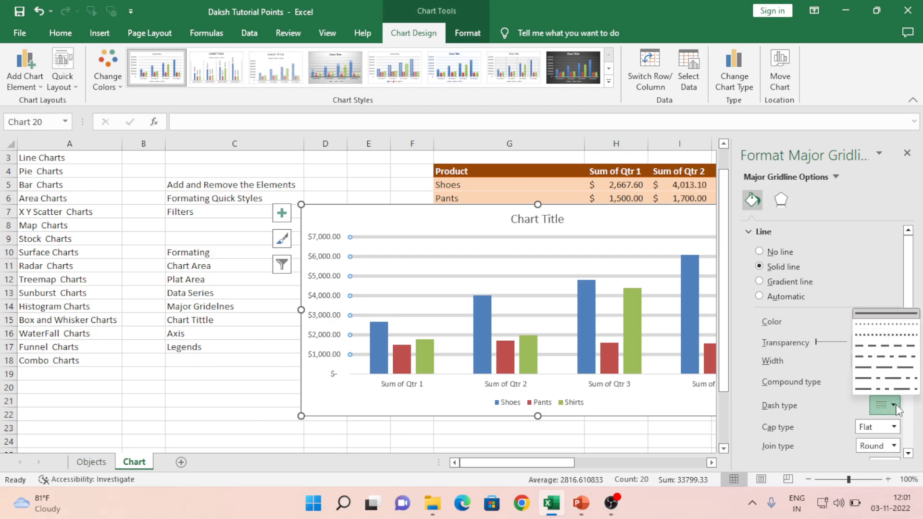
click(885, 335)
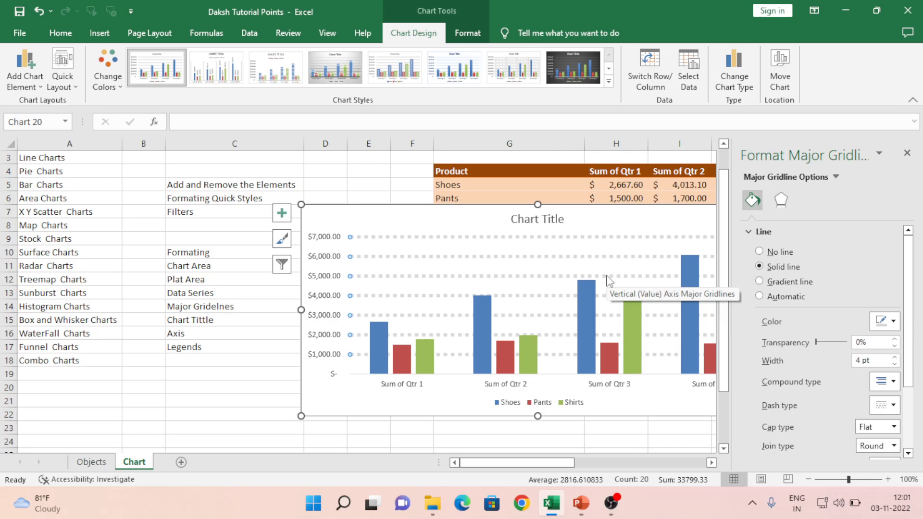
Reset the major gridlines to the Automatic line, colour them black, and close the formatting pane.
click(759, 296)
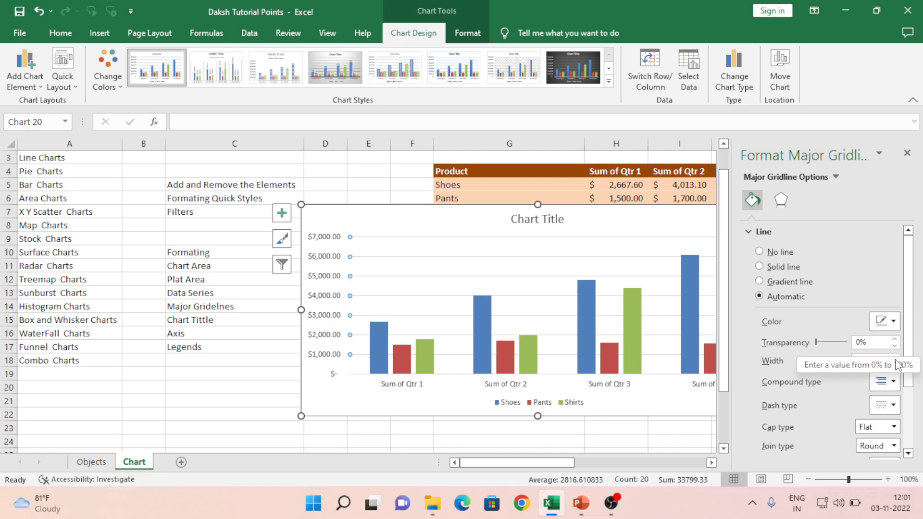
click(892, 322)
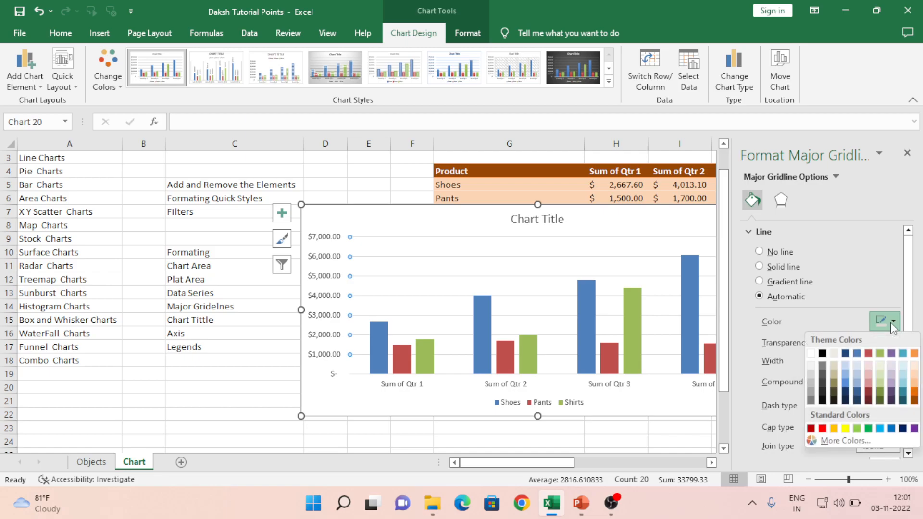
click(821, 353)
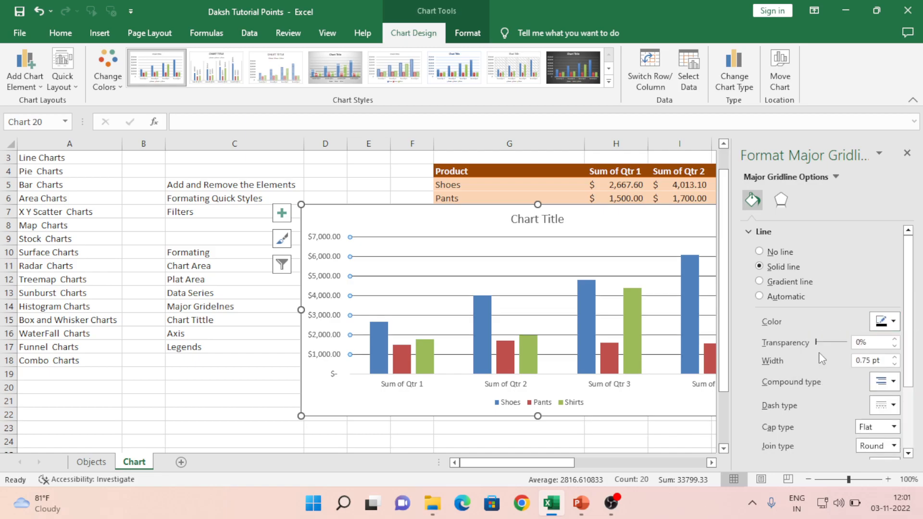
click(372, 406)
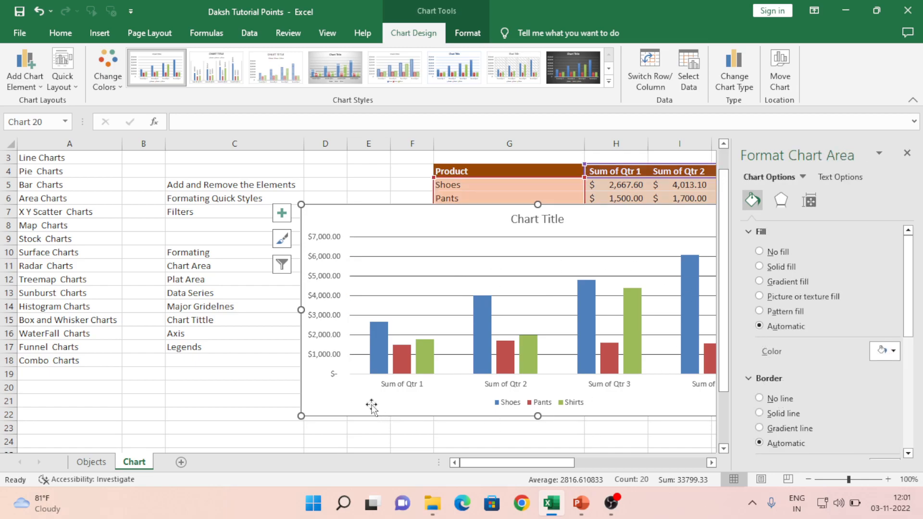
click(410, 259)
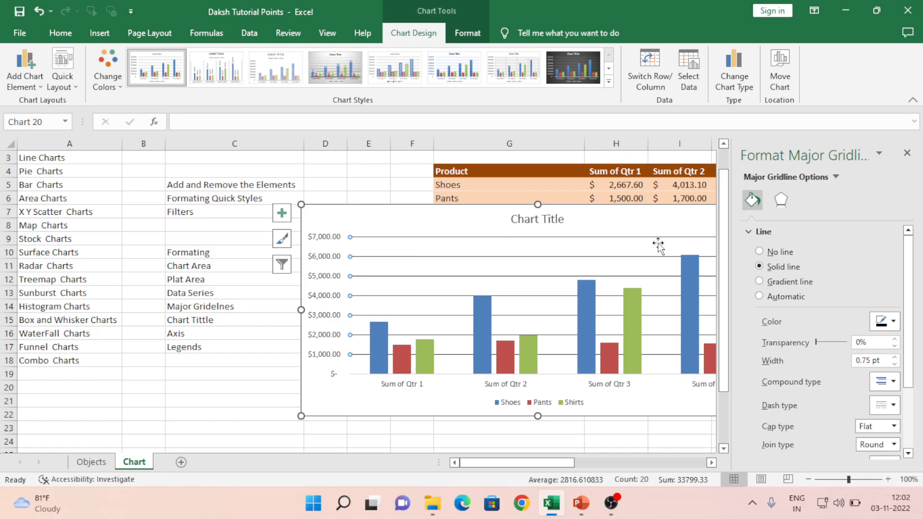
click(908, 152)
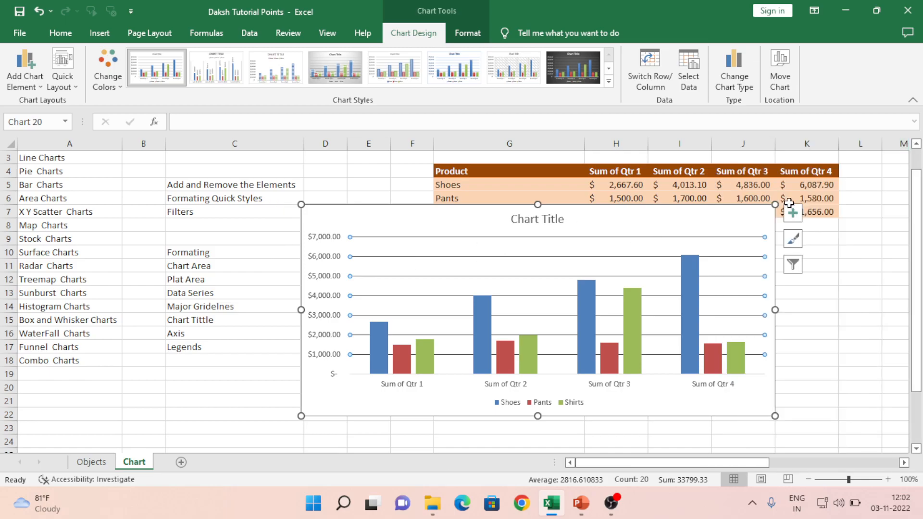
Select the "Chart Tittle" entry in the list of formatting topics in column C.
click(214, 264)
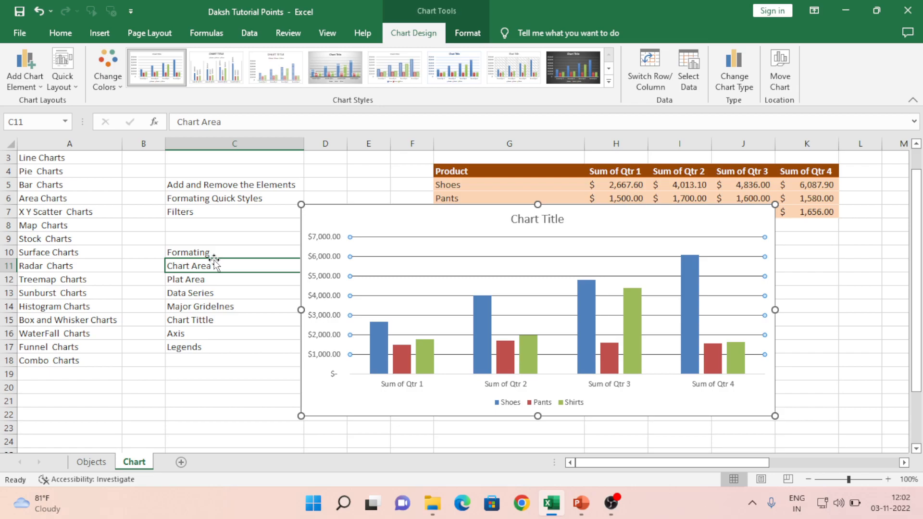
key(Down)
key(Down)
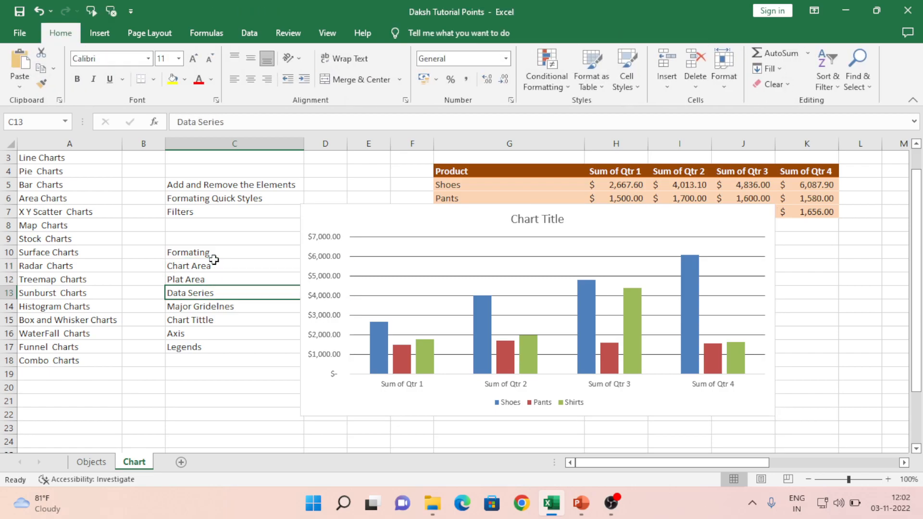
key(Down)
key(Down)
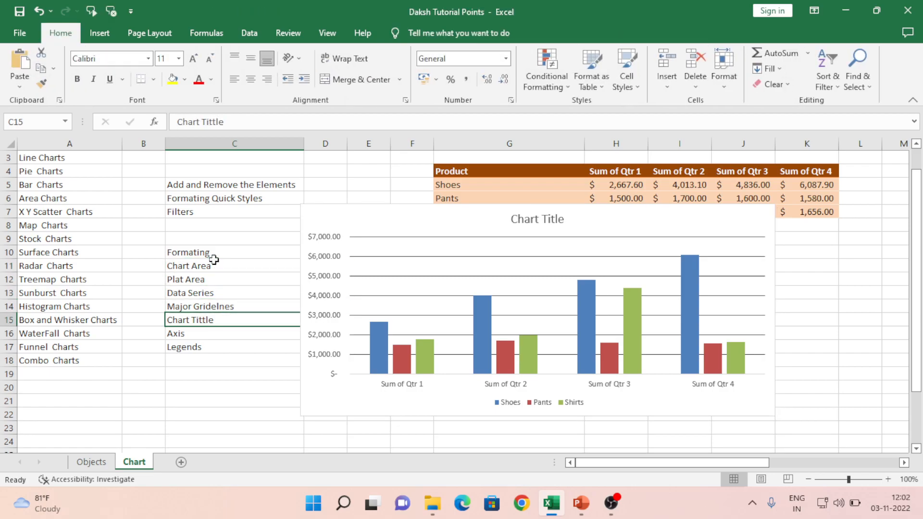
Select the "Legends" topic in column C and examine the chart legend's fill and position formatting options.
key(Down)
key(Down)
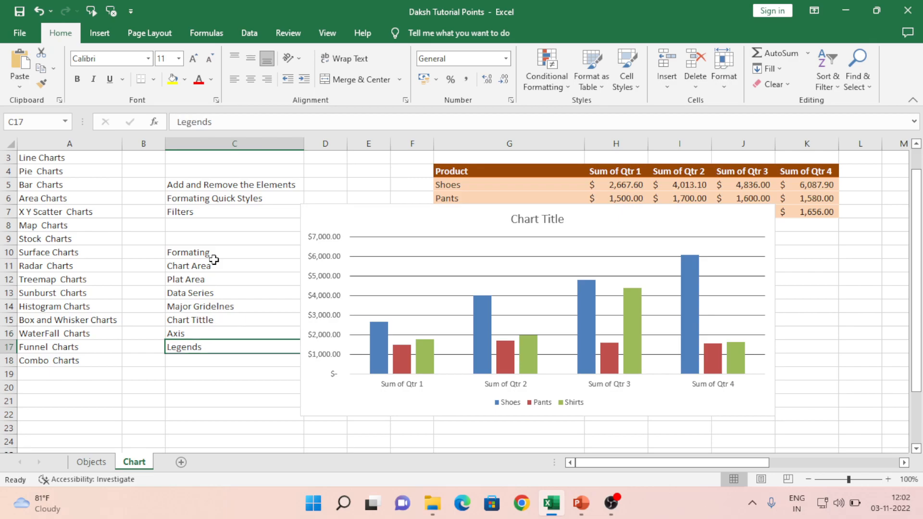
click(511, 403)
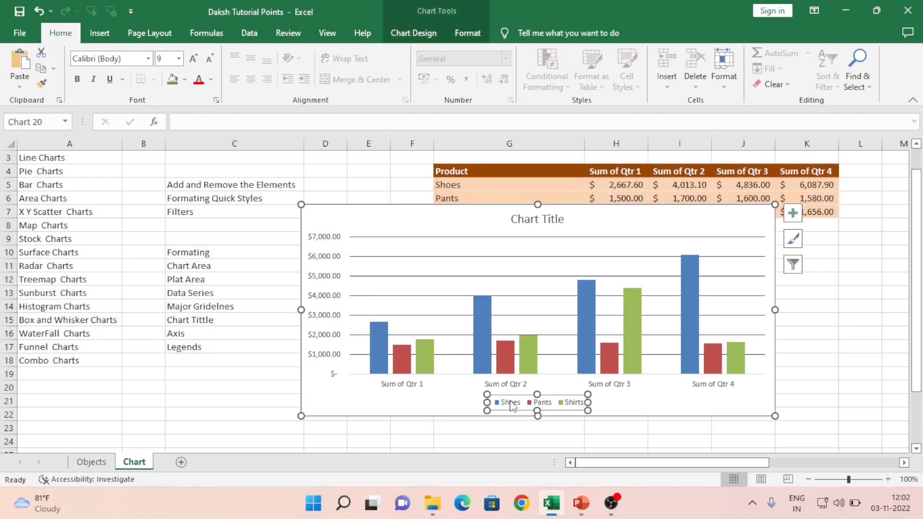
double_click(554, 396)
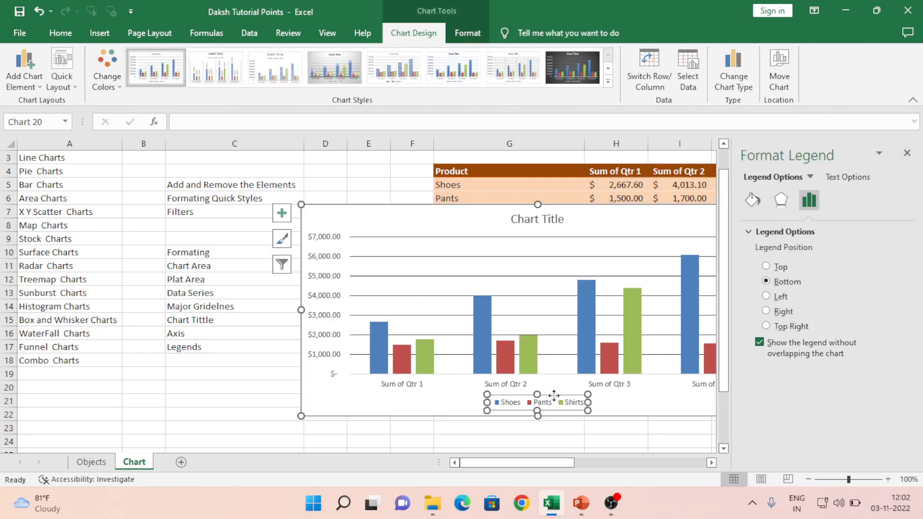
click(754, 200)
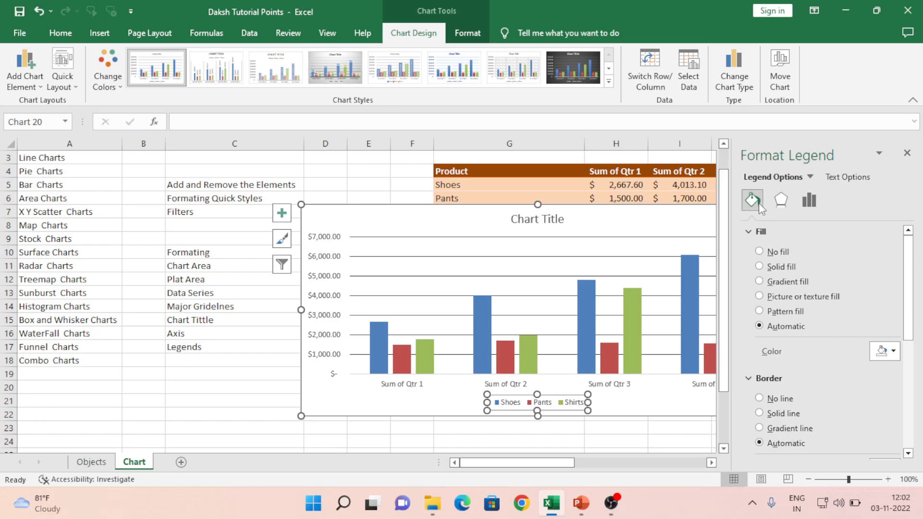
click(811, 202)
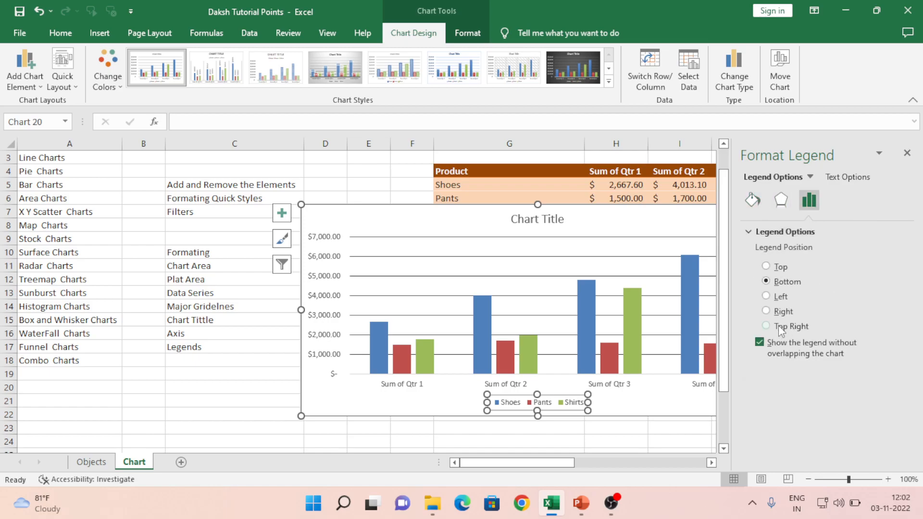
Try the Left and Right positions for the chart legend and close the formatting pane.
click(767, 297)
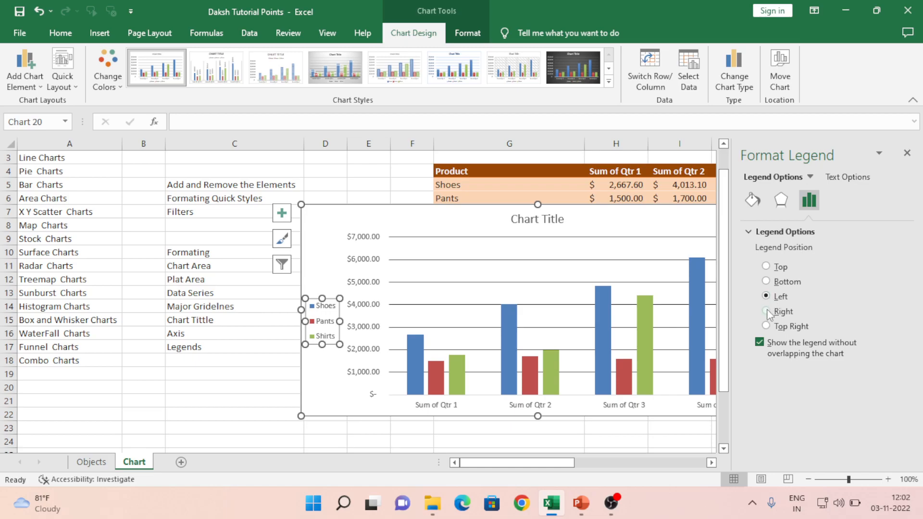
click(766, 311)
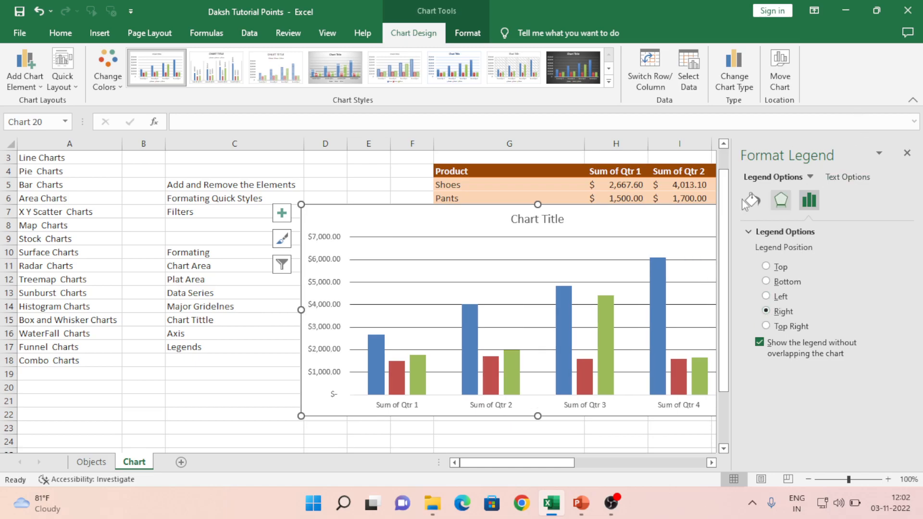
click(908, 153)
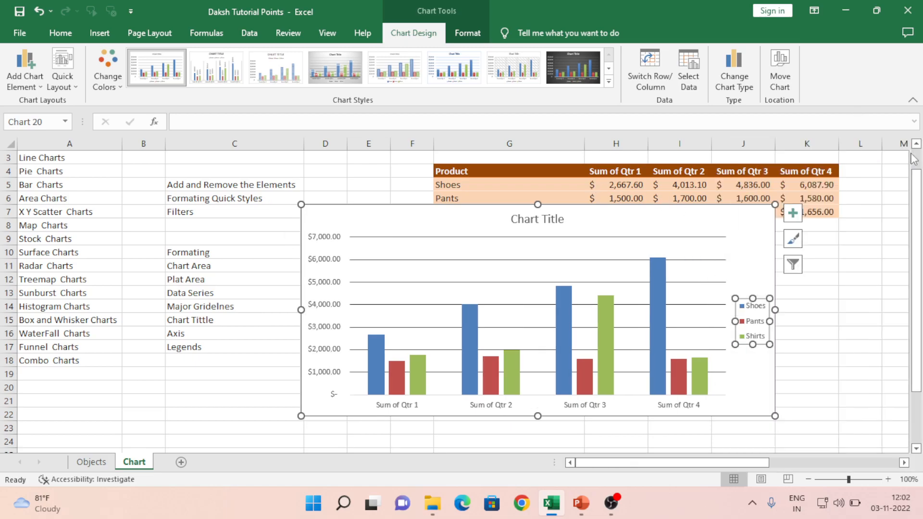
Try the Top Right position for the chart legend and close the formatting pane.
double_click(759, 313)
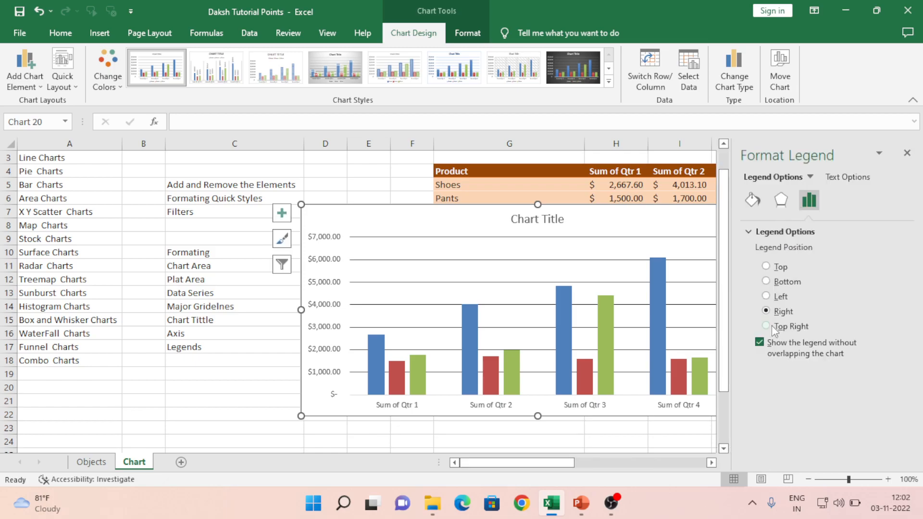
click(766, 326)
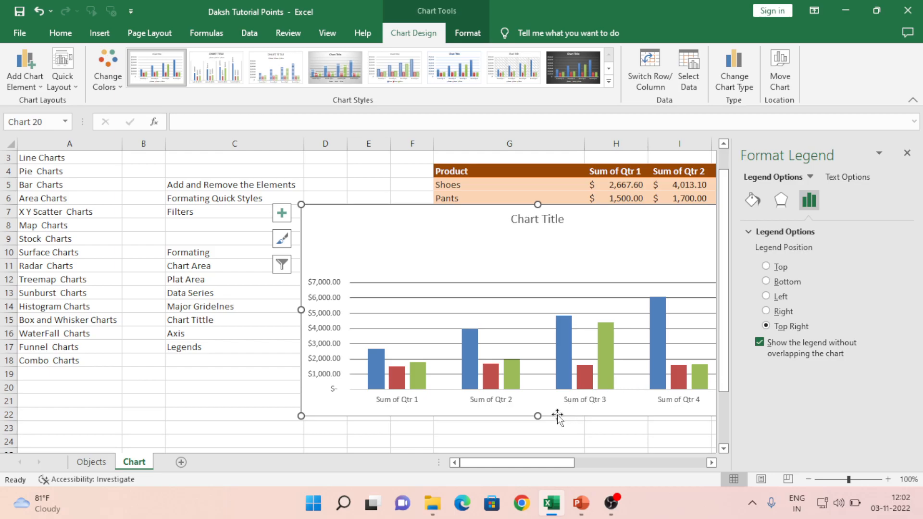
click(530, 263)
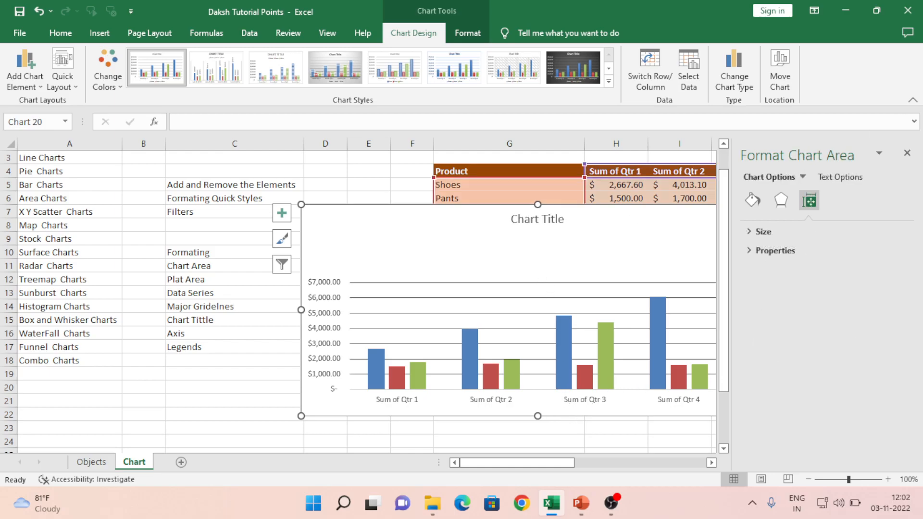
click(907, 155)
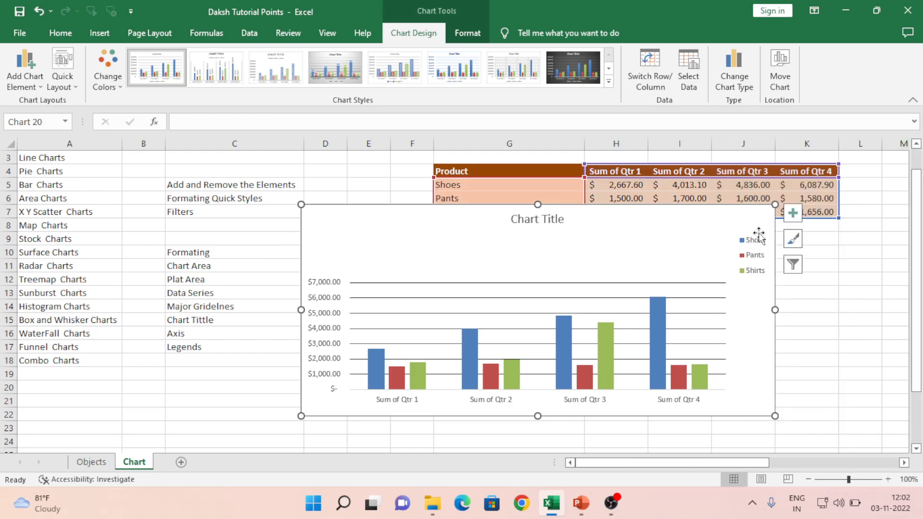
Set the legend position back to Bottom and close the formatting pane.
double_click(758, 255)
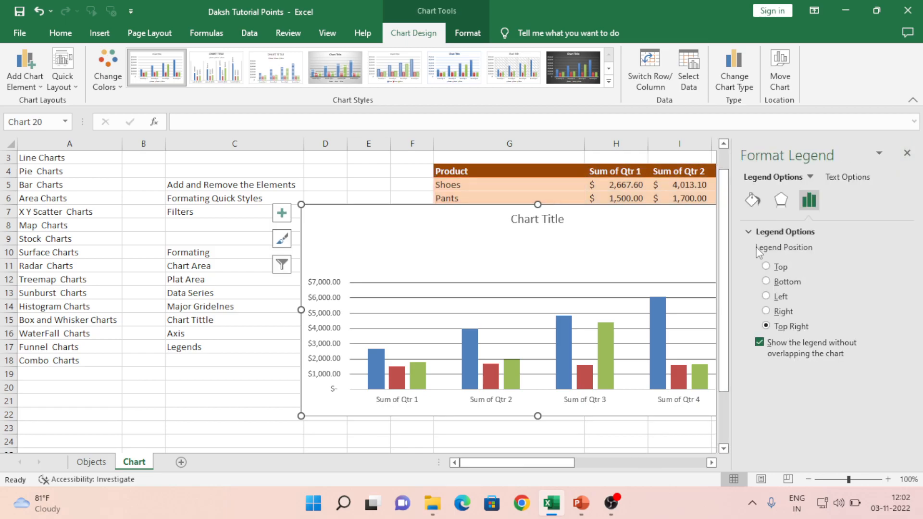
click(766, 281)
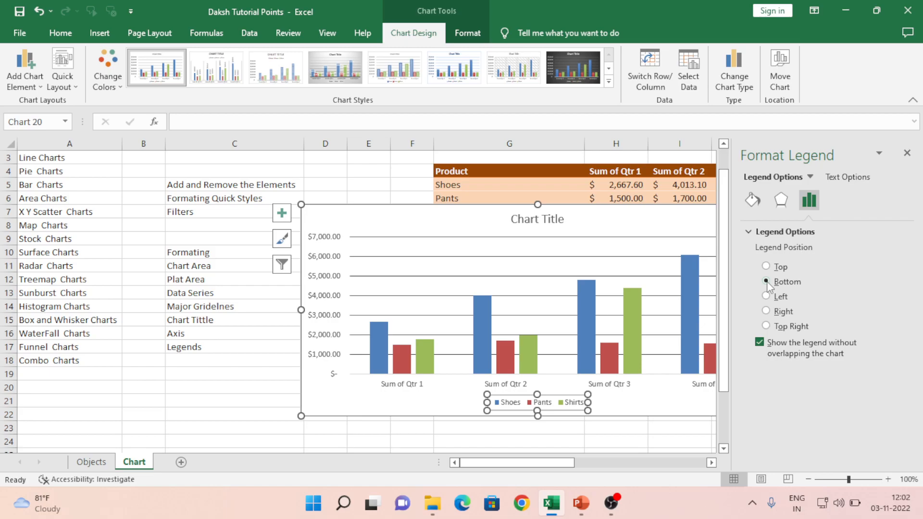
click(908, 154)
Go from the "Legends" topic to the chart shortcut notes in rows 1 and 2, ending on the new-chart-sheet note in C2.
click(207, 348)
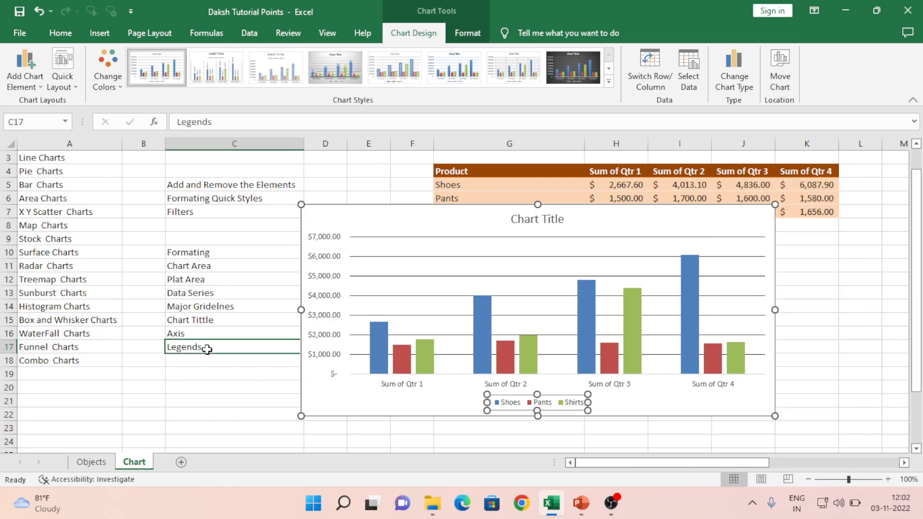
key(ctrl+Up)
key(Left)
key(Left)
key(ctrl+Up)
key(Right)
key(Down)
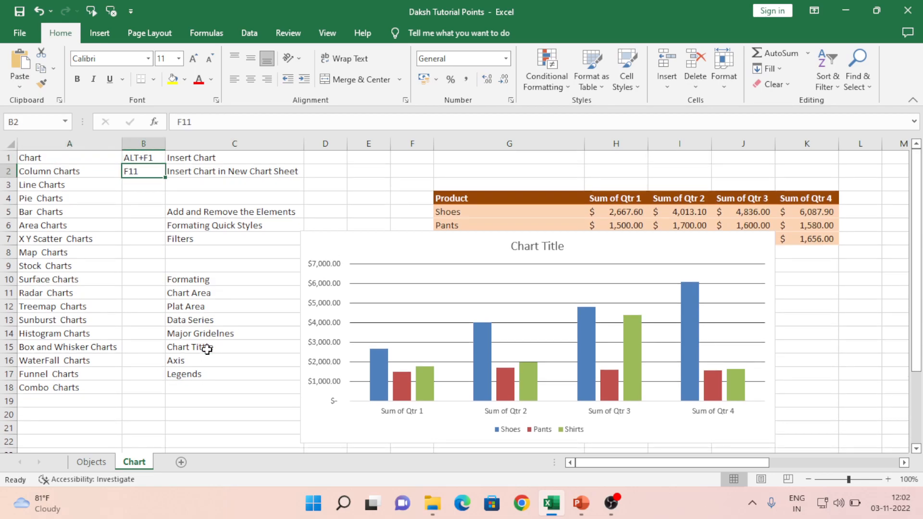
key(Right)
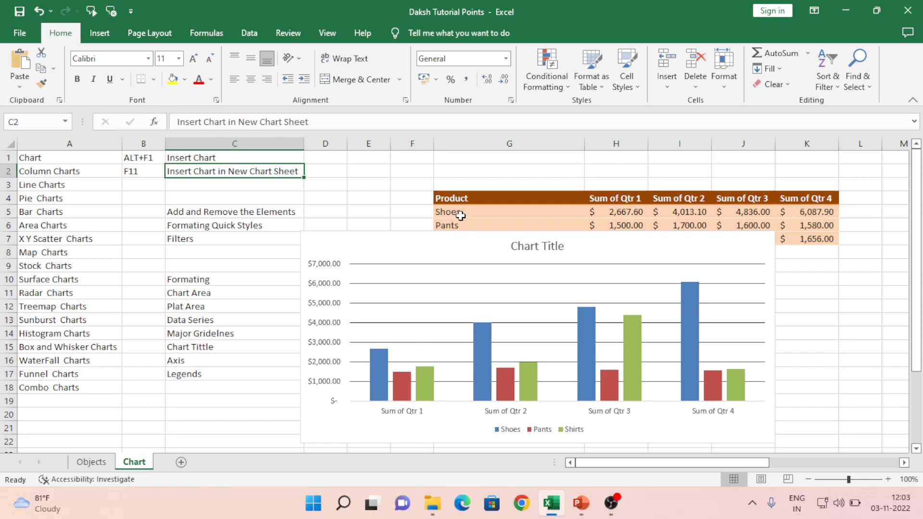
Delete the existing column chart and select the whole product table G4:K7.
click(456, 196)
key(ctrl+shift+Right)
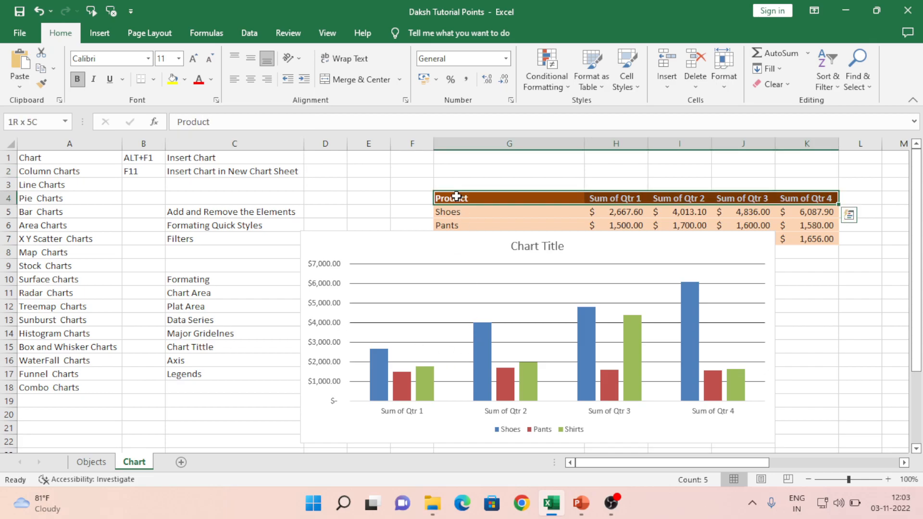
click(385, 248)
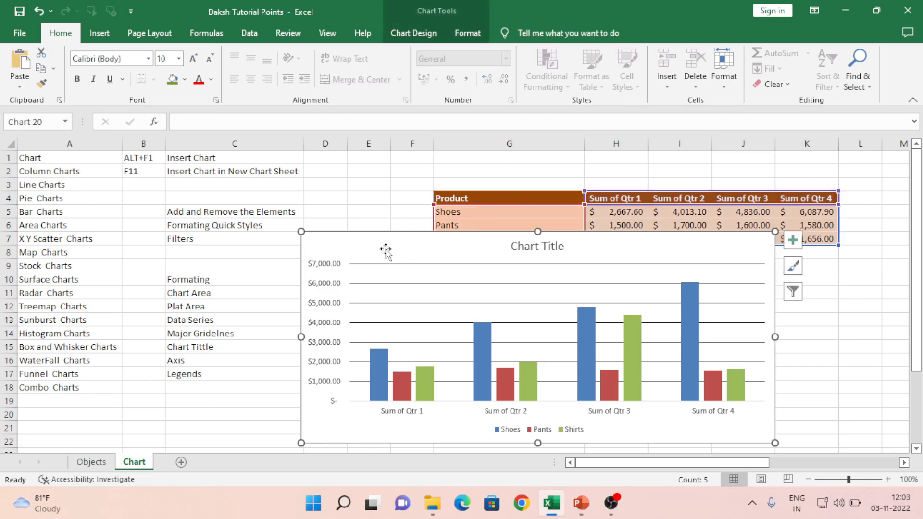
key(Delete)
key(ctrl+shift+Down)
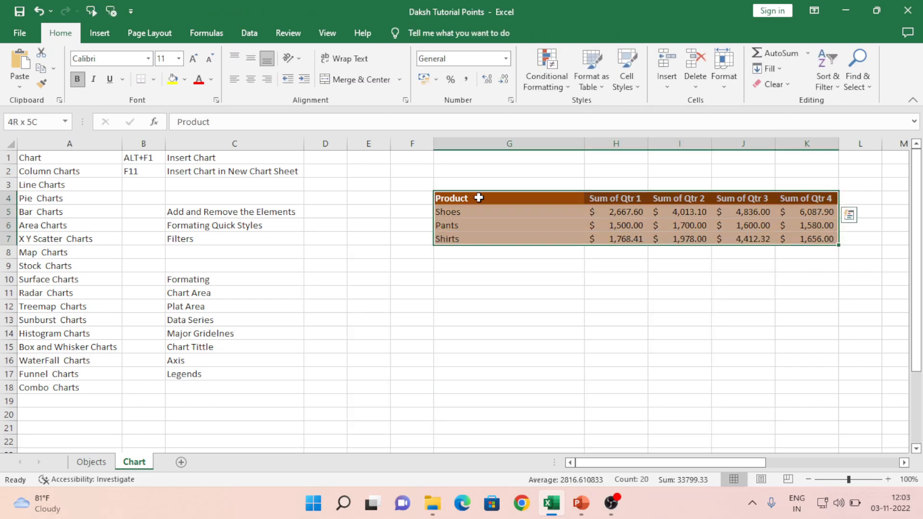
Try inserting a default embedded chart from the product table, place it below the data, and delete it.
click(99, 34)
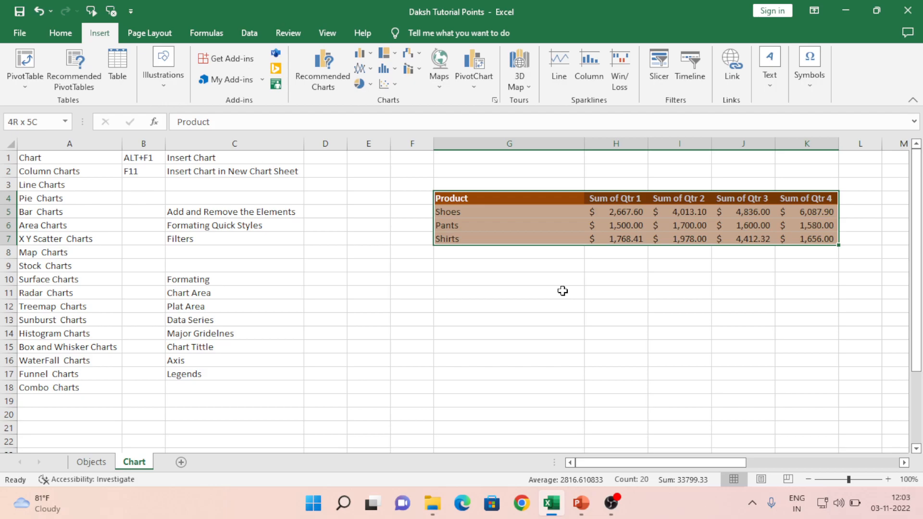
key(alt+F1)
drag(503, 238, 597, 275)
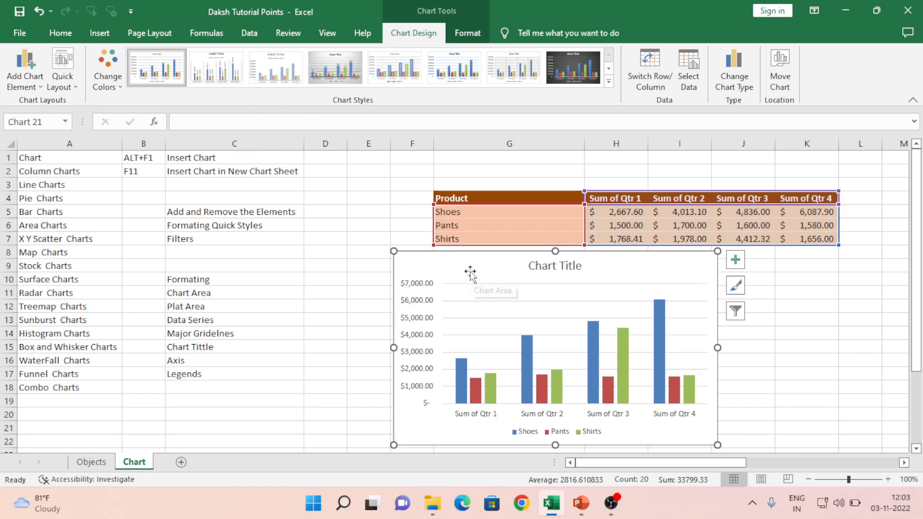
key(Delete)
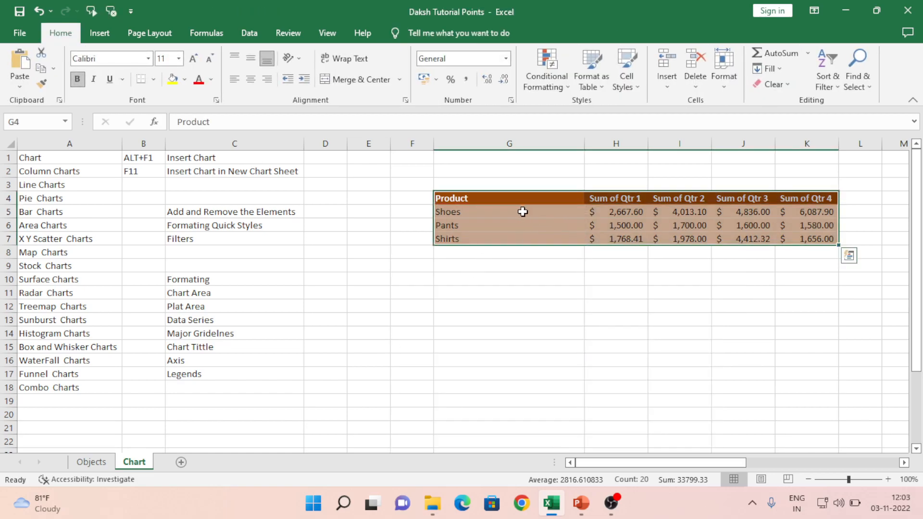
Create a column chart of the product table G4:K7 on a new chart sheet and apply the last chart style, with gradient-filled columns.
click(486, 202)
key(ctrl+shift+Right)
key(ctrl+shift+Down)
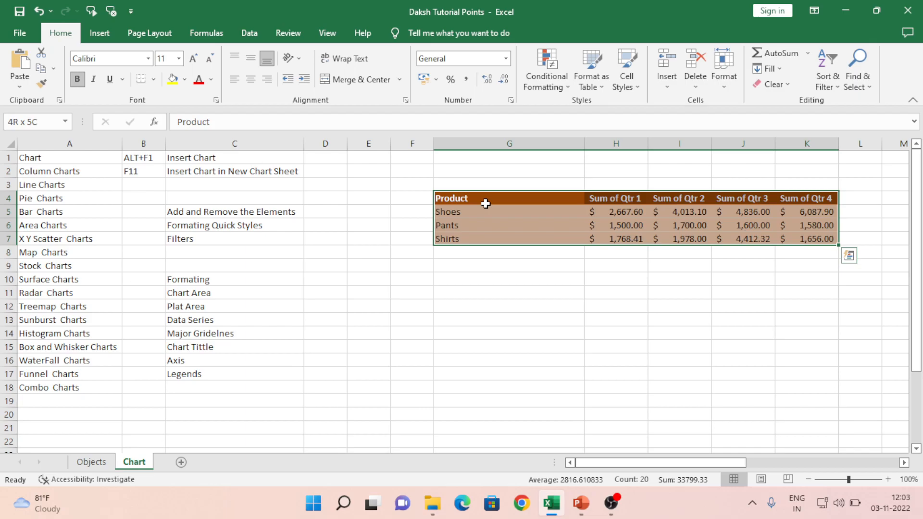
key(F11)
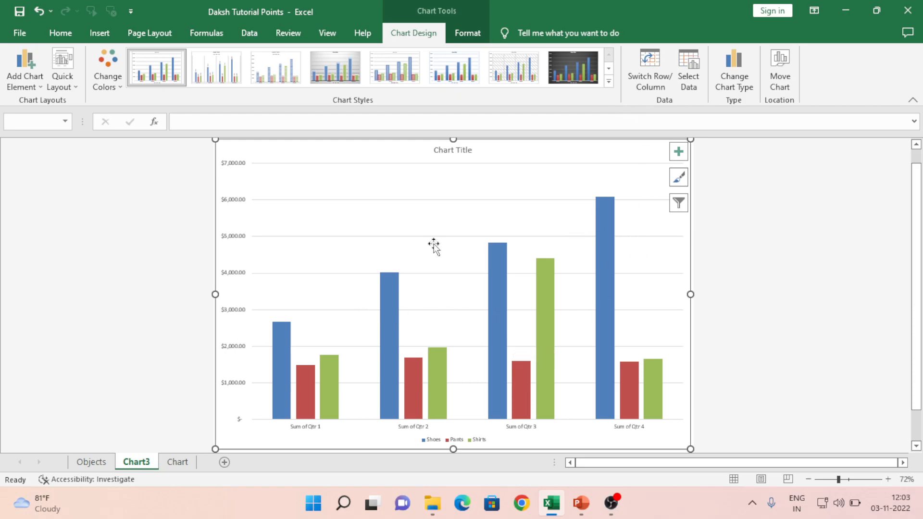
click(607, 82)
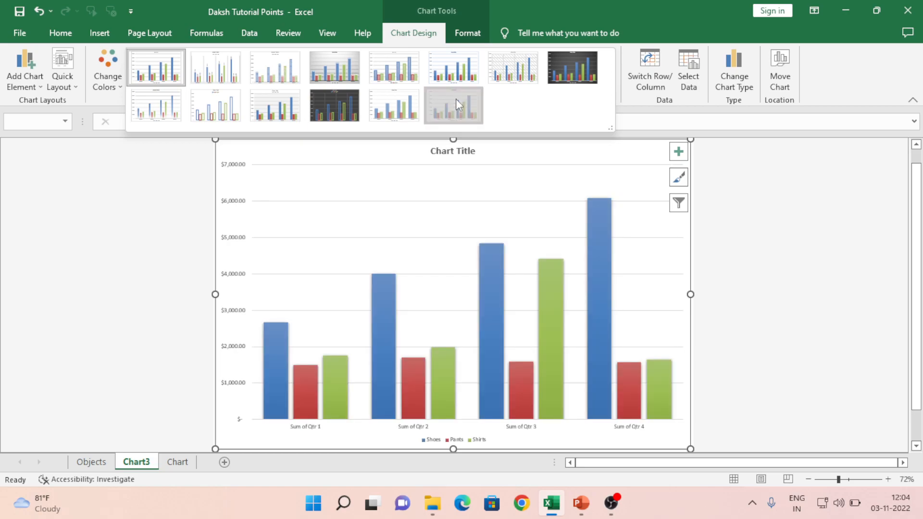
click(456, 99)
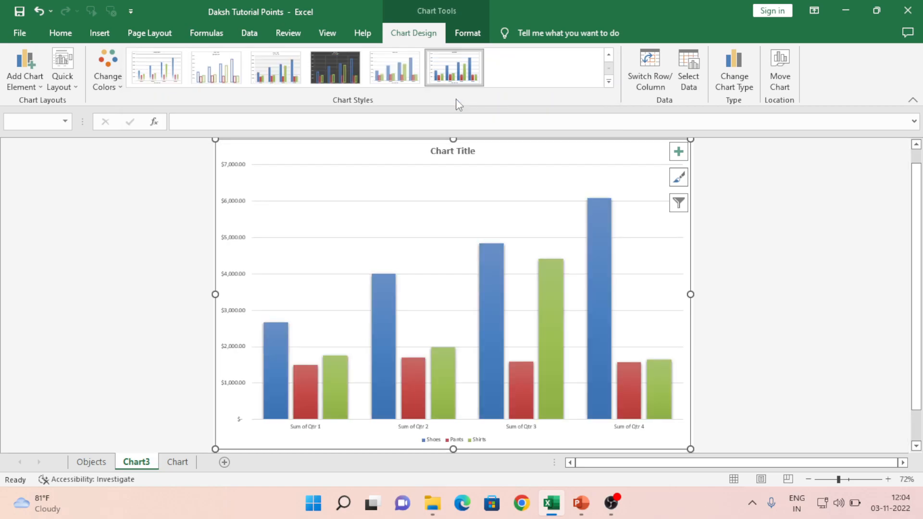
Try switching the chart's axes off and on, and its data table on and off.
click(678, 152)
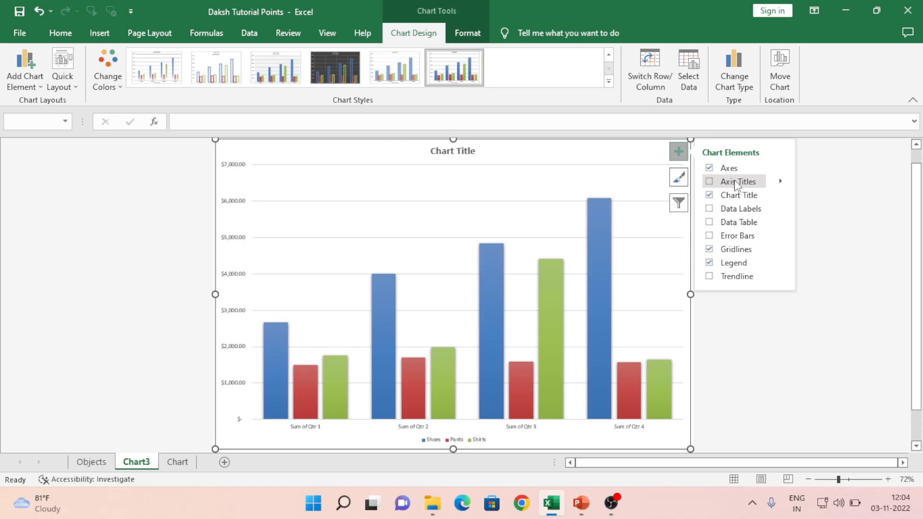
click(709, 170)
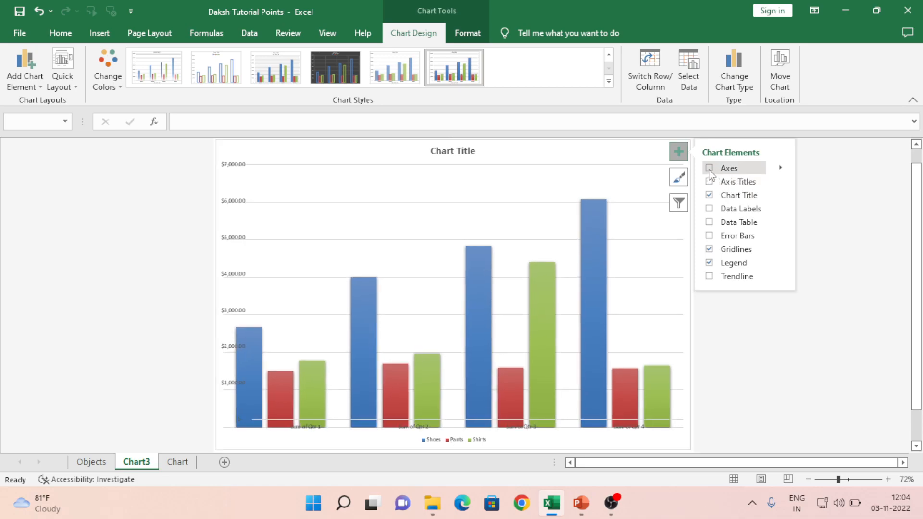
click(709, 169)
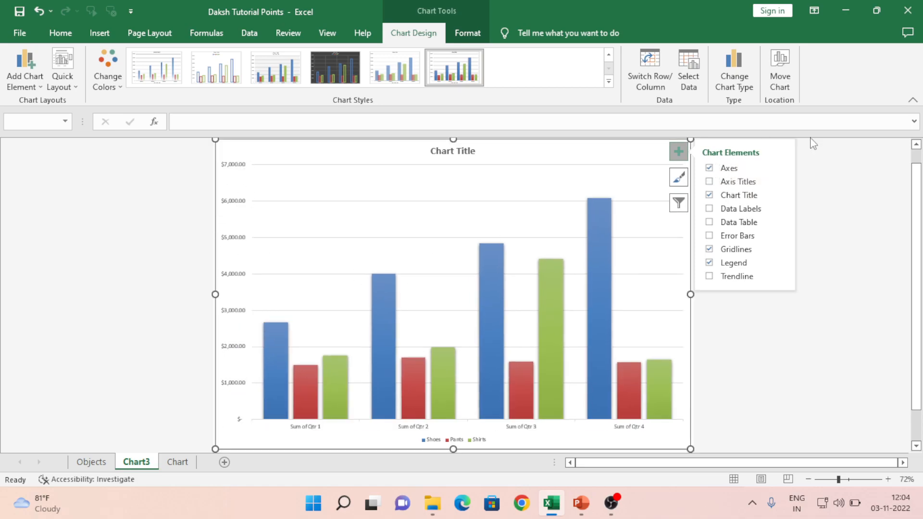
click(709, 221)
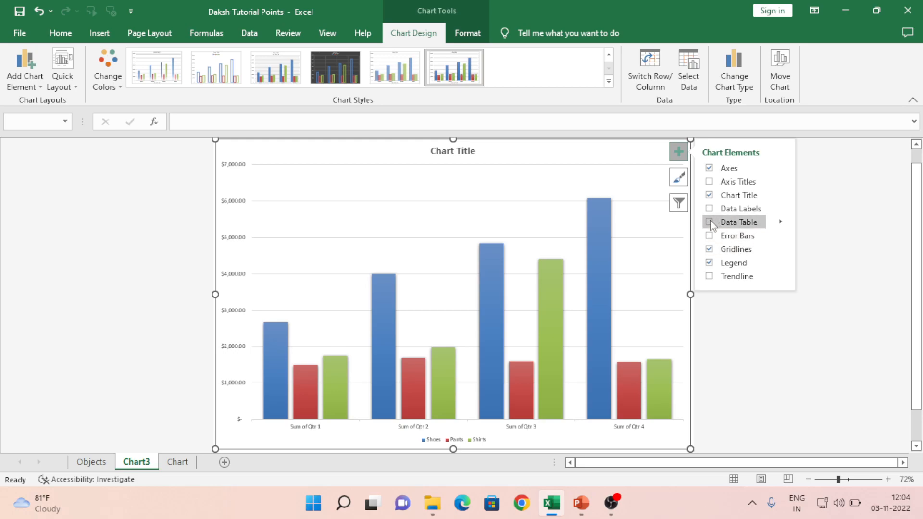
click(711, 221)
Show data labels on the chart's columns and remove the gridlines.
click(707, 208)
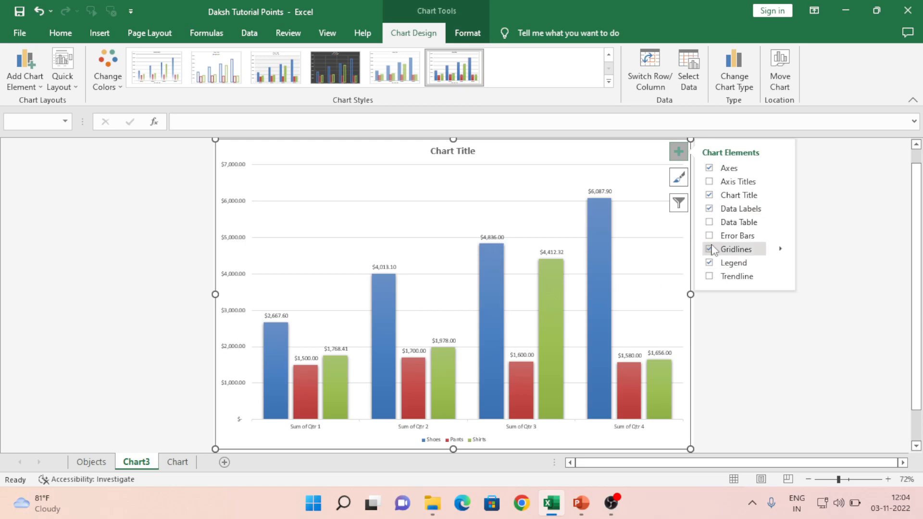
click(709, 249)
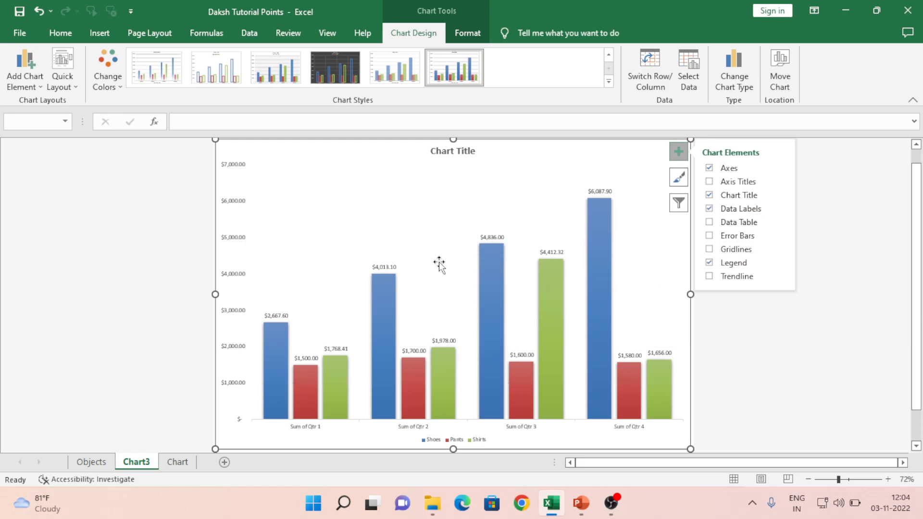
Add a trendline based on the Shoes series to the chart.
click(710, 278)
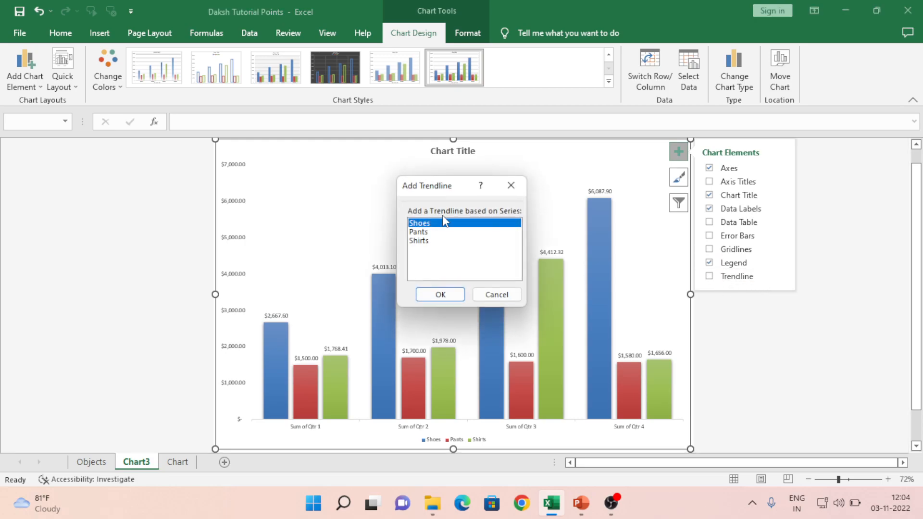
click(439, 295)
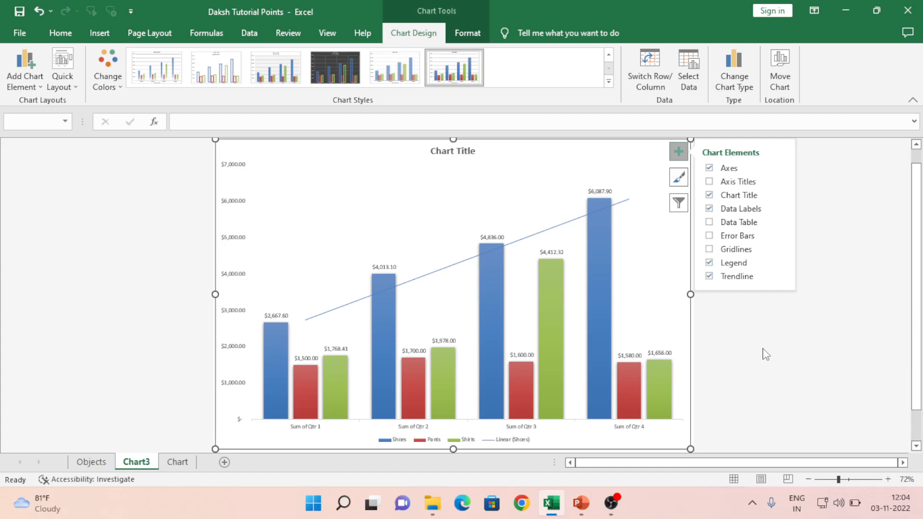
Review the ALT+F1 and F11 shortcut notes in B1:C2 of the Chart sheet against the chart on the Chart3 sheet.
click(759, 363)
click(760, 365)
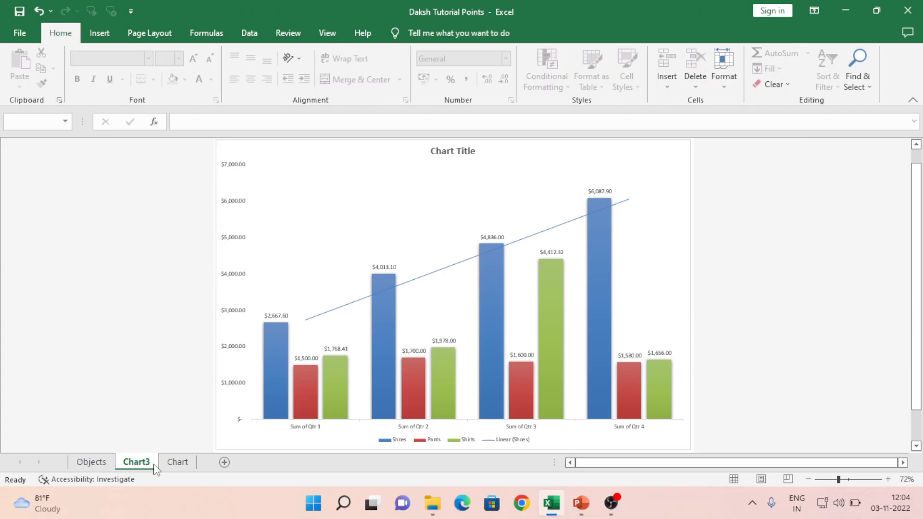
click(178, 462)
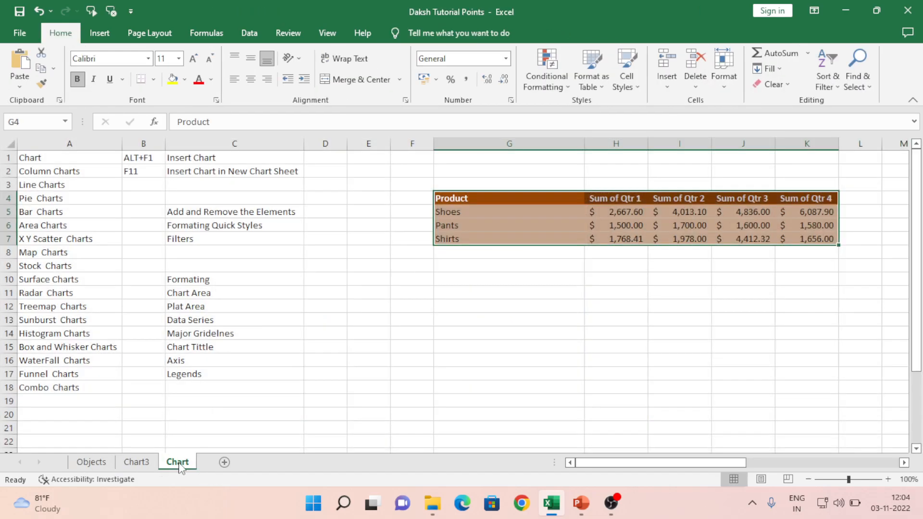
click(199, 160)
click(199, 165)
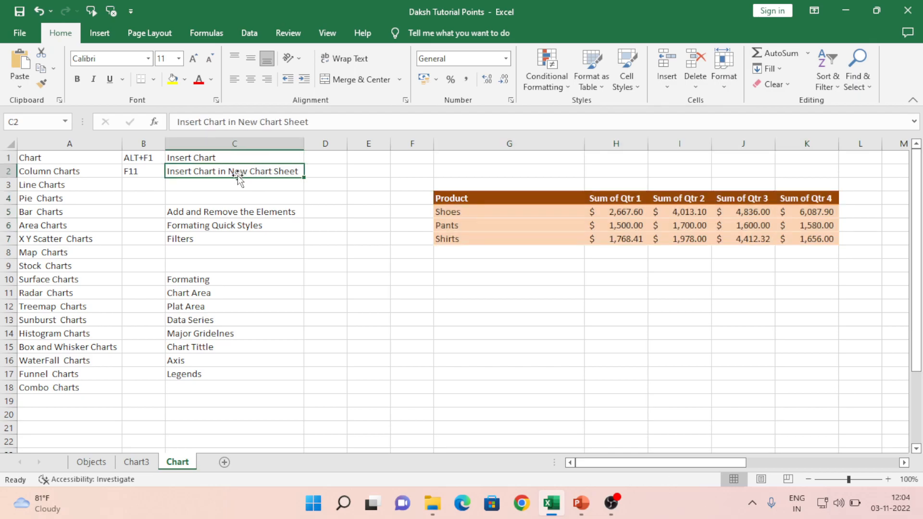
click(143, 461)
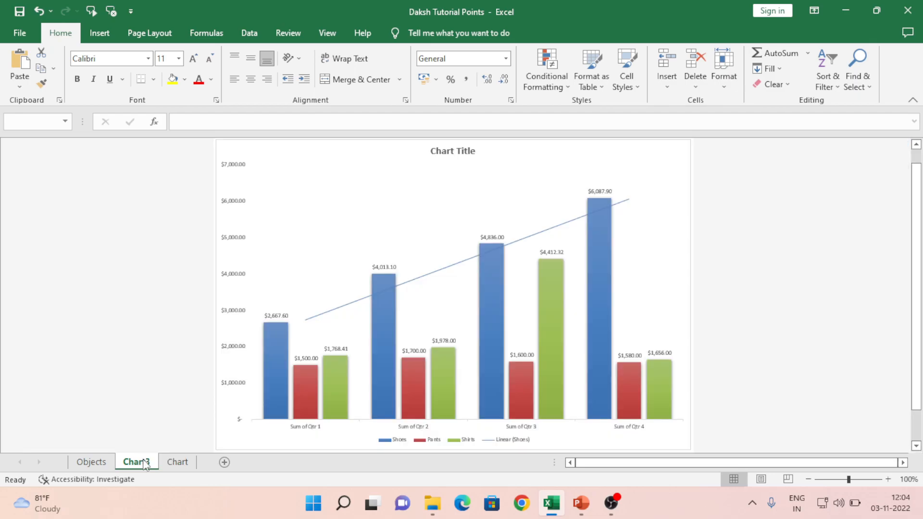
click(178, 461)
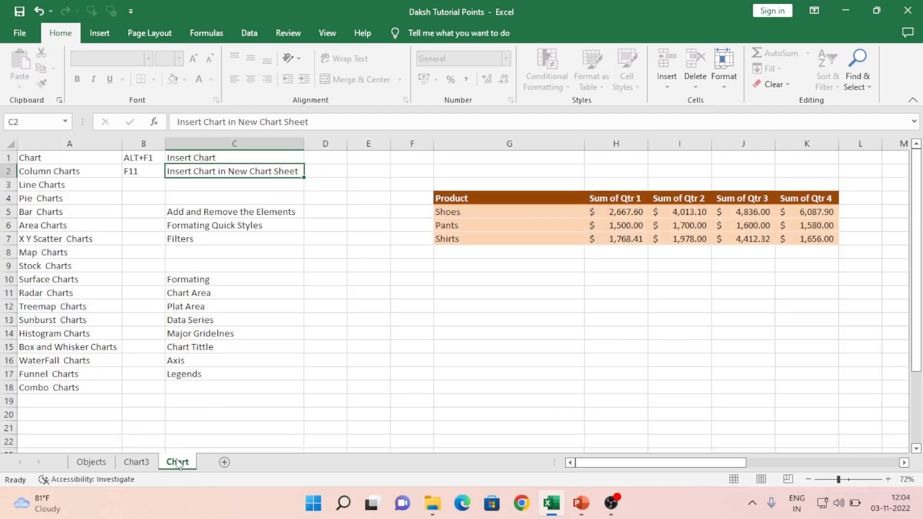
click(139, 174)
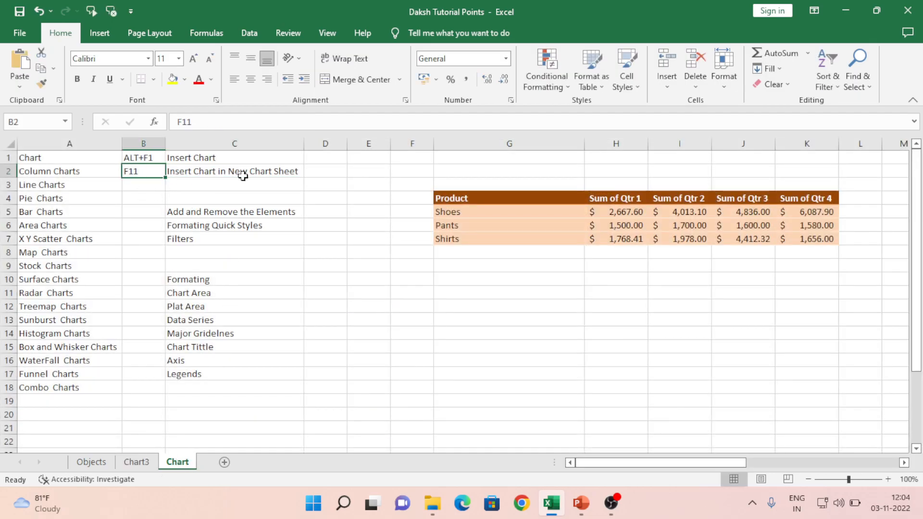
click(149, 158)
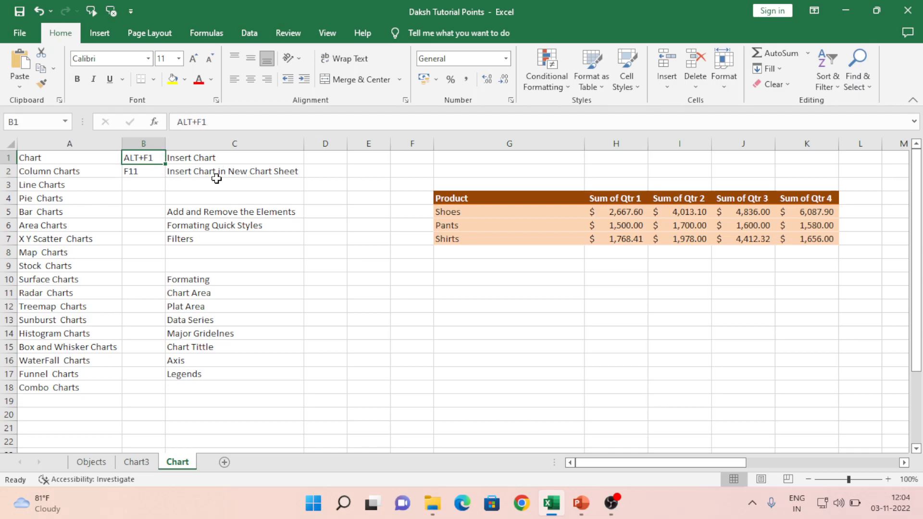
On the Chart3 sheet, examine the chart's available elements and its data source settings, leaving them unchanged.
click(137, 461)
click(435, 211)
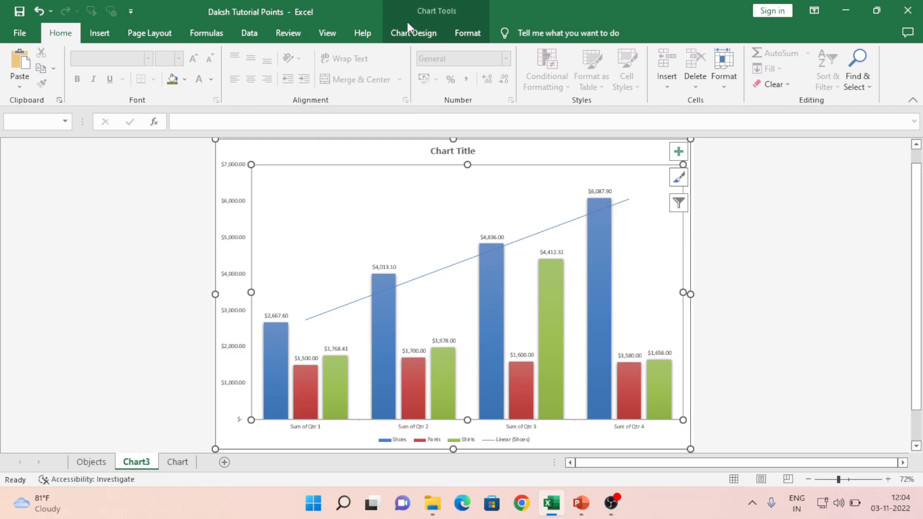
click(410, 34)
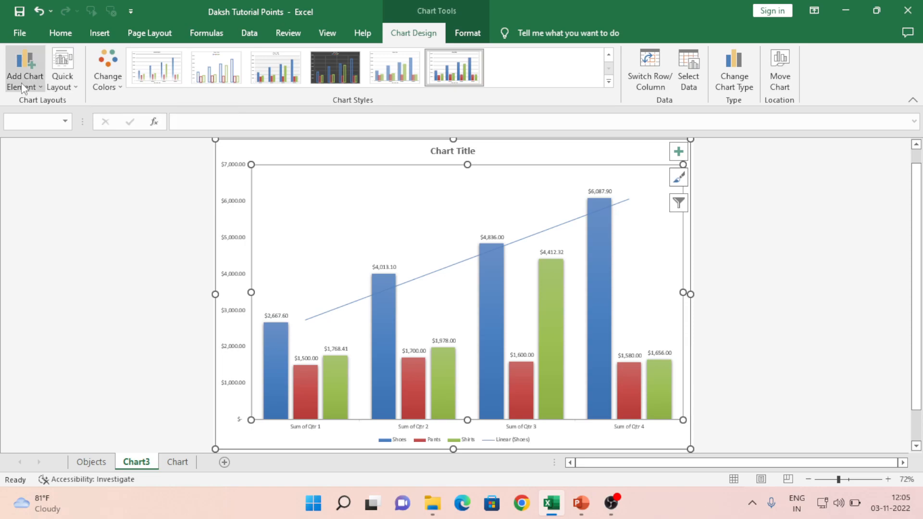
click(40, 89)
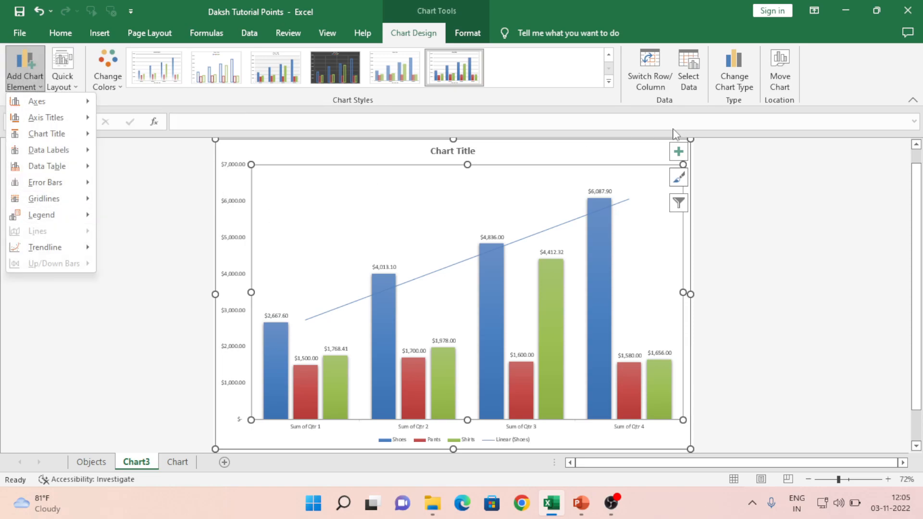
click(677, 152)
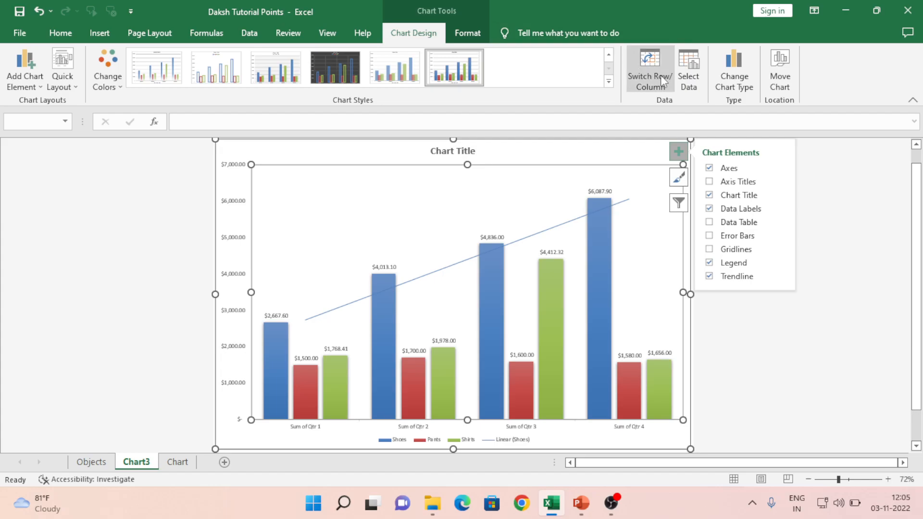
click(689, 77)
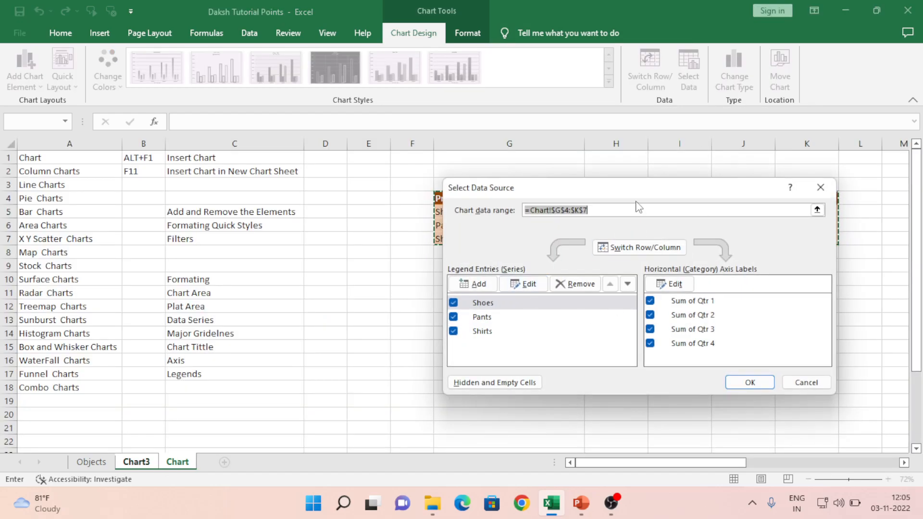
drag(634, 198, 617, 245)
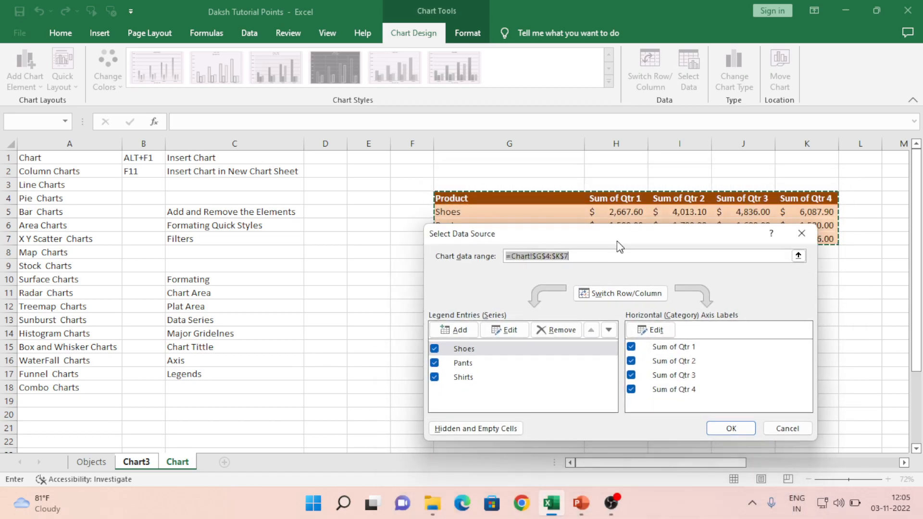
click(788, 428)
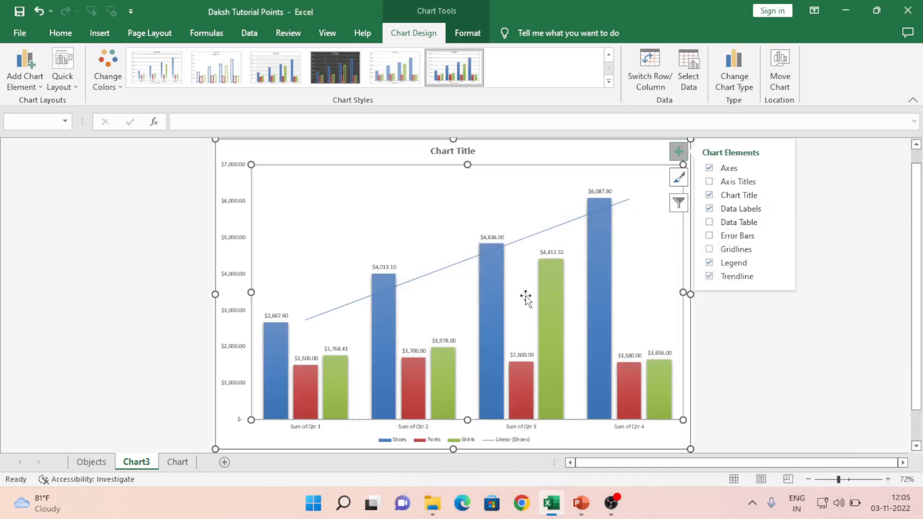
Insert an embedded column chart of the product table G4:K7 on the Chart sheet and place it just below the table.
click(176, 462)
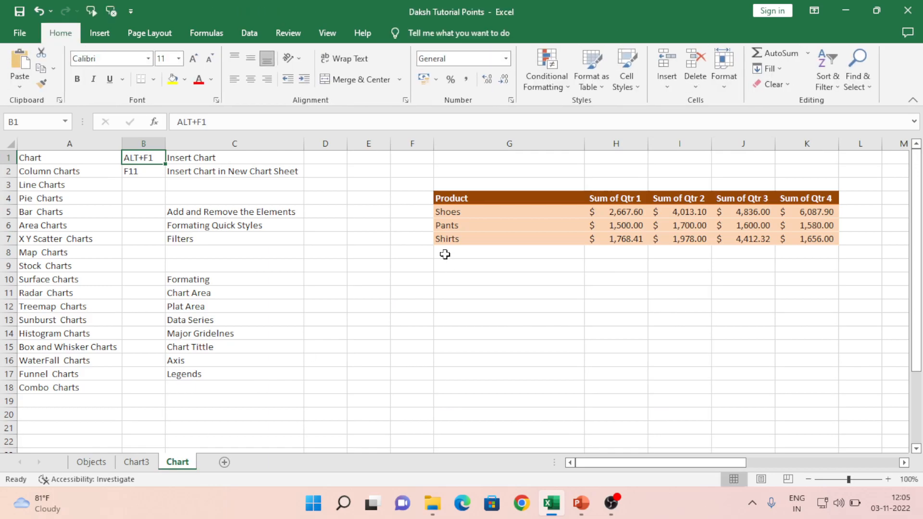
click(455, 200)
key(ctrl+shift+Right)
key(ctrl+shift+Down)
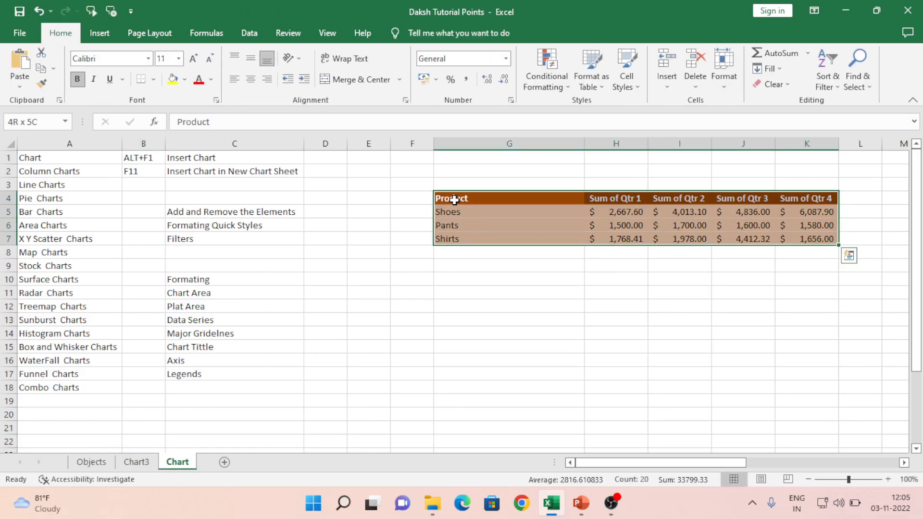
key(alt+F1)
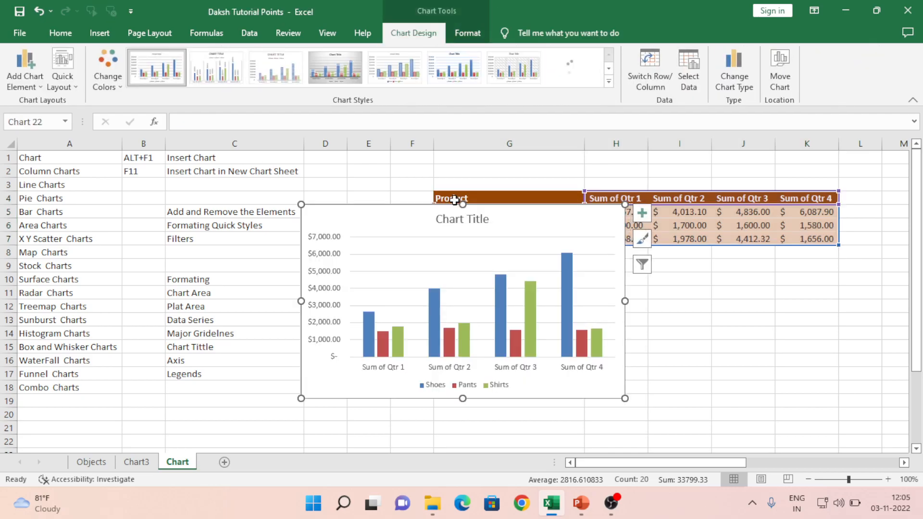
drag(526, 233, 658, 295)
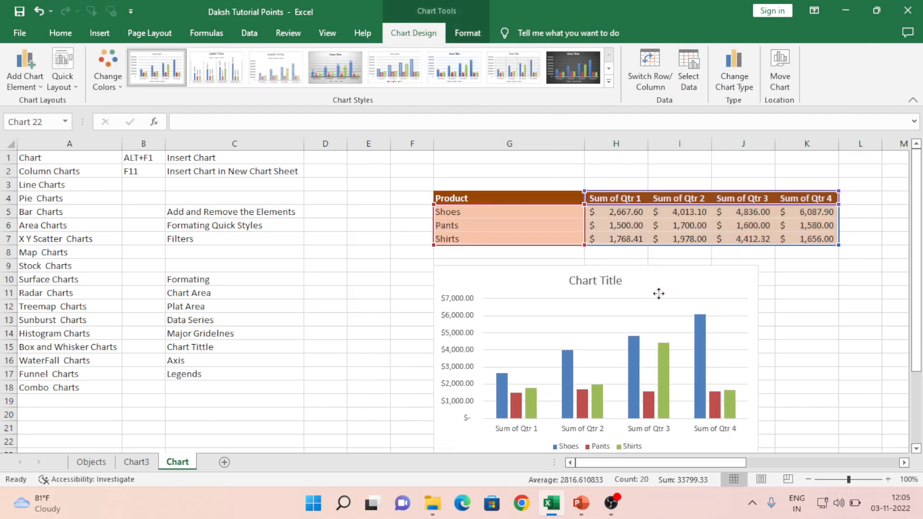
click(334, 320)
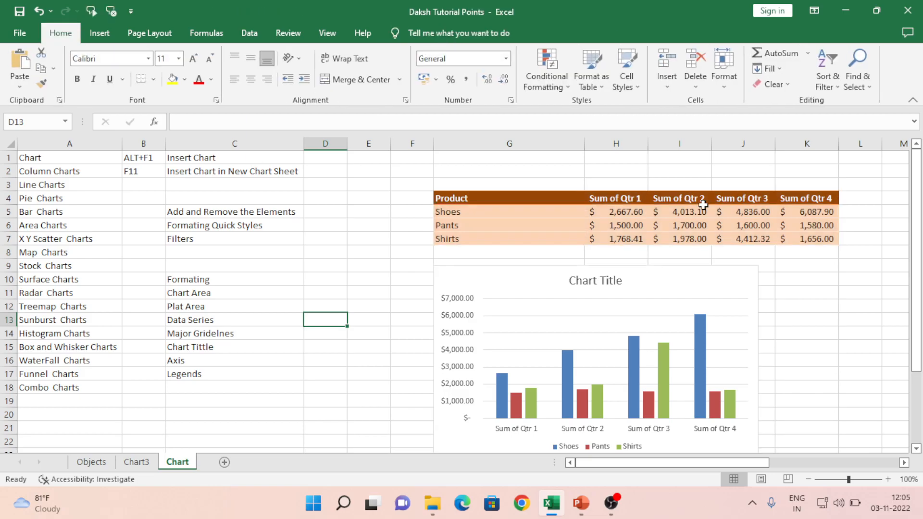
Select the chart's Shoes series and Shirts series in turn to examine their source cells in the table.
click(721, 325)
click(697, 364)
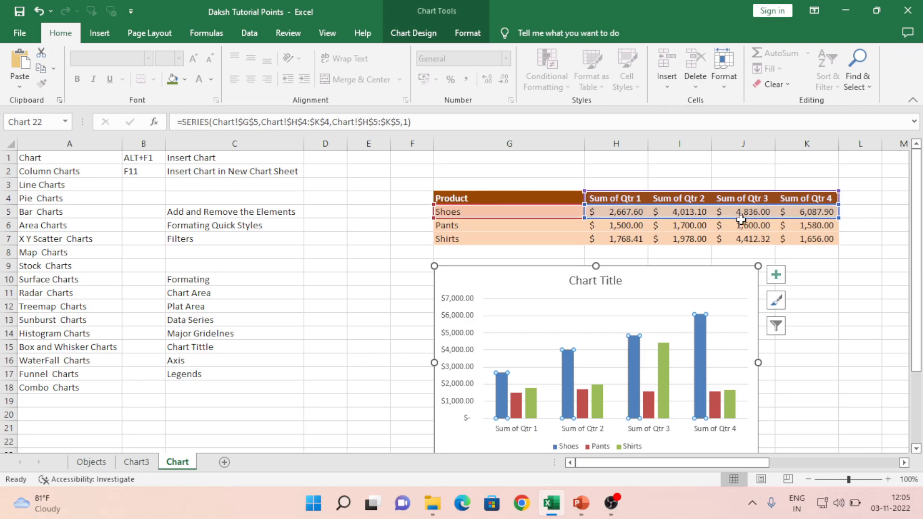
click(669, 382)
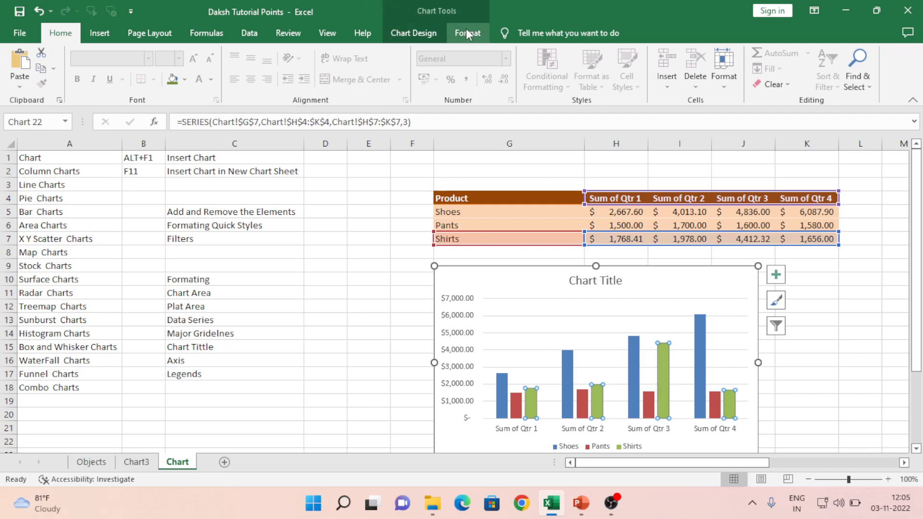
Switch rows and columns in the chart's data source so the quarters become the series and the products the categories.
click(421, 33)
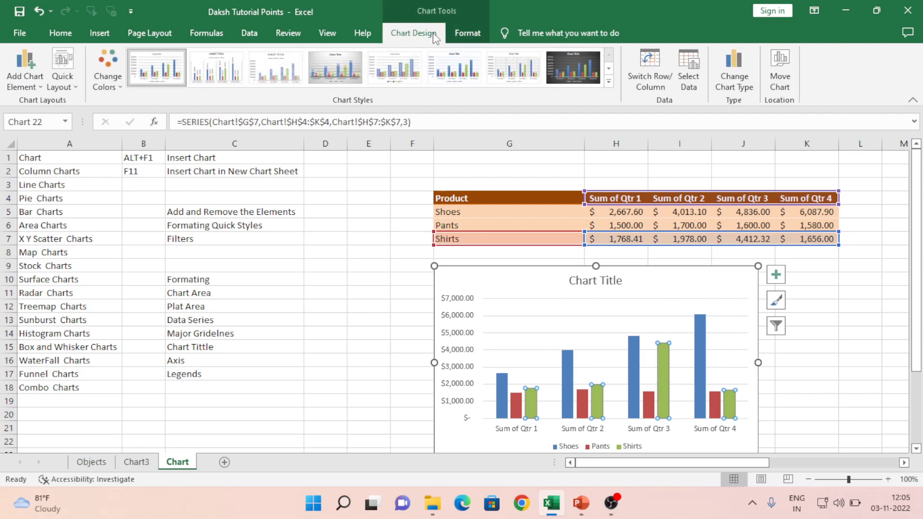
click(688, 81)
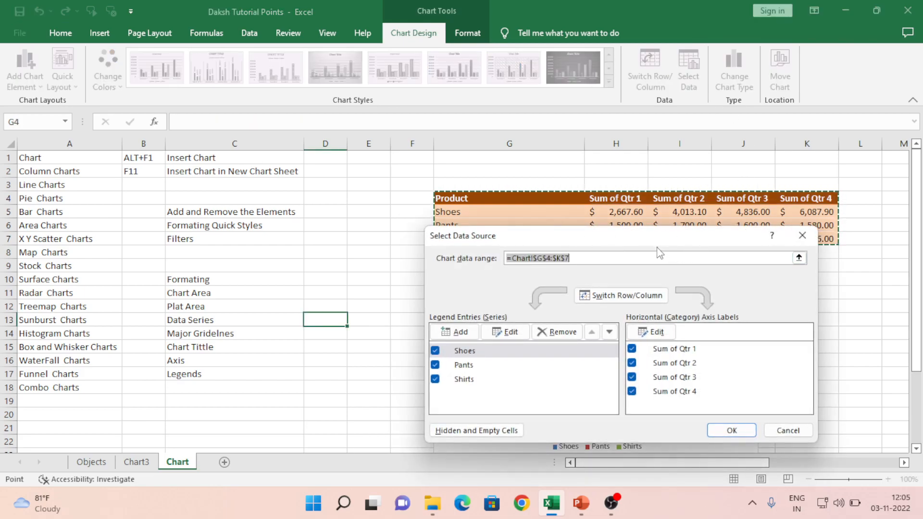
click(799, 258)
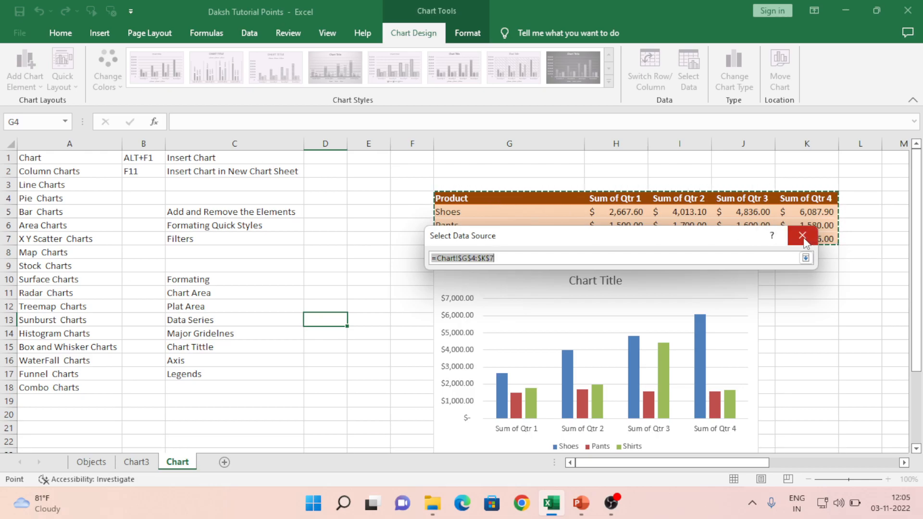
click(805, 258)
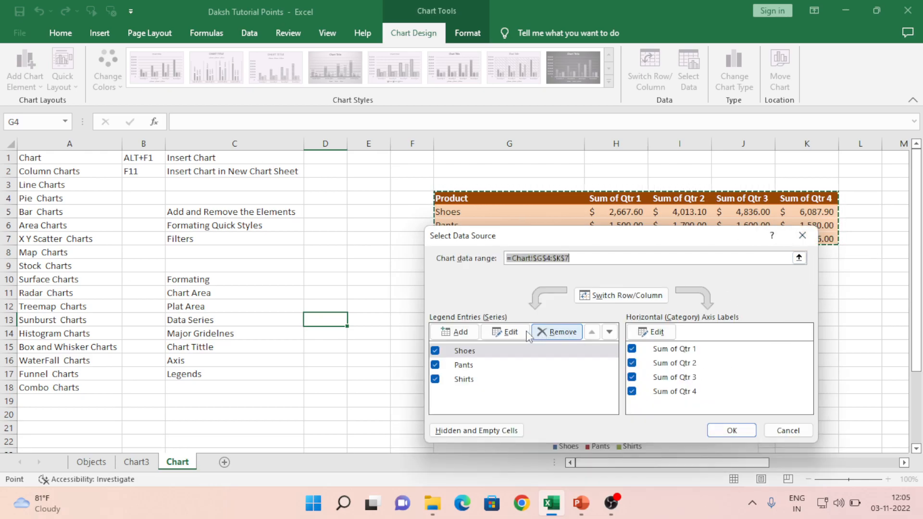
click(639, 303)
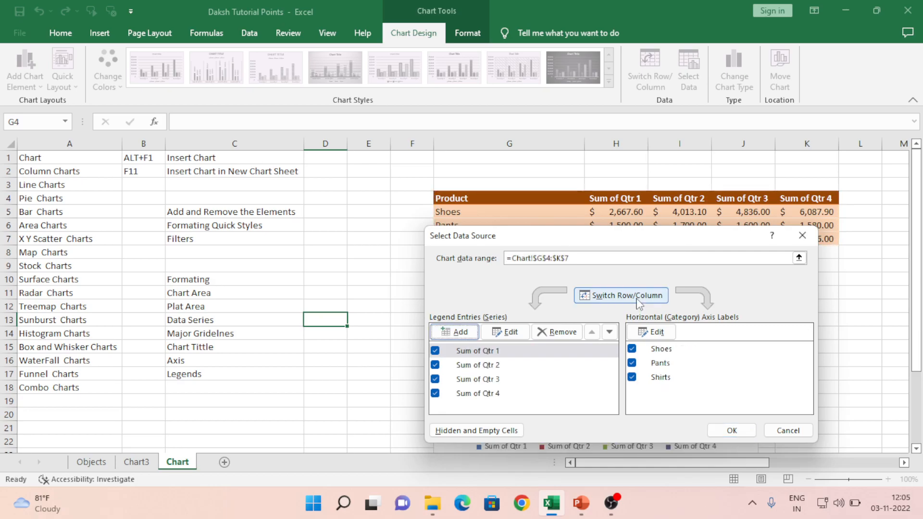
click(731, 431)
Try moving the chart's source values down to rows 11 to 13, undo that change, and delete the embedded chart.
drag(643, 278, 587, 205)
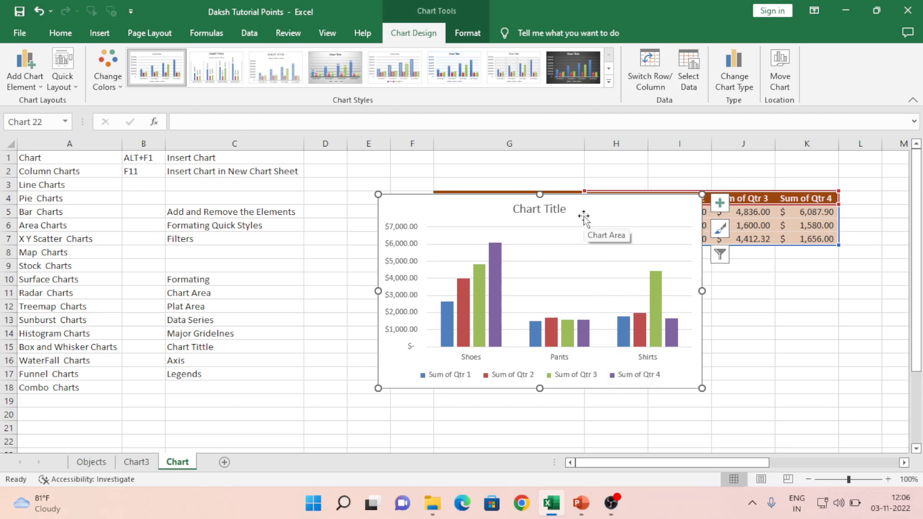
drag(584, 217, 589, 294)
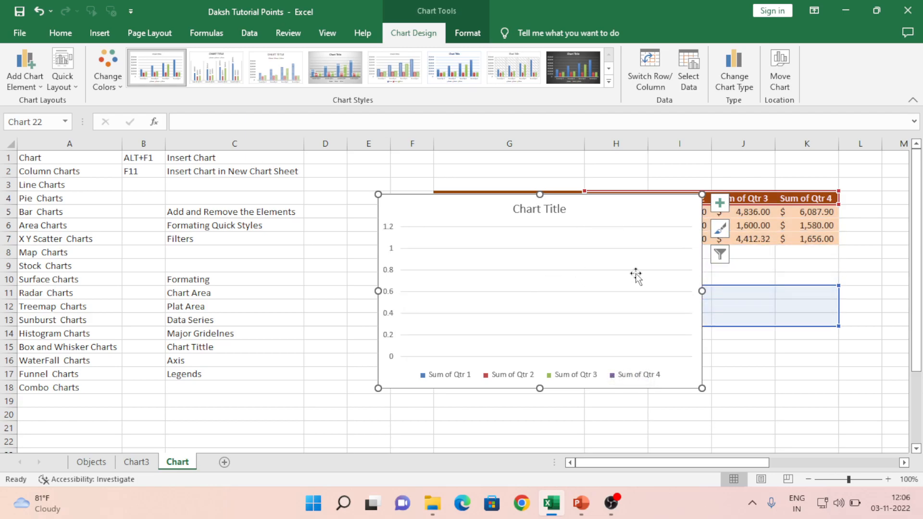
key(ctrl+z)
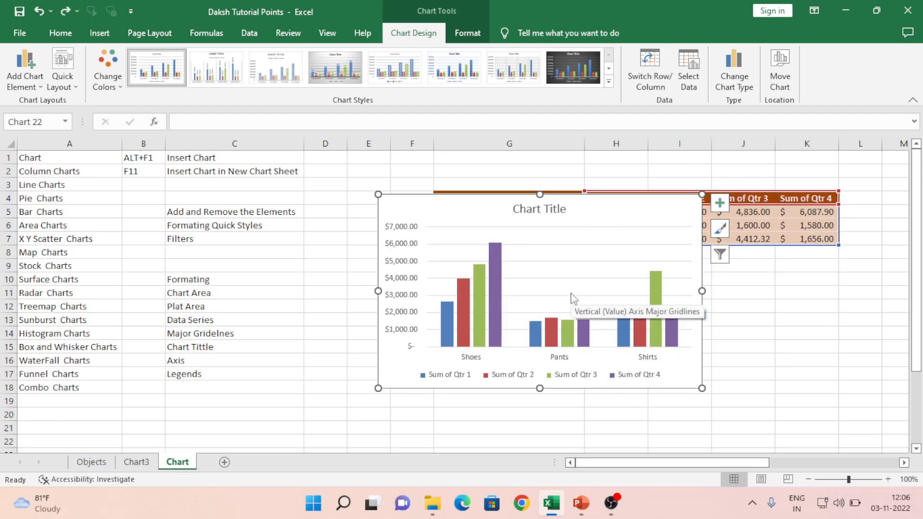
key(ctrl+y)
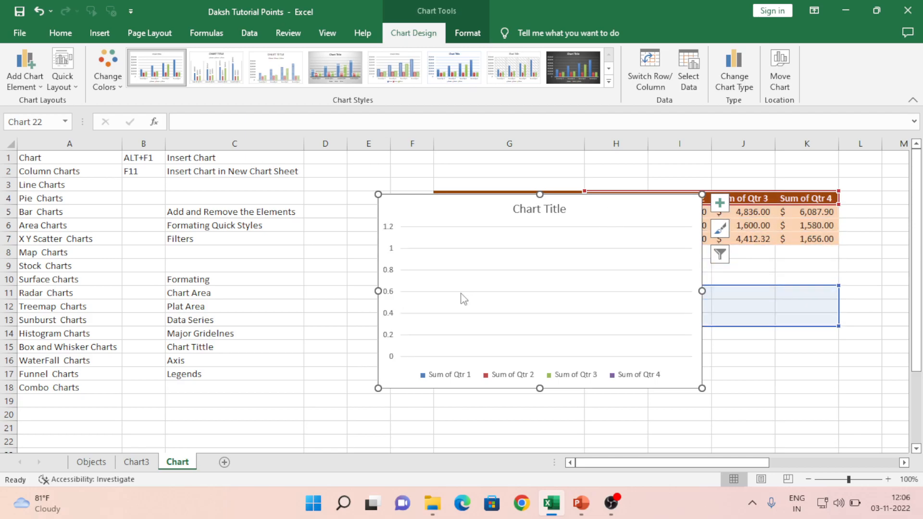
key(ctrl+z)
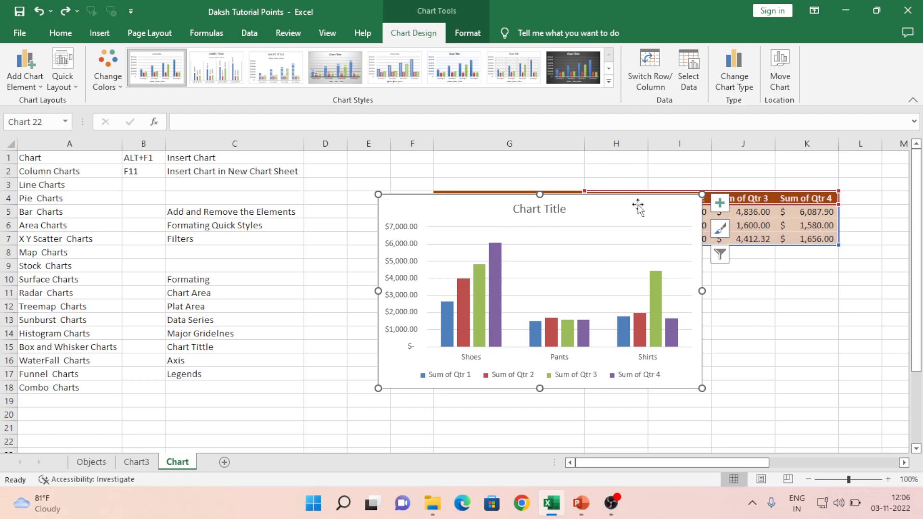
key(Delete)
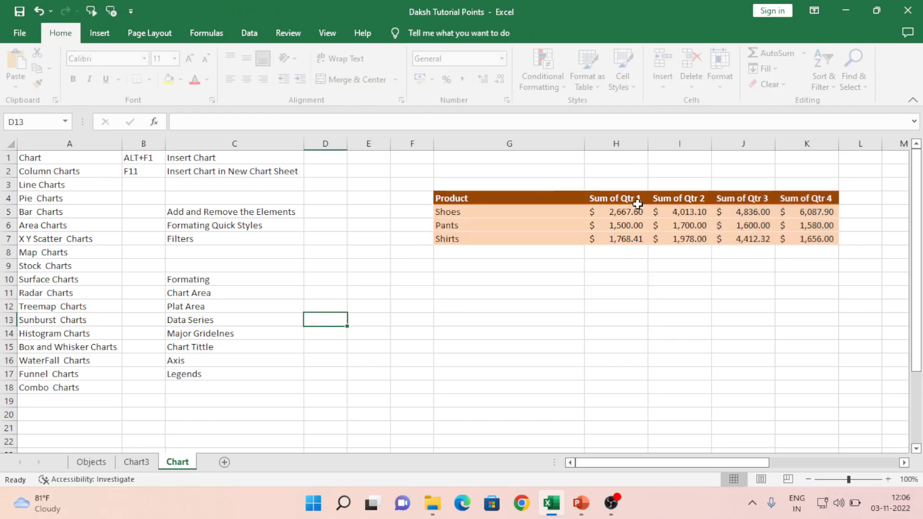
Select the whole product table G4:K7 on the Chart sheet as chart data.
click(542, 203)
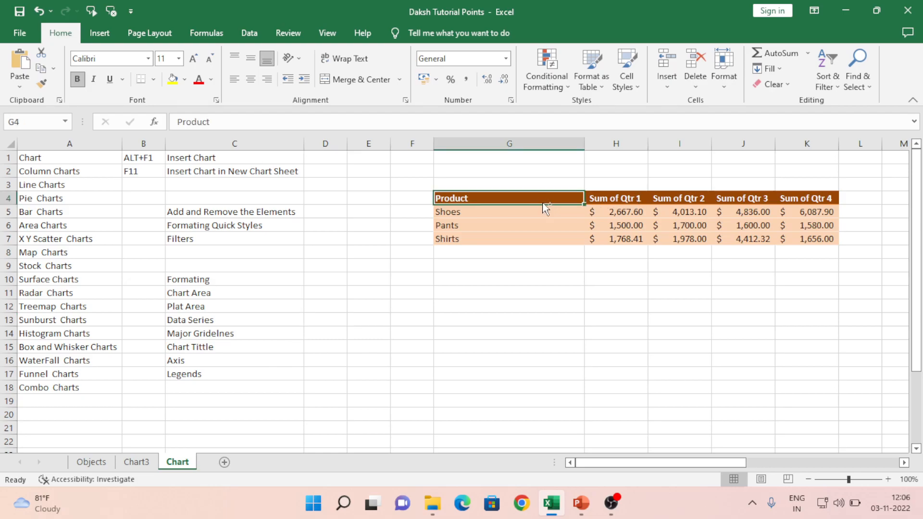
key(ctrl+shift+Right)
key(ctrl+shift+Down)
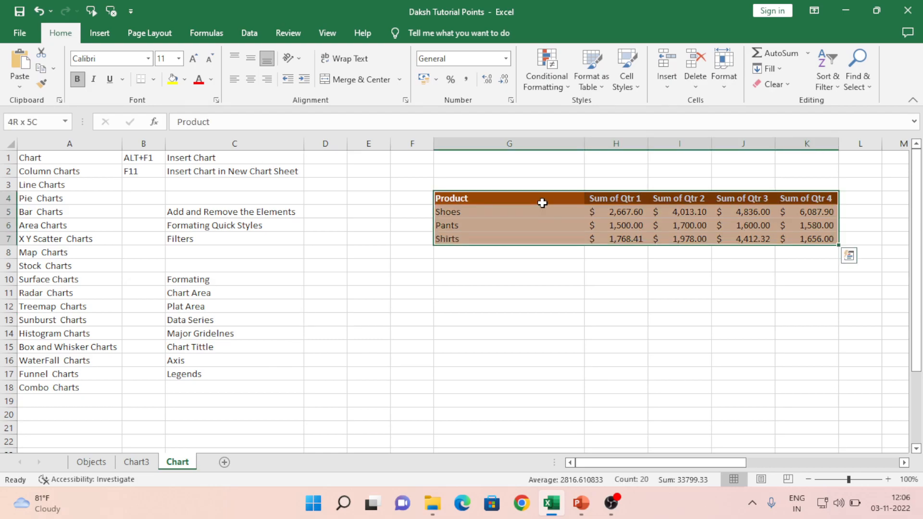